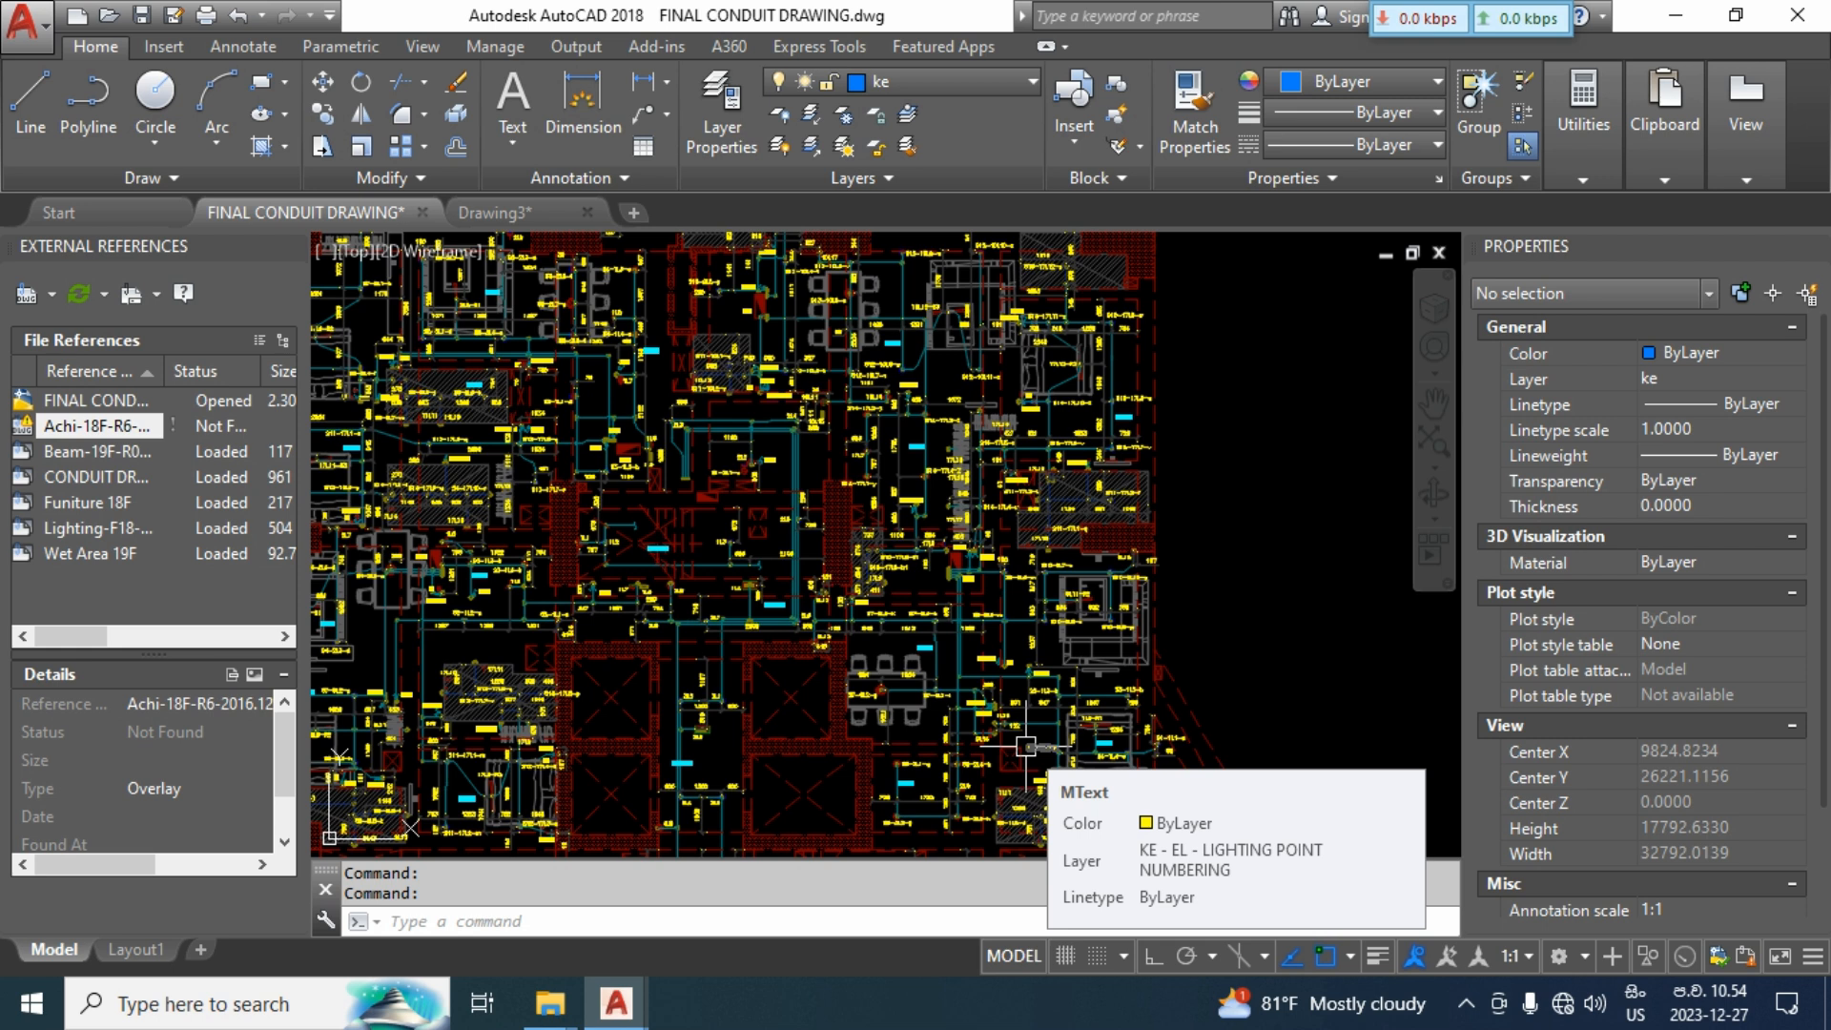
Close Drawing3 without saving its changes, leaving FINAL CONDUIT DRAWING open.
scroll(1095, 477, "down", 4)
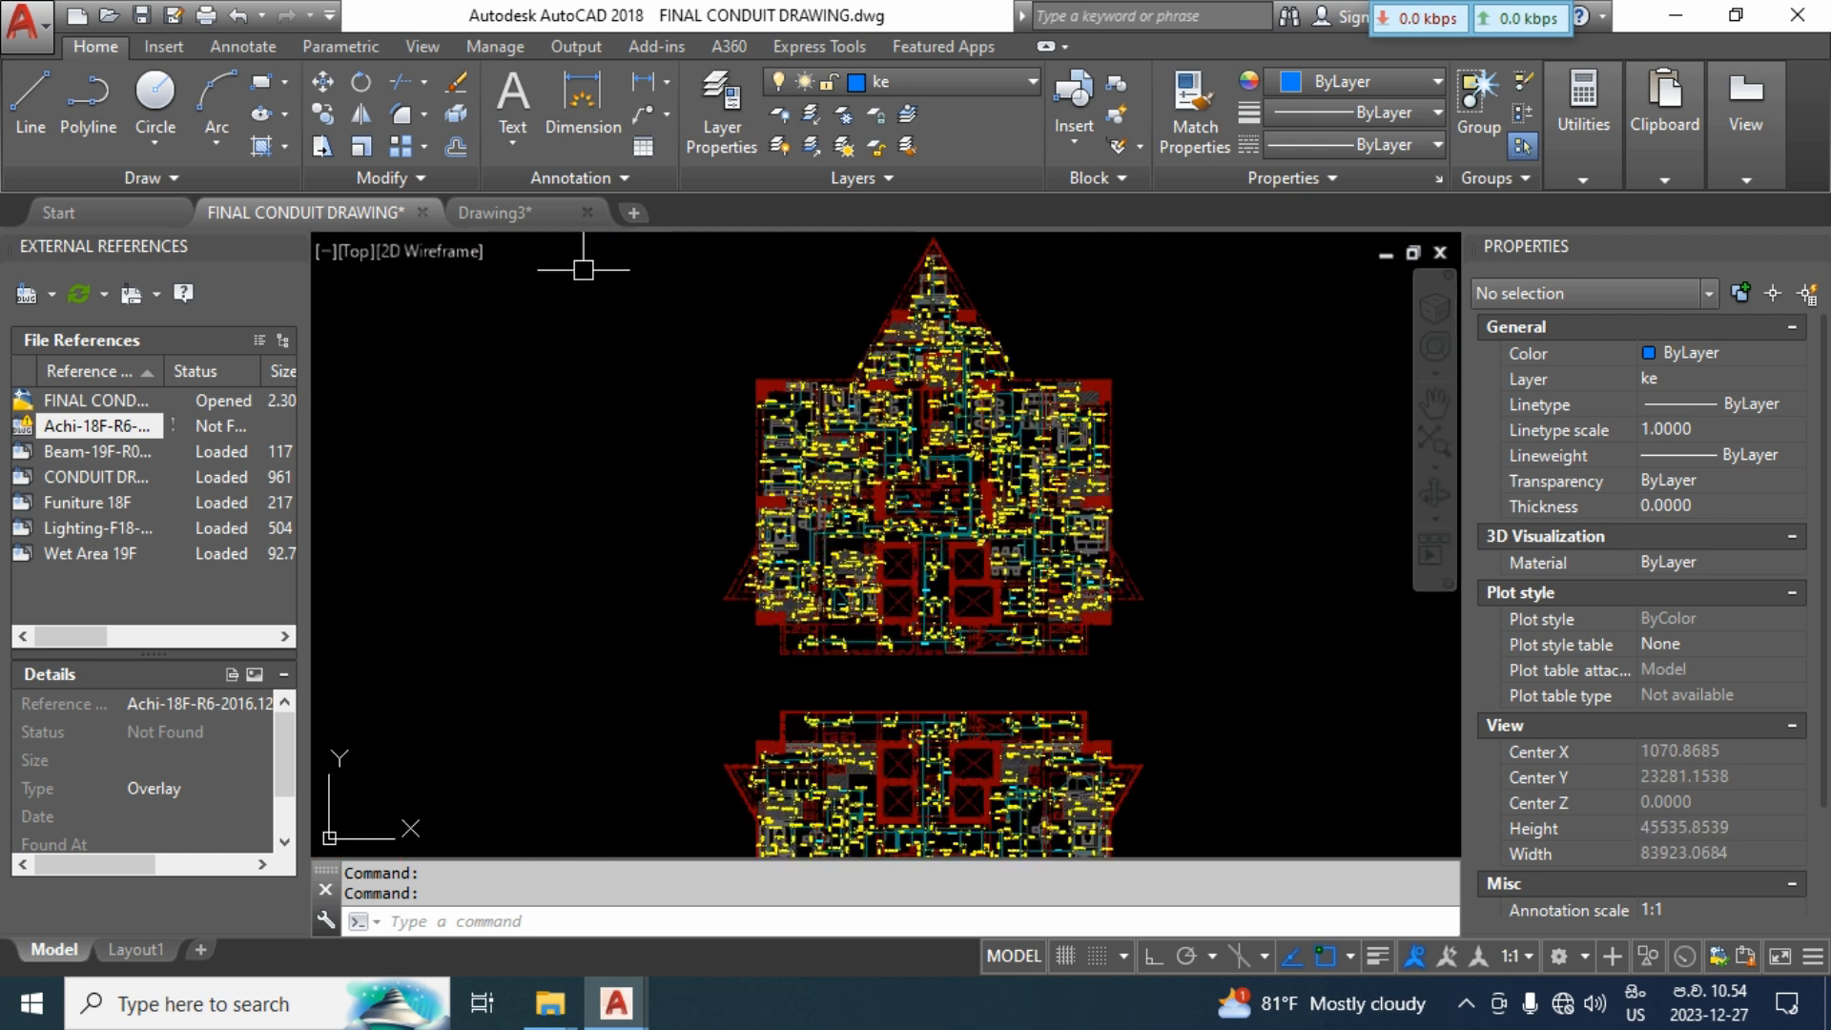
left_click(585, 211)
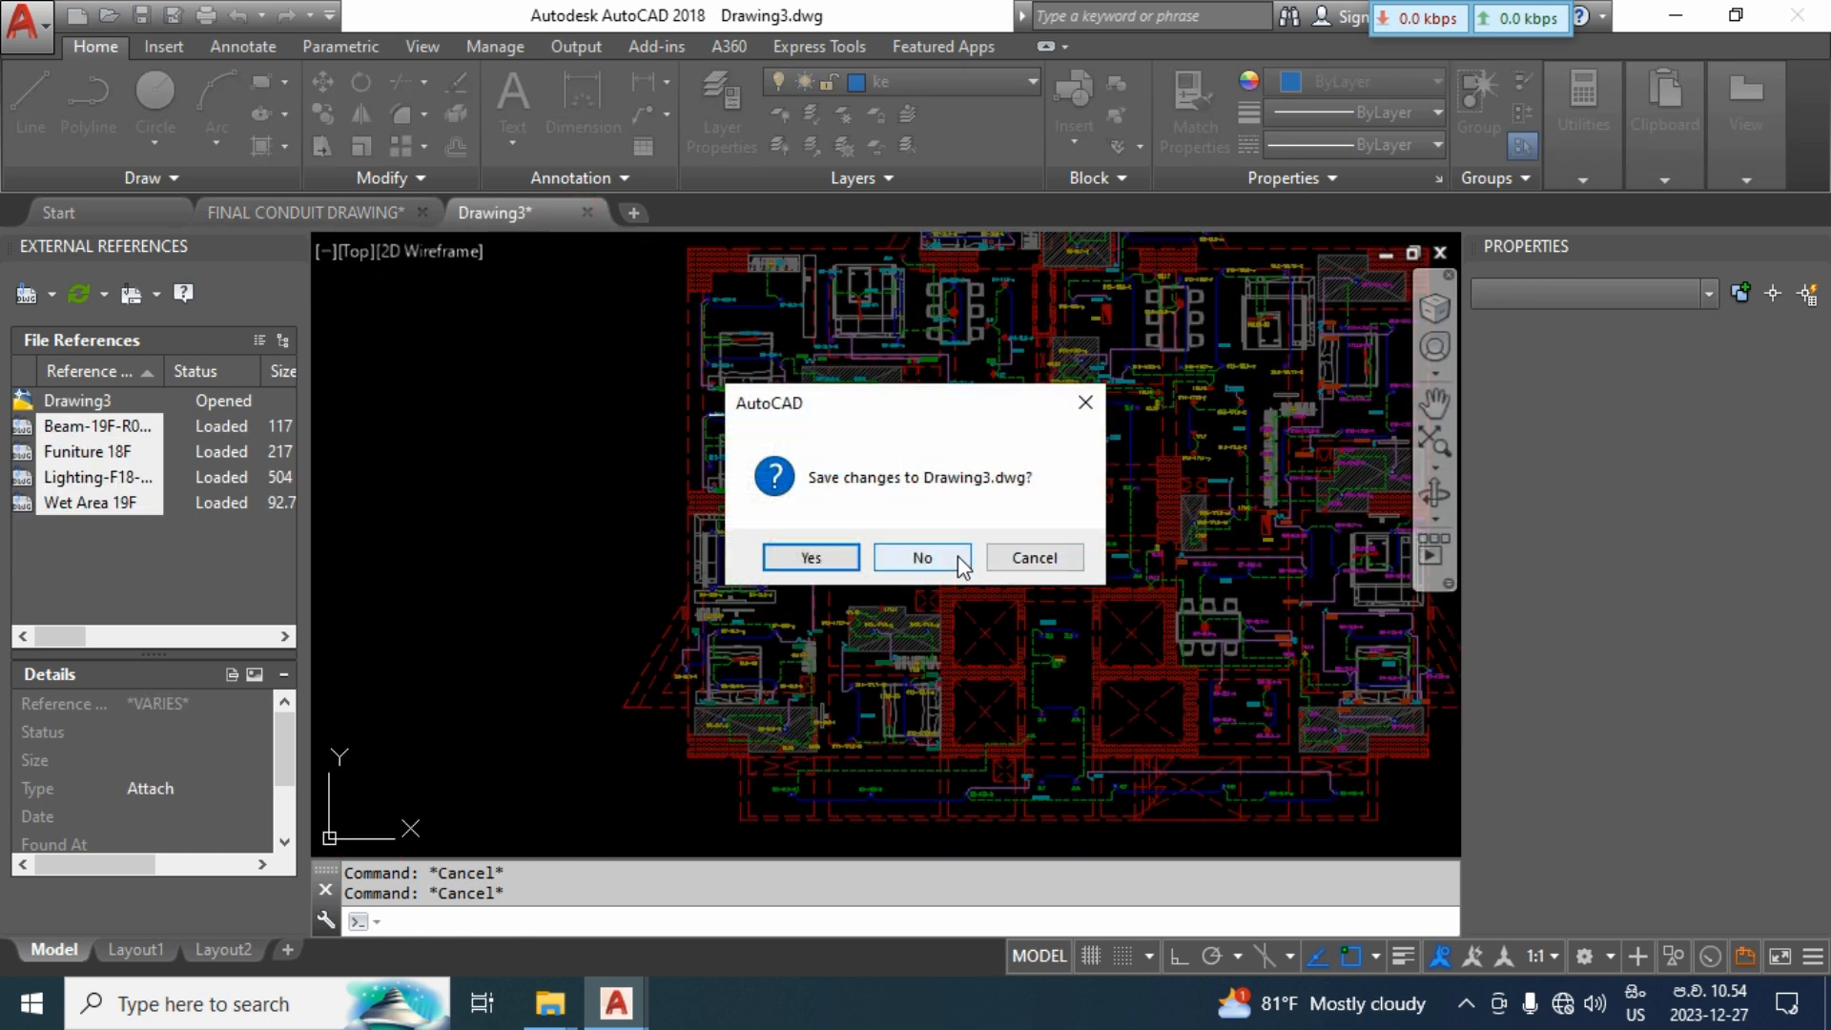
left_click(961, 560)
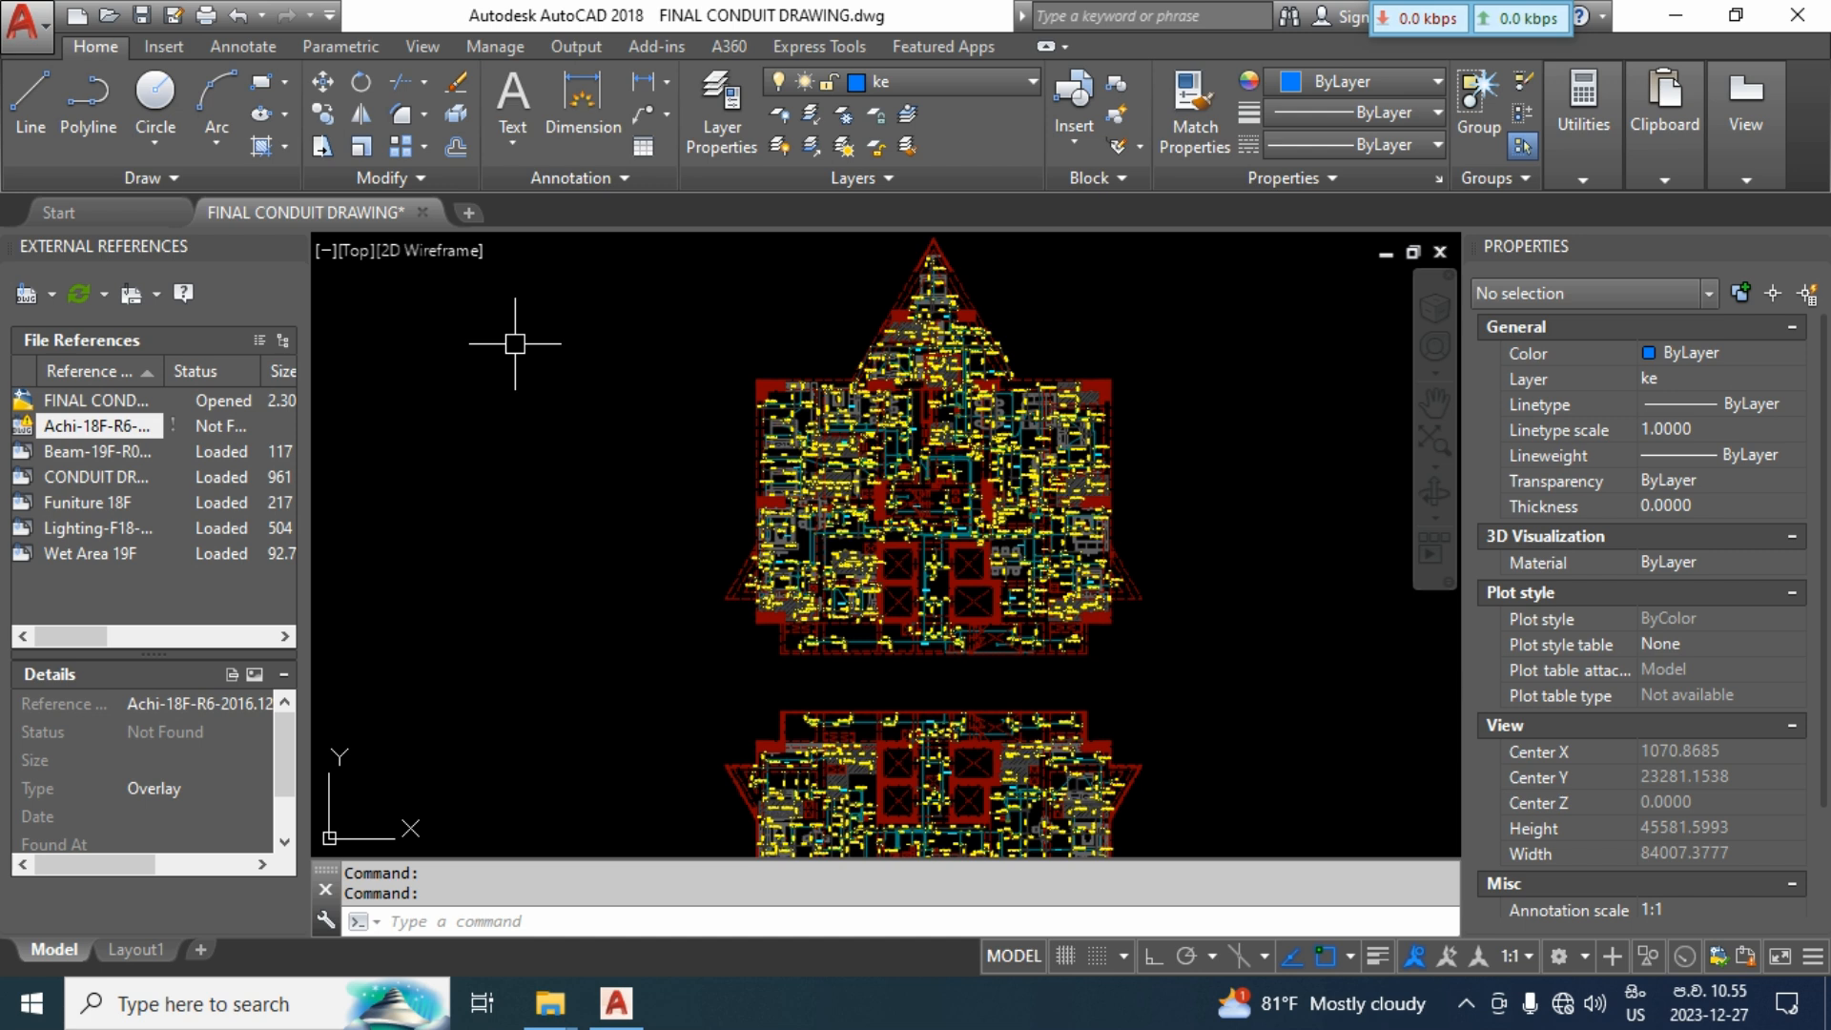
Create a new blank drawing with no template, using metric units.
scroll(824, 441, "up", 5)
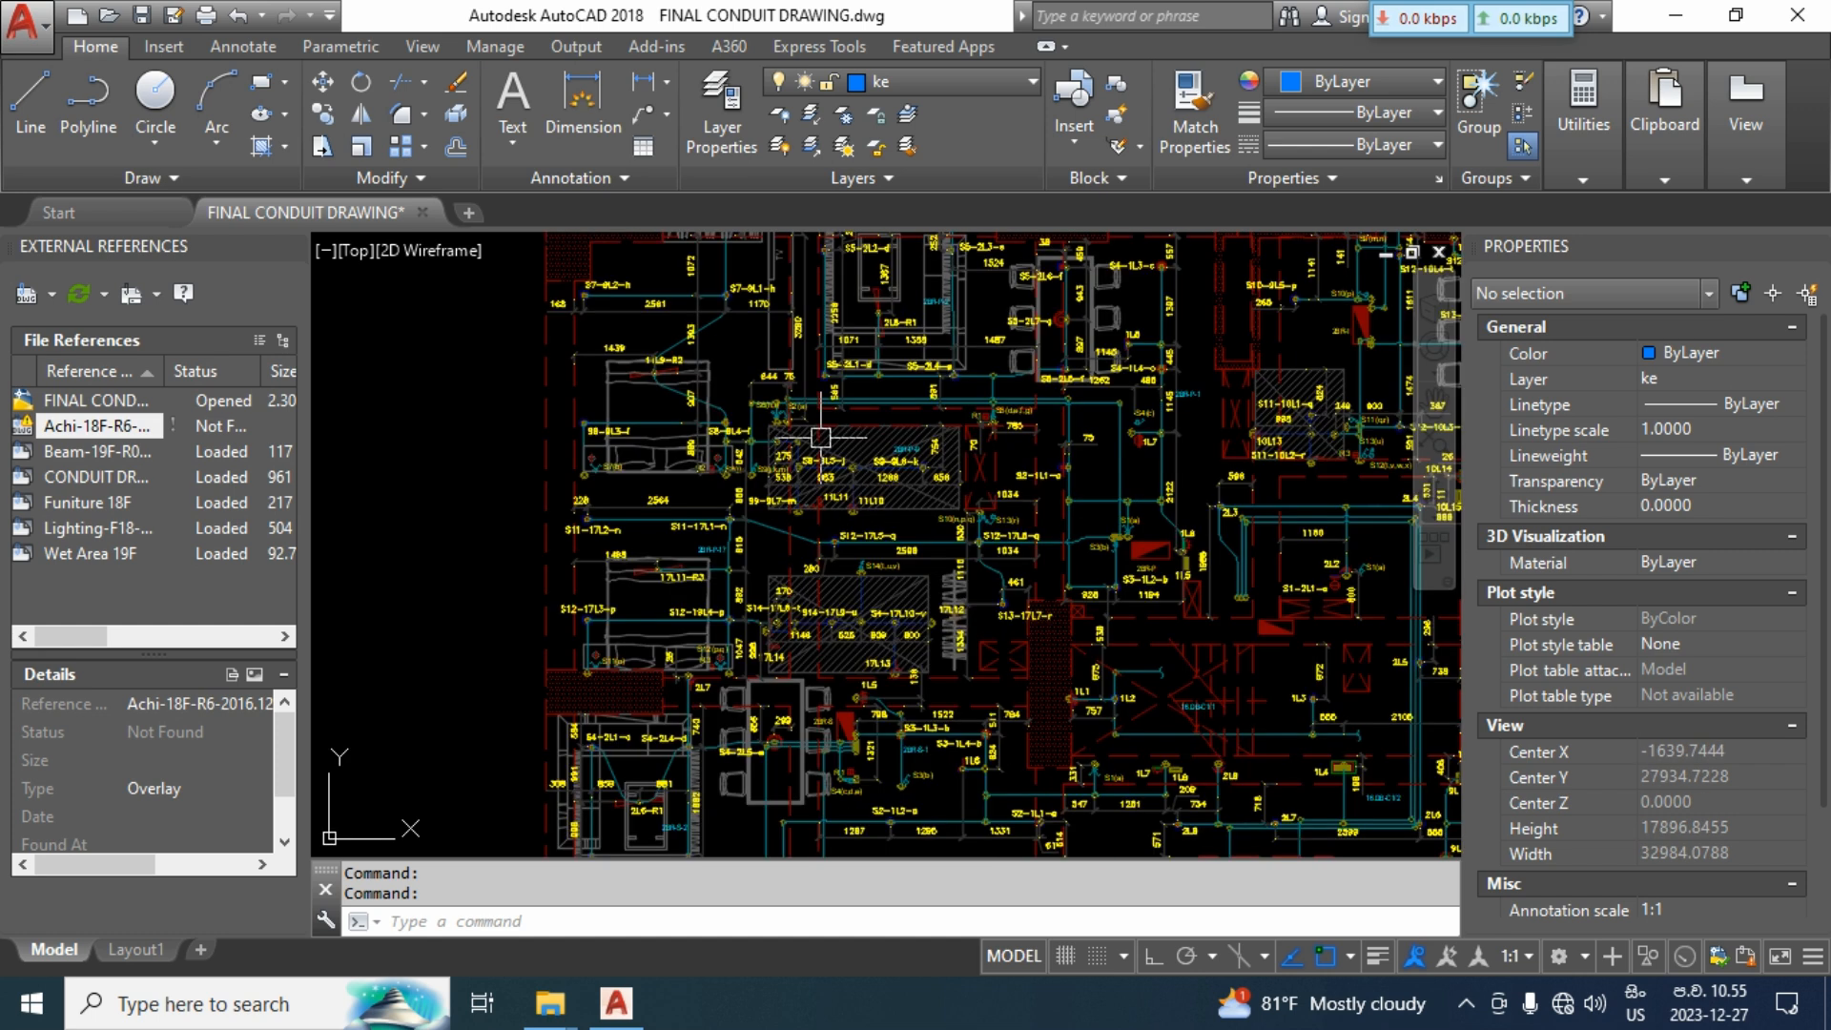
scroll(1129, 403, "up", 3)
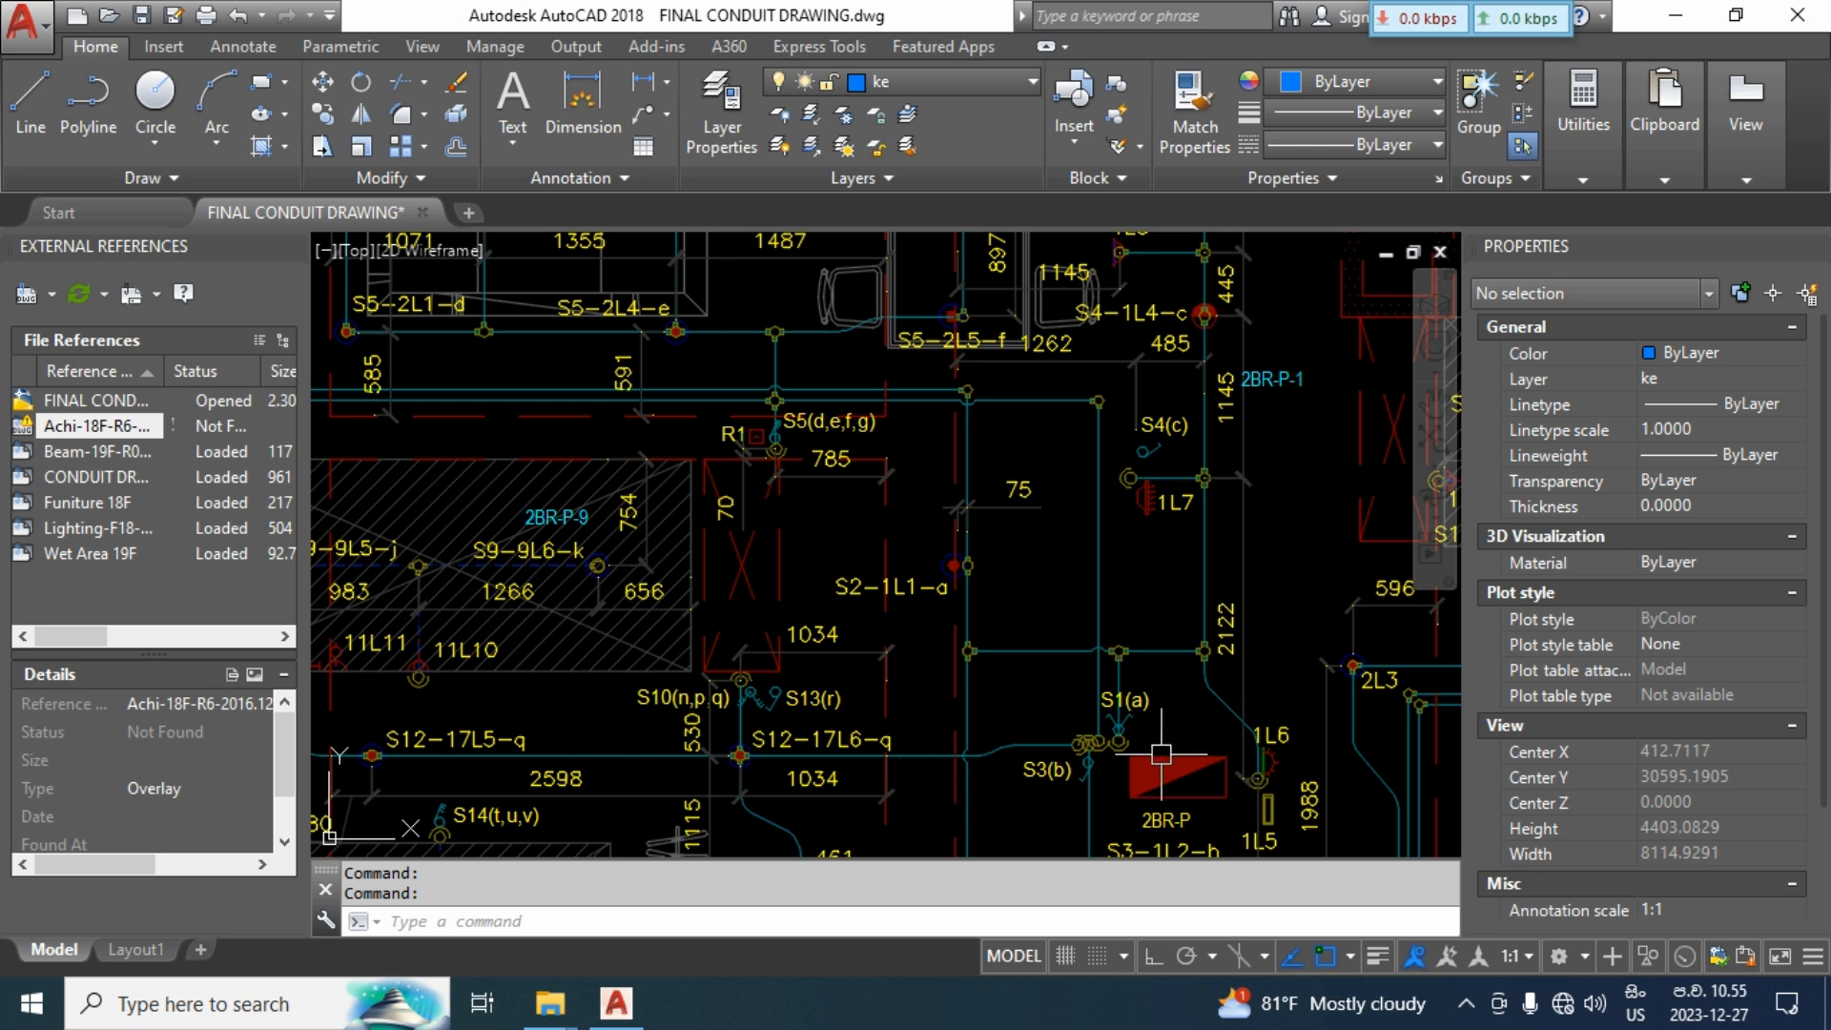
key("ctrl+n")
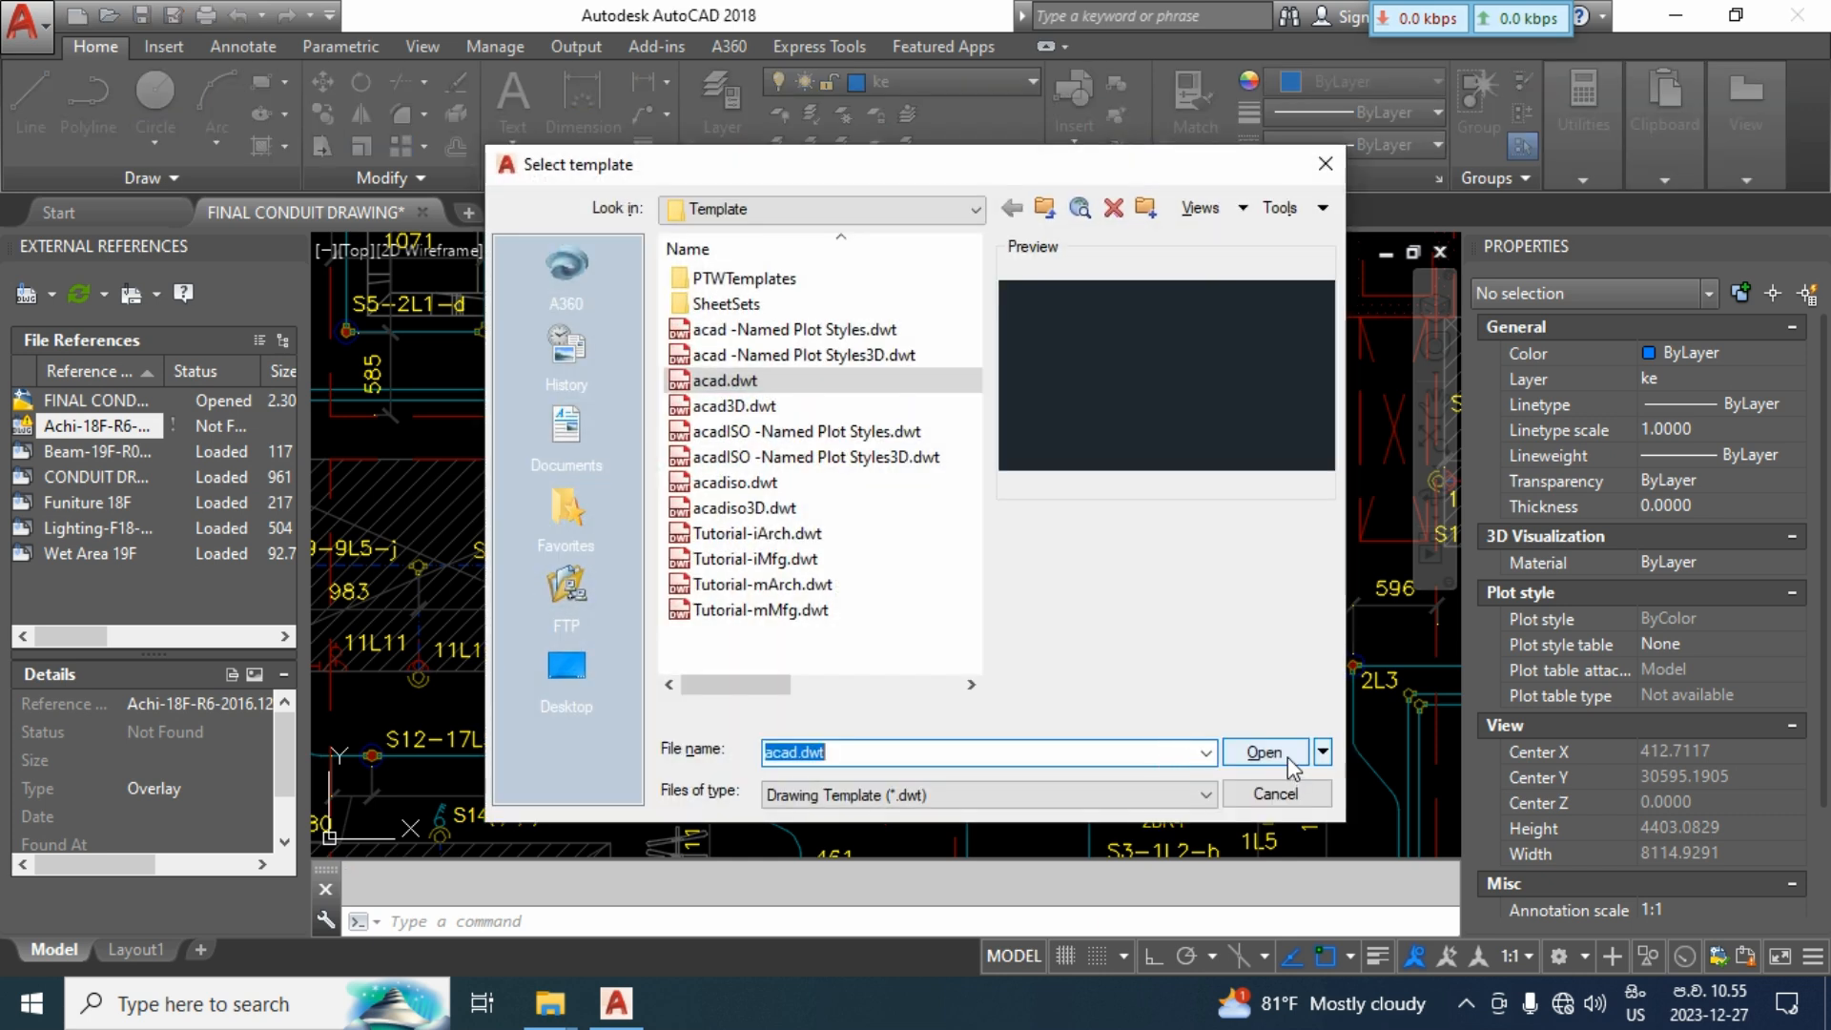
left_click(1322, 753)
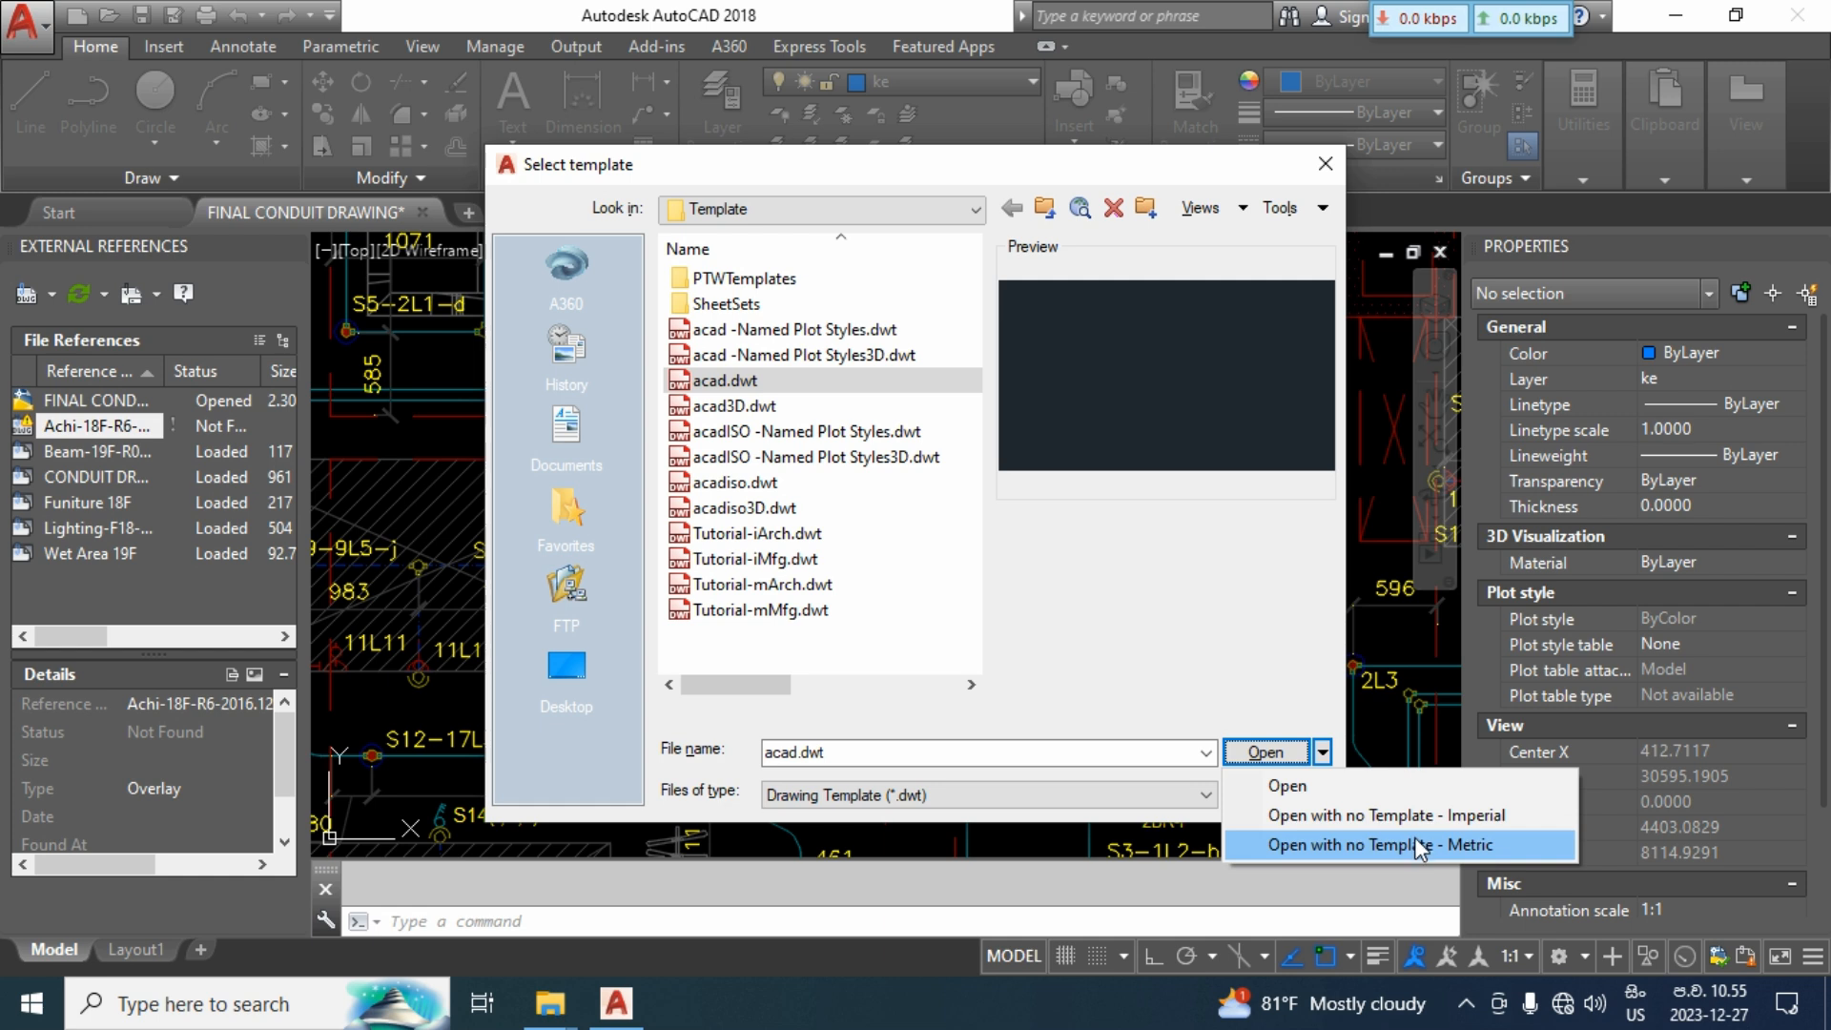
left_click(1402, 843)
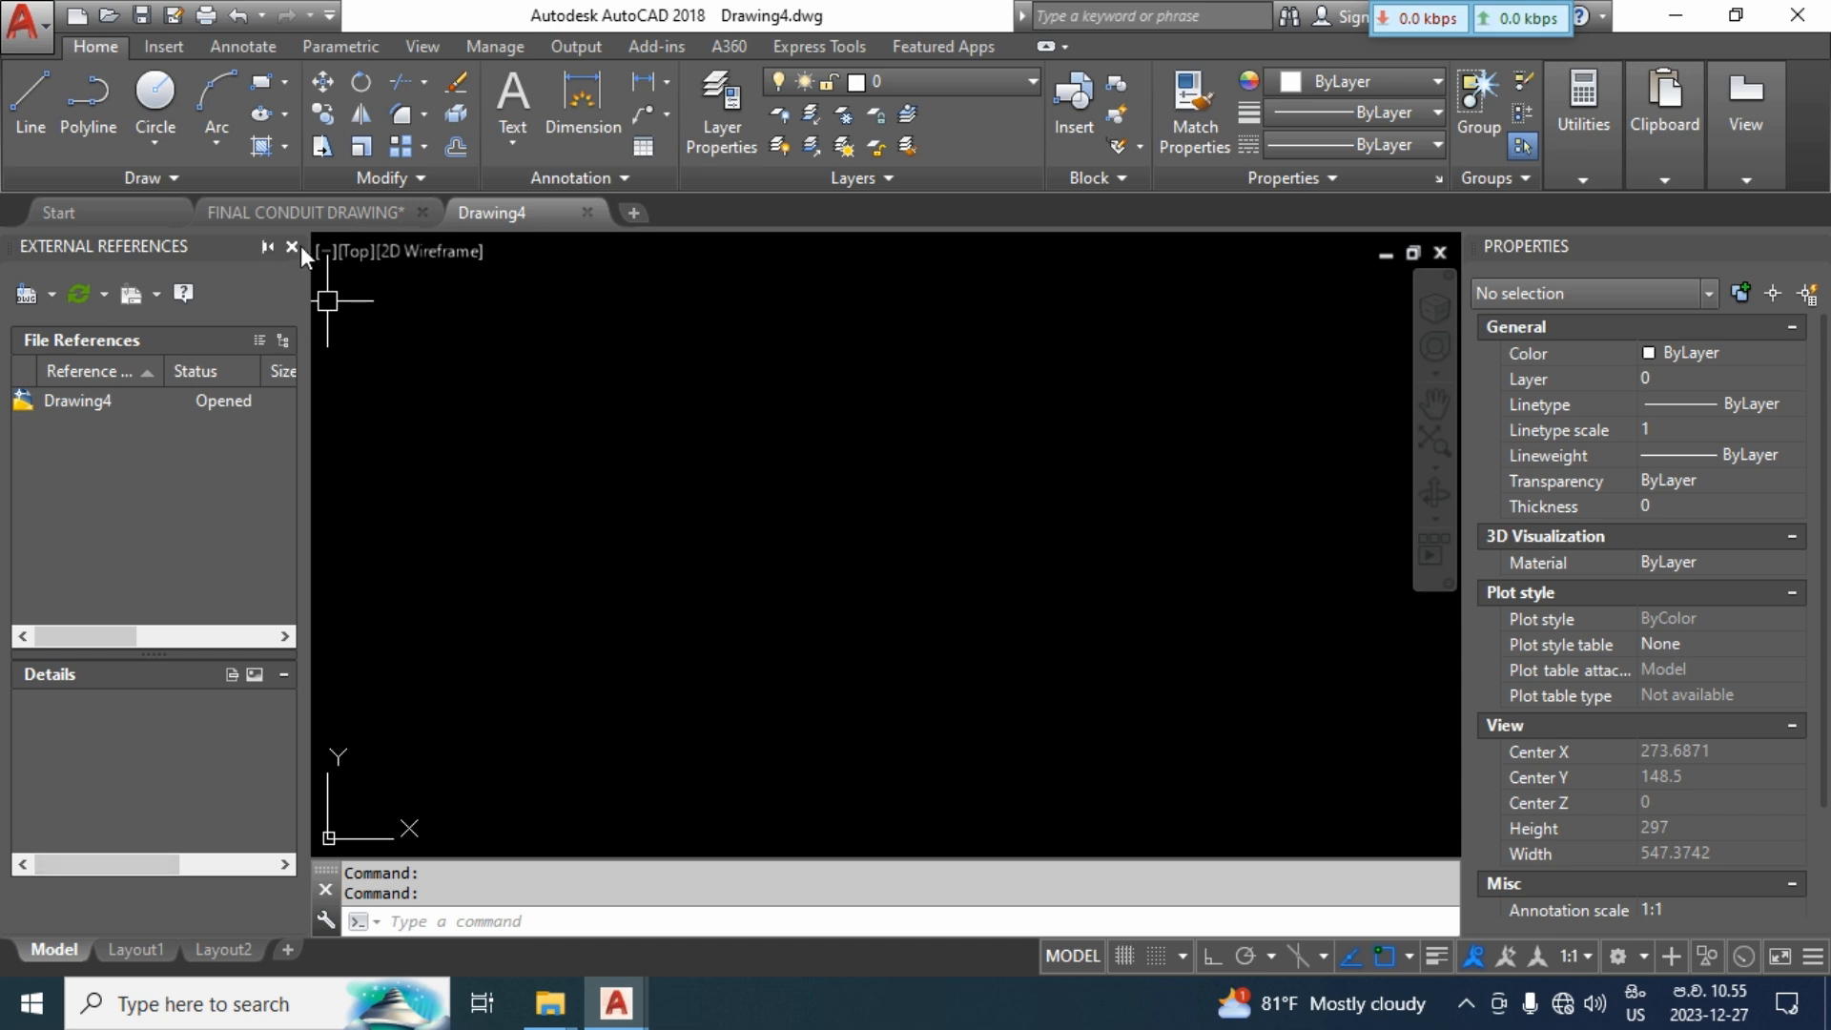
Close the External References palette and reopen it in the new drawing with the XREF command.
left_click(290, 247)
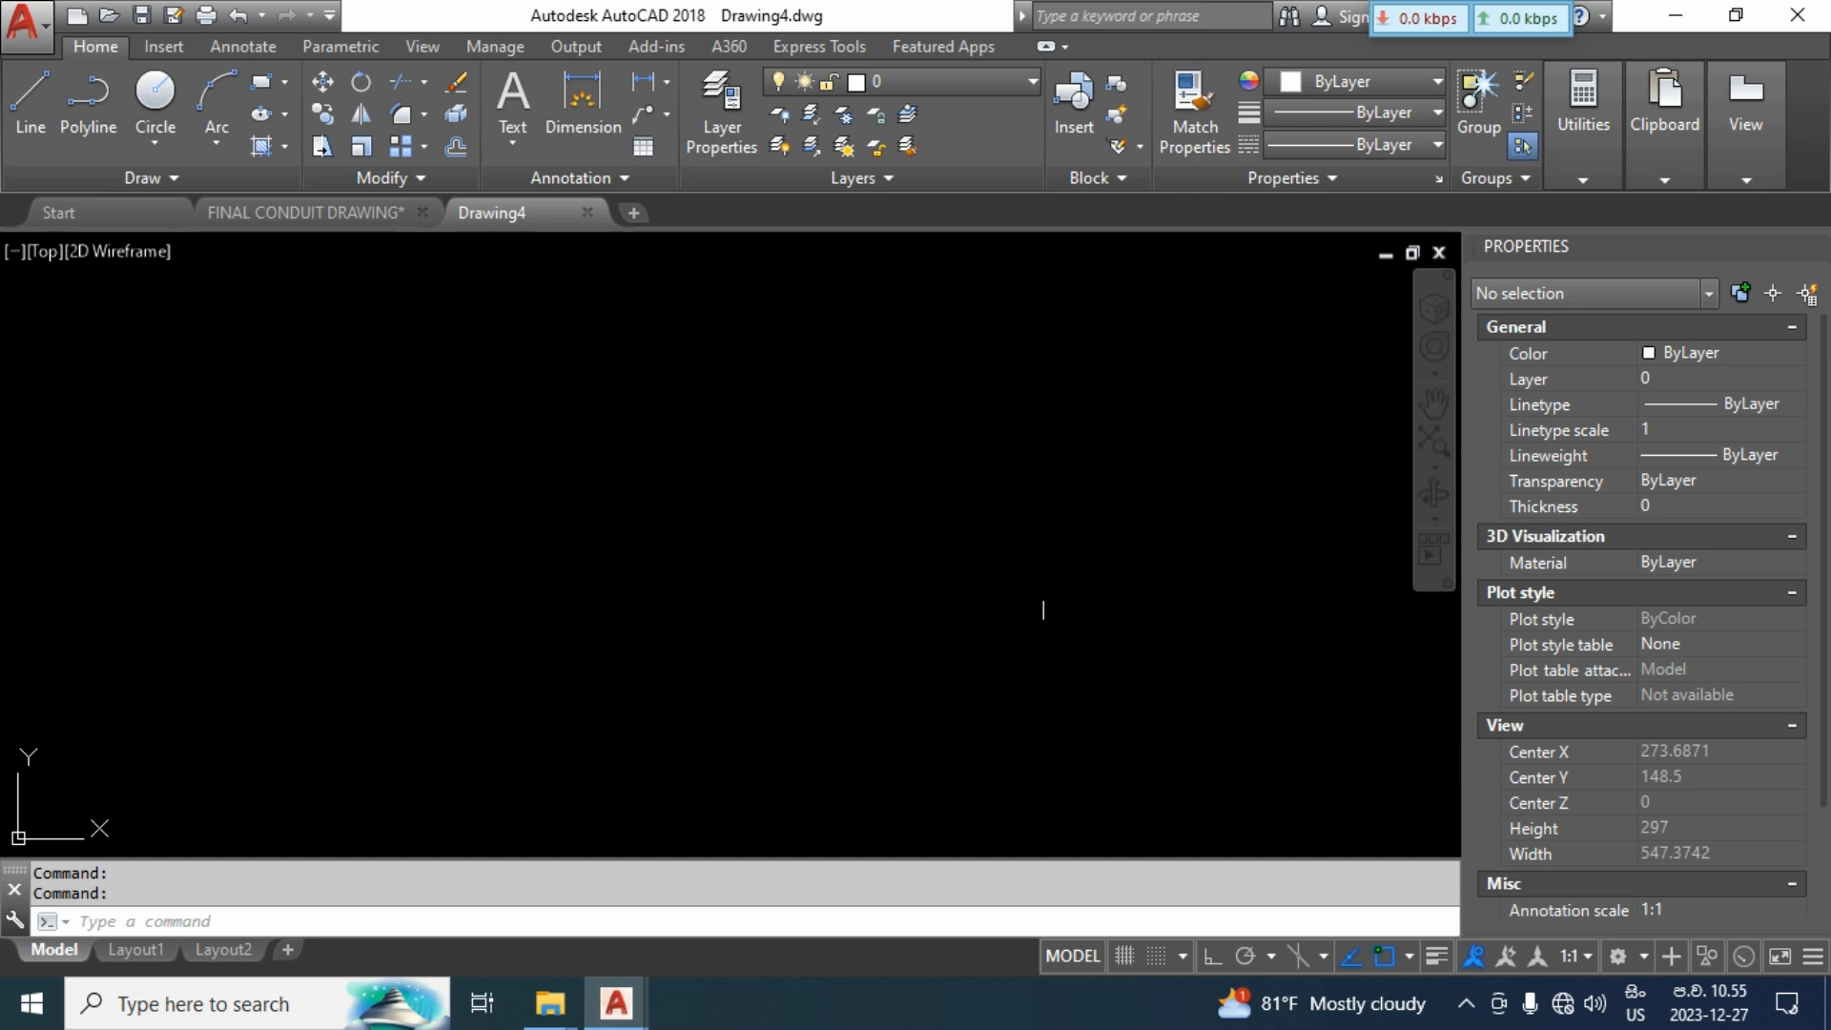
scroll(1011, 610, "down", 8)
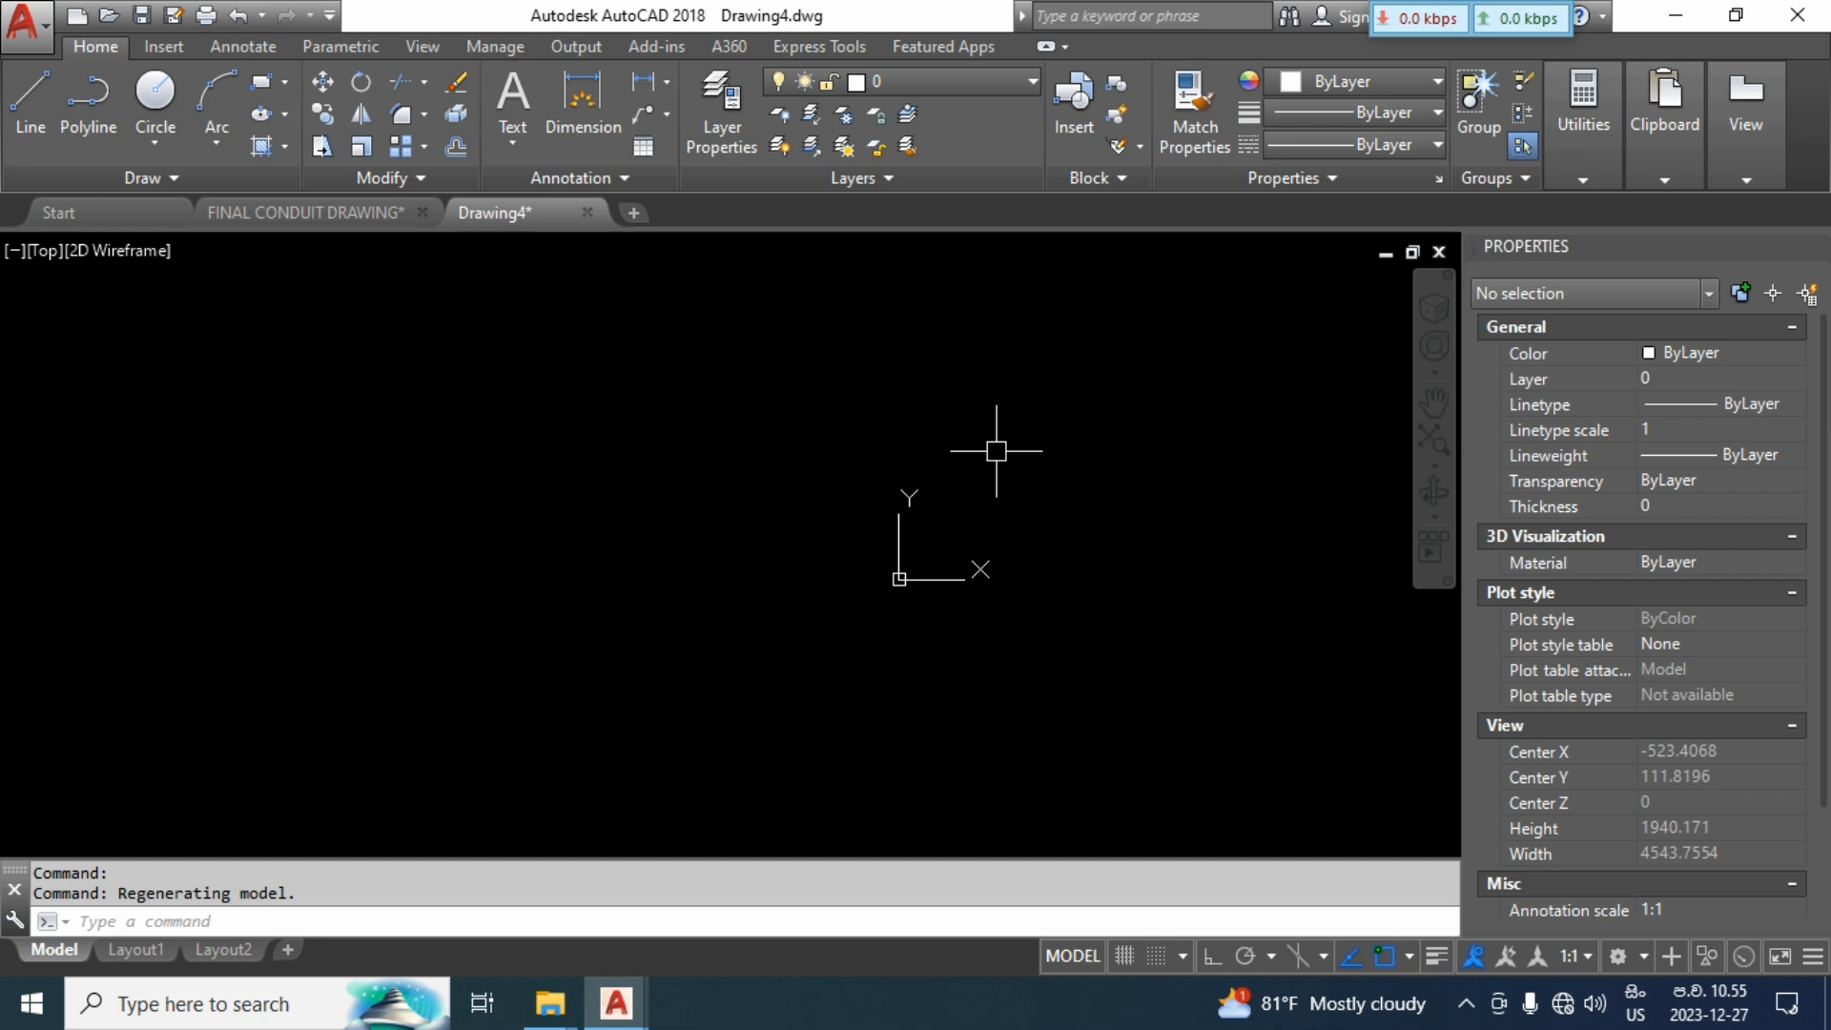
type("XREF")
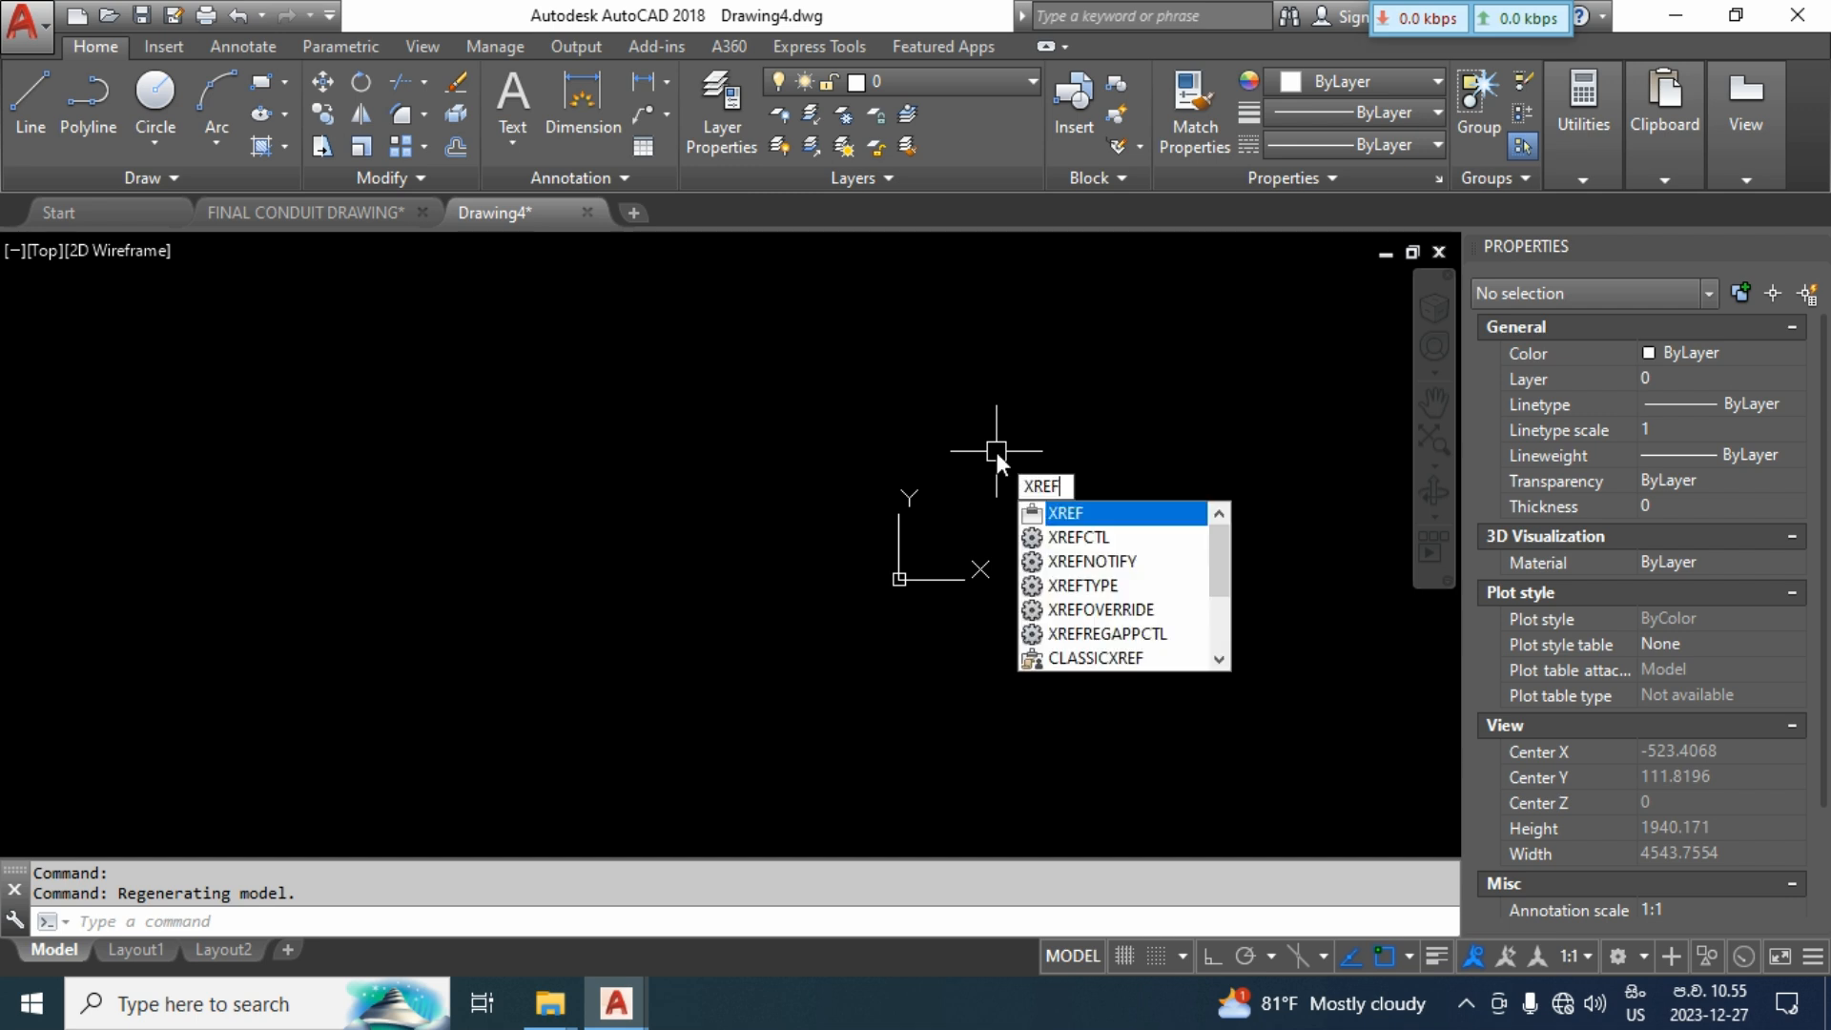
key("Return")
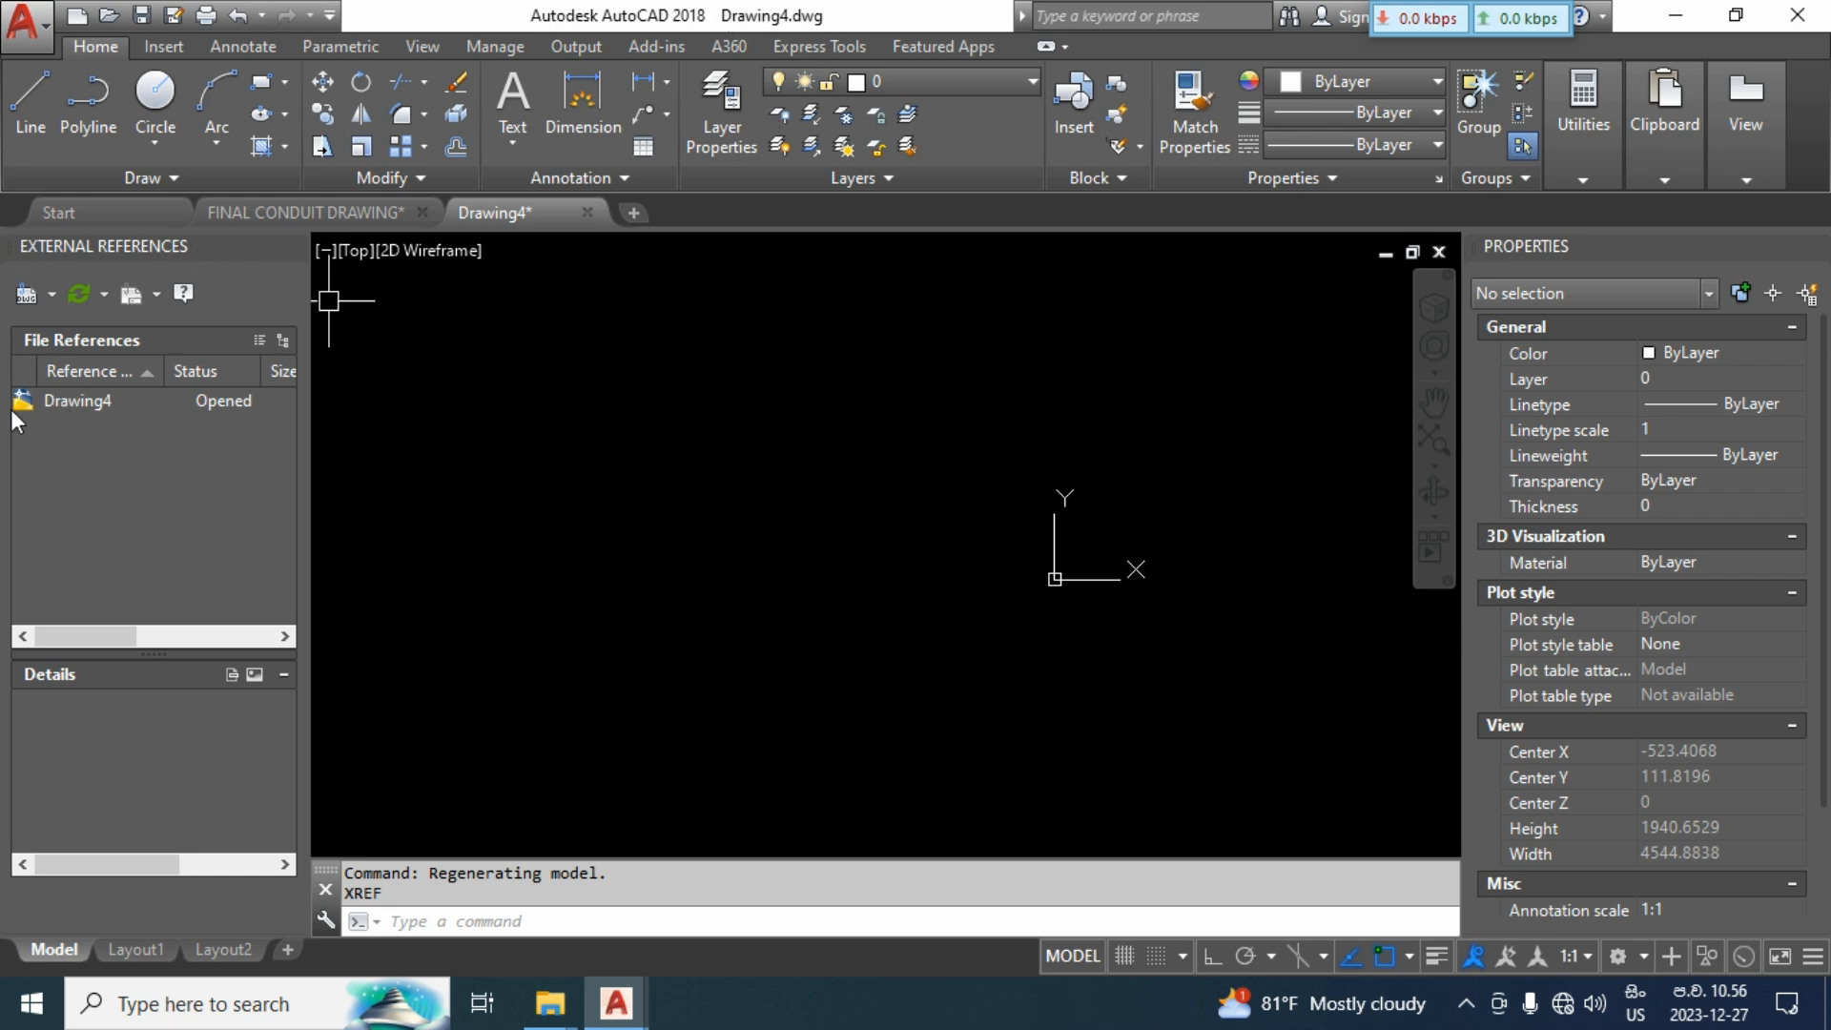
middle_click_drag(1063, 658, 921, 621)
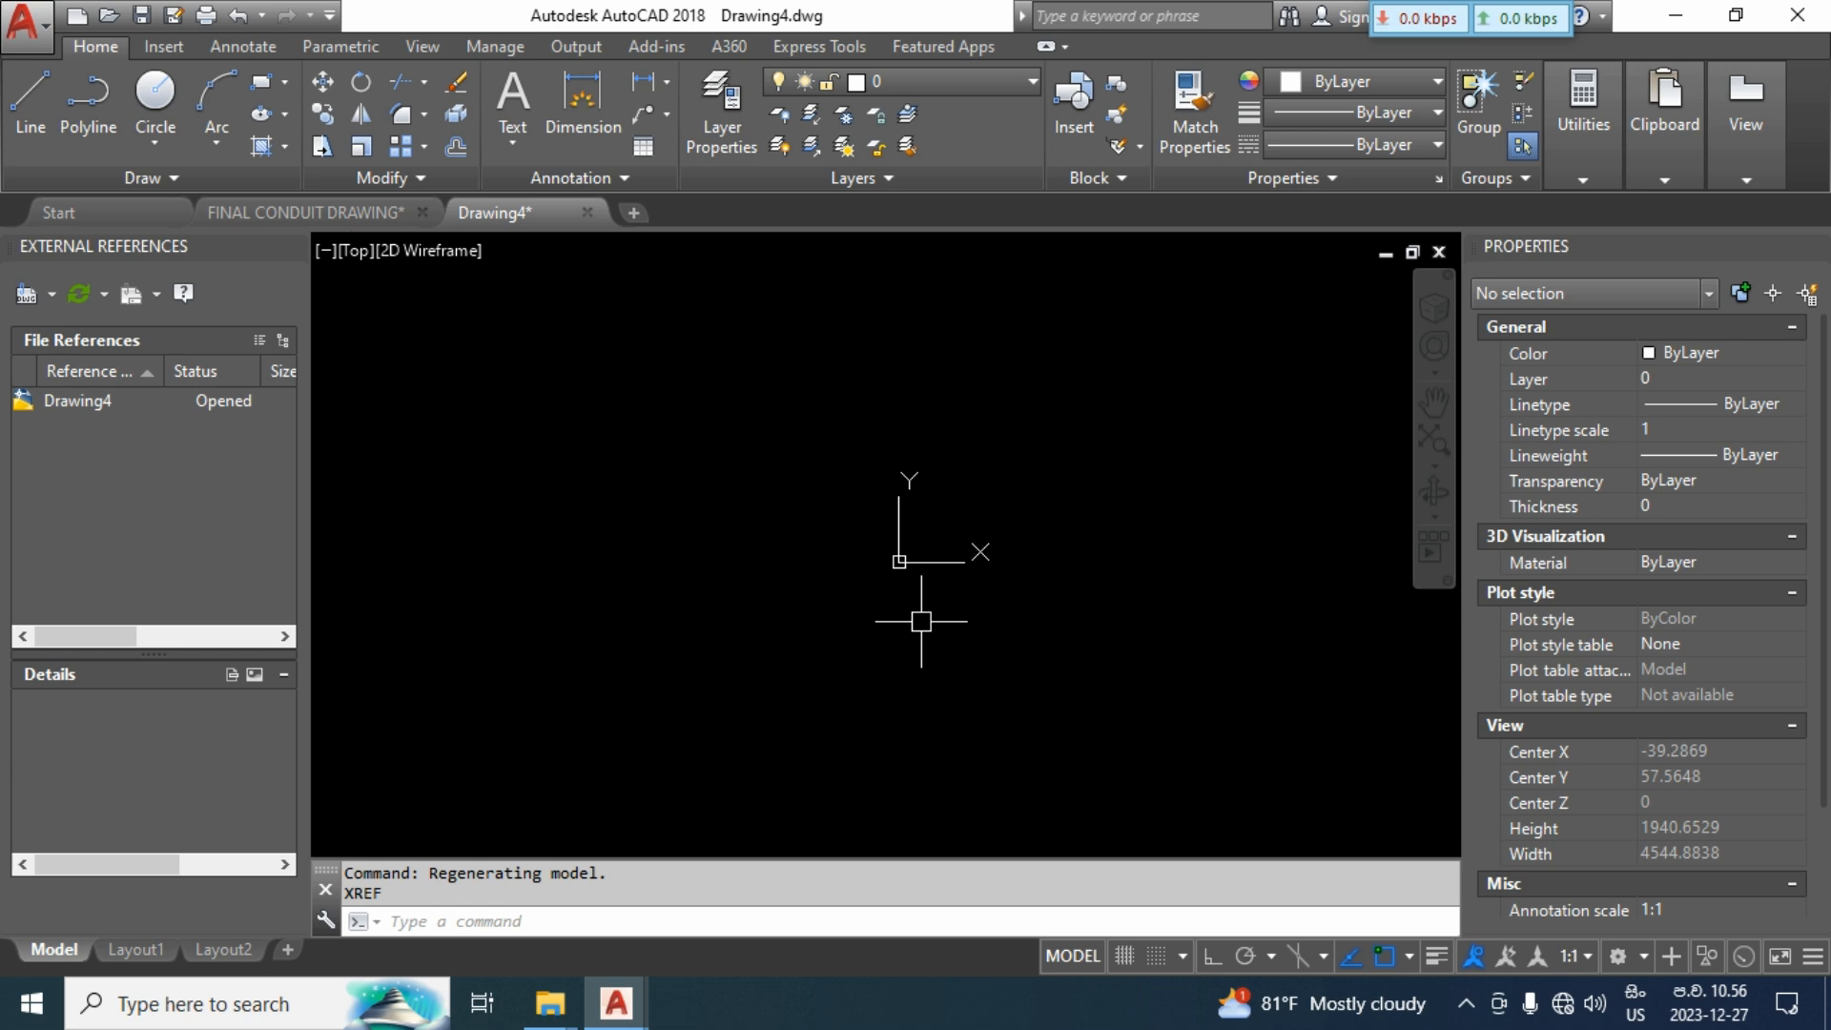
Attach Achi-18F-R6-2016.12.07-100.dwg from the Civil 18F folder as an external reference, inserted at 0,0,0.
left_click(26, 295)
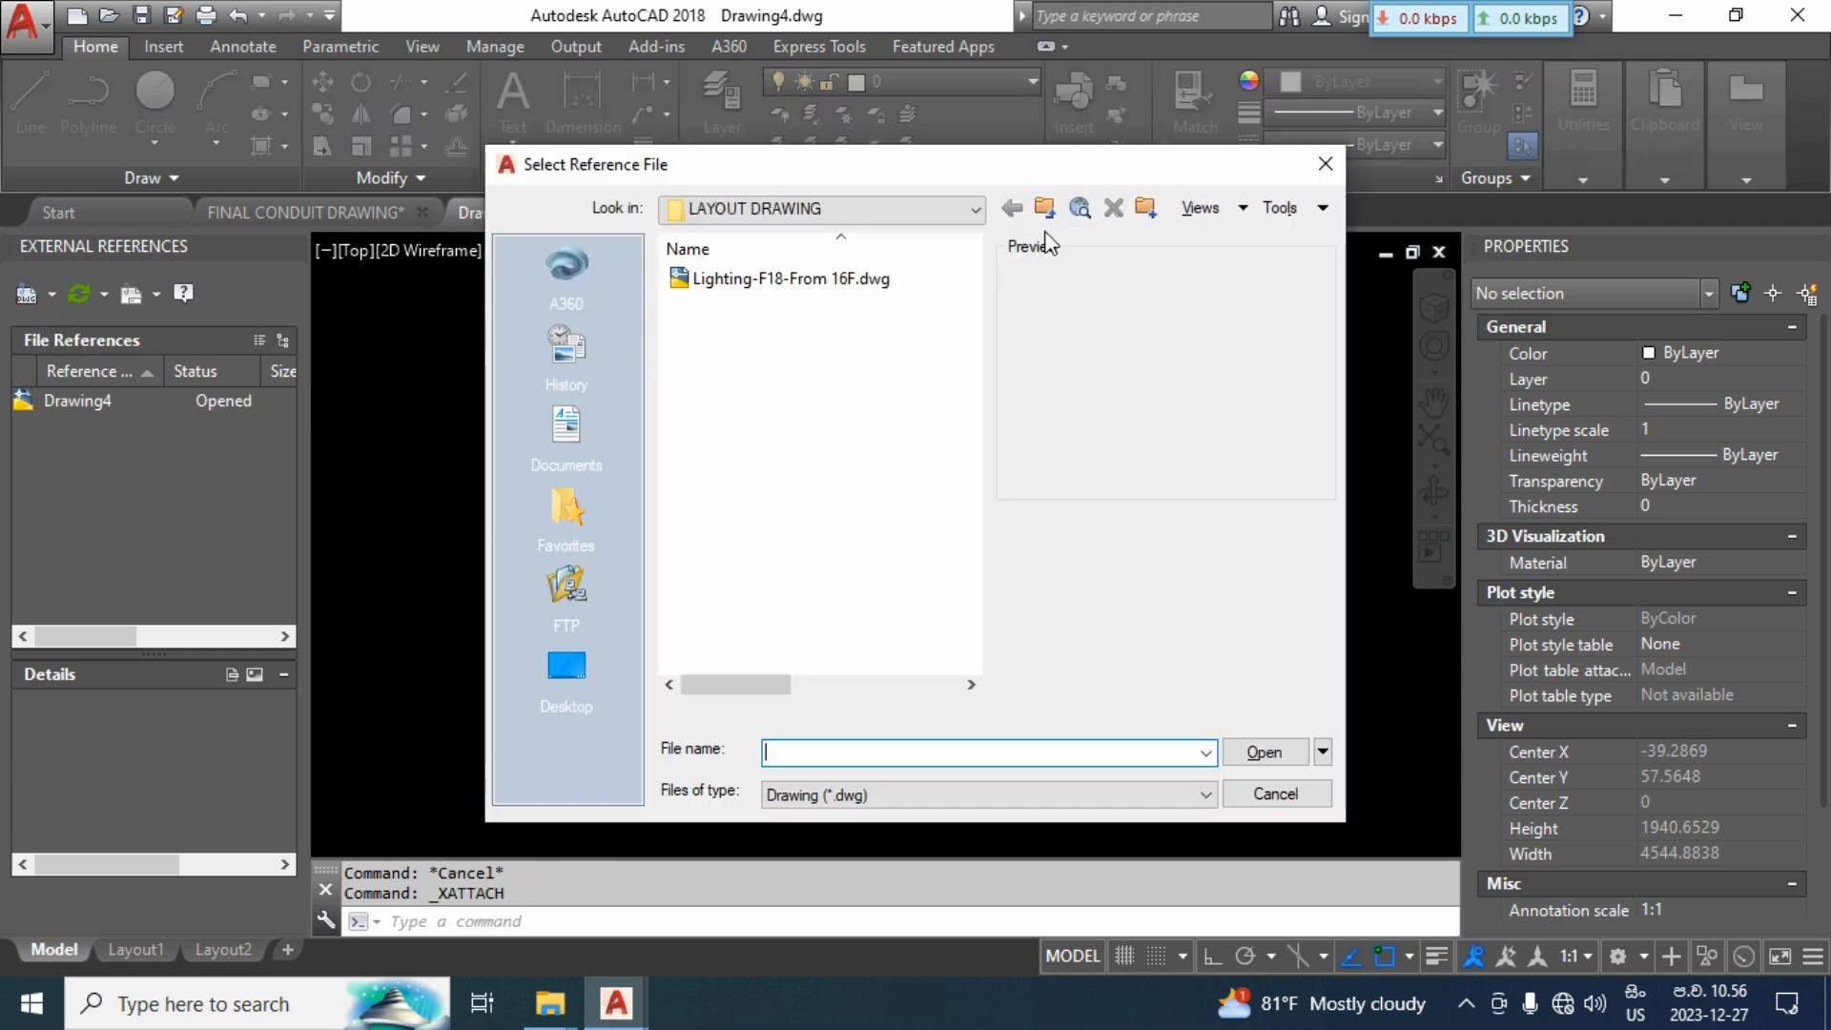
left_click(1044, 208)
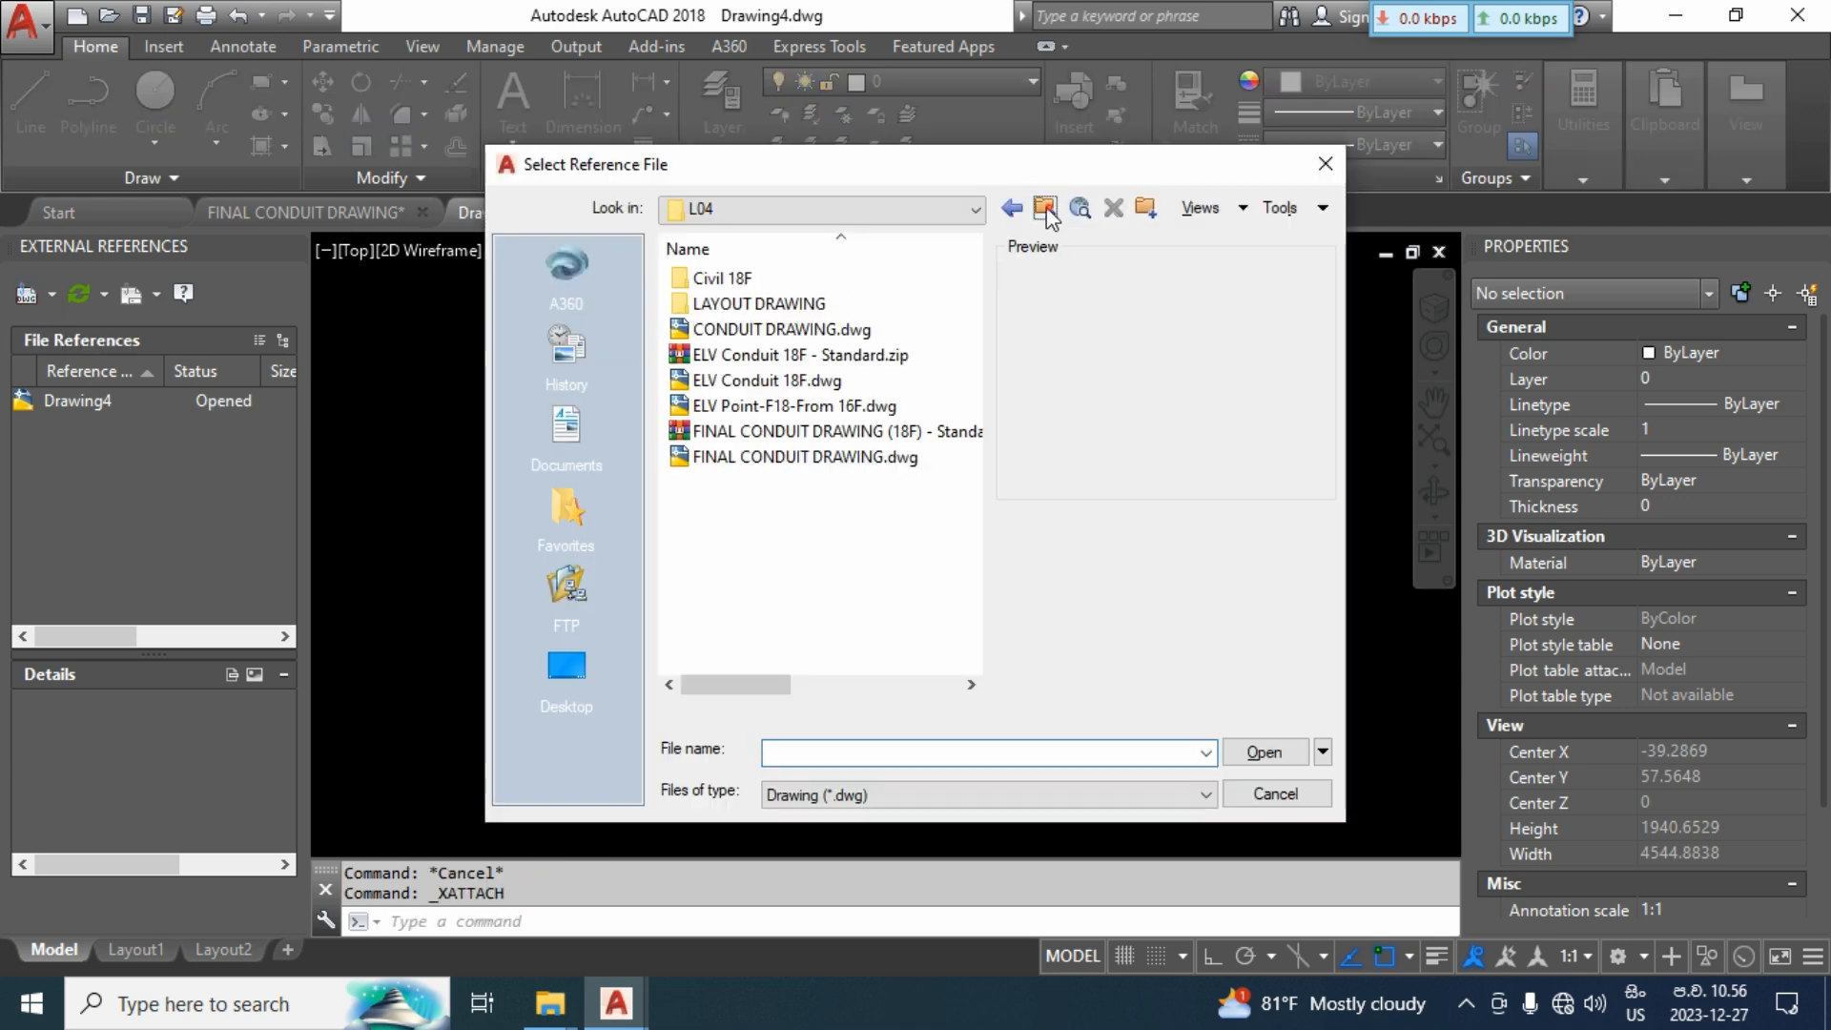
double_click(794, 283)
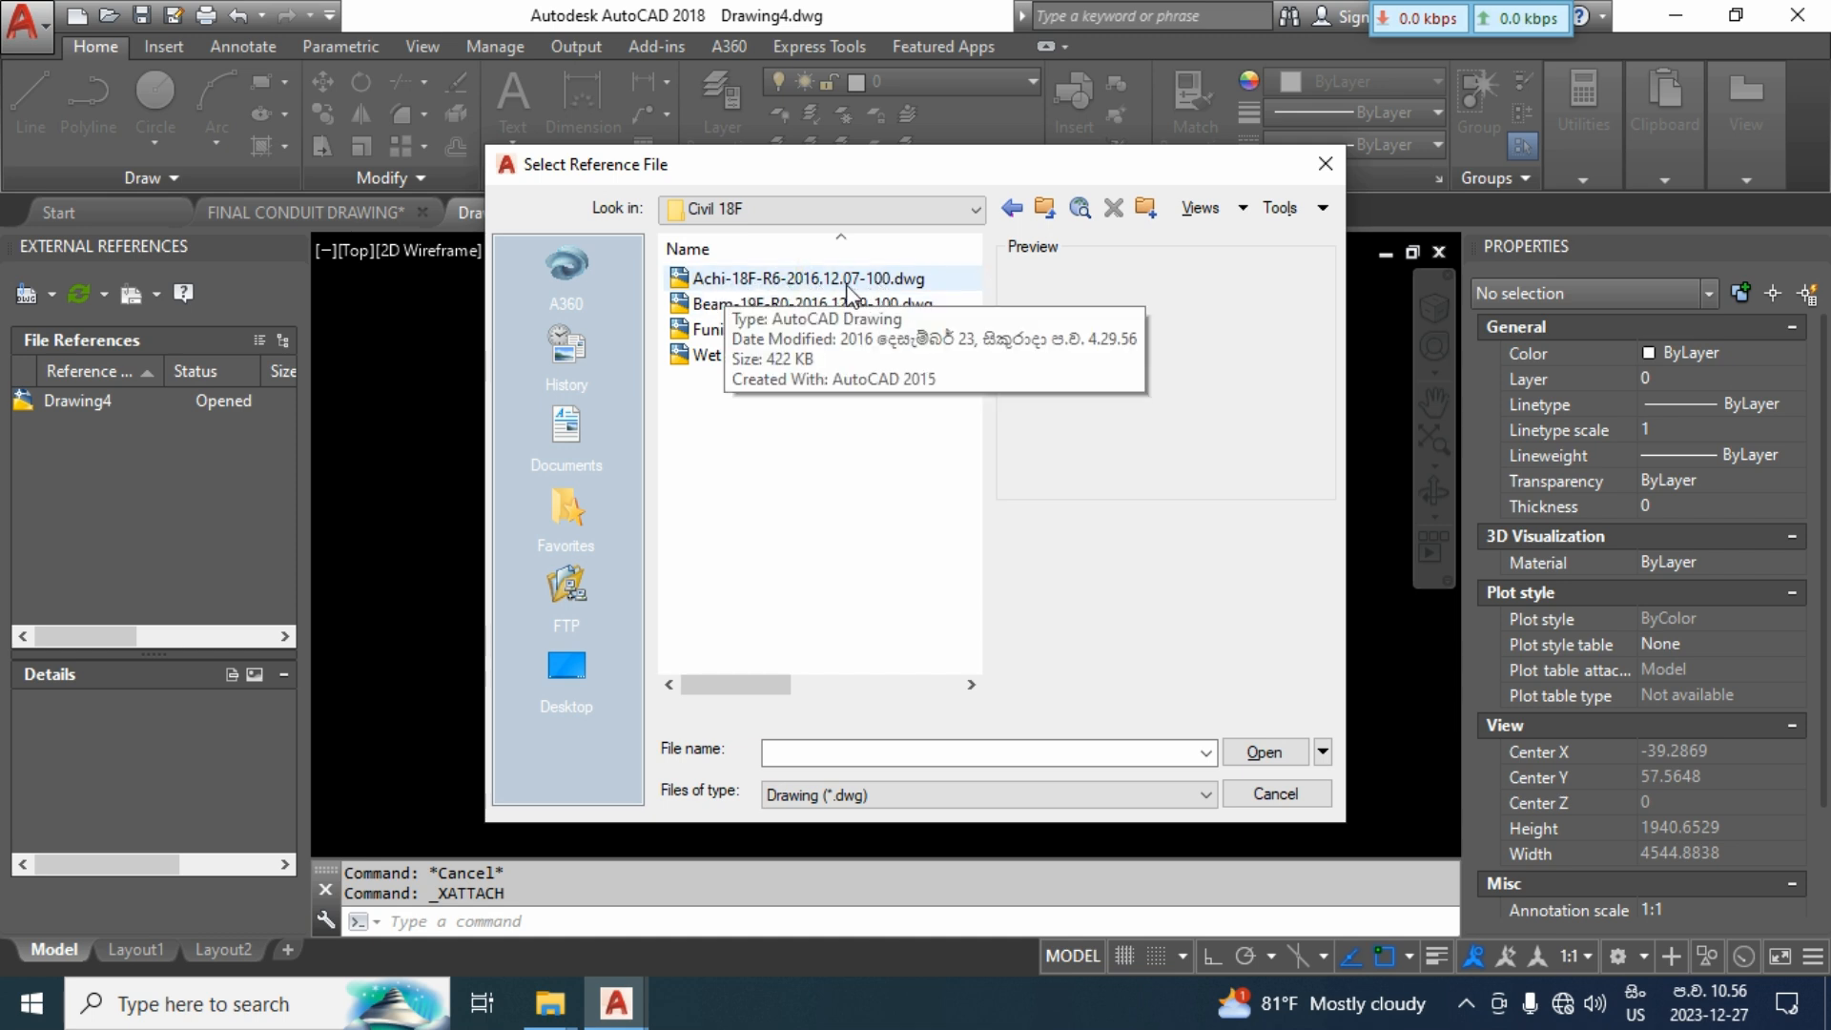
left_click(708, 280)
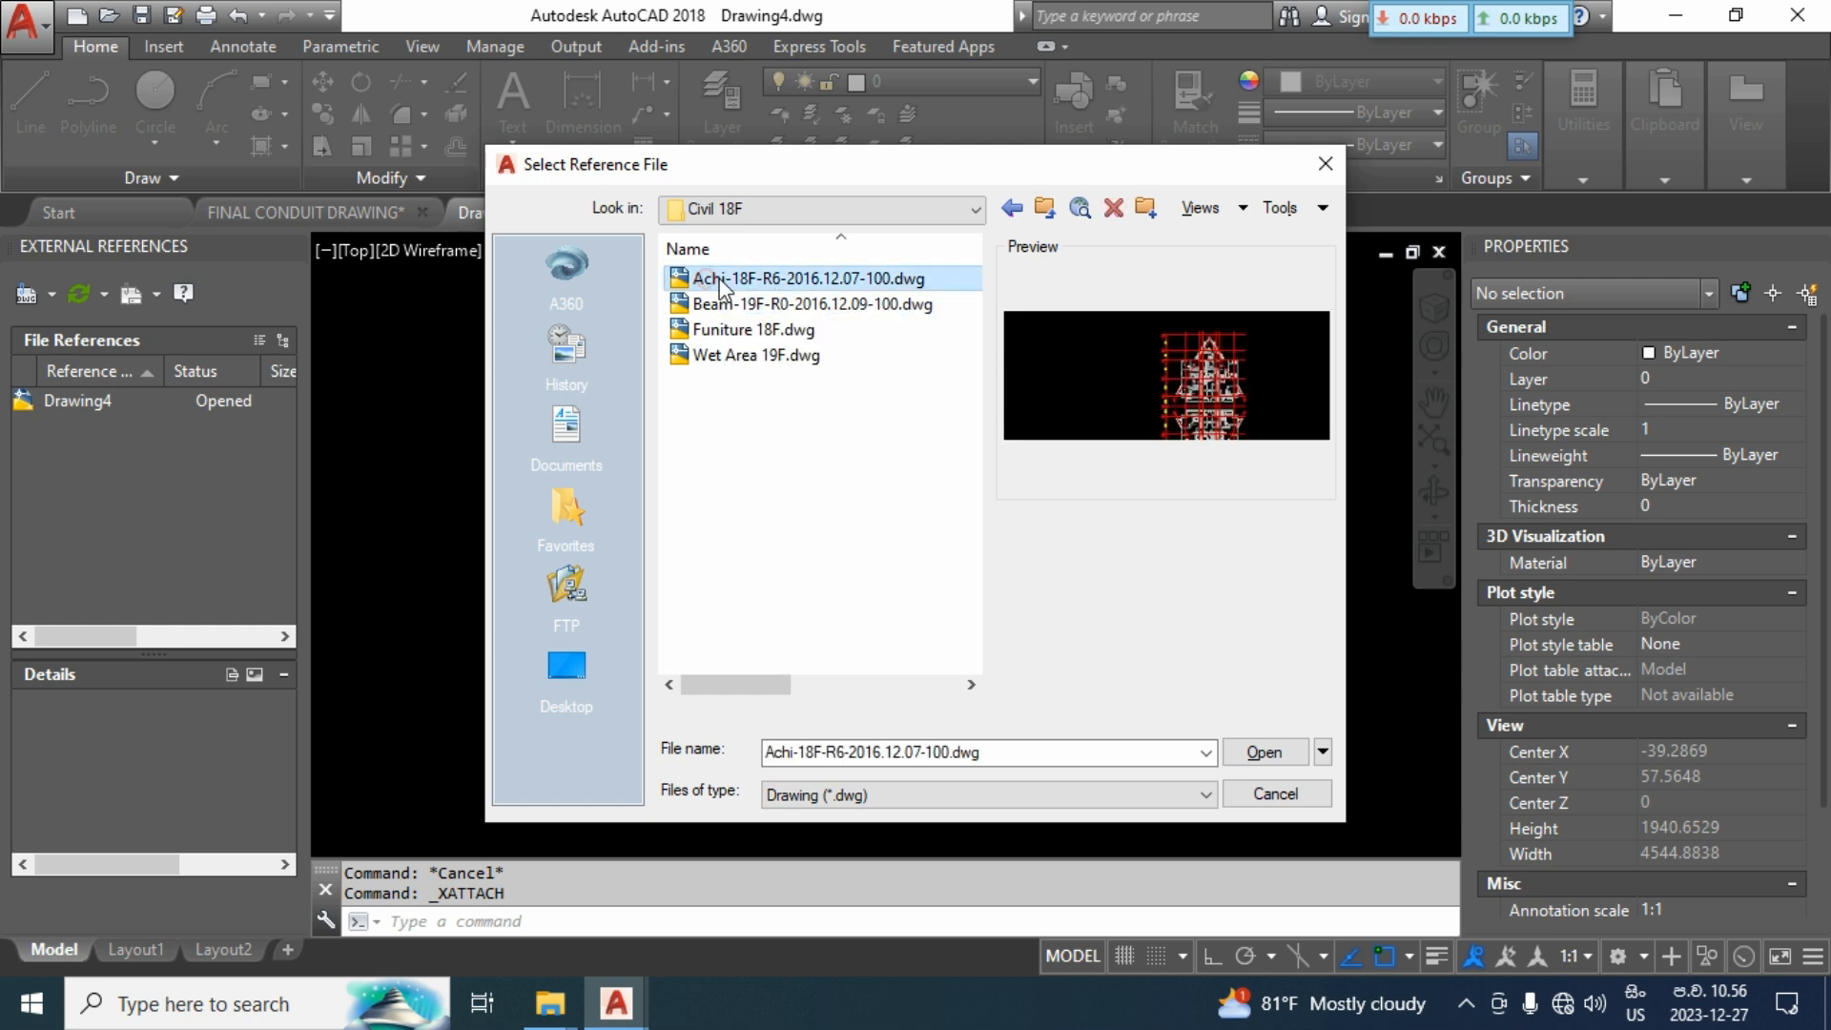
left_click(1283, 761)
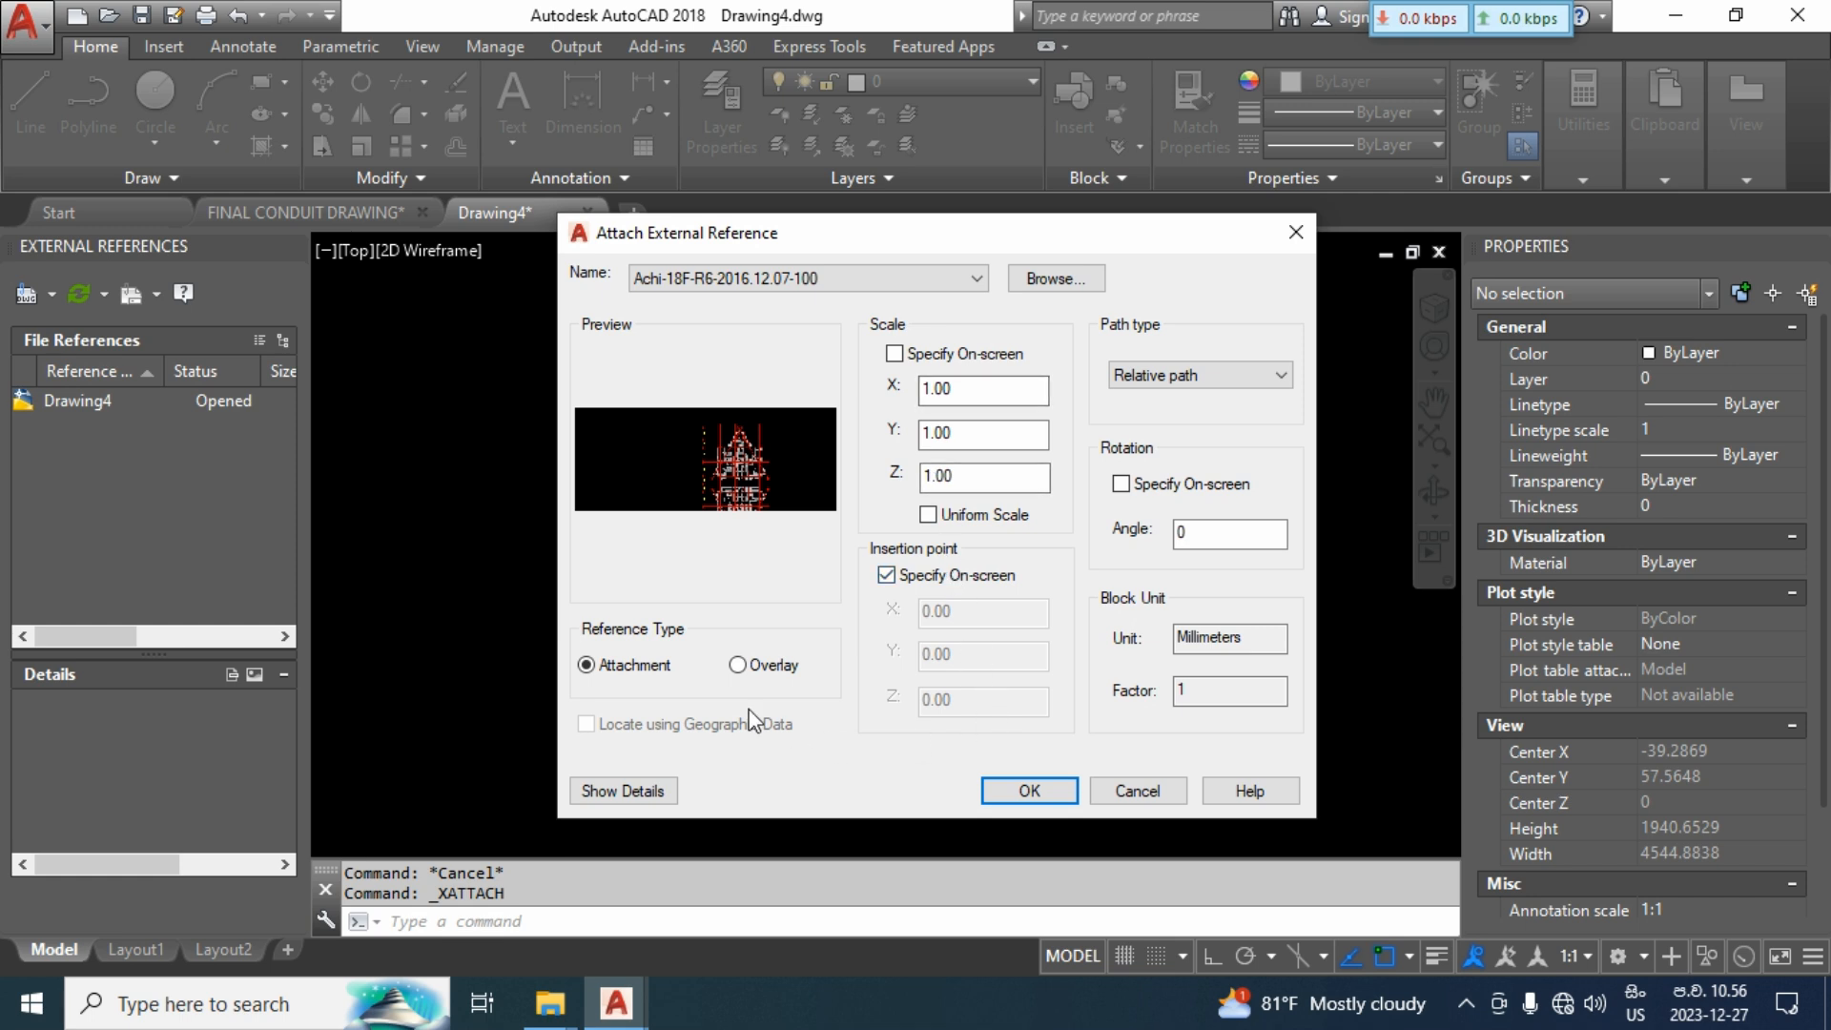
left_click(1020, 789)
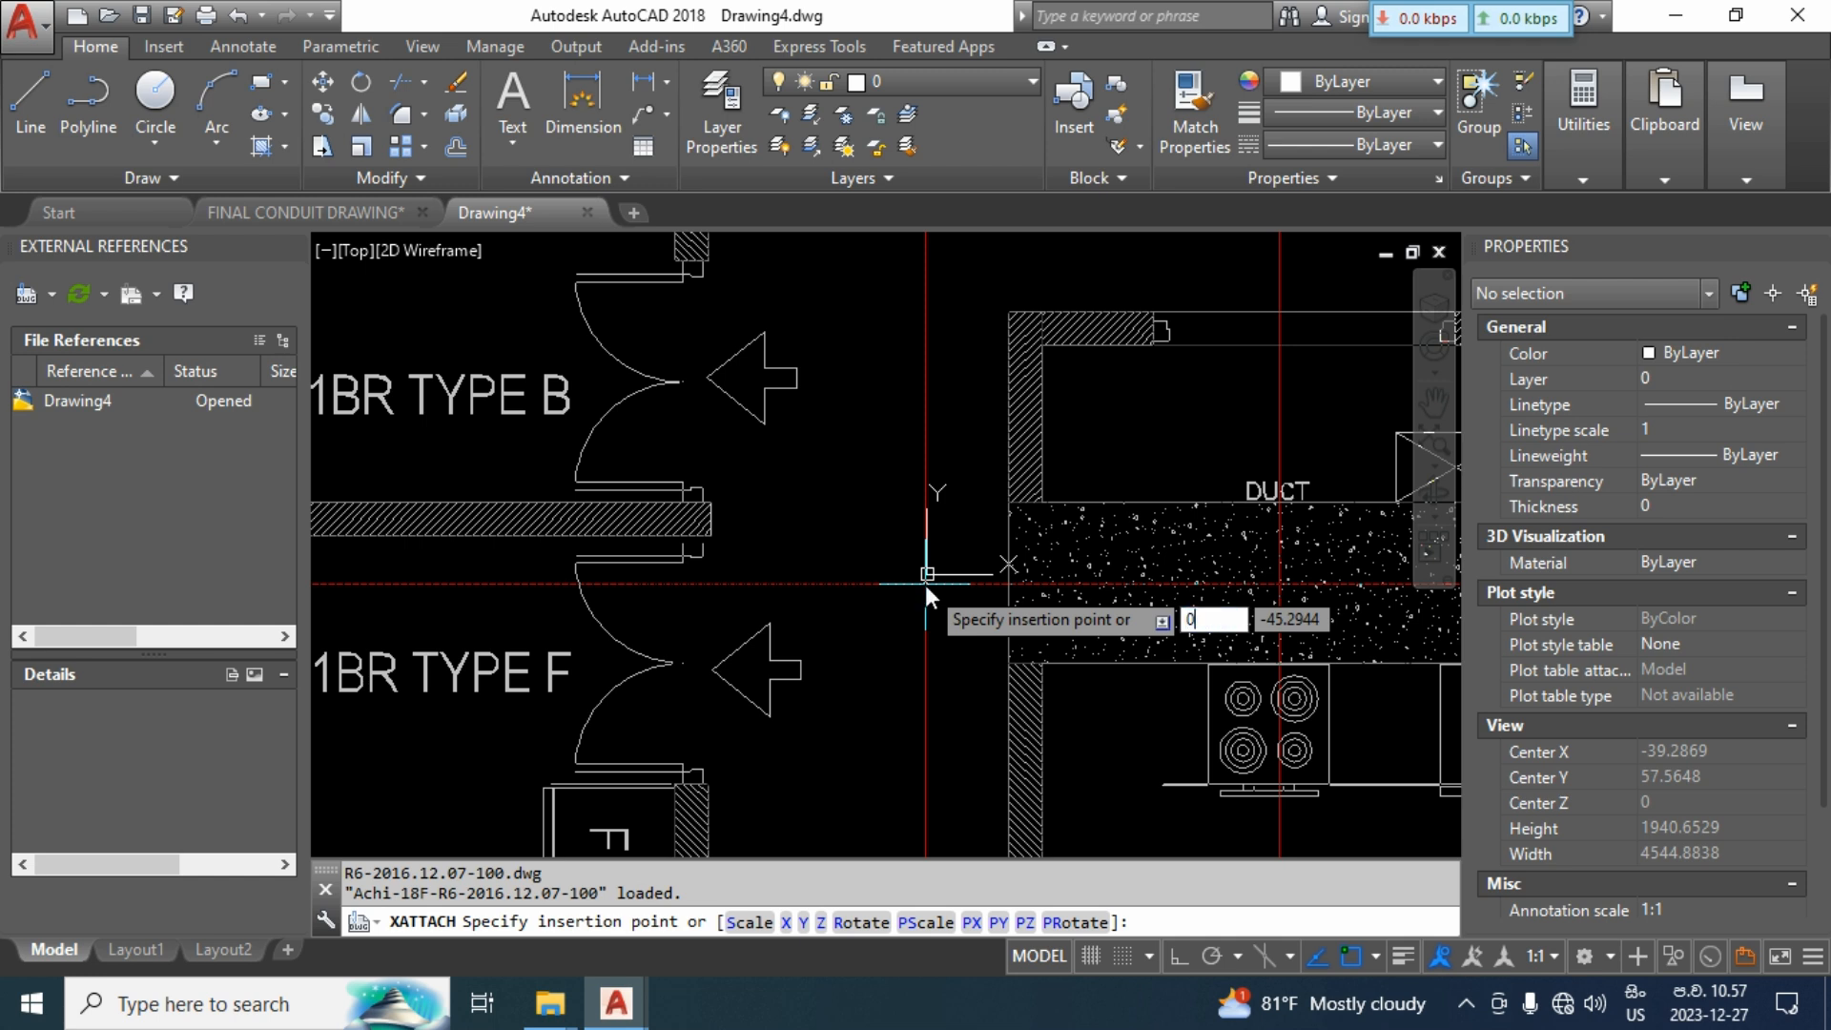
key("Tab")
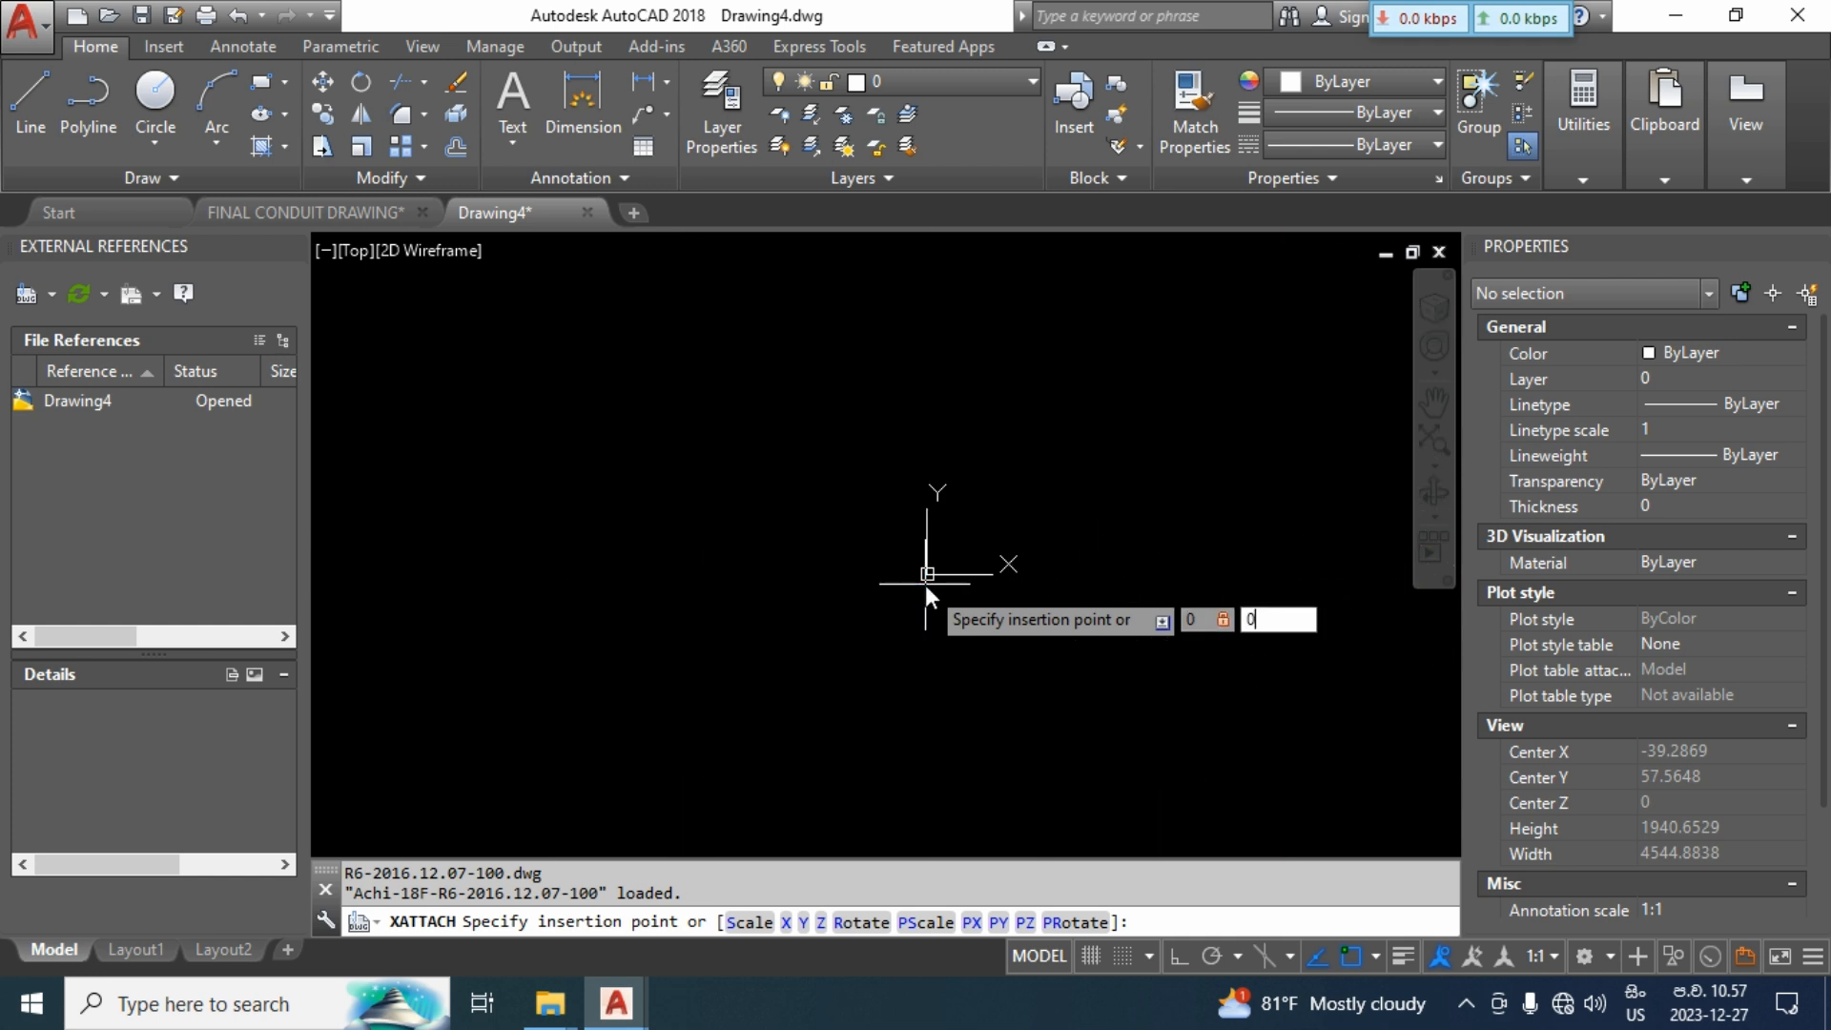
type("0,0,0")
key("Return")
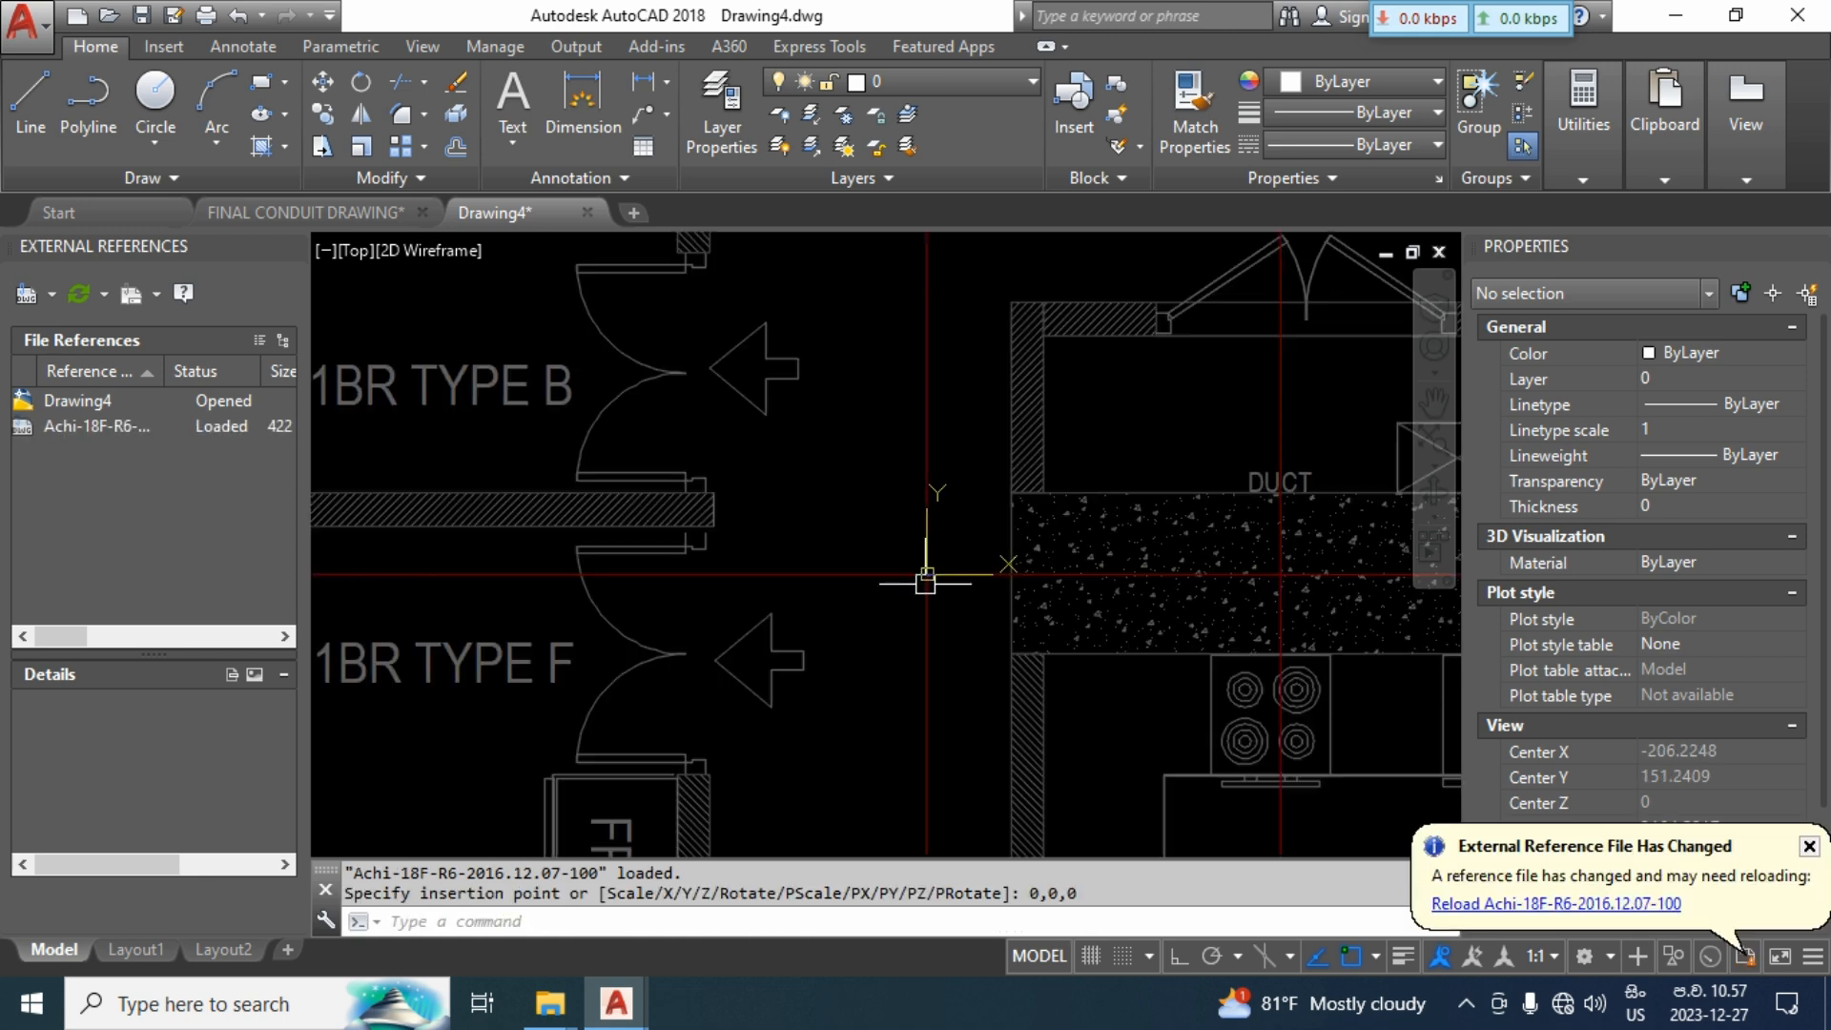
Set the linetype scale factor to 100 with LTSCALE and regenerate the drawing.
scroll(917, 522, "down", 5)
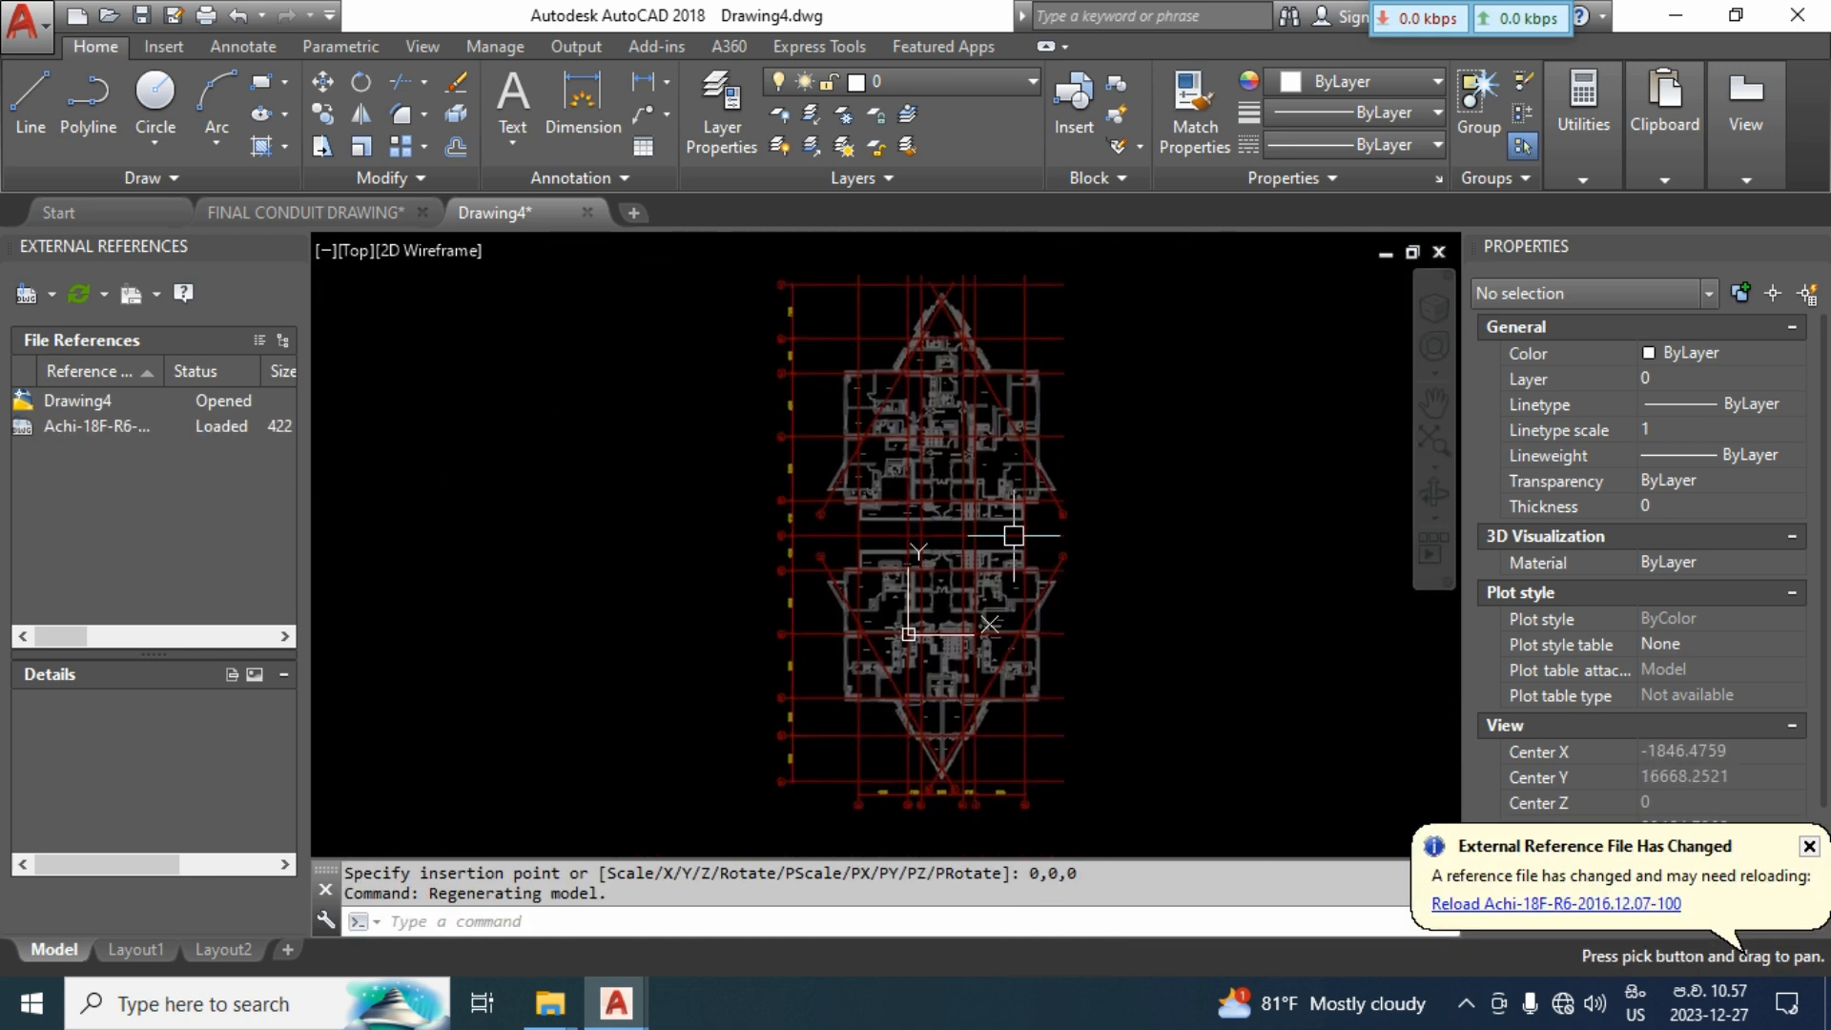
scroll(911, 514, "up", 5)
scroll(911, 514, "up", 6)
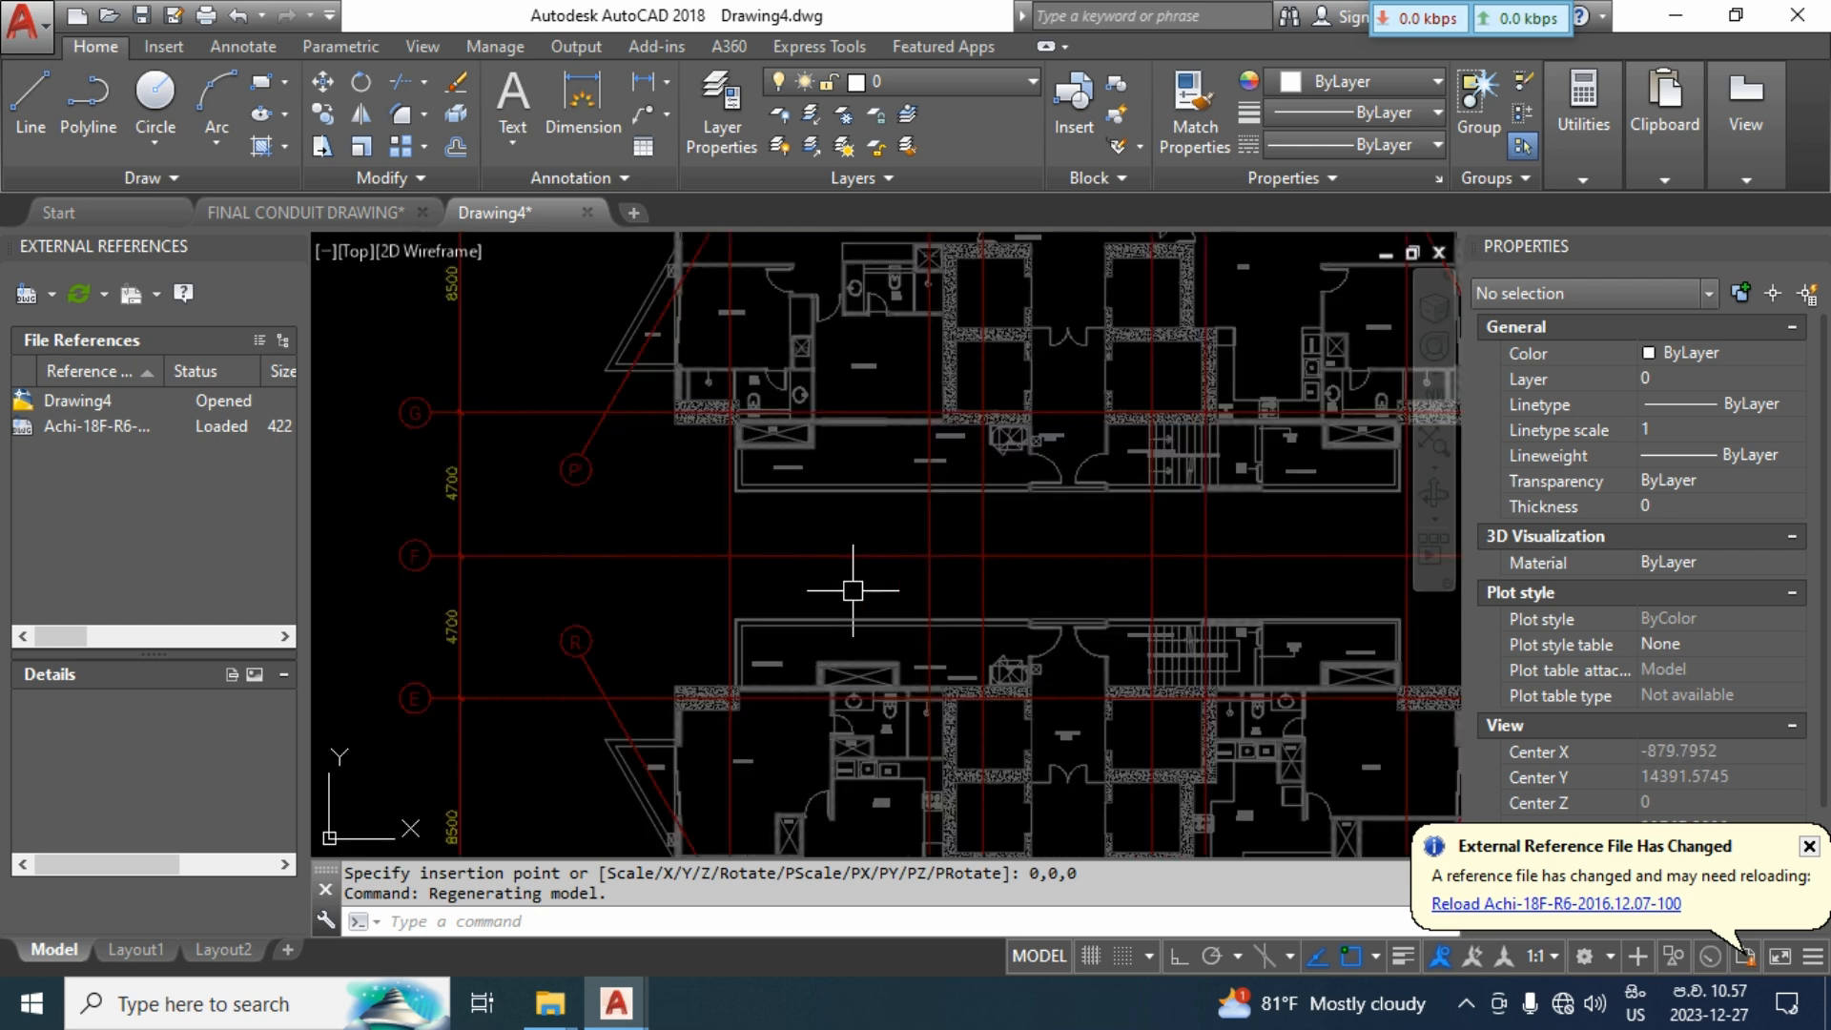
scroll(1005, 478, "up", 4)
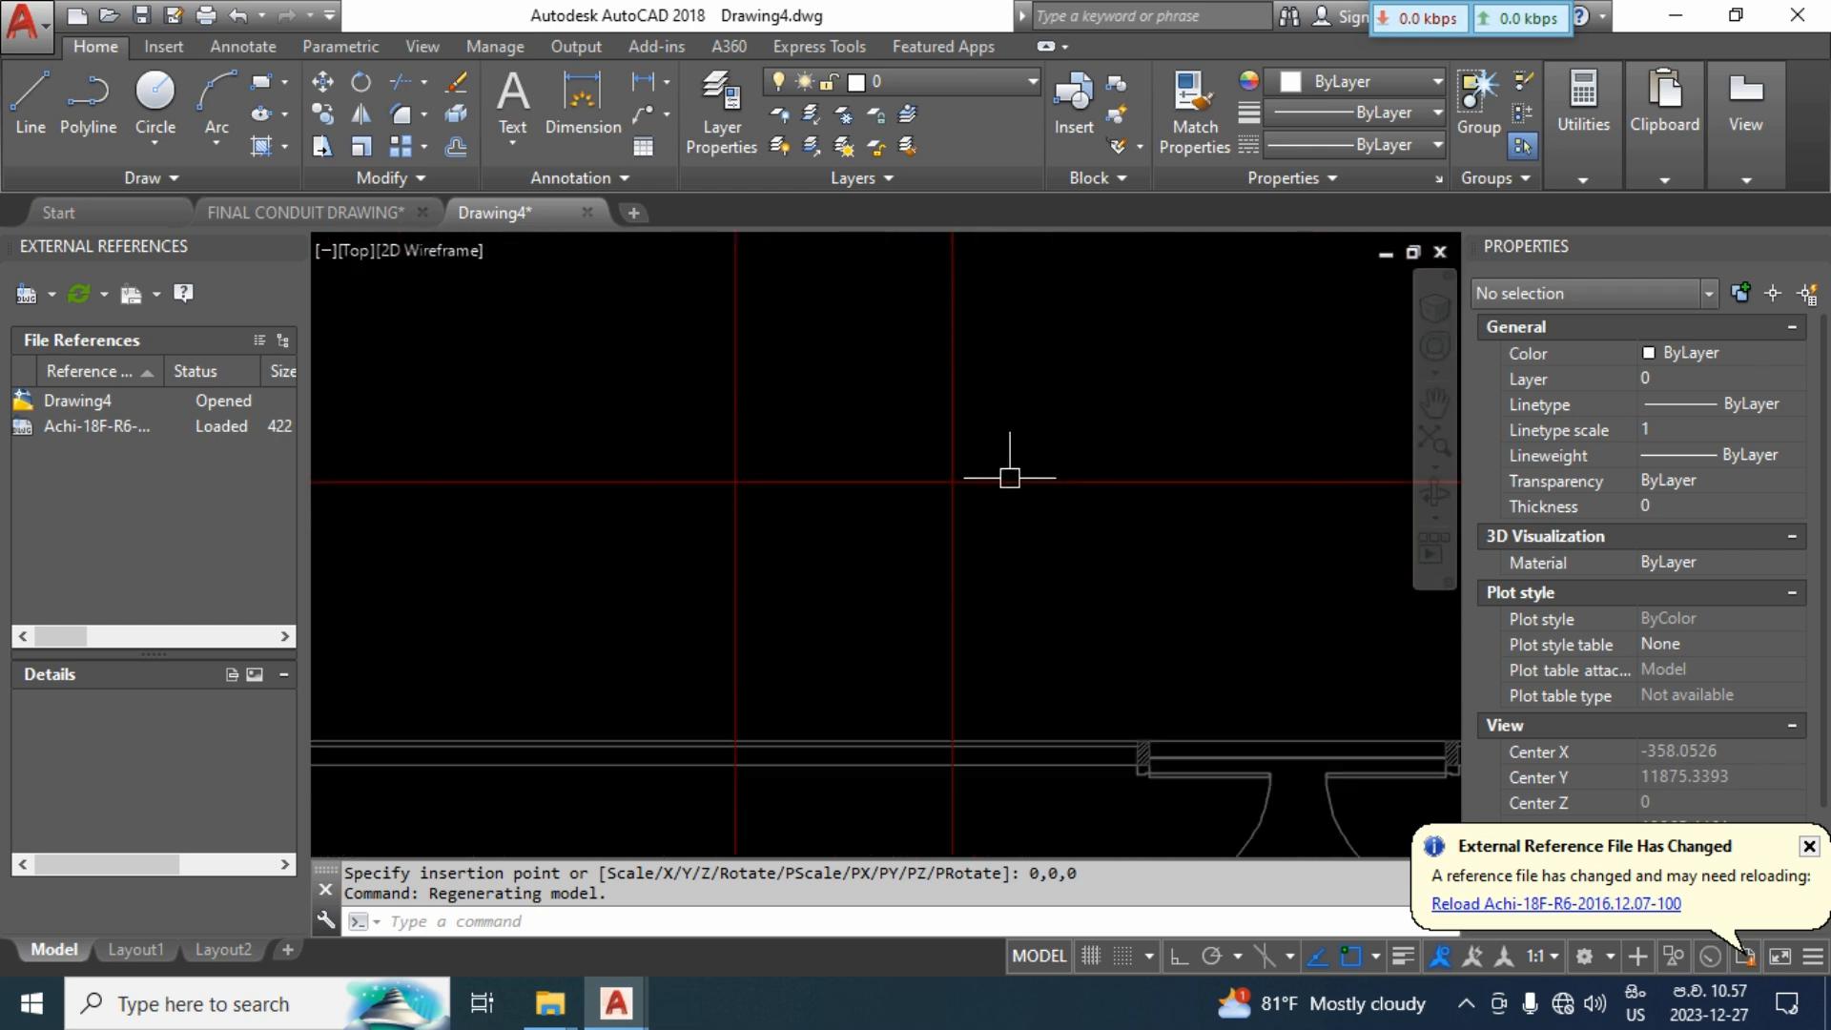
scroll(948, 495, "down", 4)
middle_click_drag(992, 511, 1018, 424)
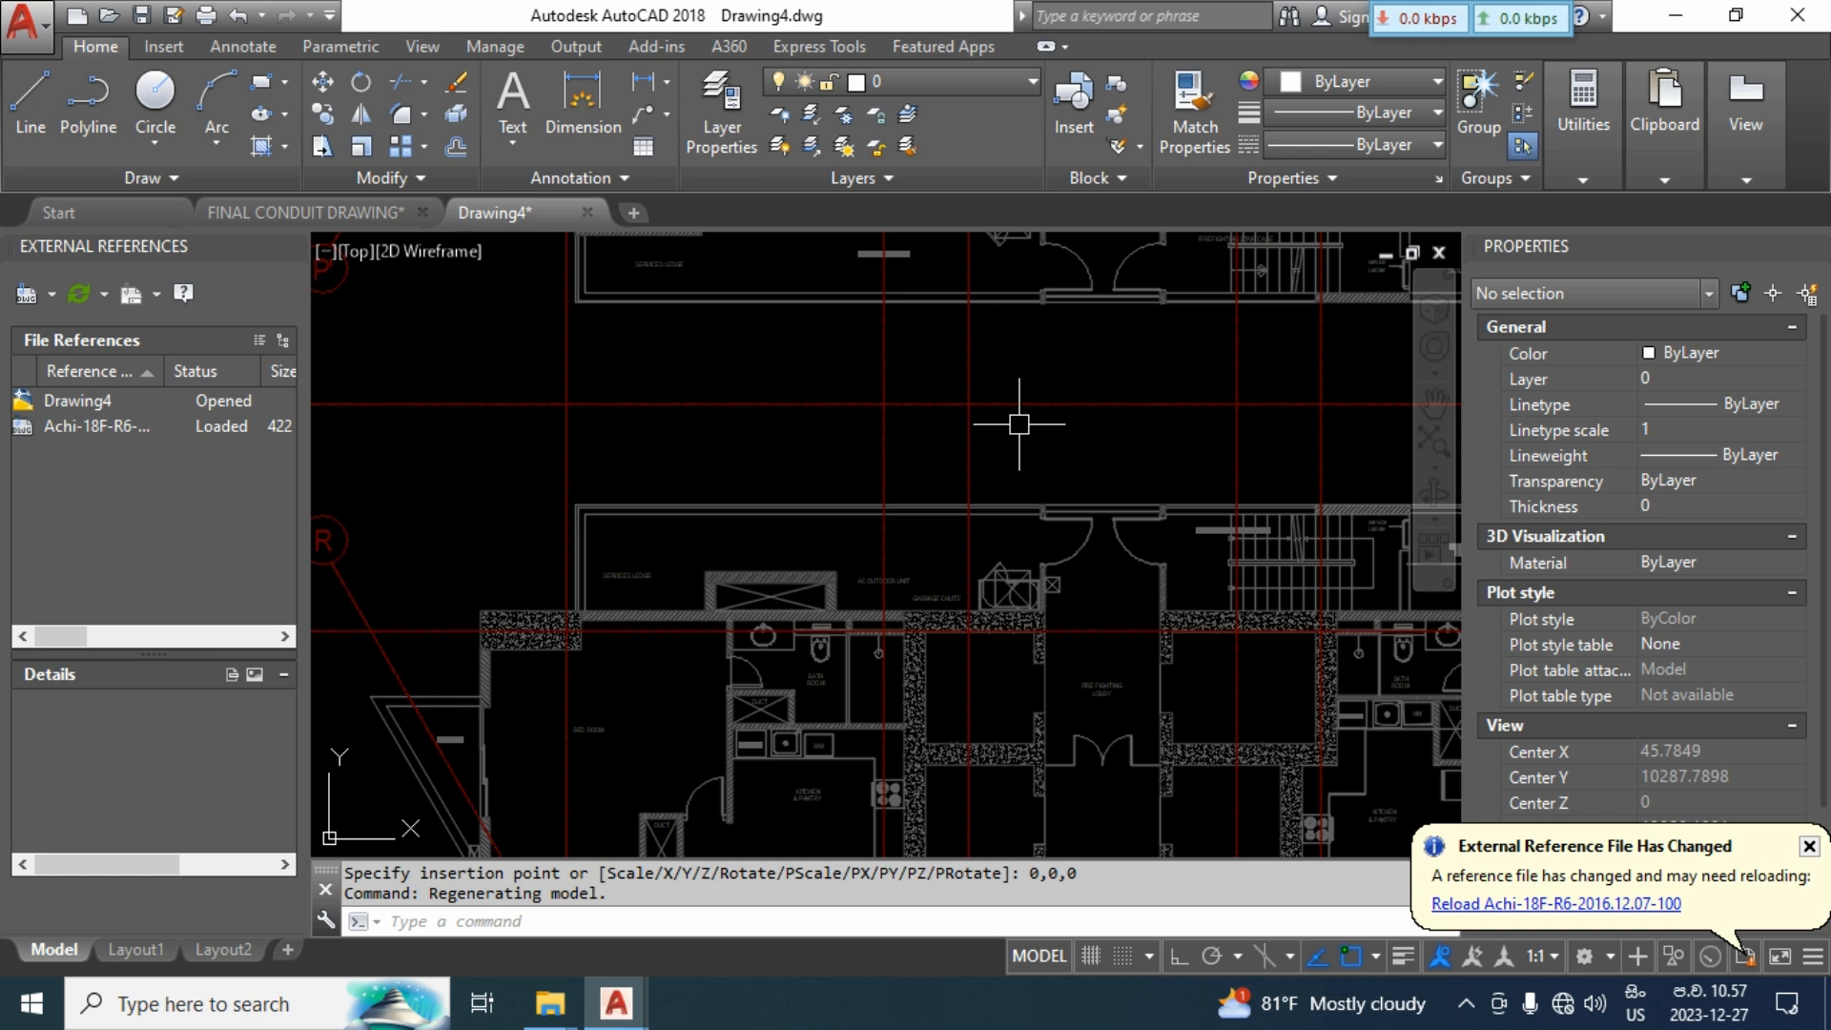
type("LTS")
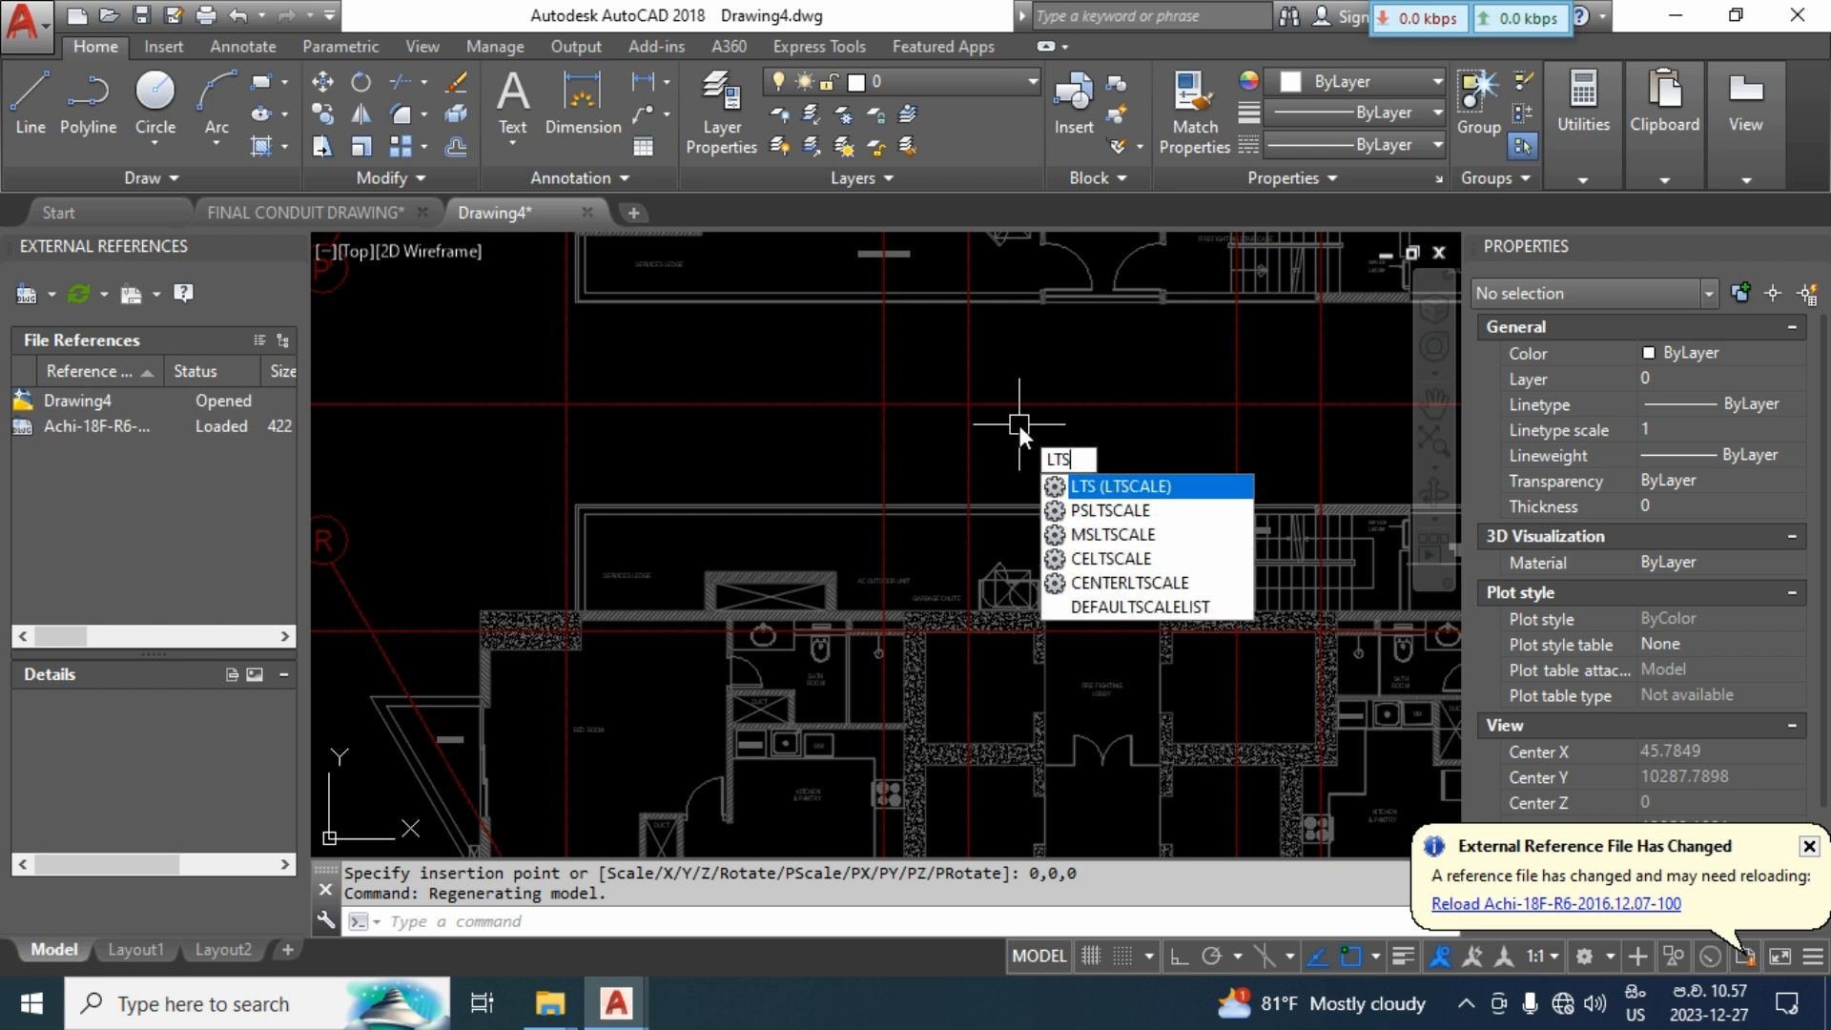
key("Return")
type("100")
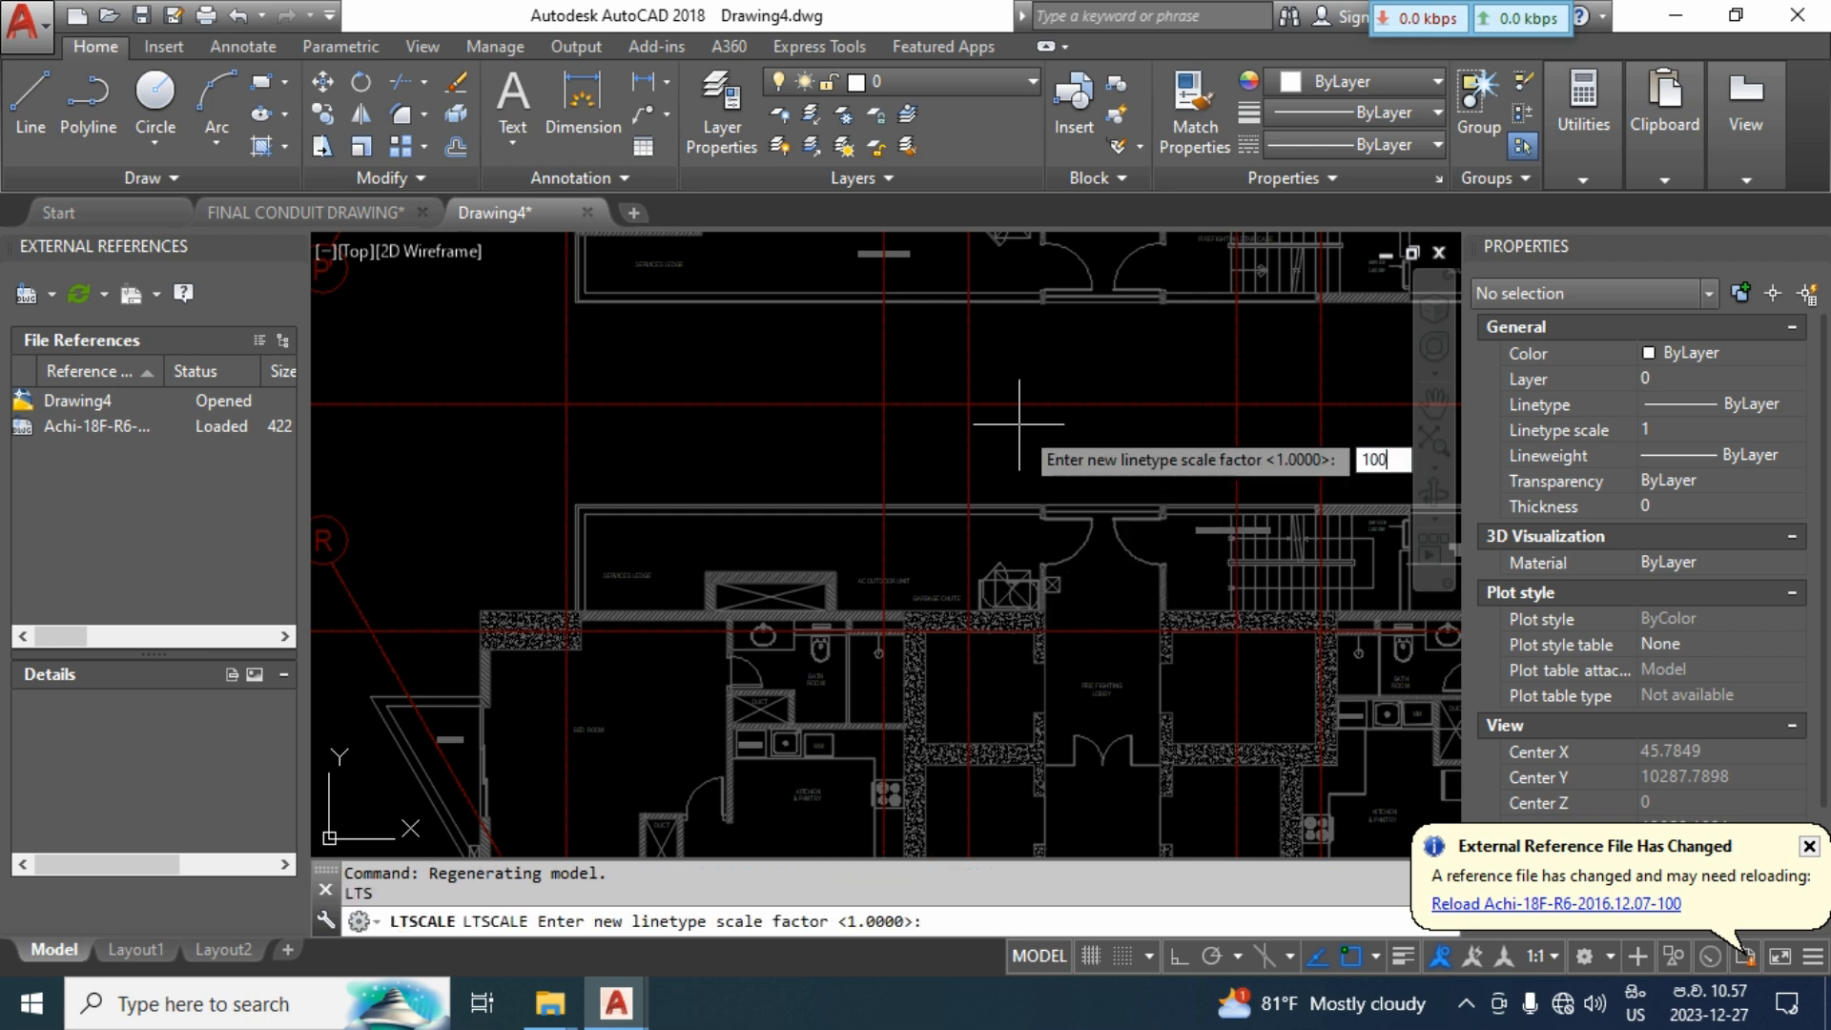
key("Return")
scroll(1018, 423, "down", 6)
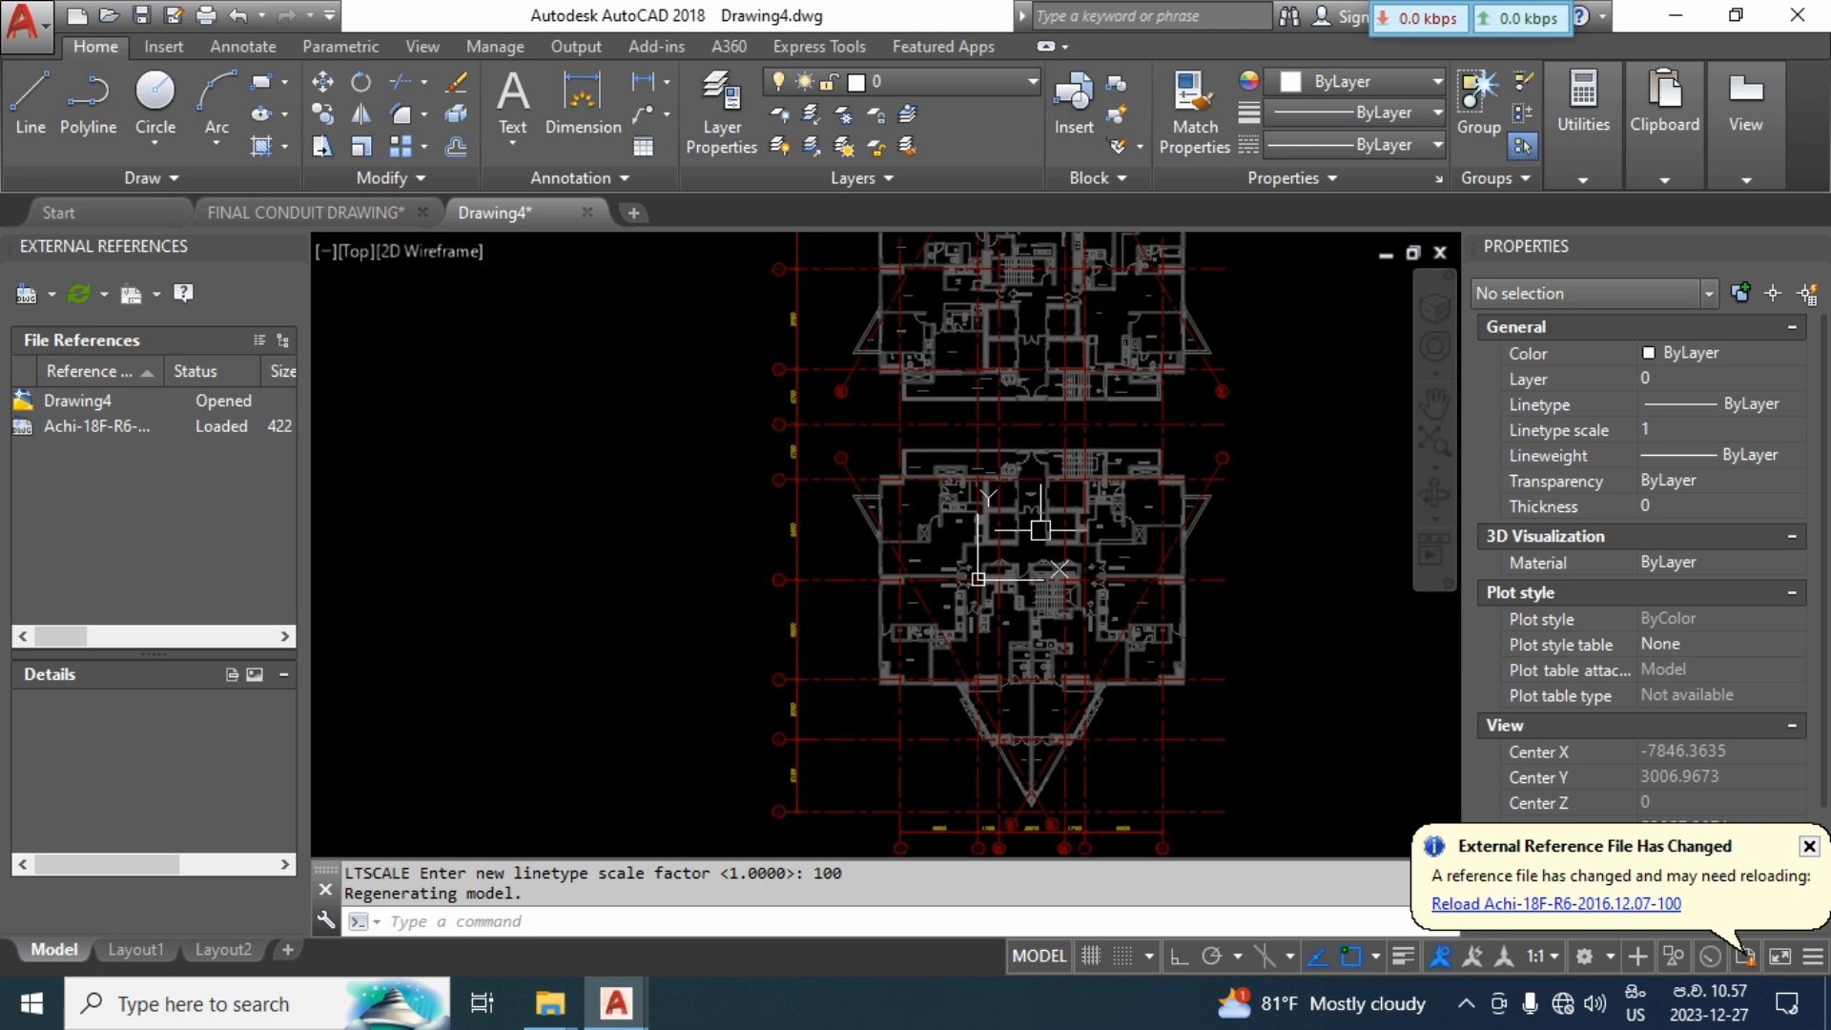
type("re")
key("Return")
Attach Beam-19F-R0-2016.12.09-100.dwg from the Civil 18F folder as an external reference, inserted at 0,0,0.
mouse_move(1024, 416)
middle_mouse_down()
mouse_move(1037, 555)
mouse_move(1015, 598)
middle_mouse_up()
middle_click_drag(984, 467, 981, 549)
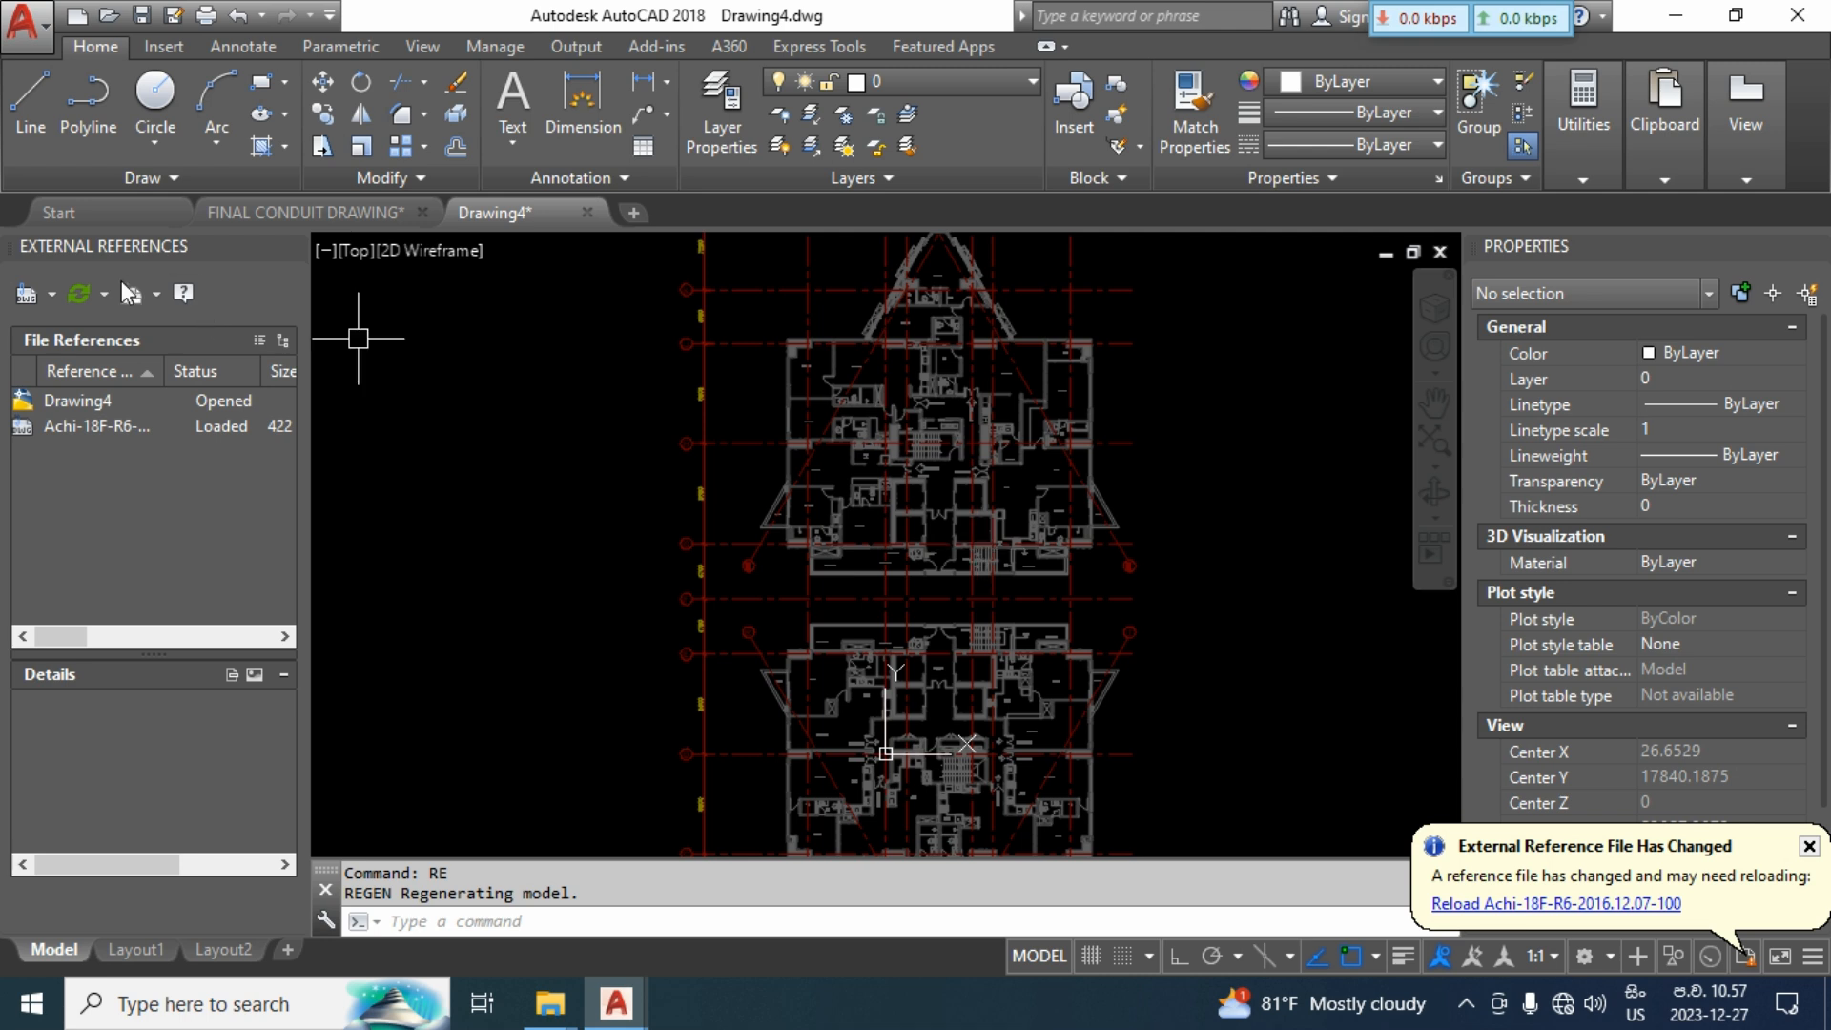
left_click(26, 293)
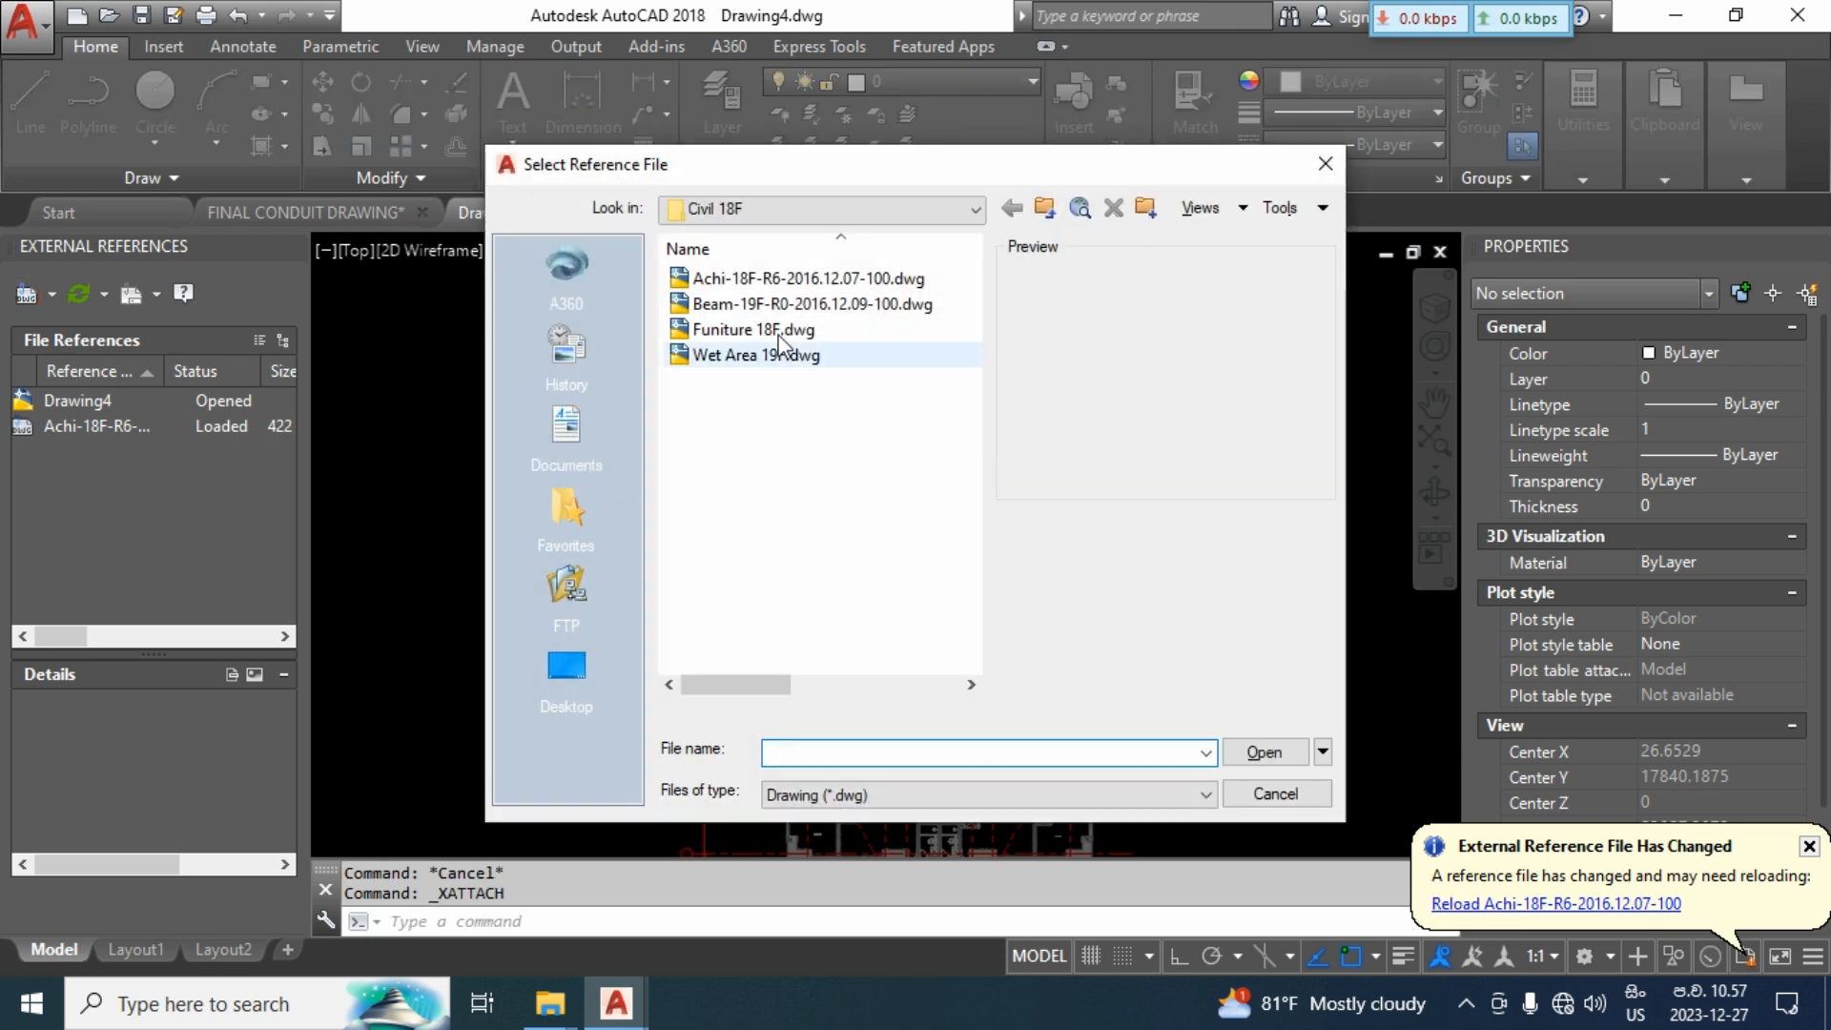
left_click(782, 303)
left_click(1264, 753)
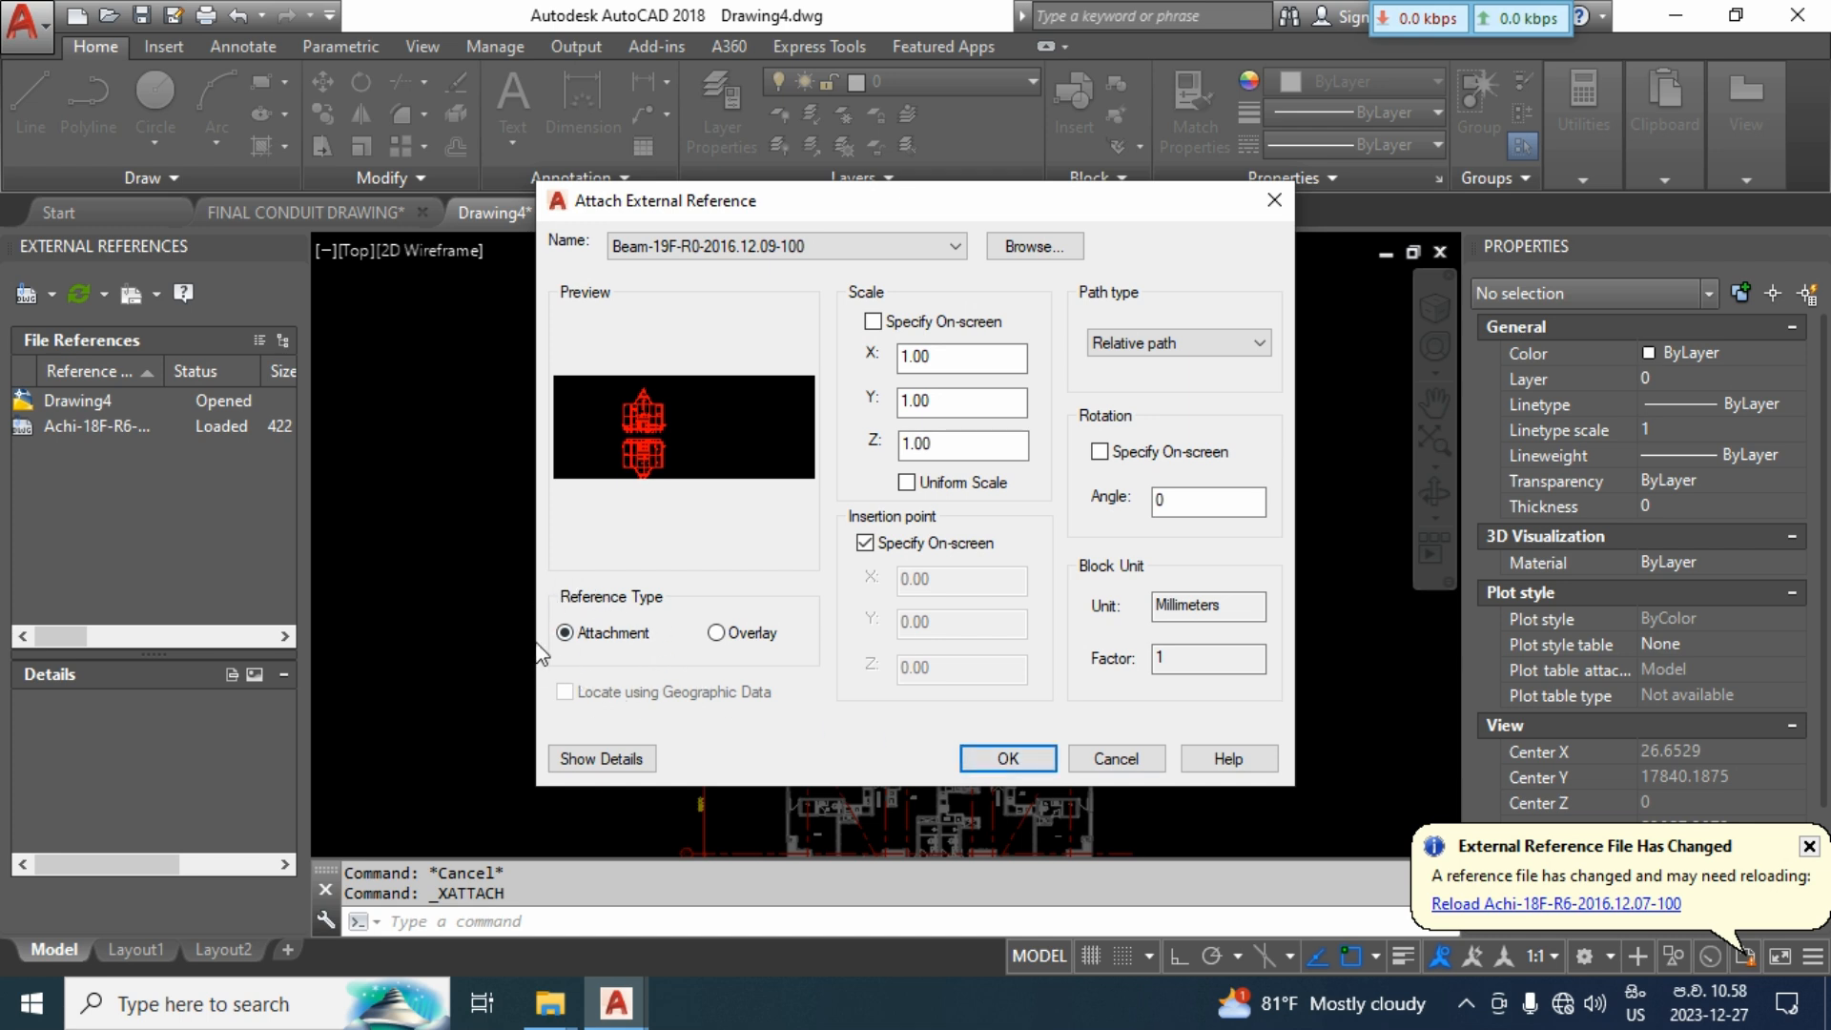
left_click(1008, 758)
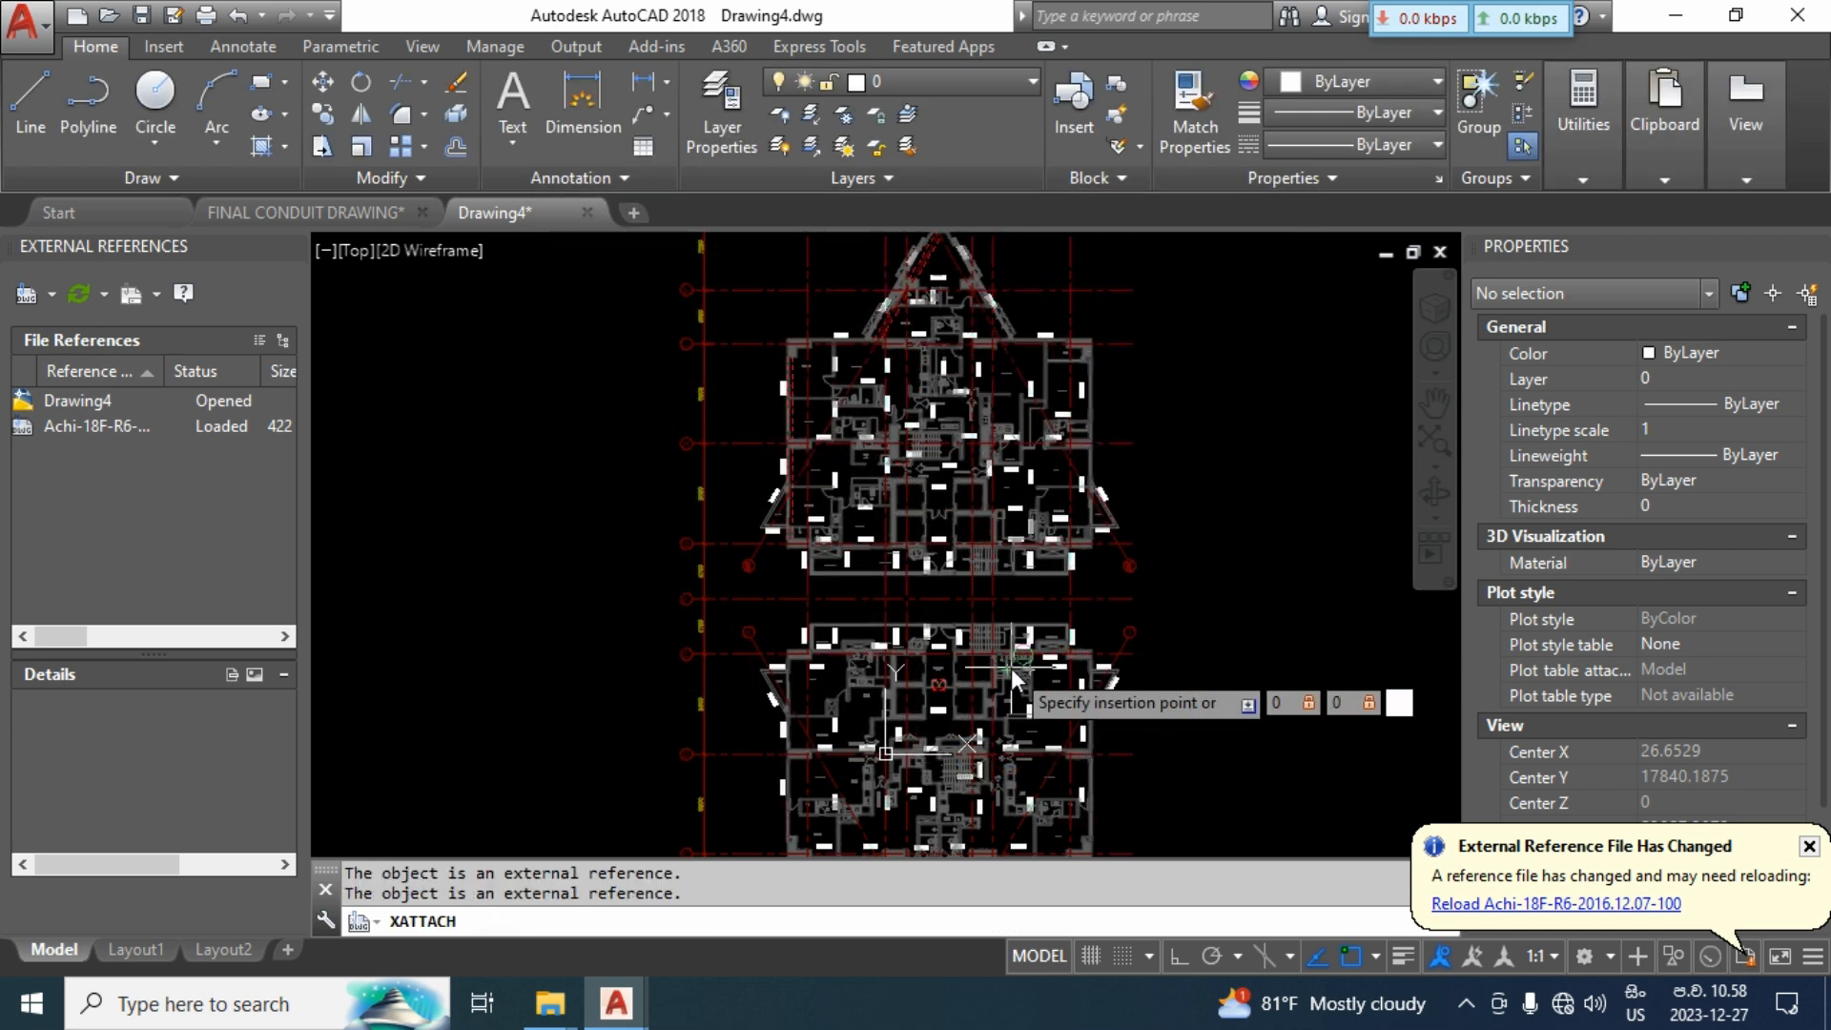
key("Return")
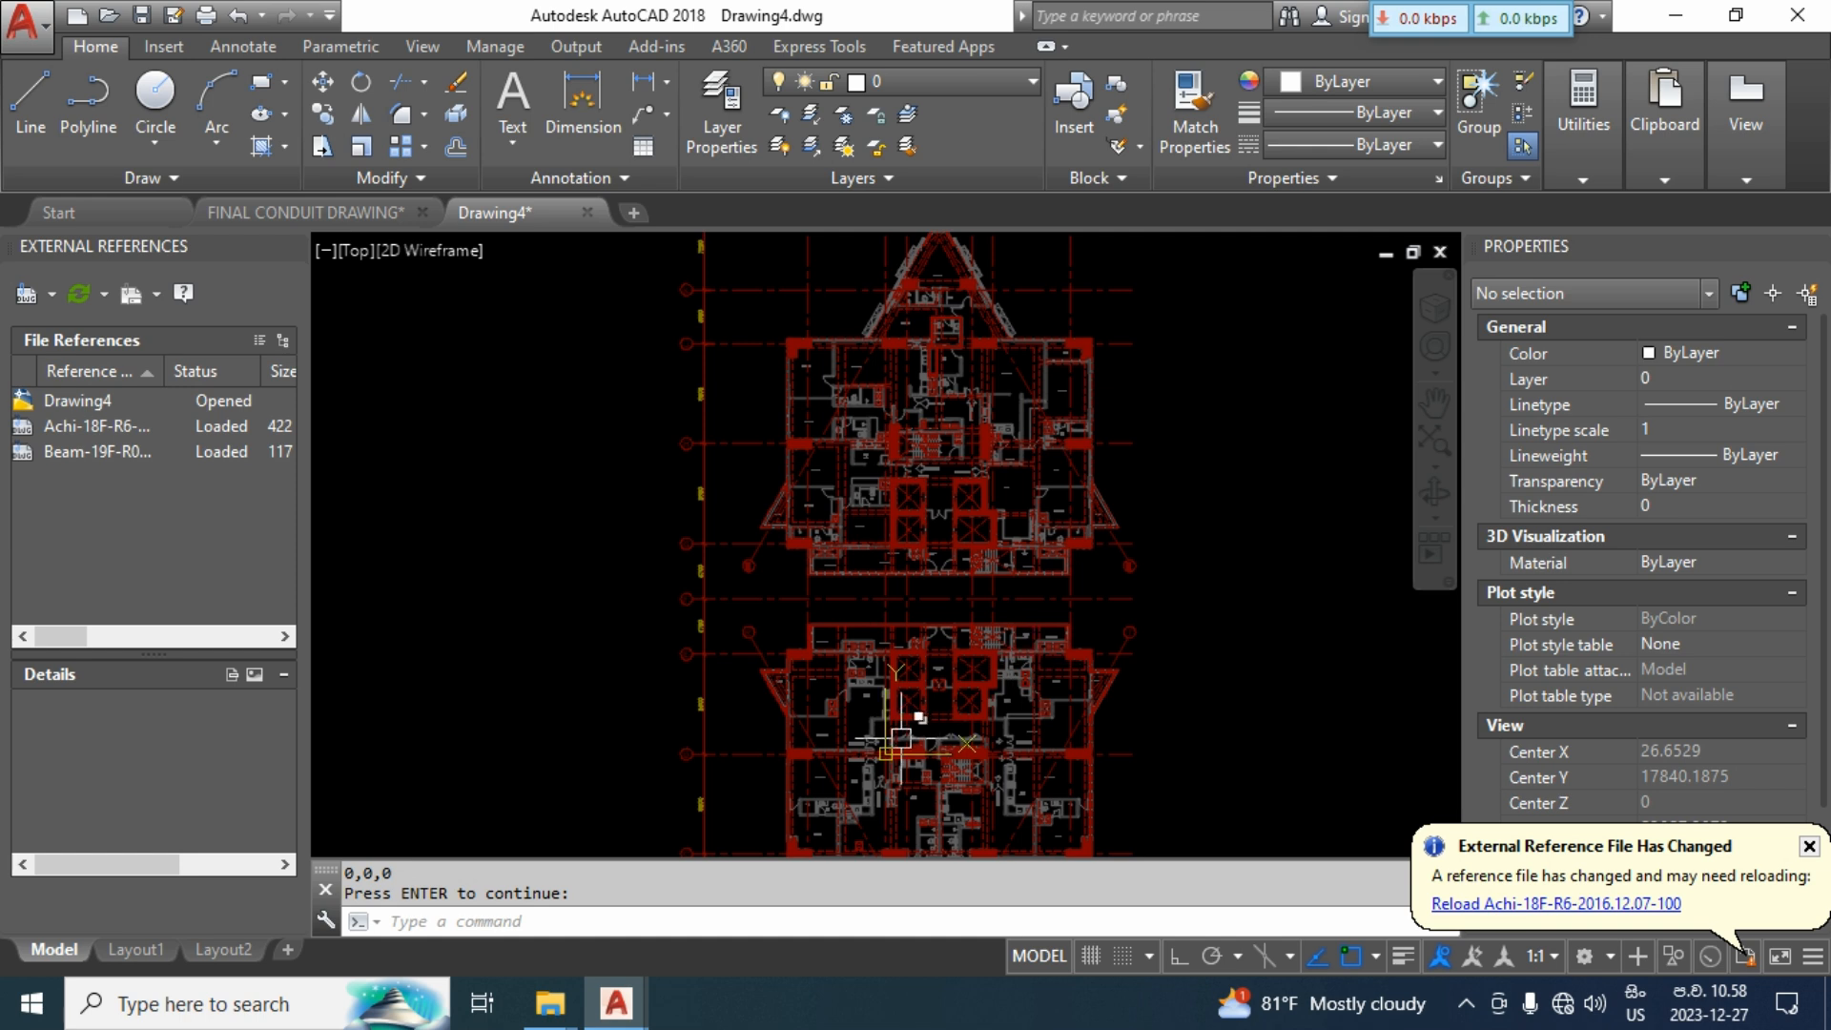
Attach Funiture 18F.dwg from the Civil 18F folder as an external reference, inserted at 0,0,0.
middle_click_drag(920, 725, 925, 570)
scroll(925, 570, "up", 4)
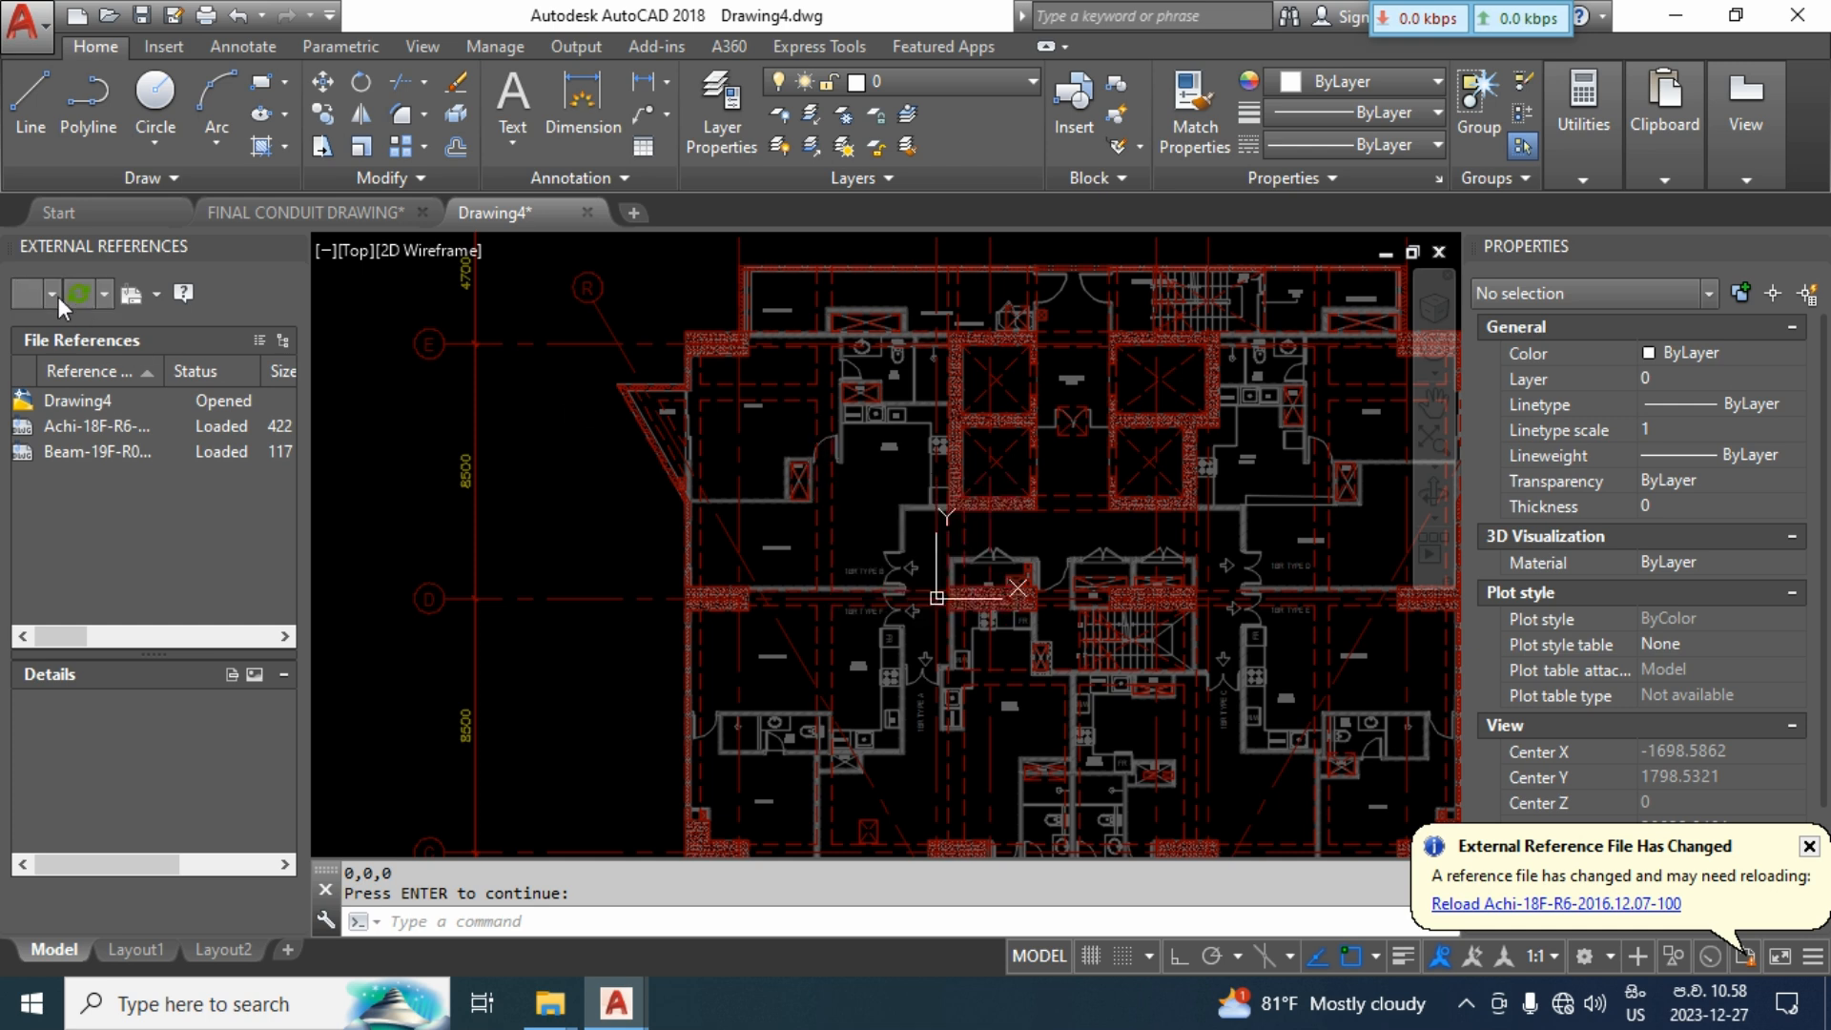
left_click(25, 293)
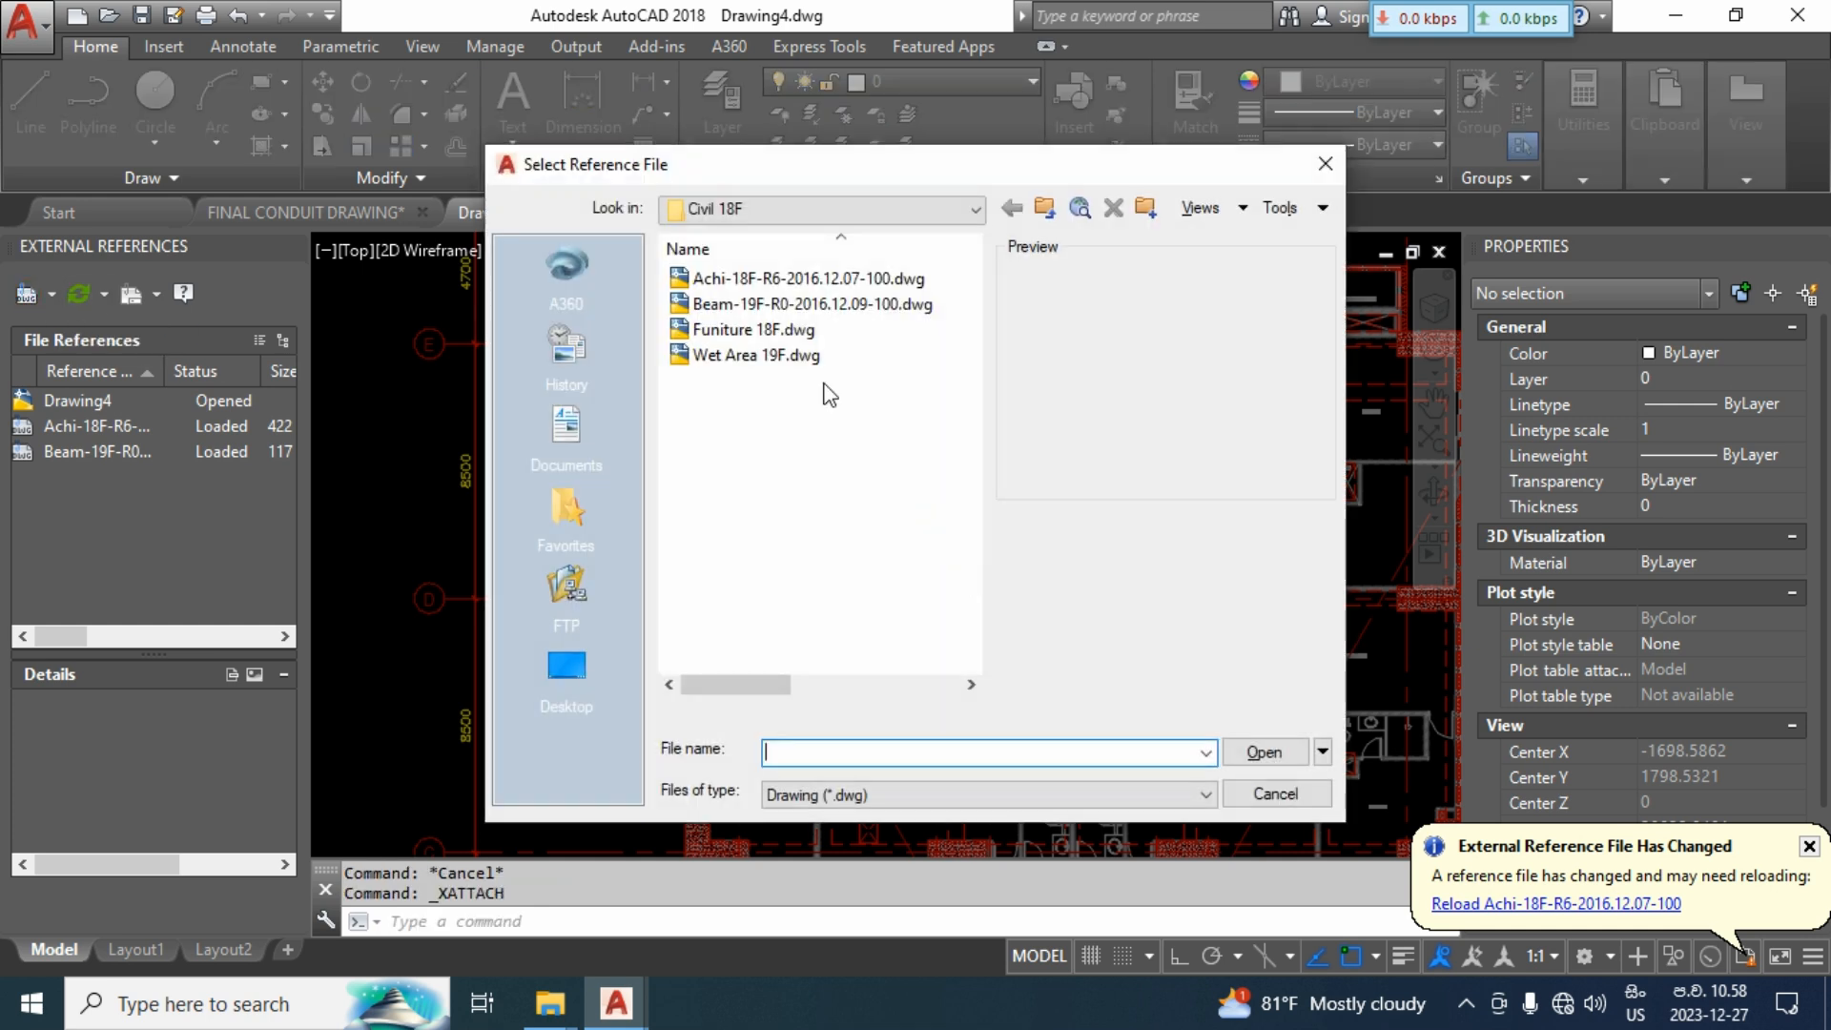
left_click(777, 329)
key("Return")
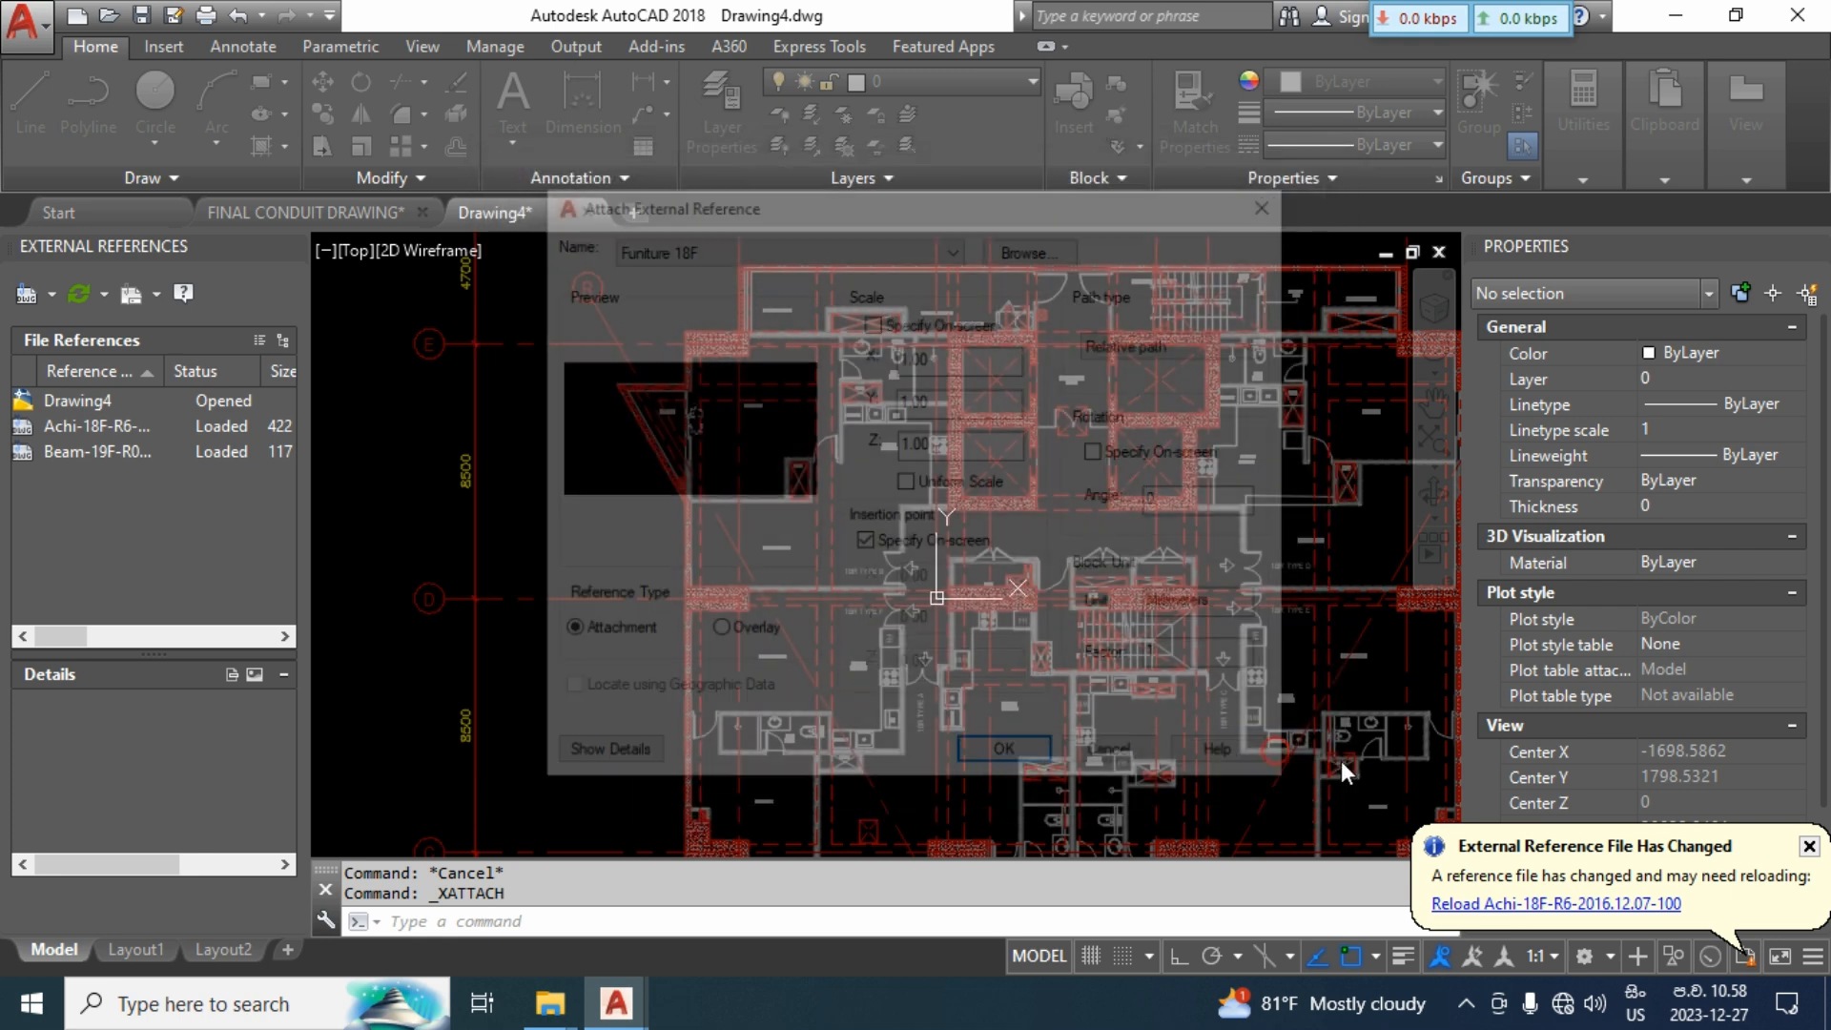
left_click(997, 756)
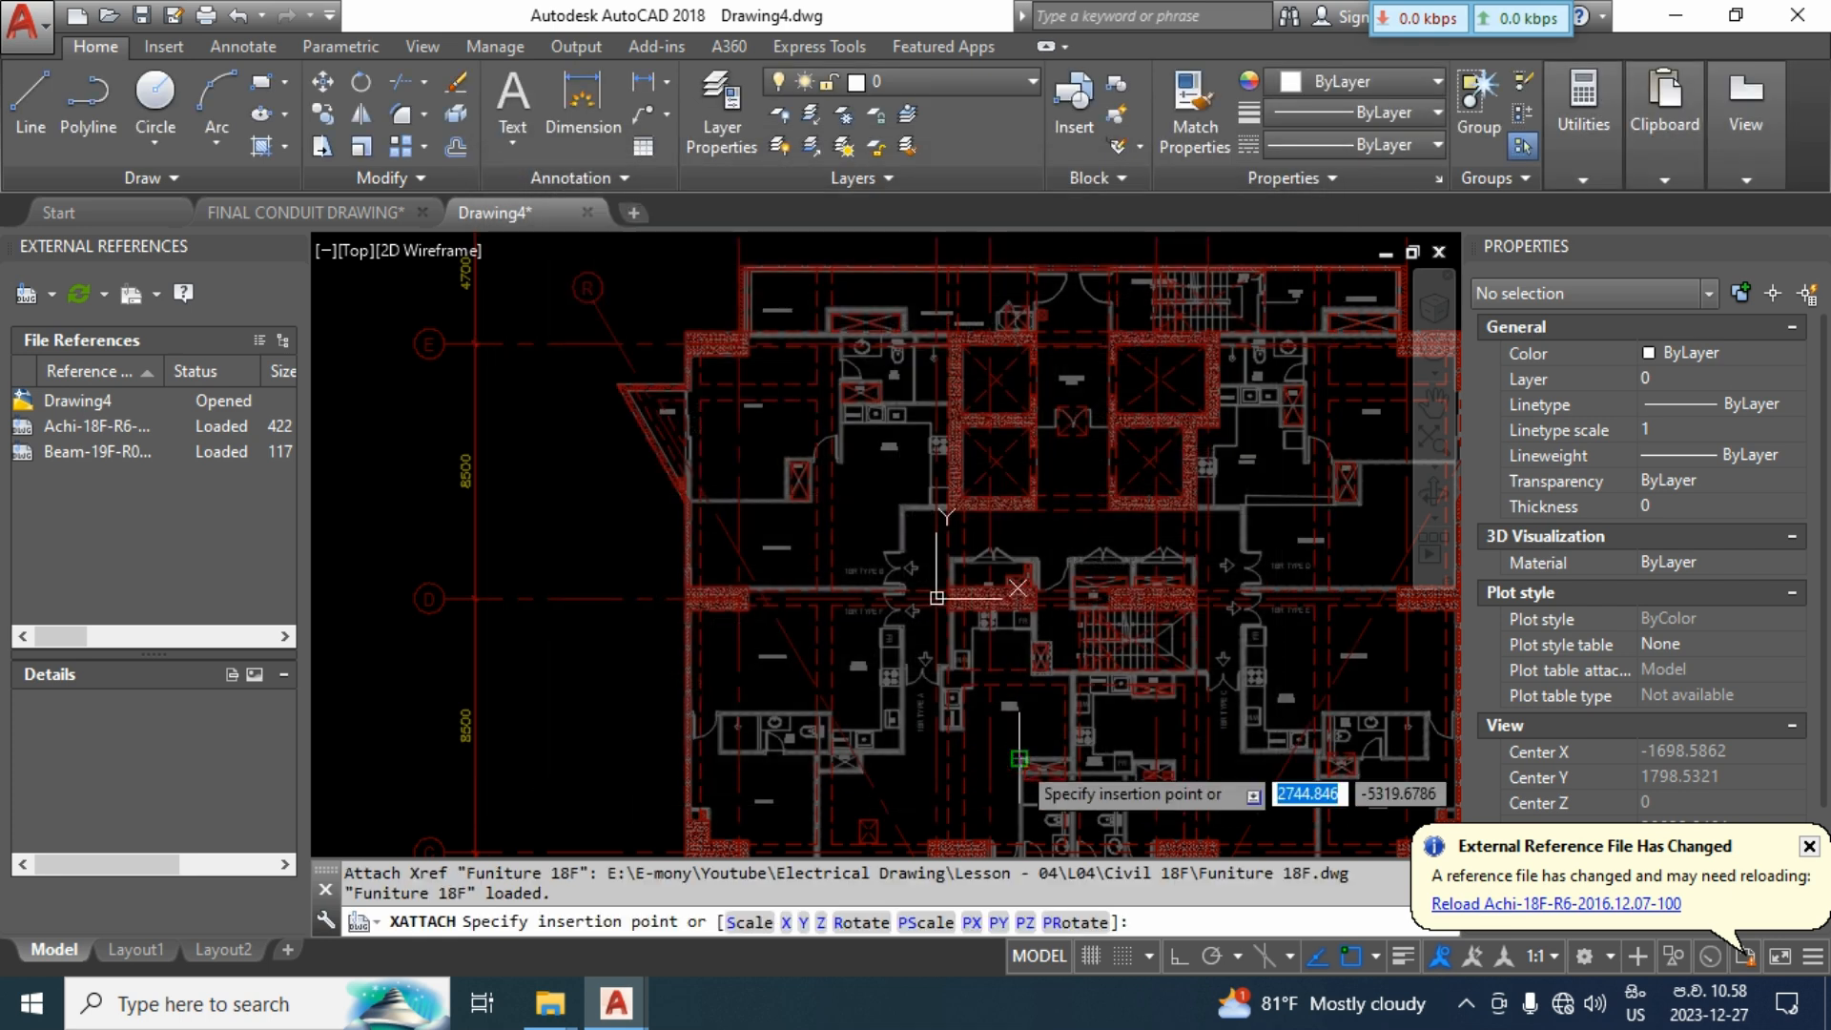
type("0,0,0")
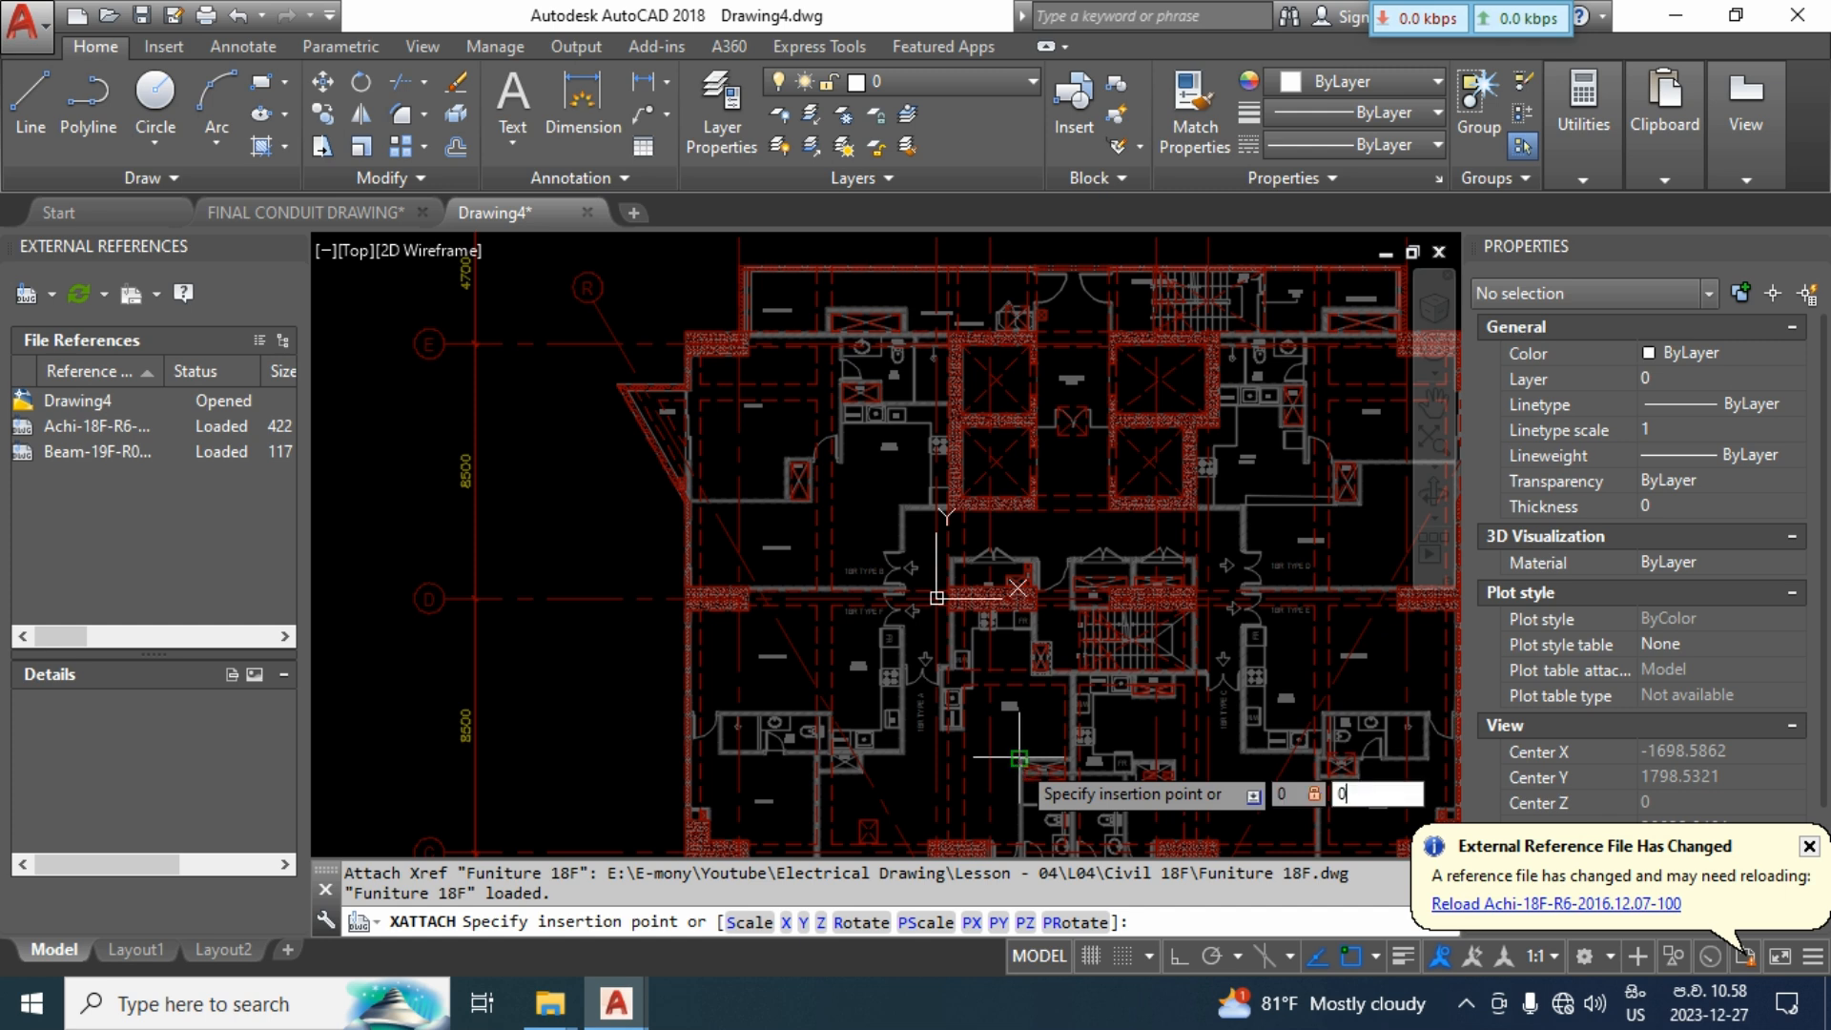
key("Return")
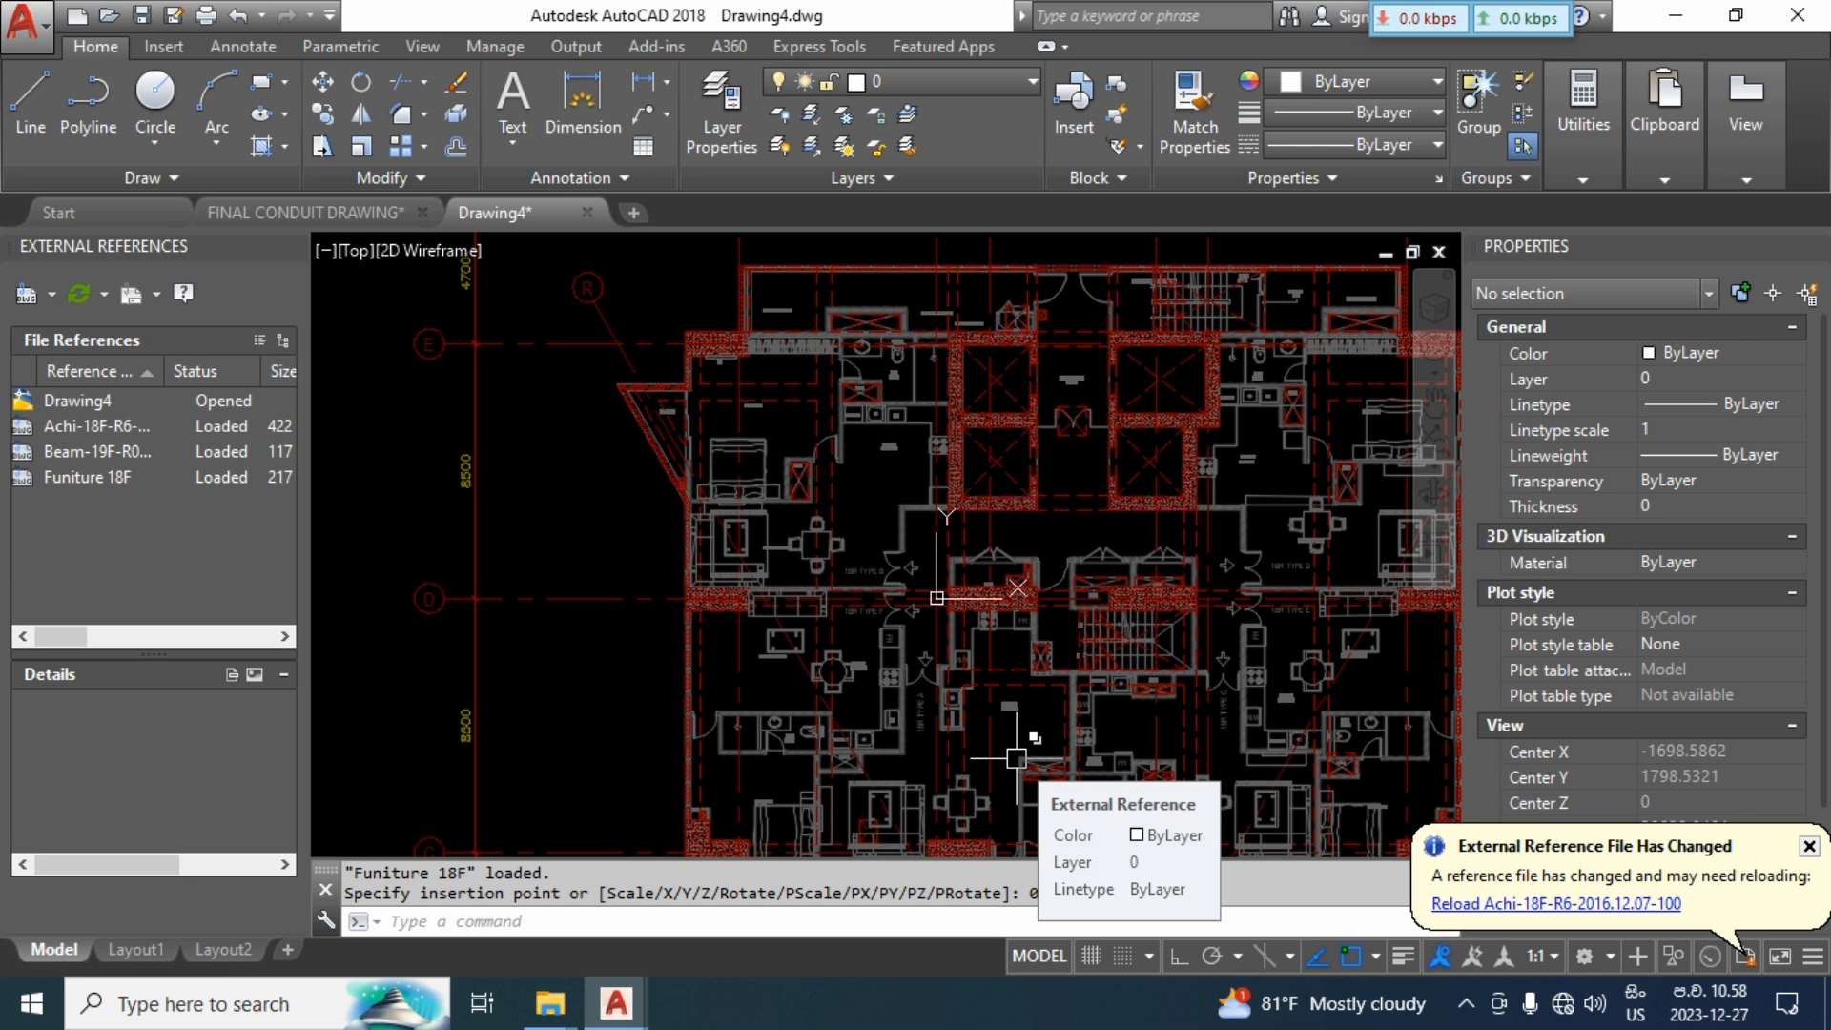
Attach Wet Area 19F.dwg from the Civil 18F folder as an external reference, inserted at 0,0,0.
left_click(26, 293)
left_click(756, 354)
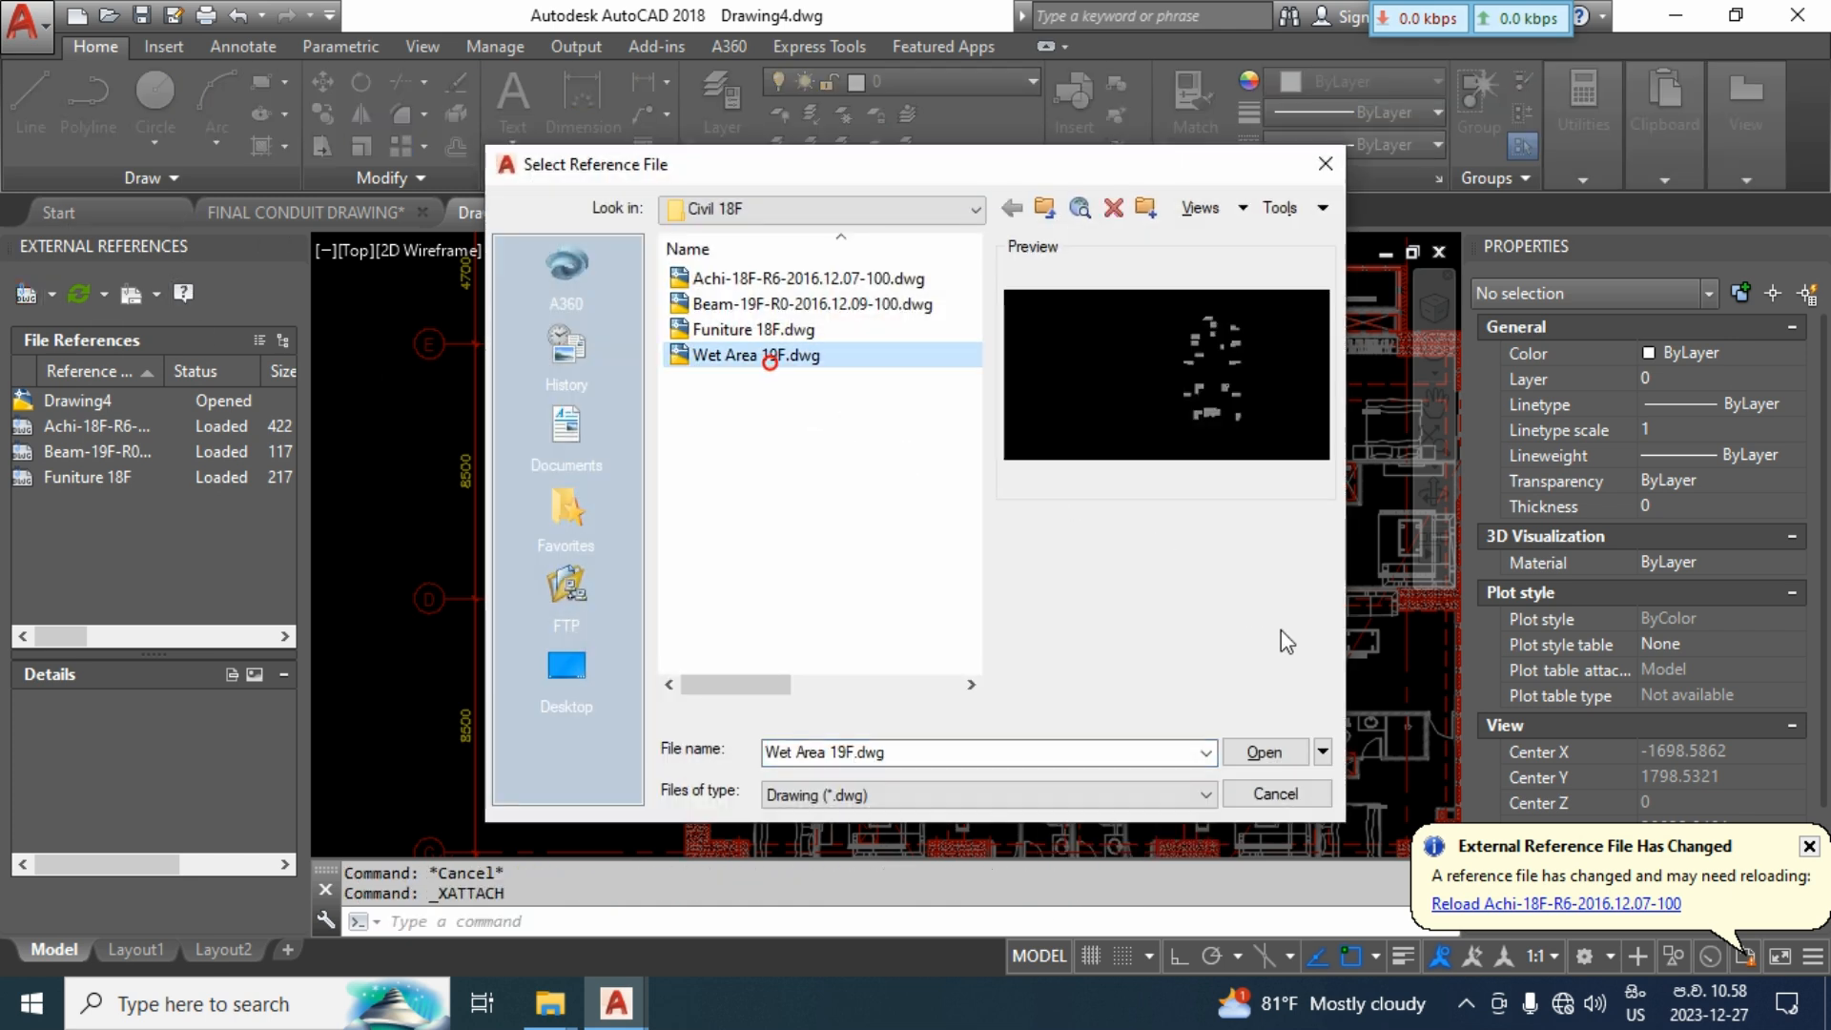
left_click(1264, 752)
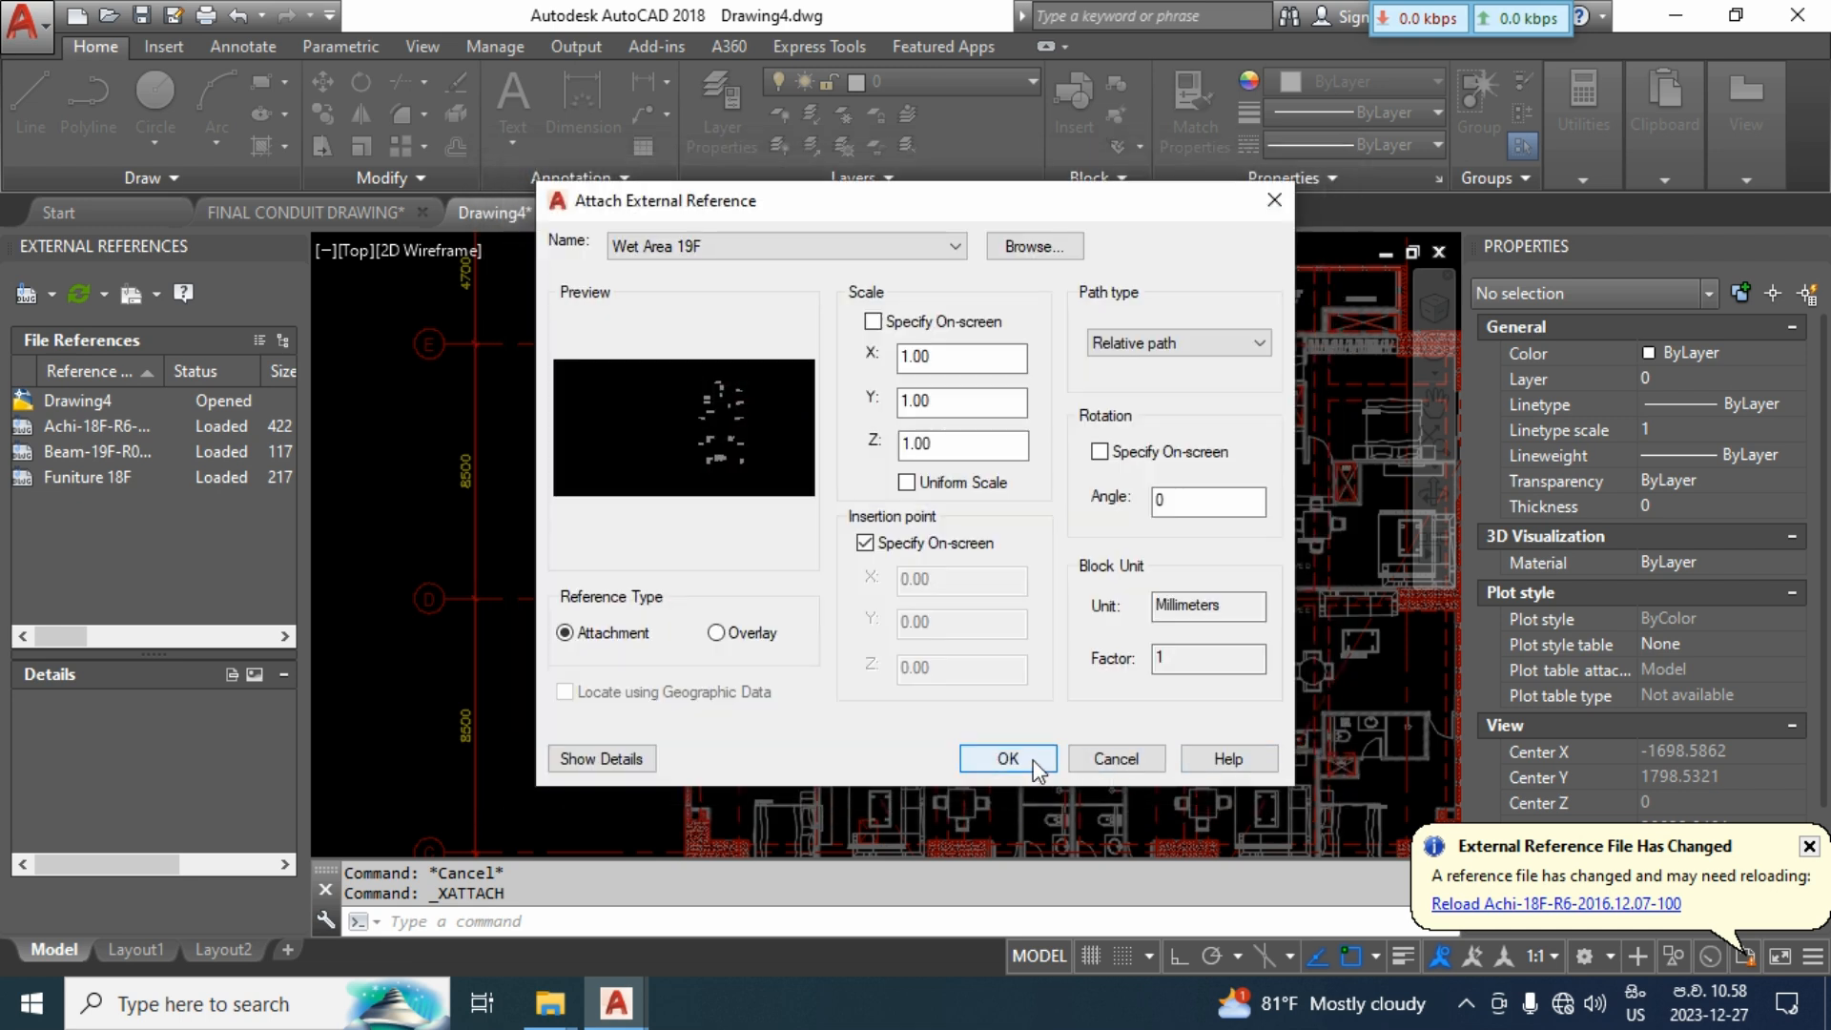
left_click(1032, 759)
type("0,0")
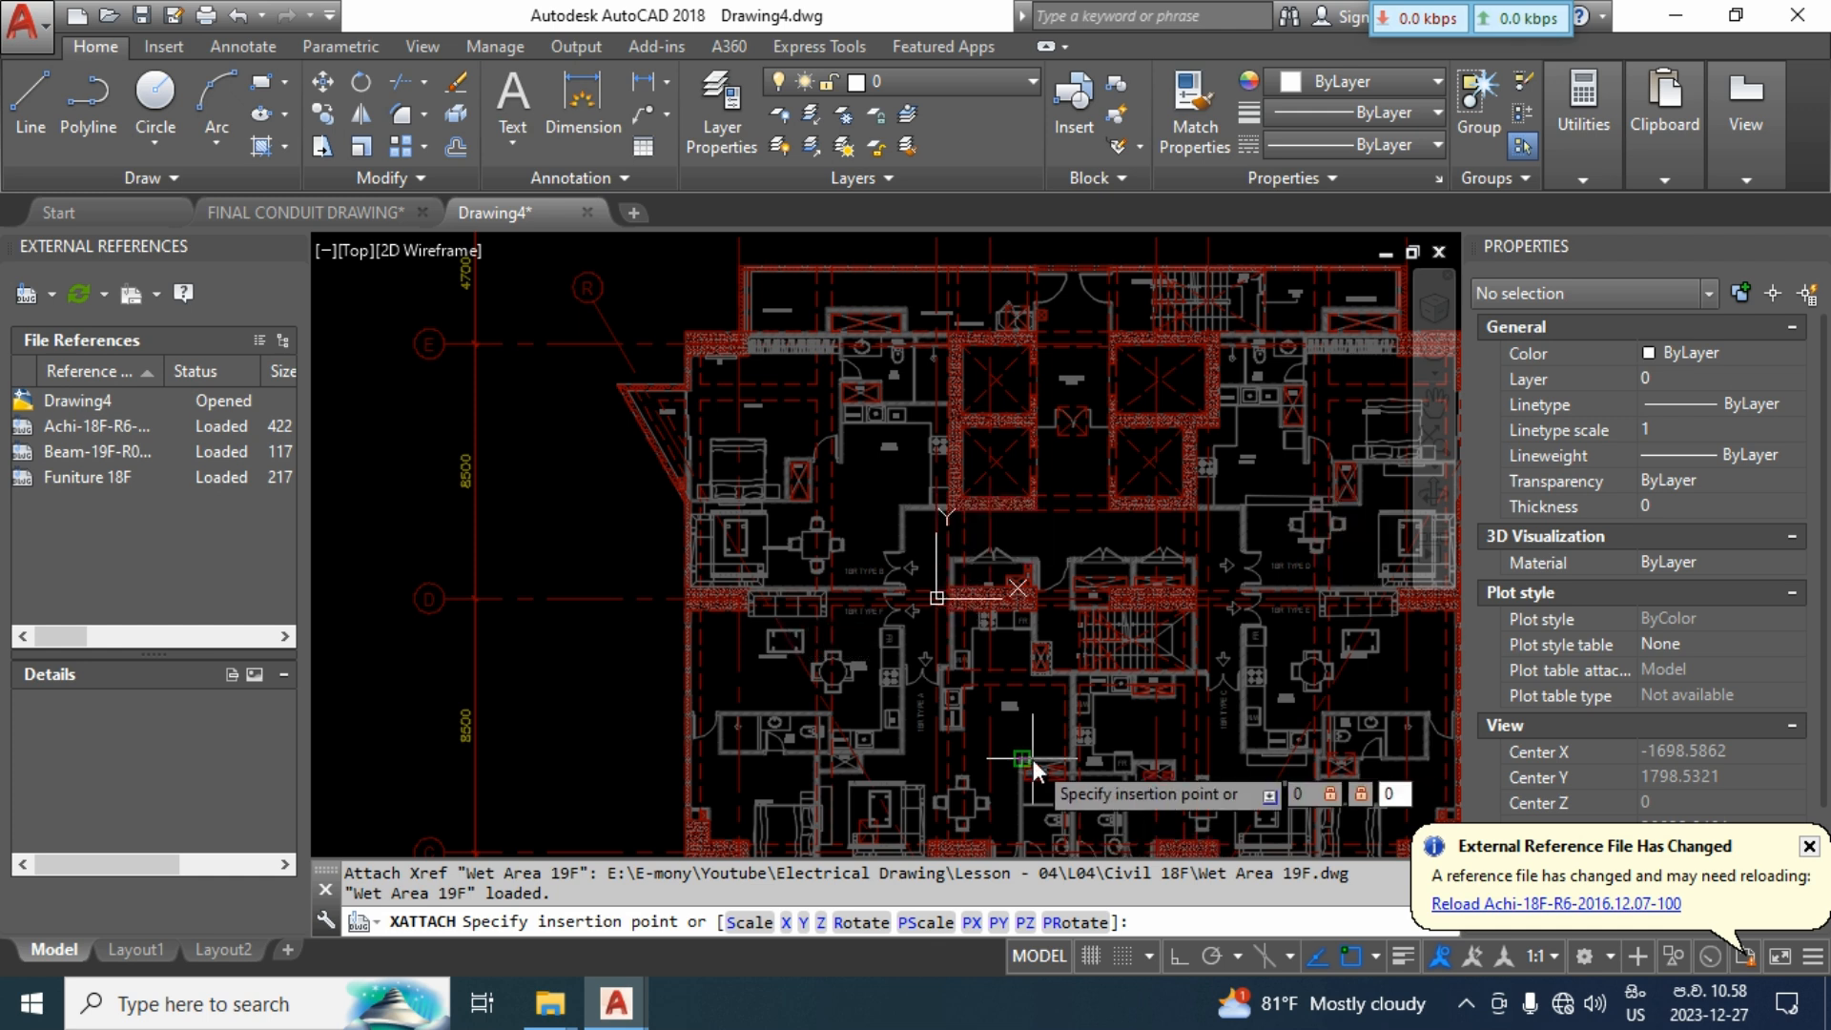
key("Return")
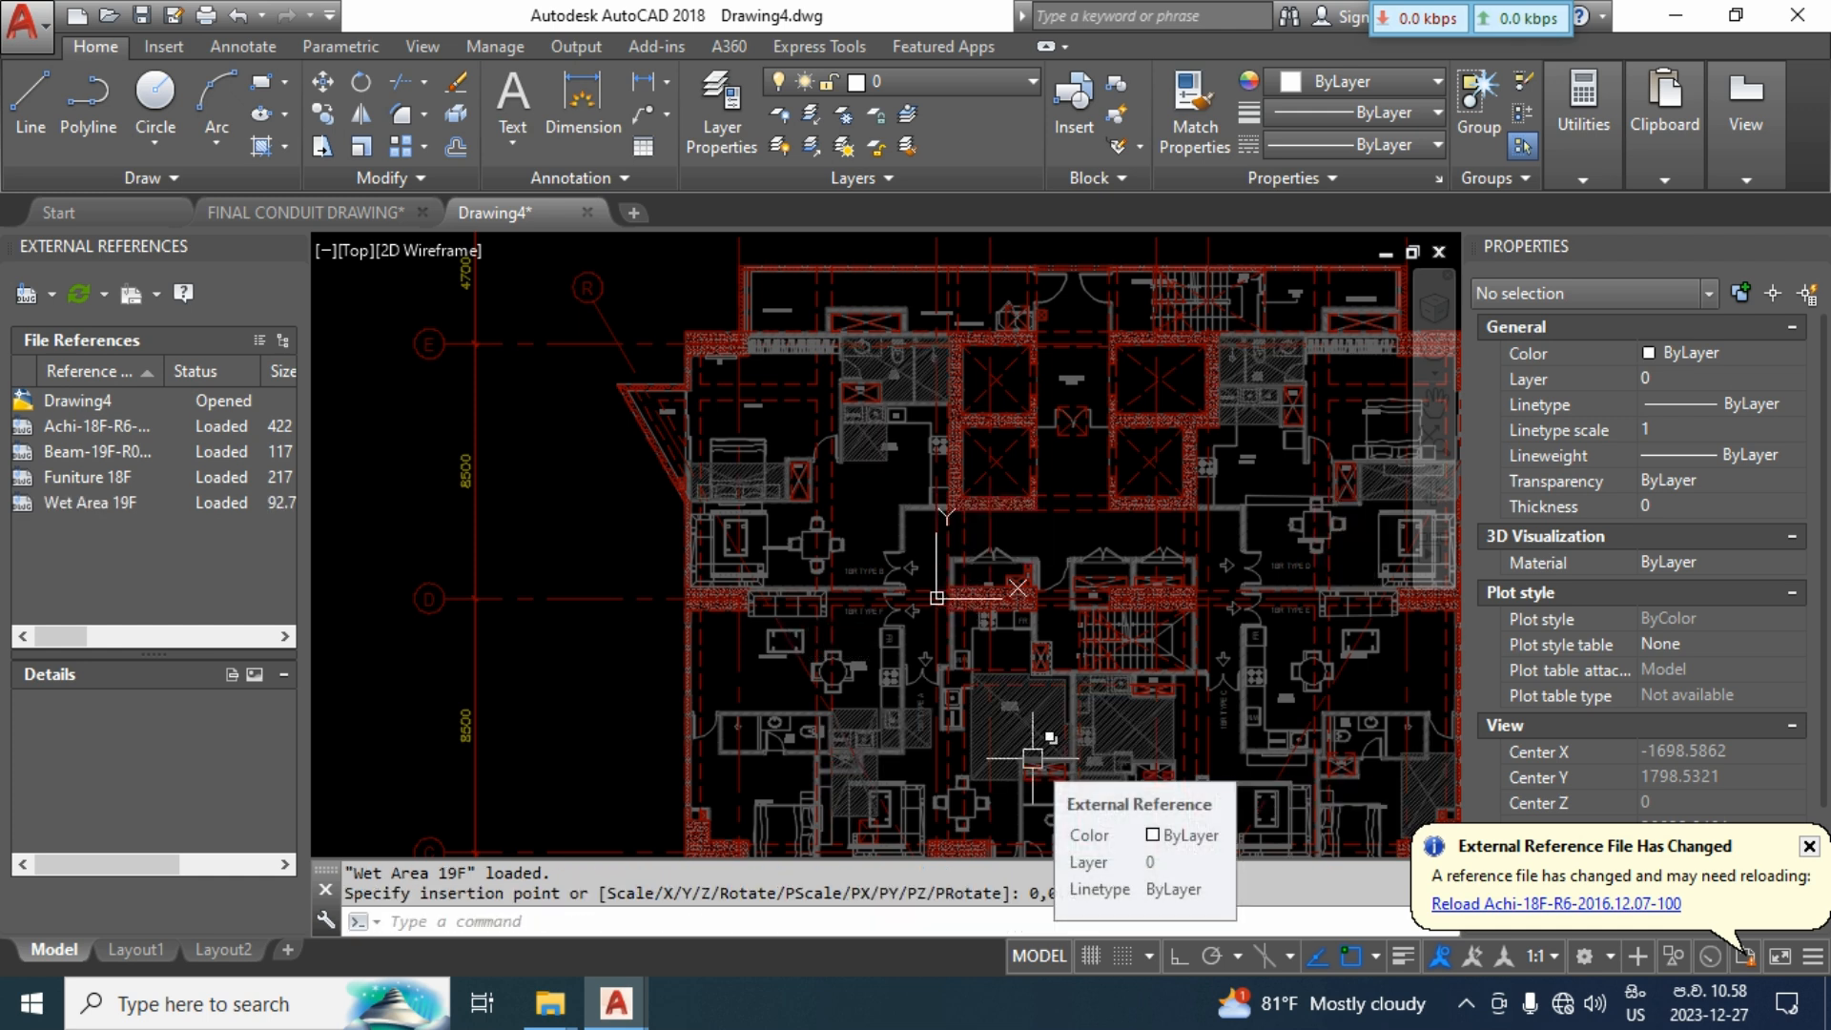
Examine how the furniture and wet-area references line up with the architectural and beam plans across the floor.
scroll(853, 441, "up", 4)
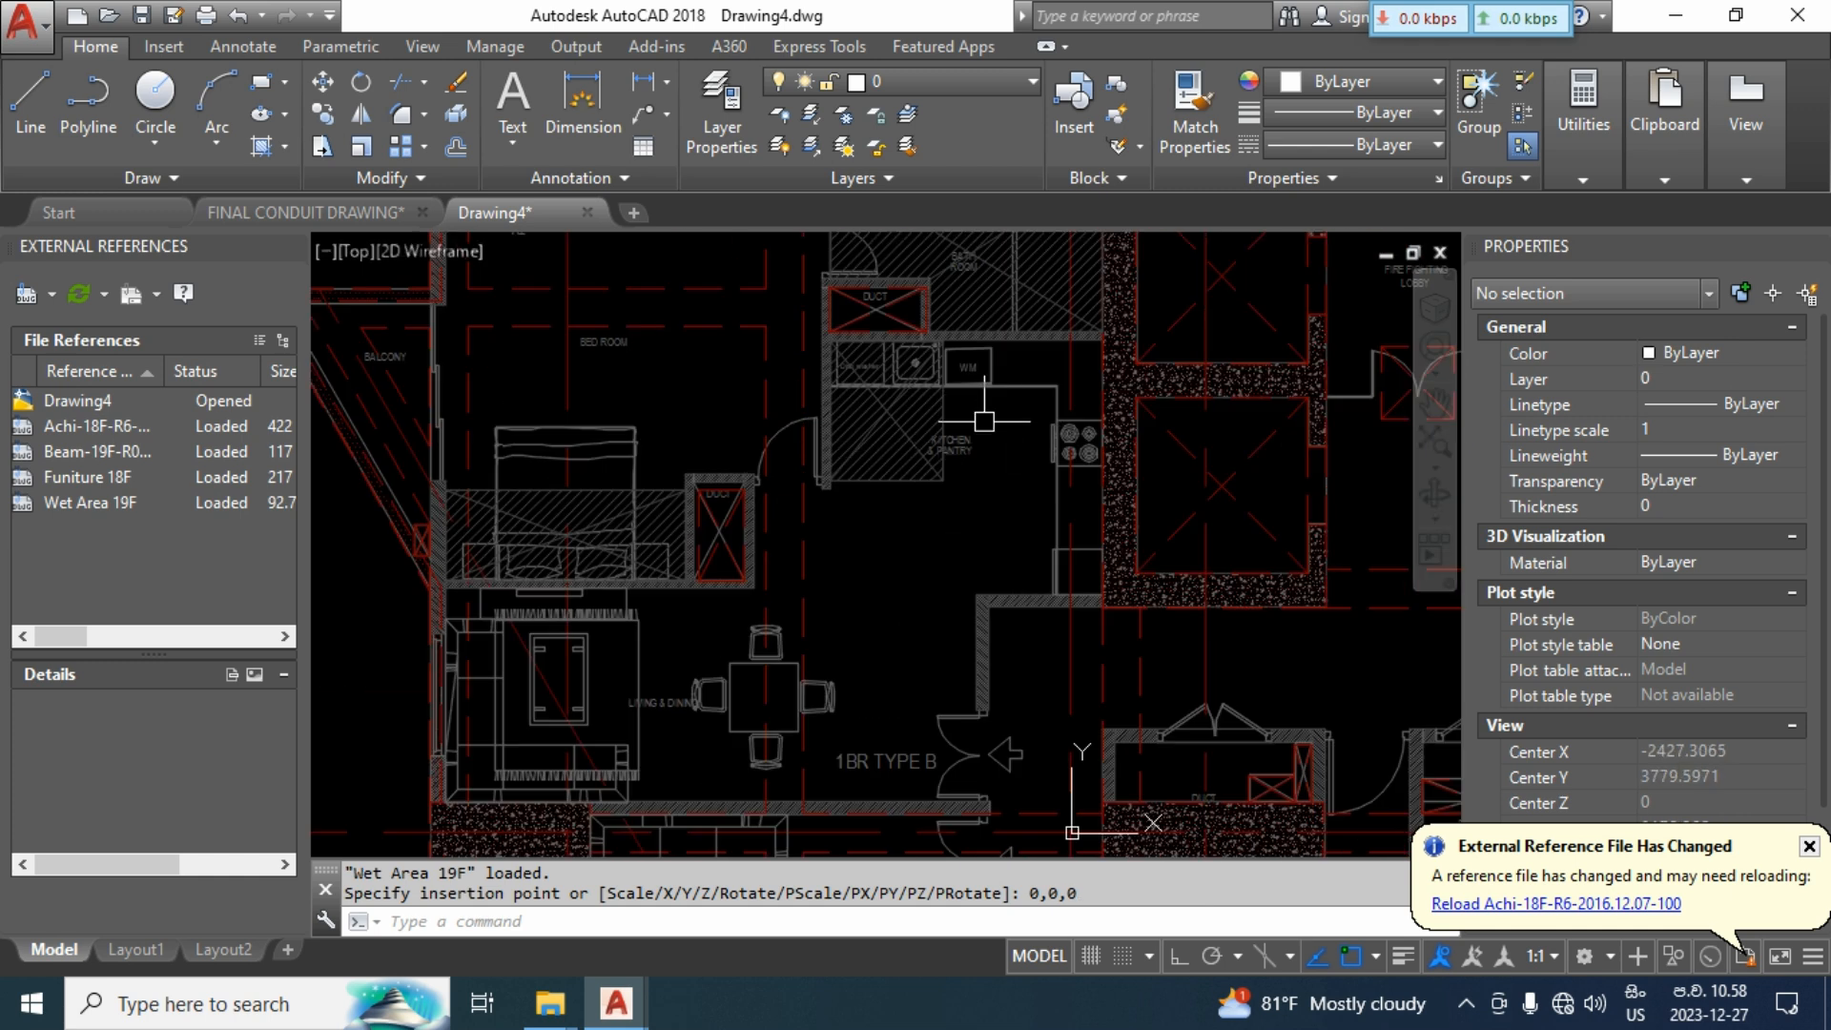
middle_click_drag(852, 442, 879, 610)
middle_click_drag(672, 610, 803, 543)
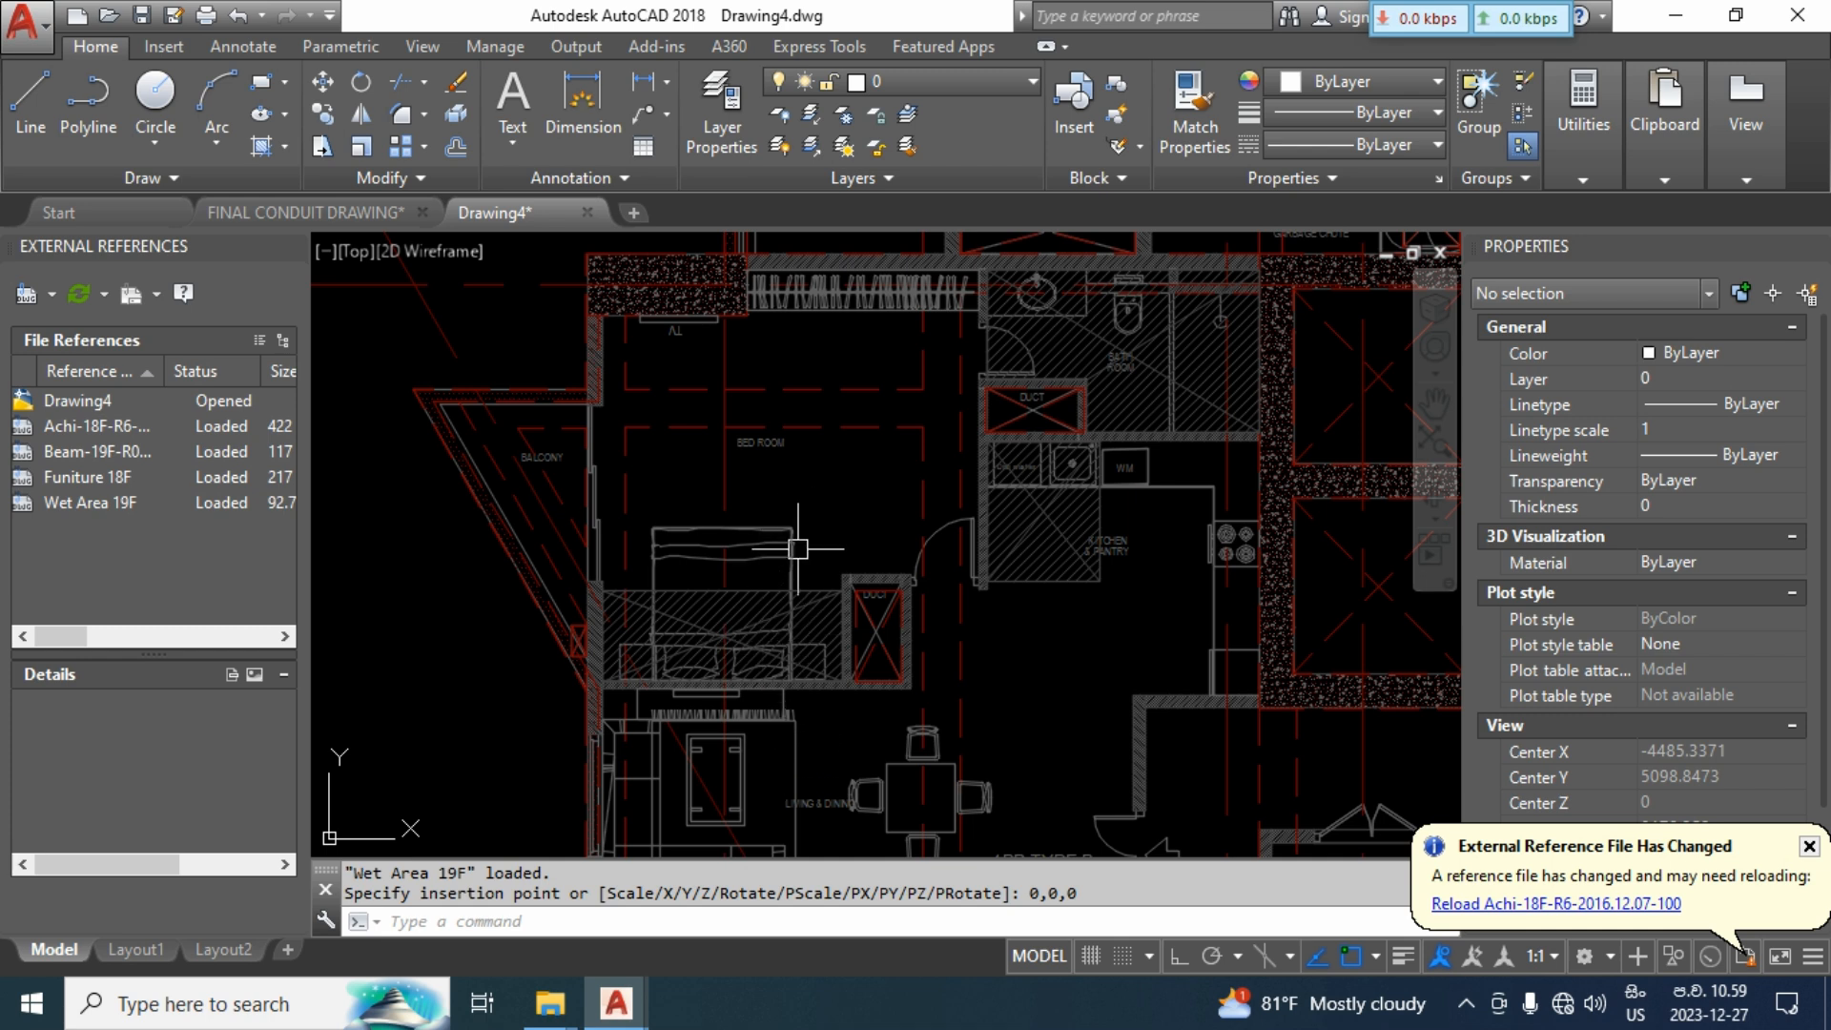
scroll(779, 564, "down", 2)
scroll(911, 620, "down", 2)
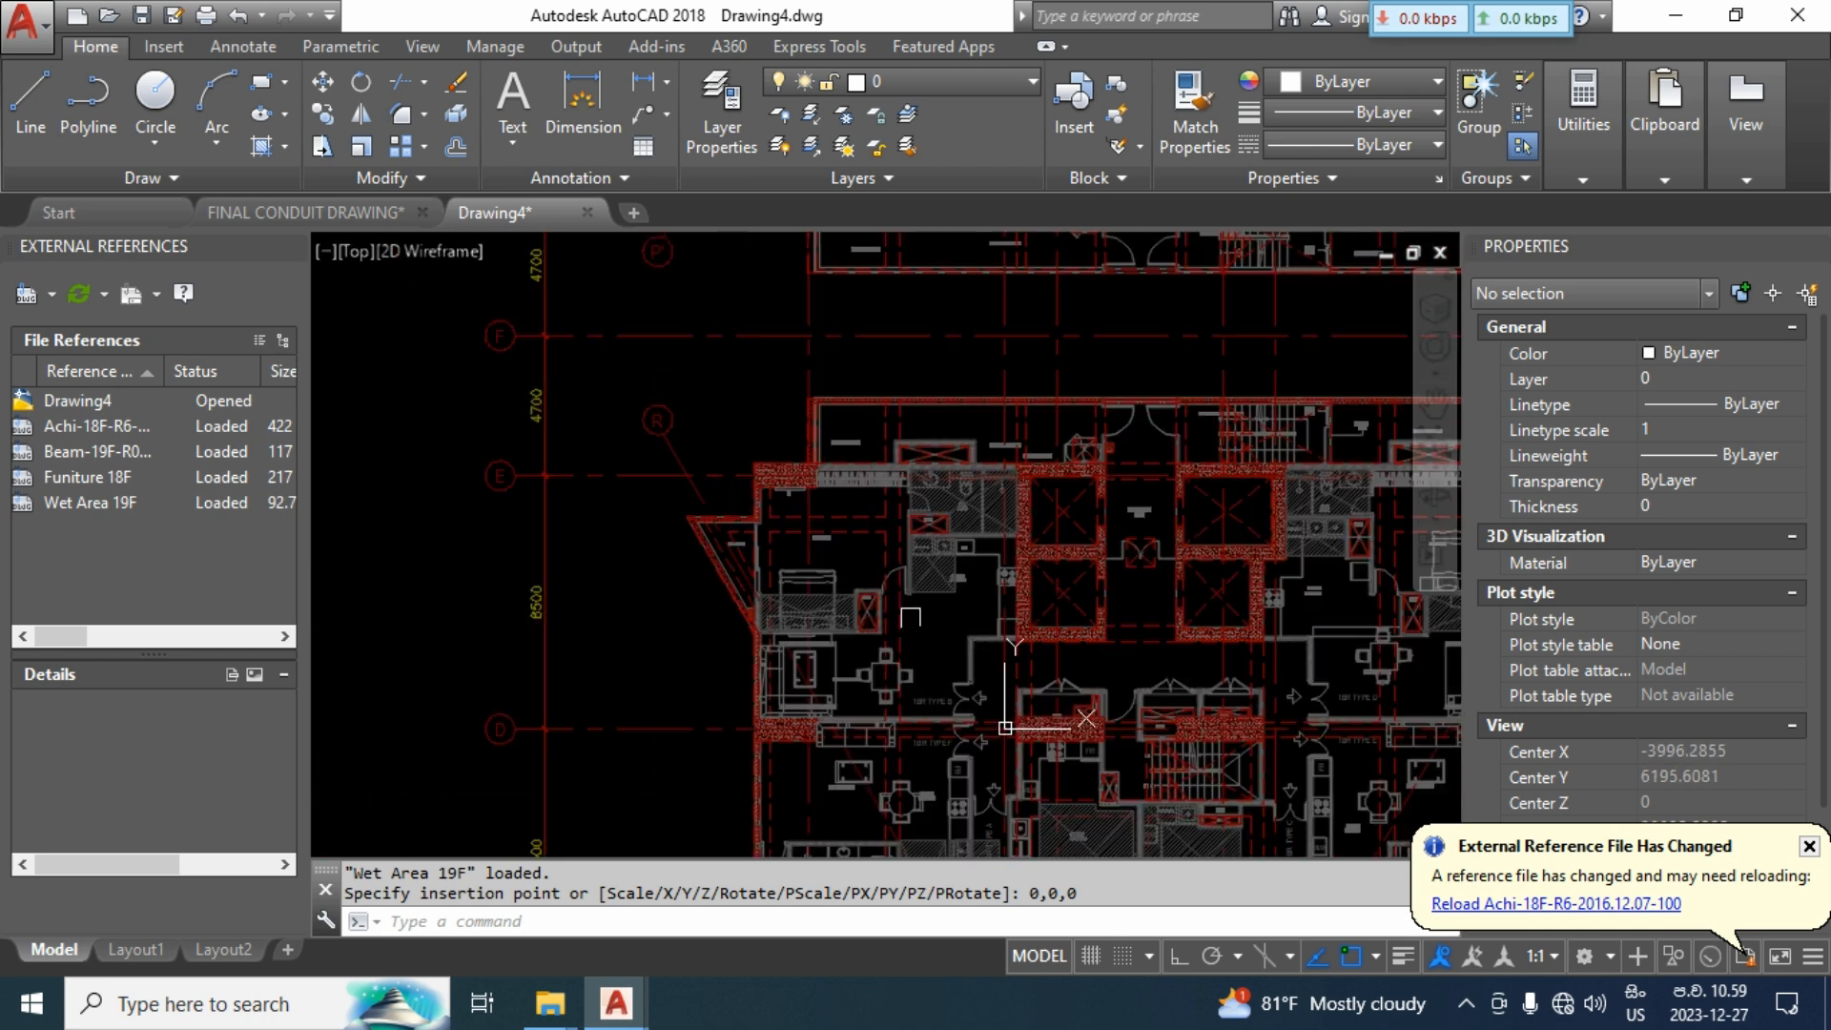
scroll(911, 614, "down", 5)
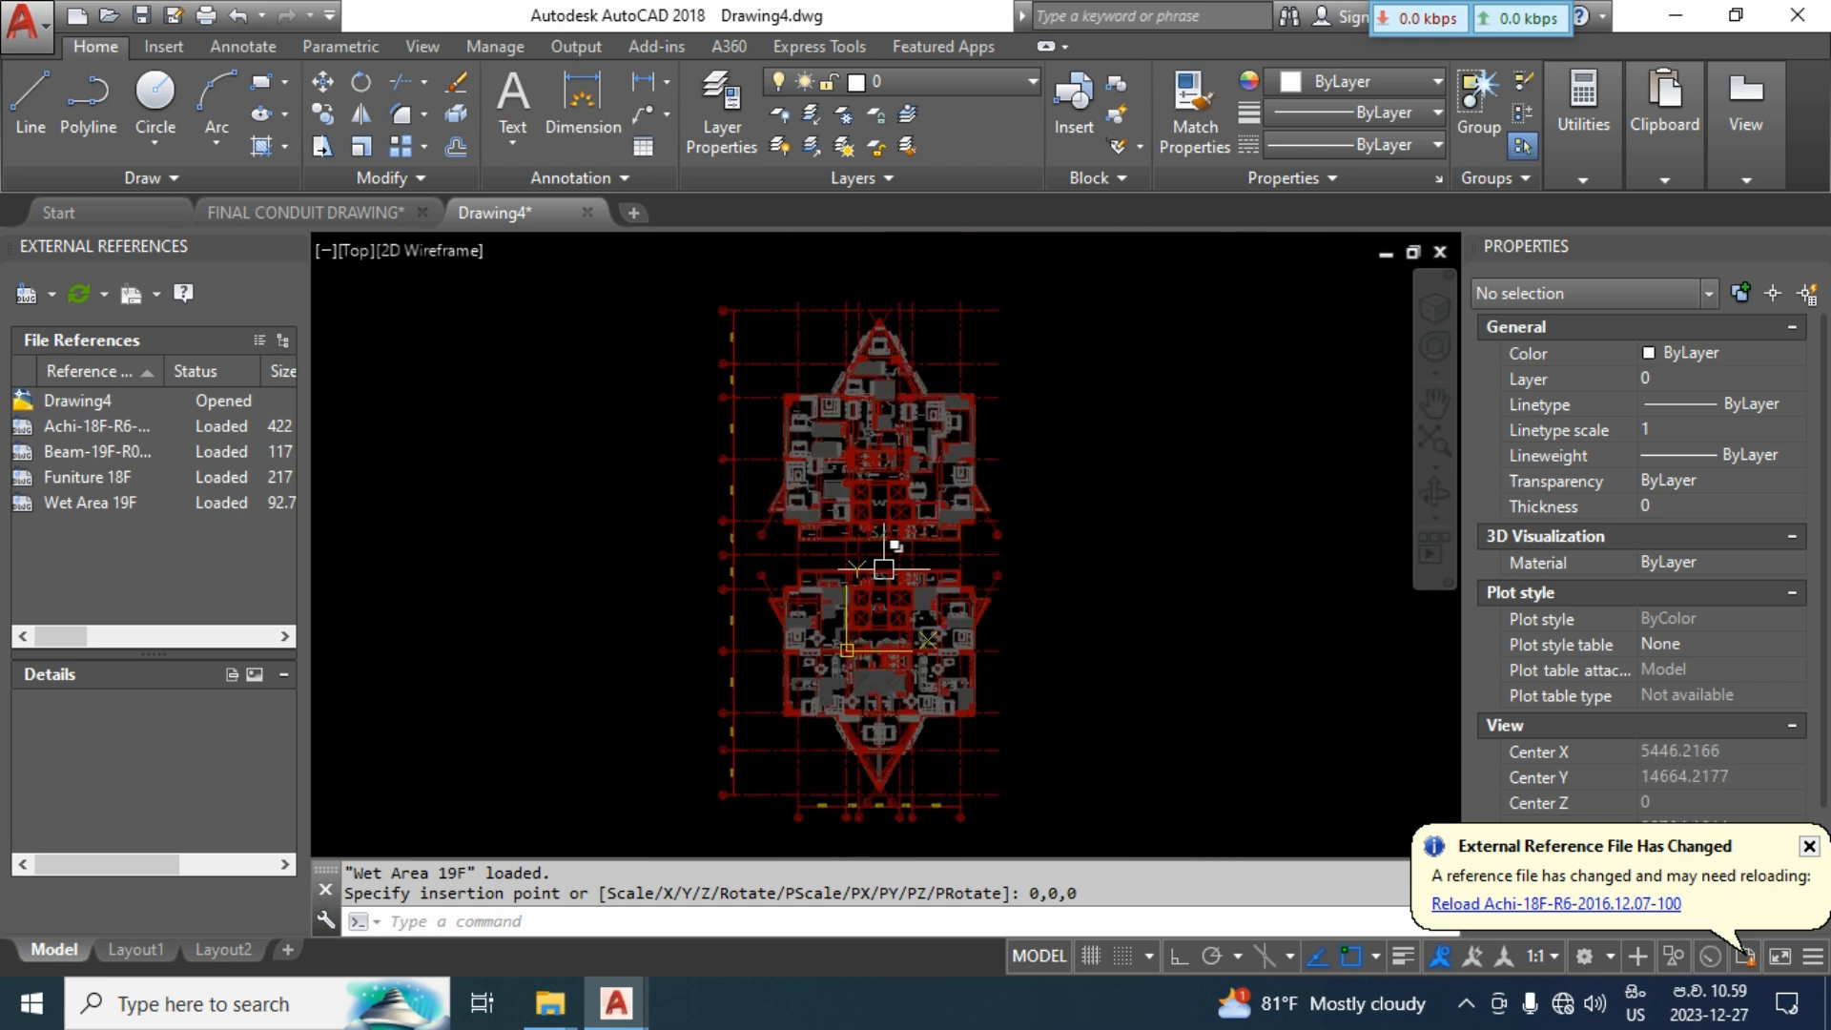
scroll(975, 551, "up", 5)
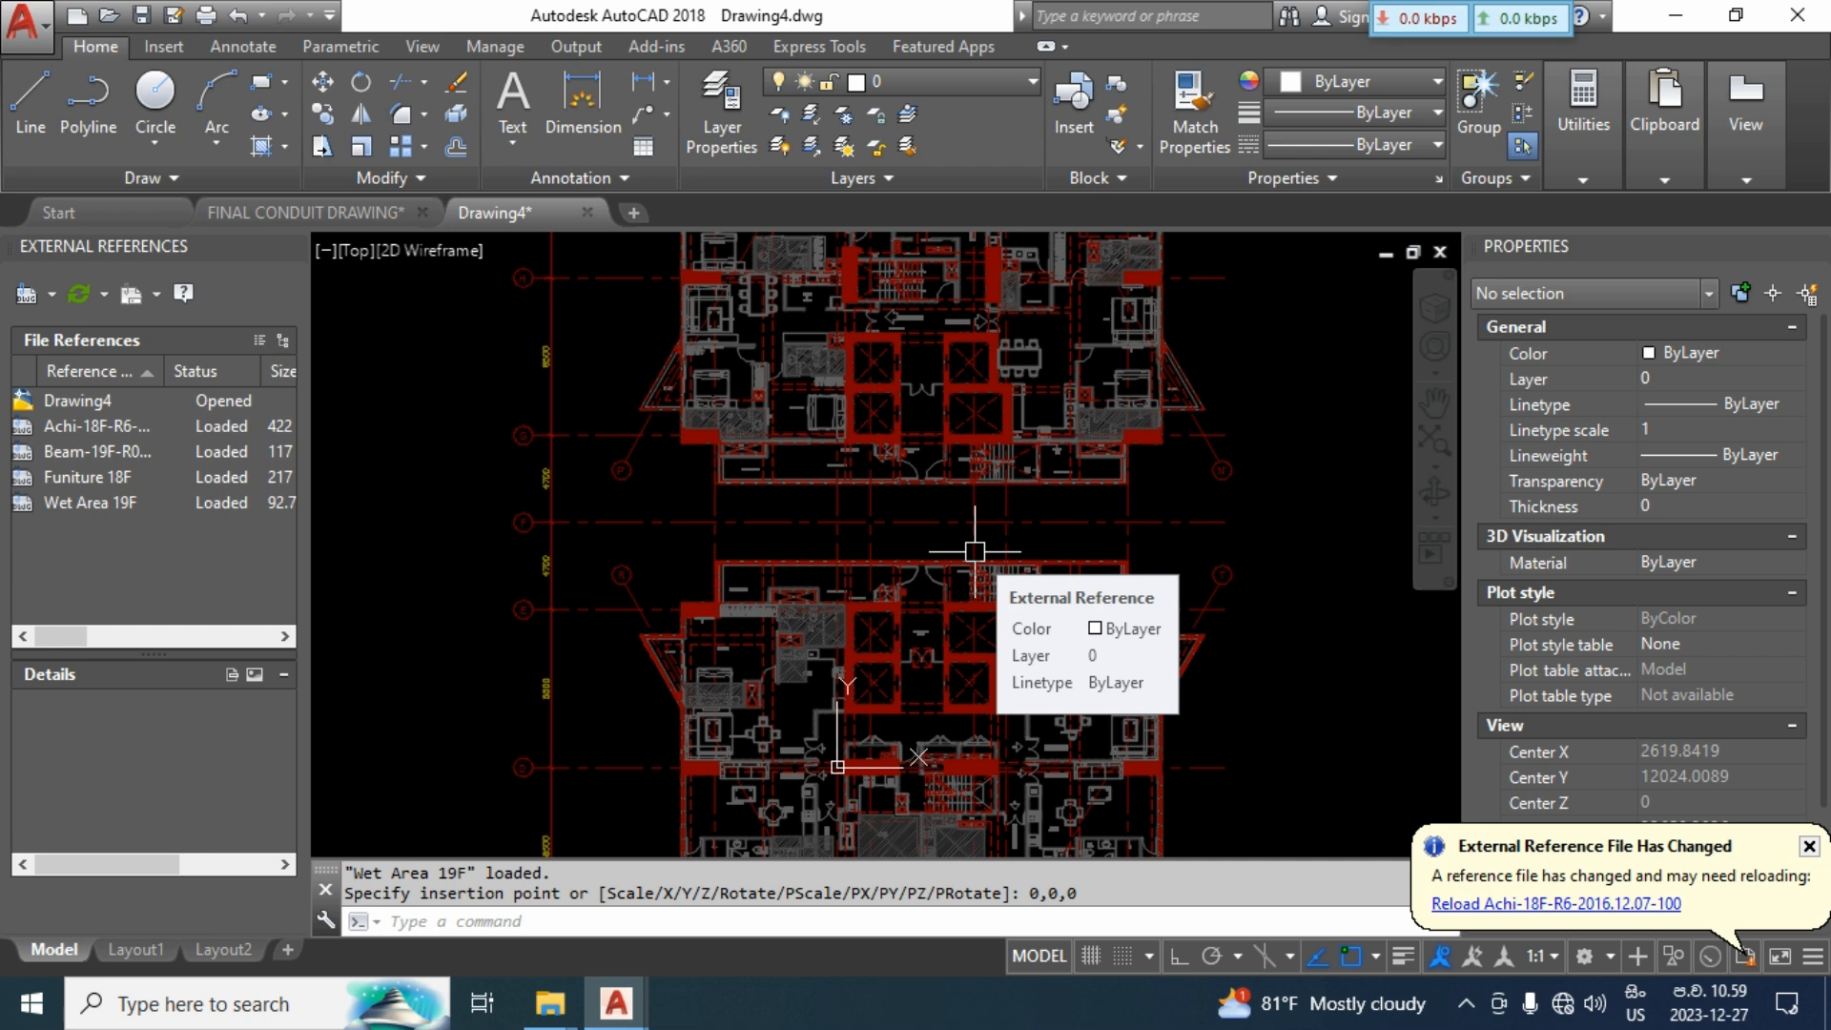
scroll(767, 730, "up", 5)
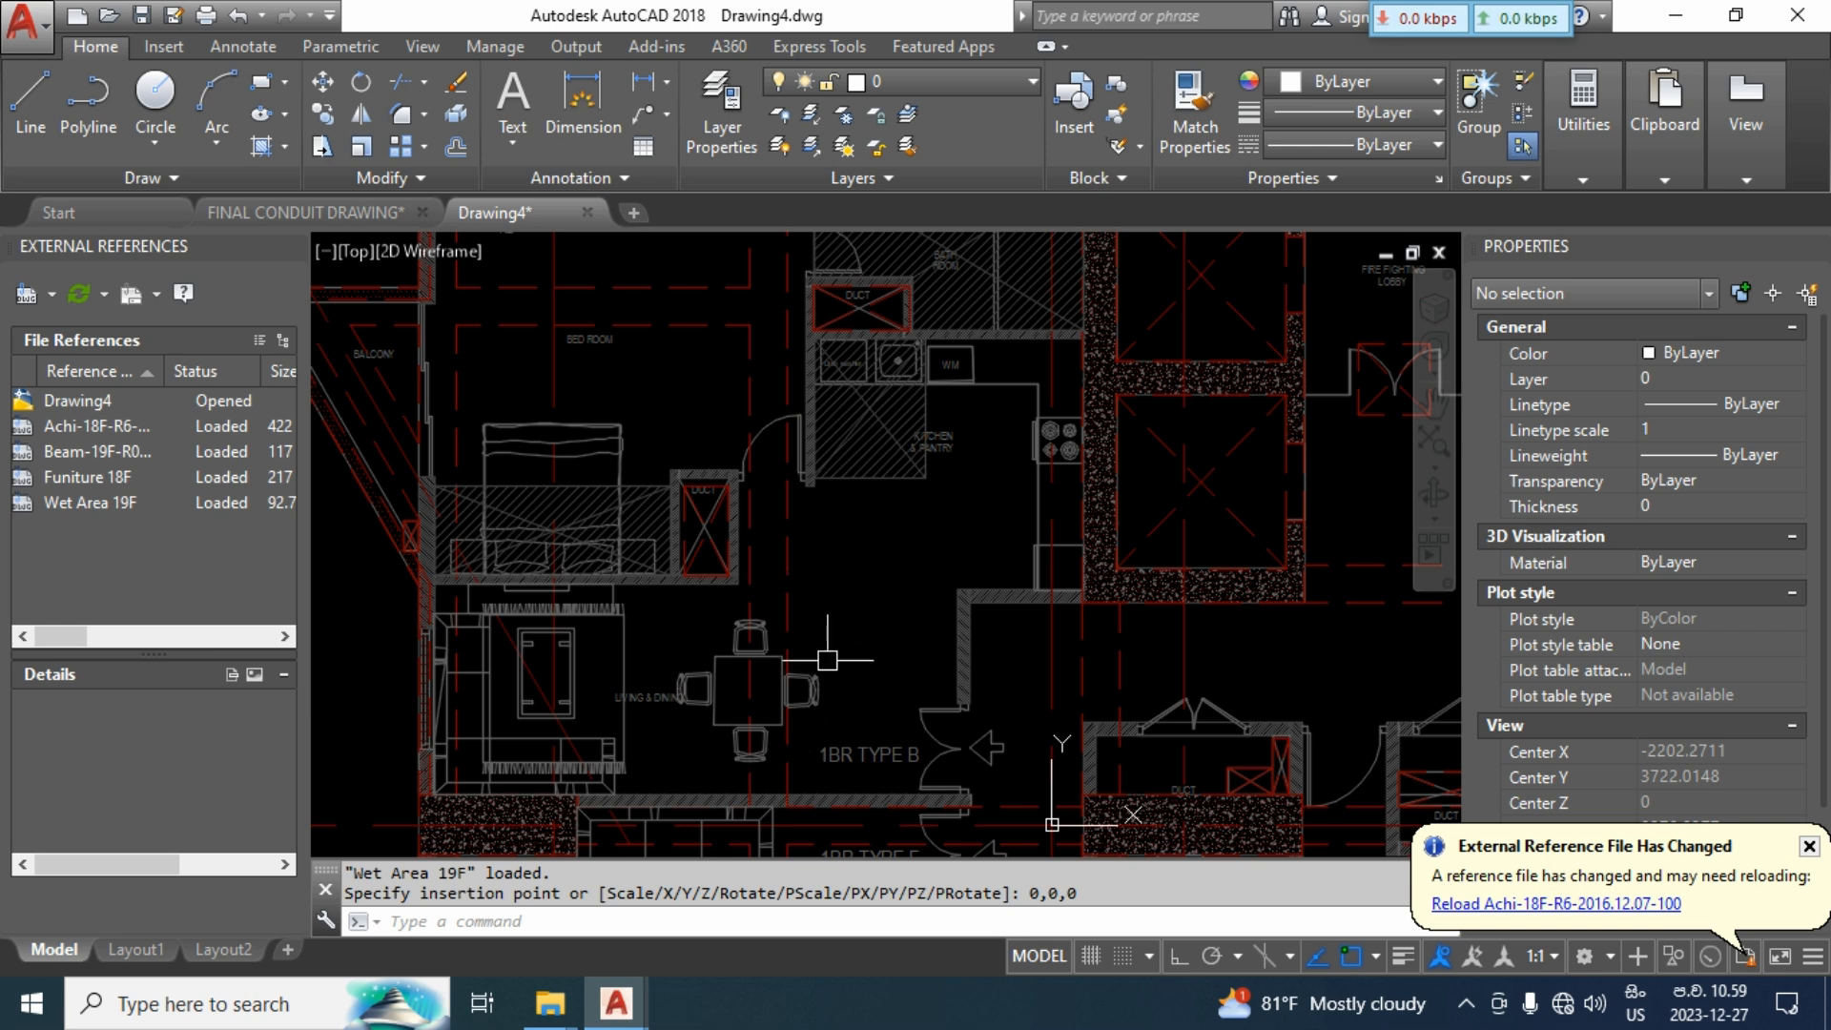
scroll(1018, 564, "down", 5)
scroll(1017, 564, "down", 2)
mouse_move(1069, 618)
middle_mouse_down()
mouse_move(948, 507)
mouse_move(983, 810)
middle_mouse_up()
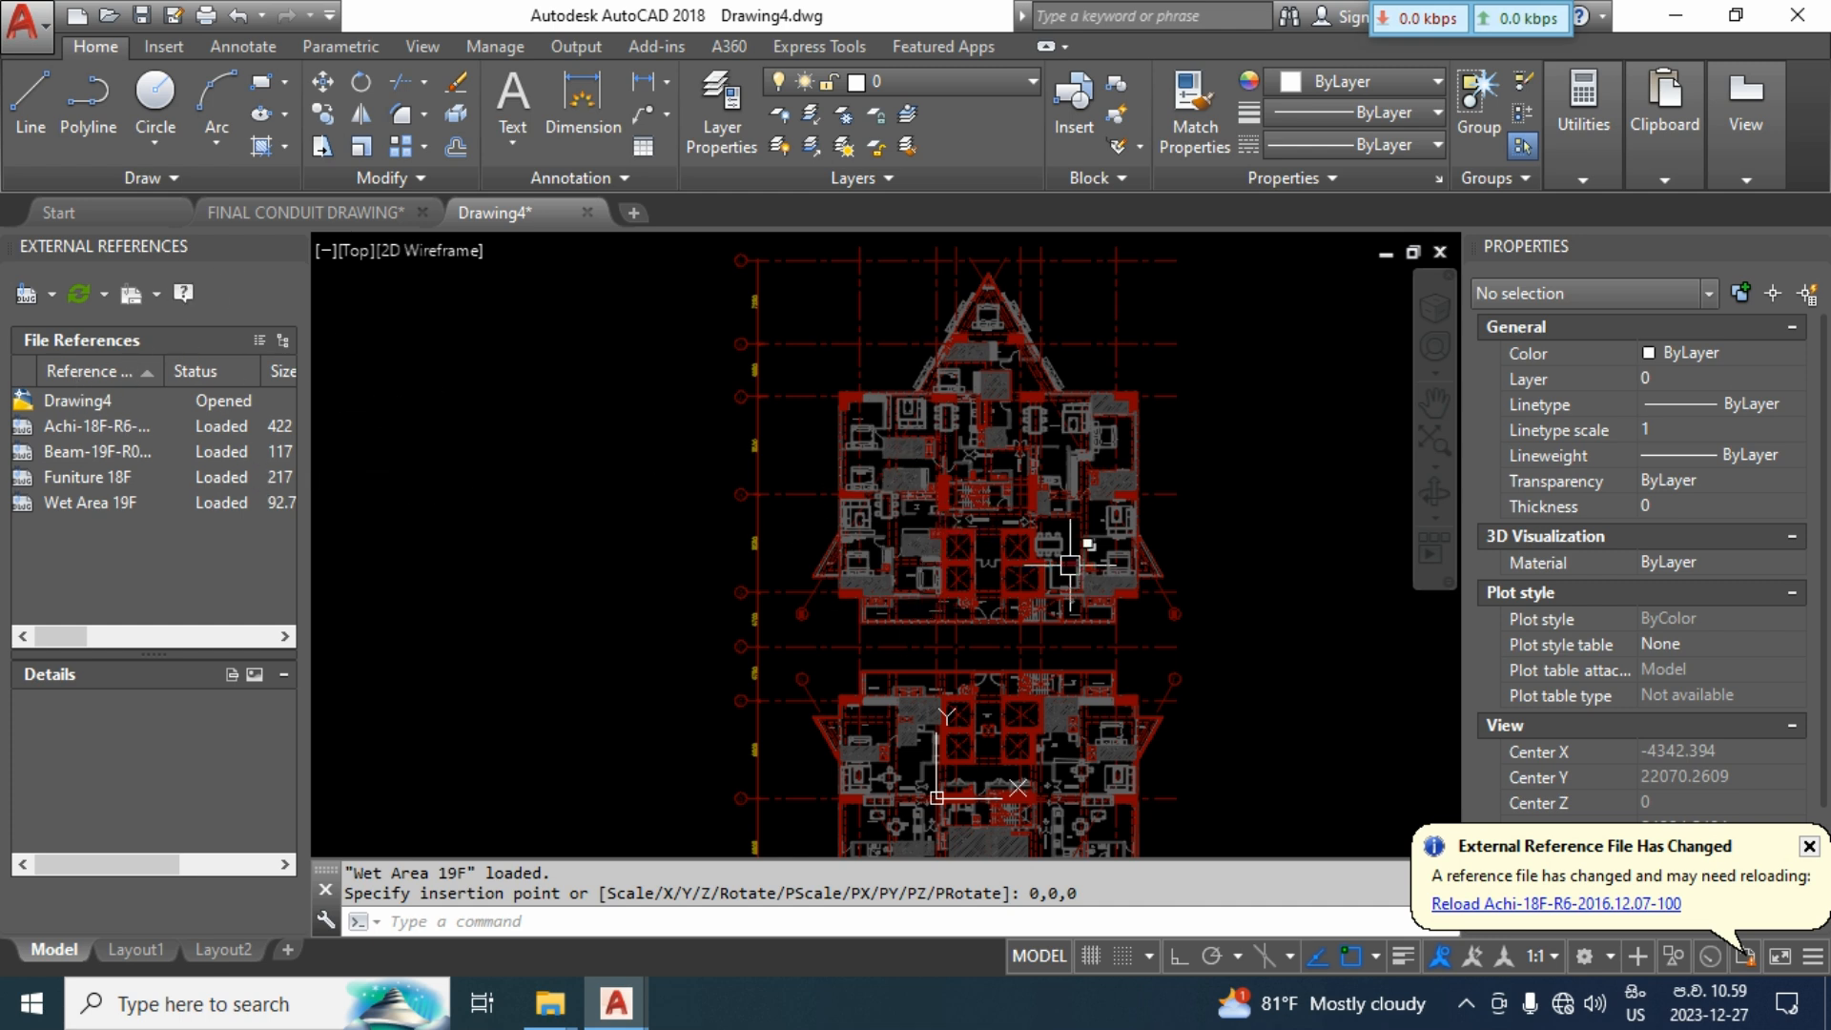
scroll(894, 385, "up", 5)
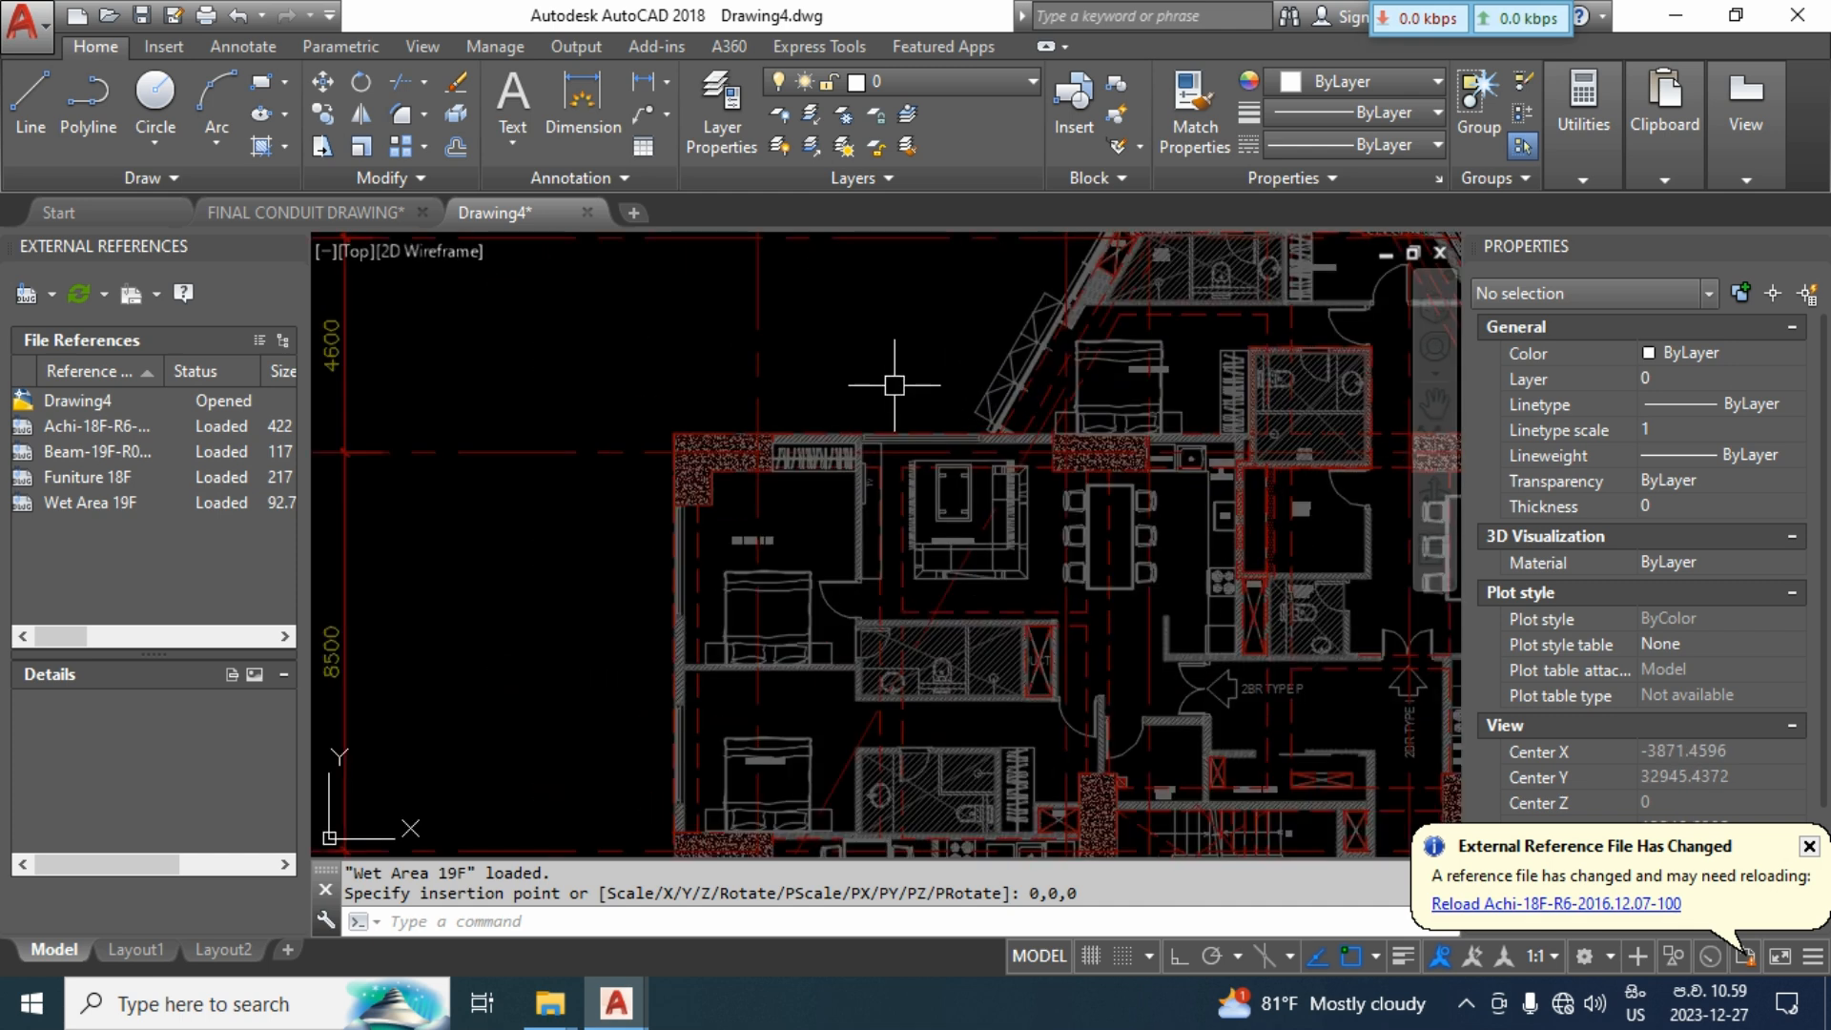
Attach ELV Point-F18-From 16F.dwg from the L04 folder as an external reference, inserted at 0,0,0.
left_click(27, 295)
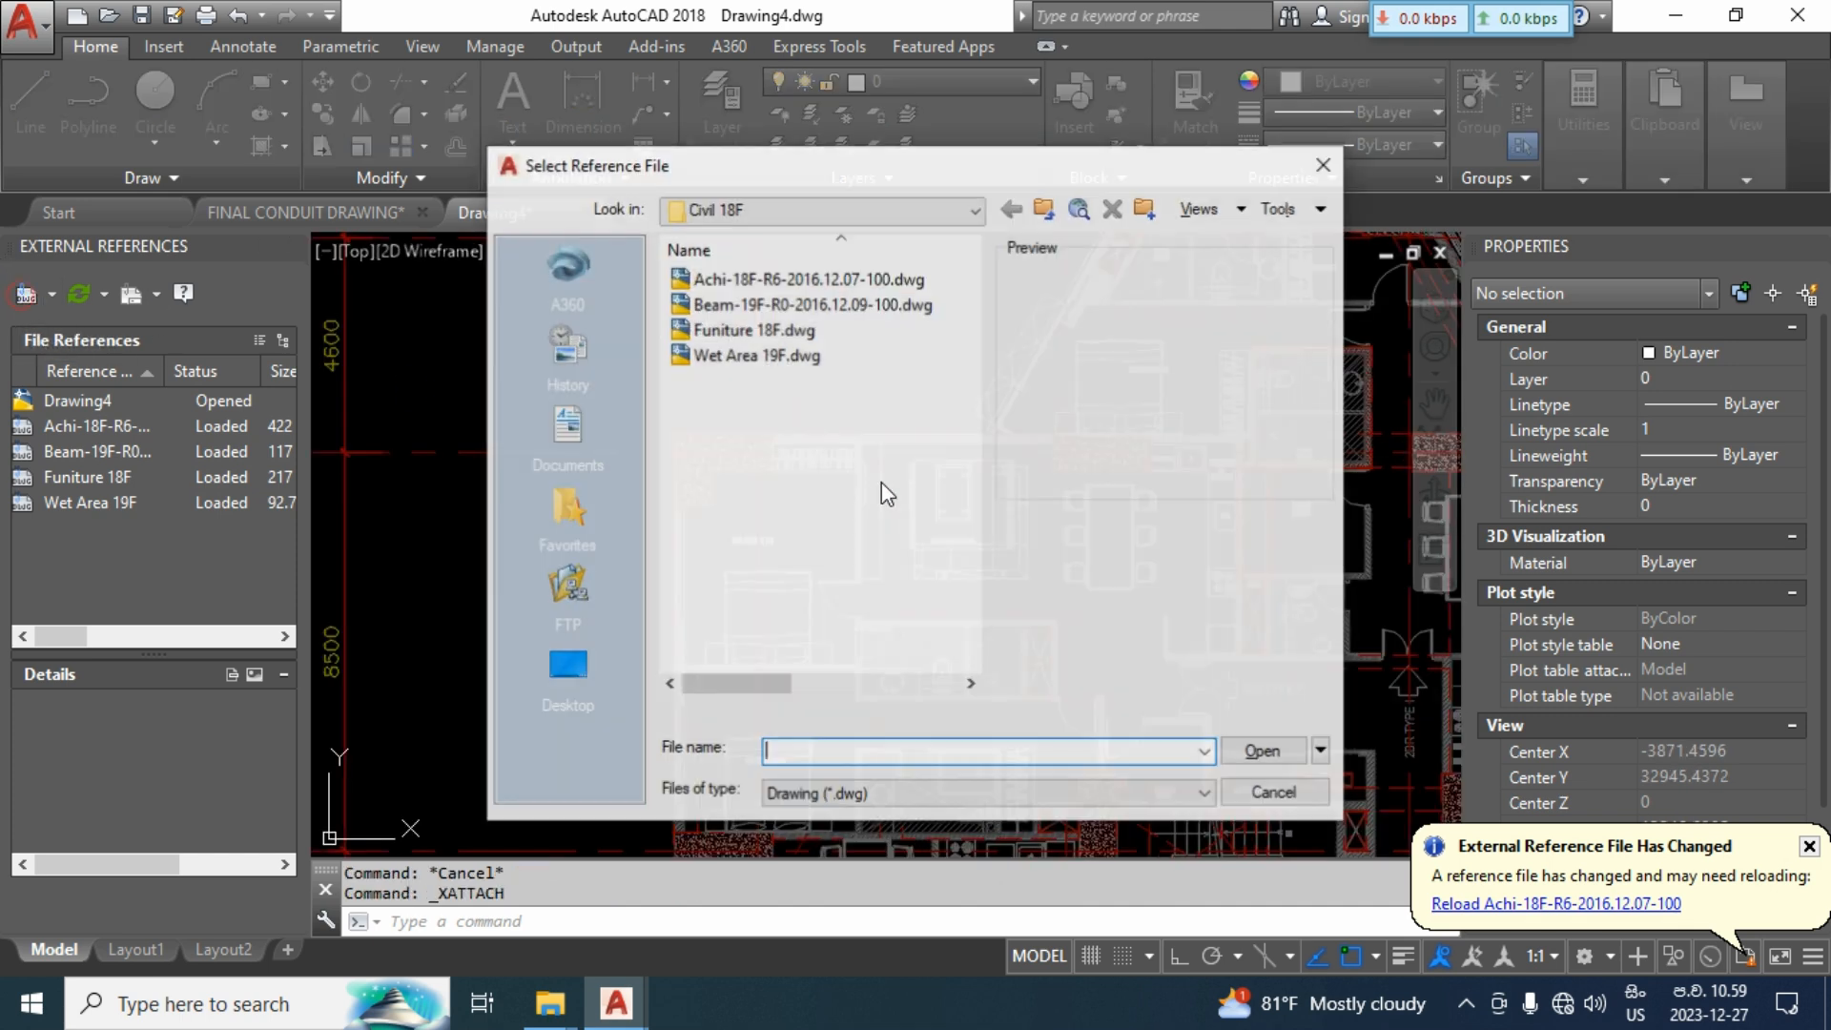
left_click(1044, 208)
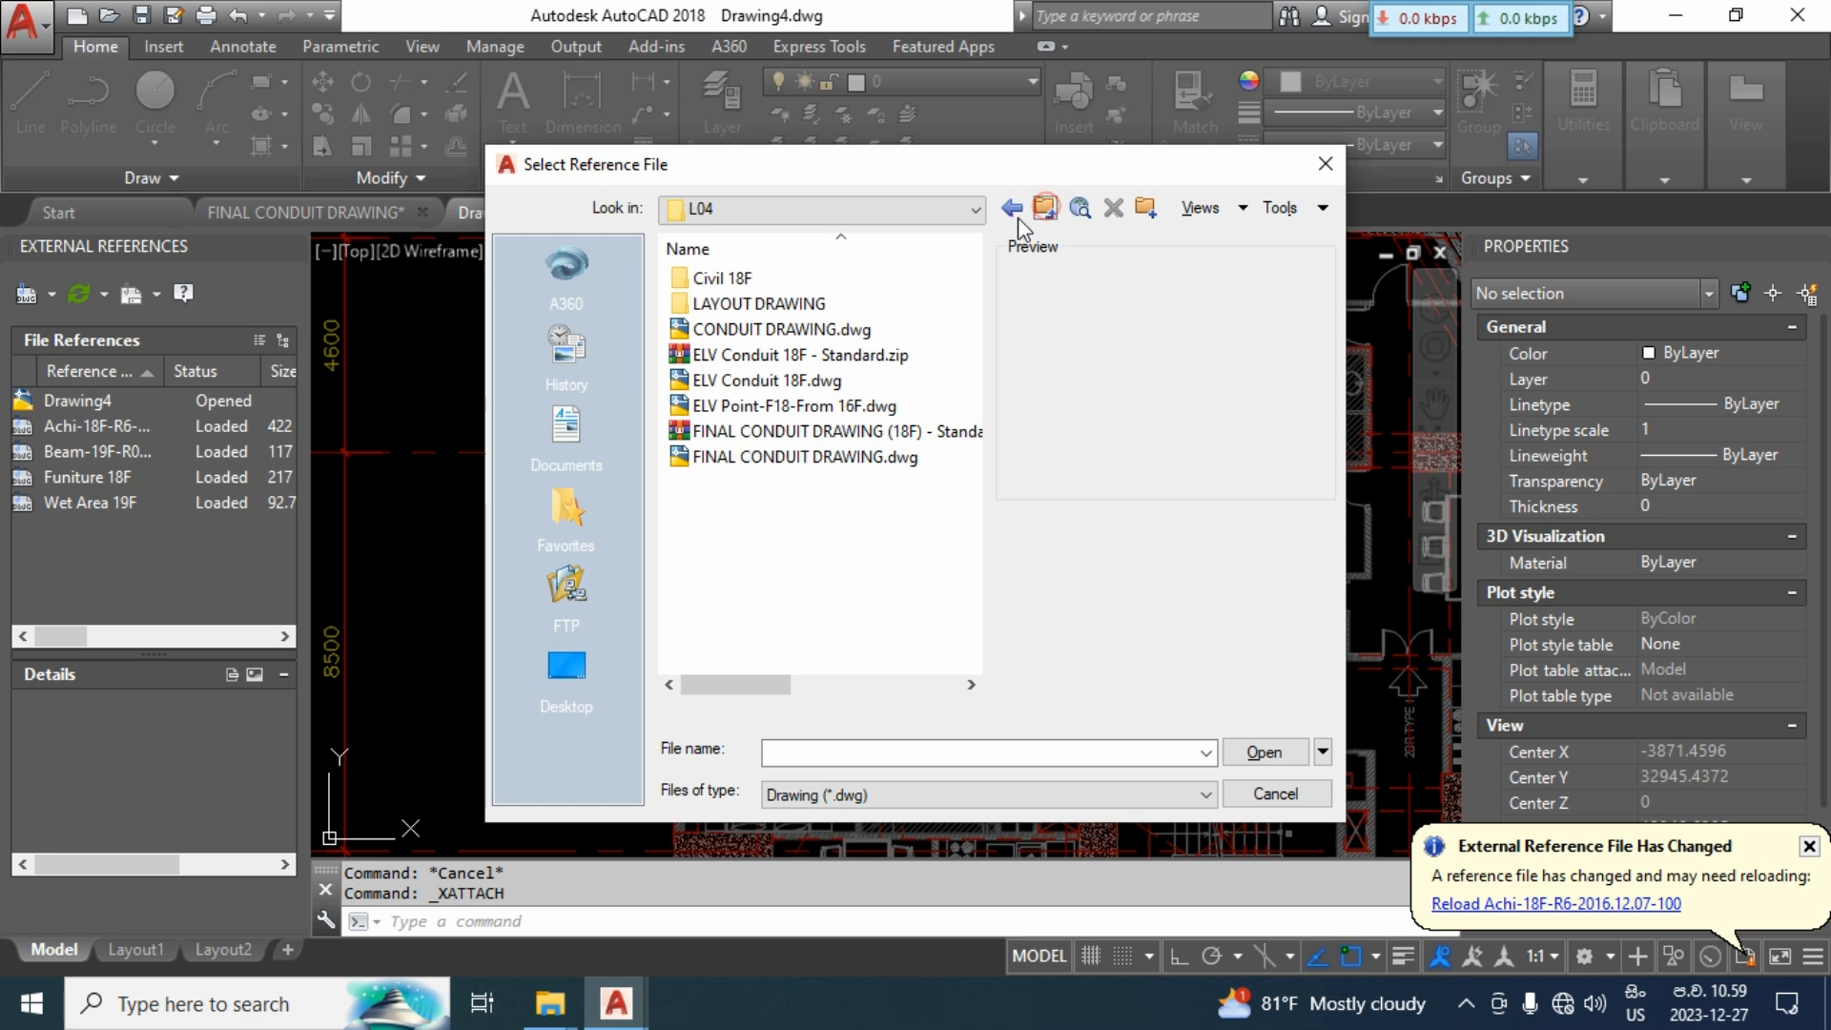
left_click(740, 408)
left_click(1265, 752)
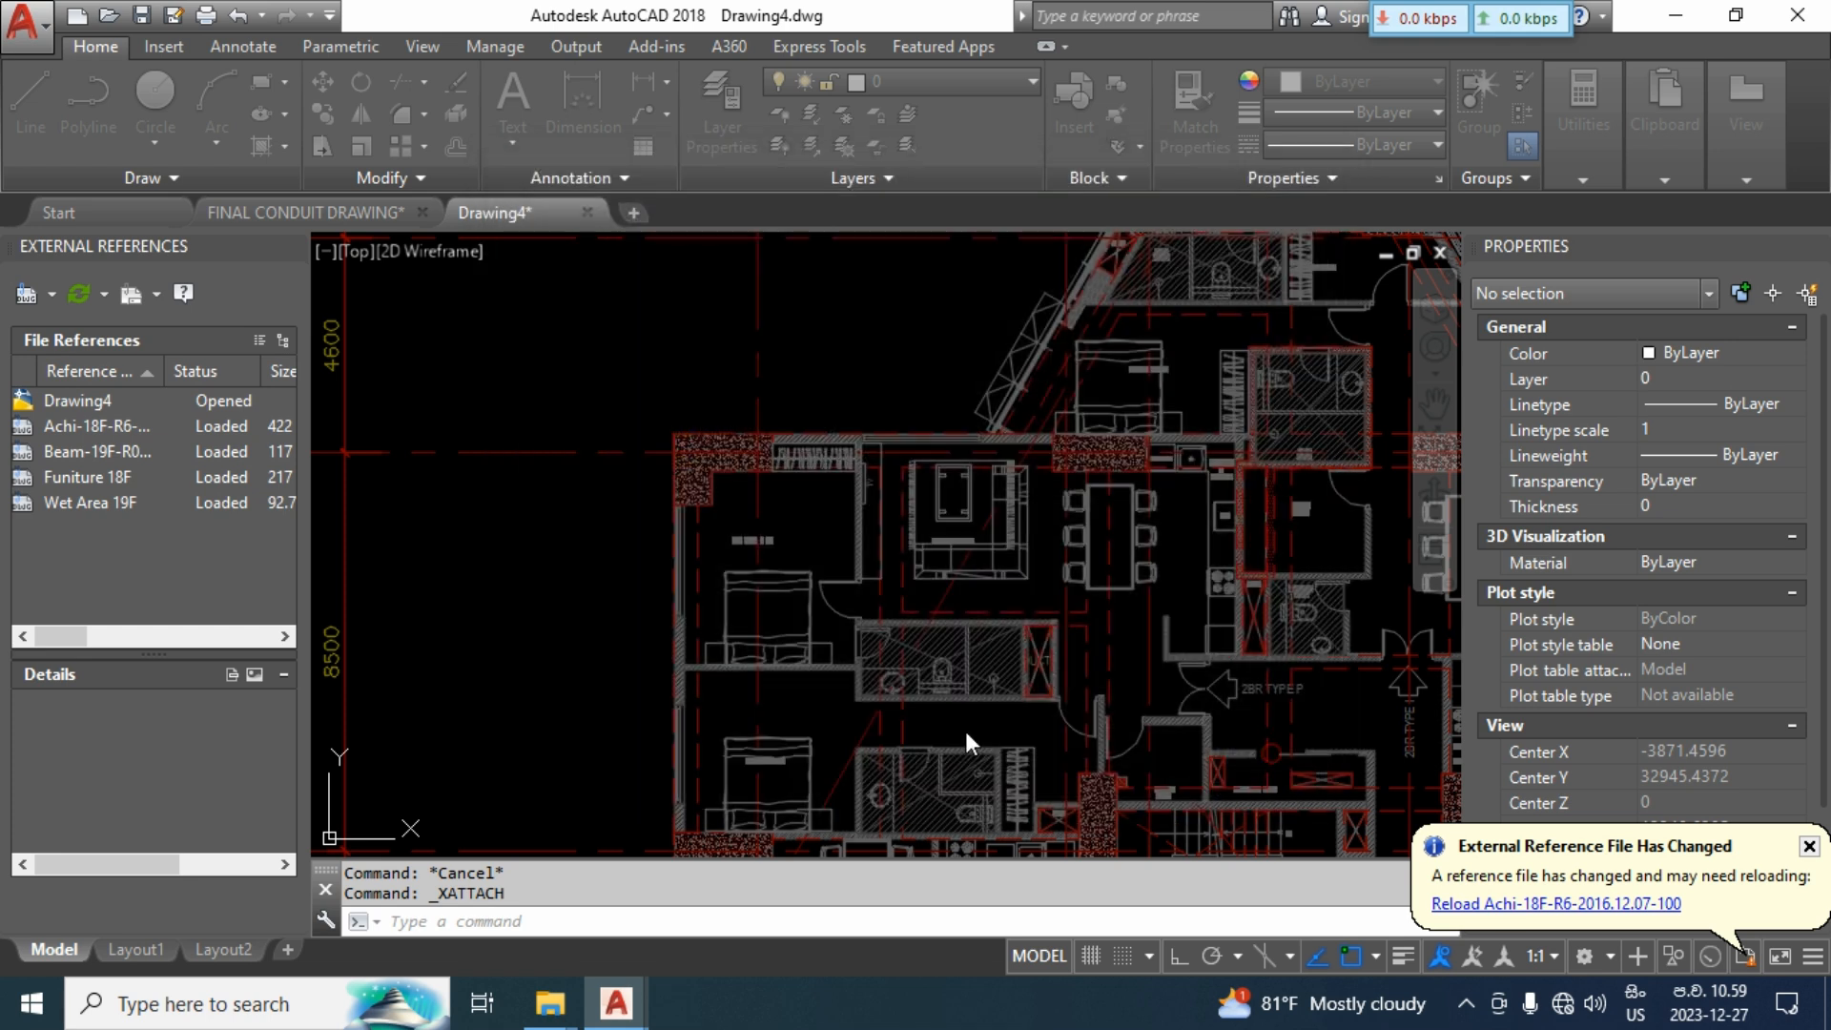
left_click(995, 760)
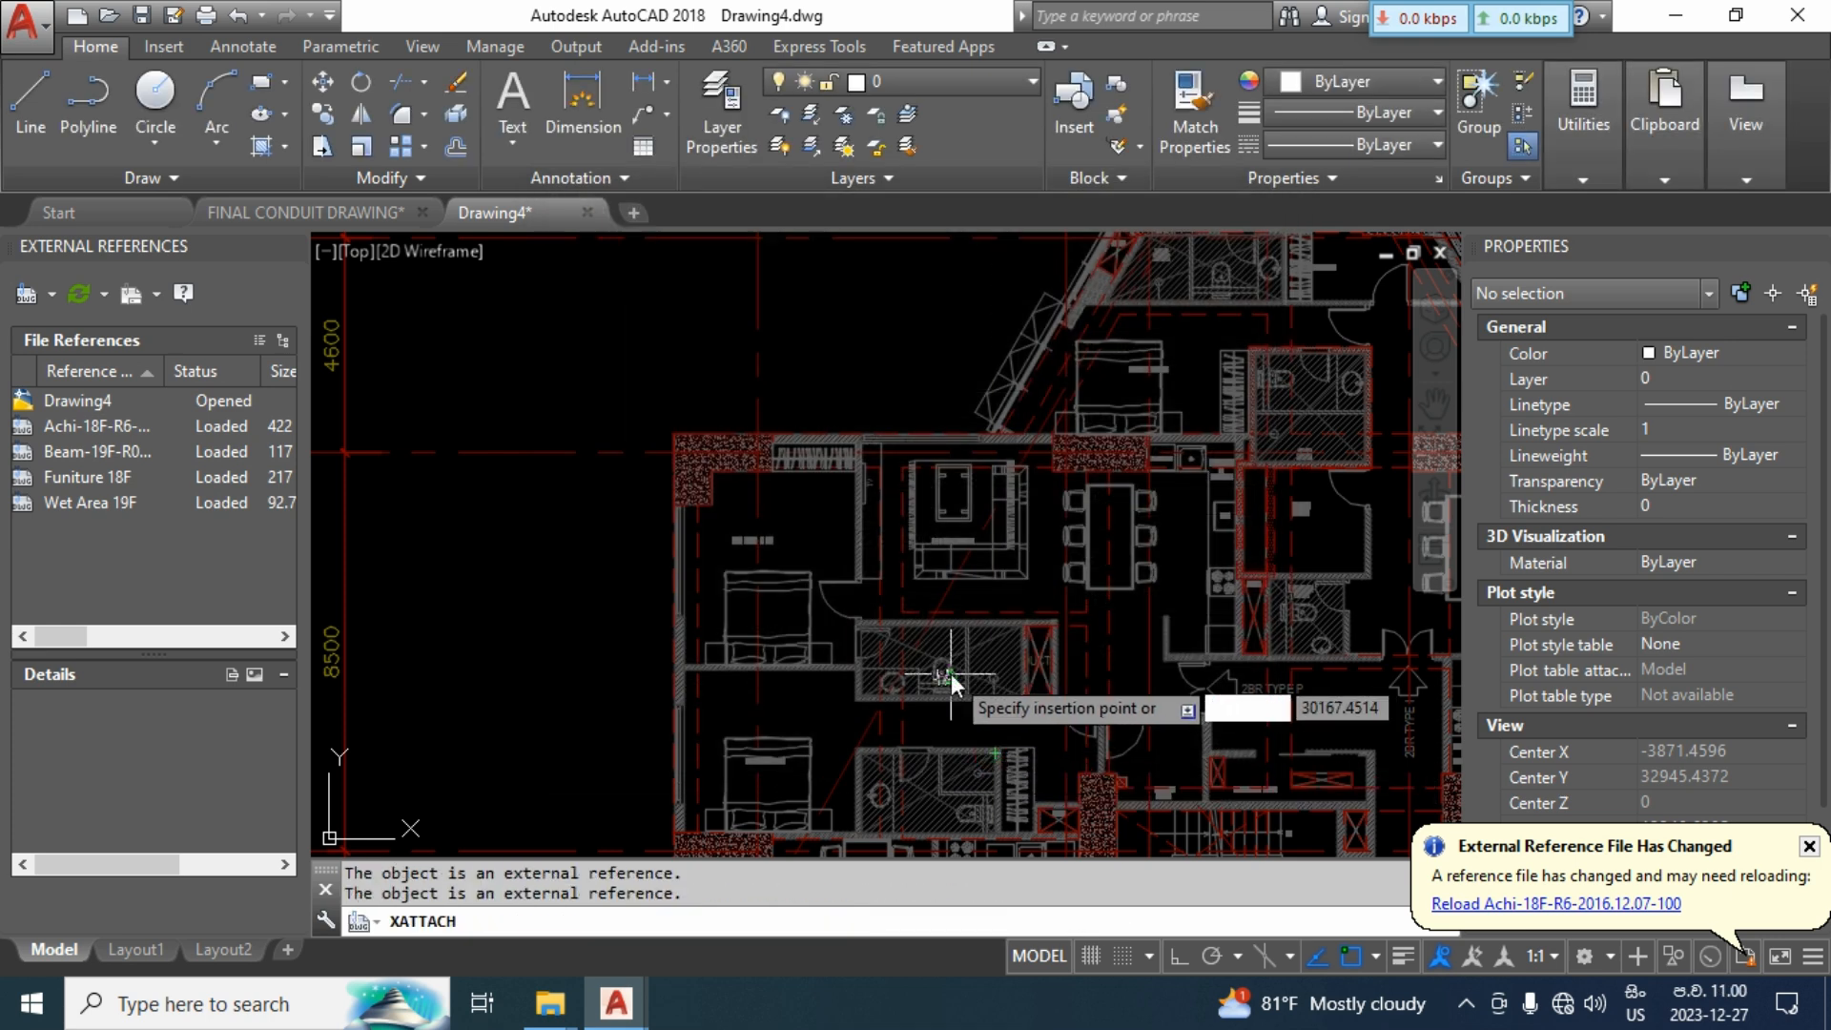
type("0,0,0")
key("Return")
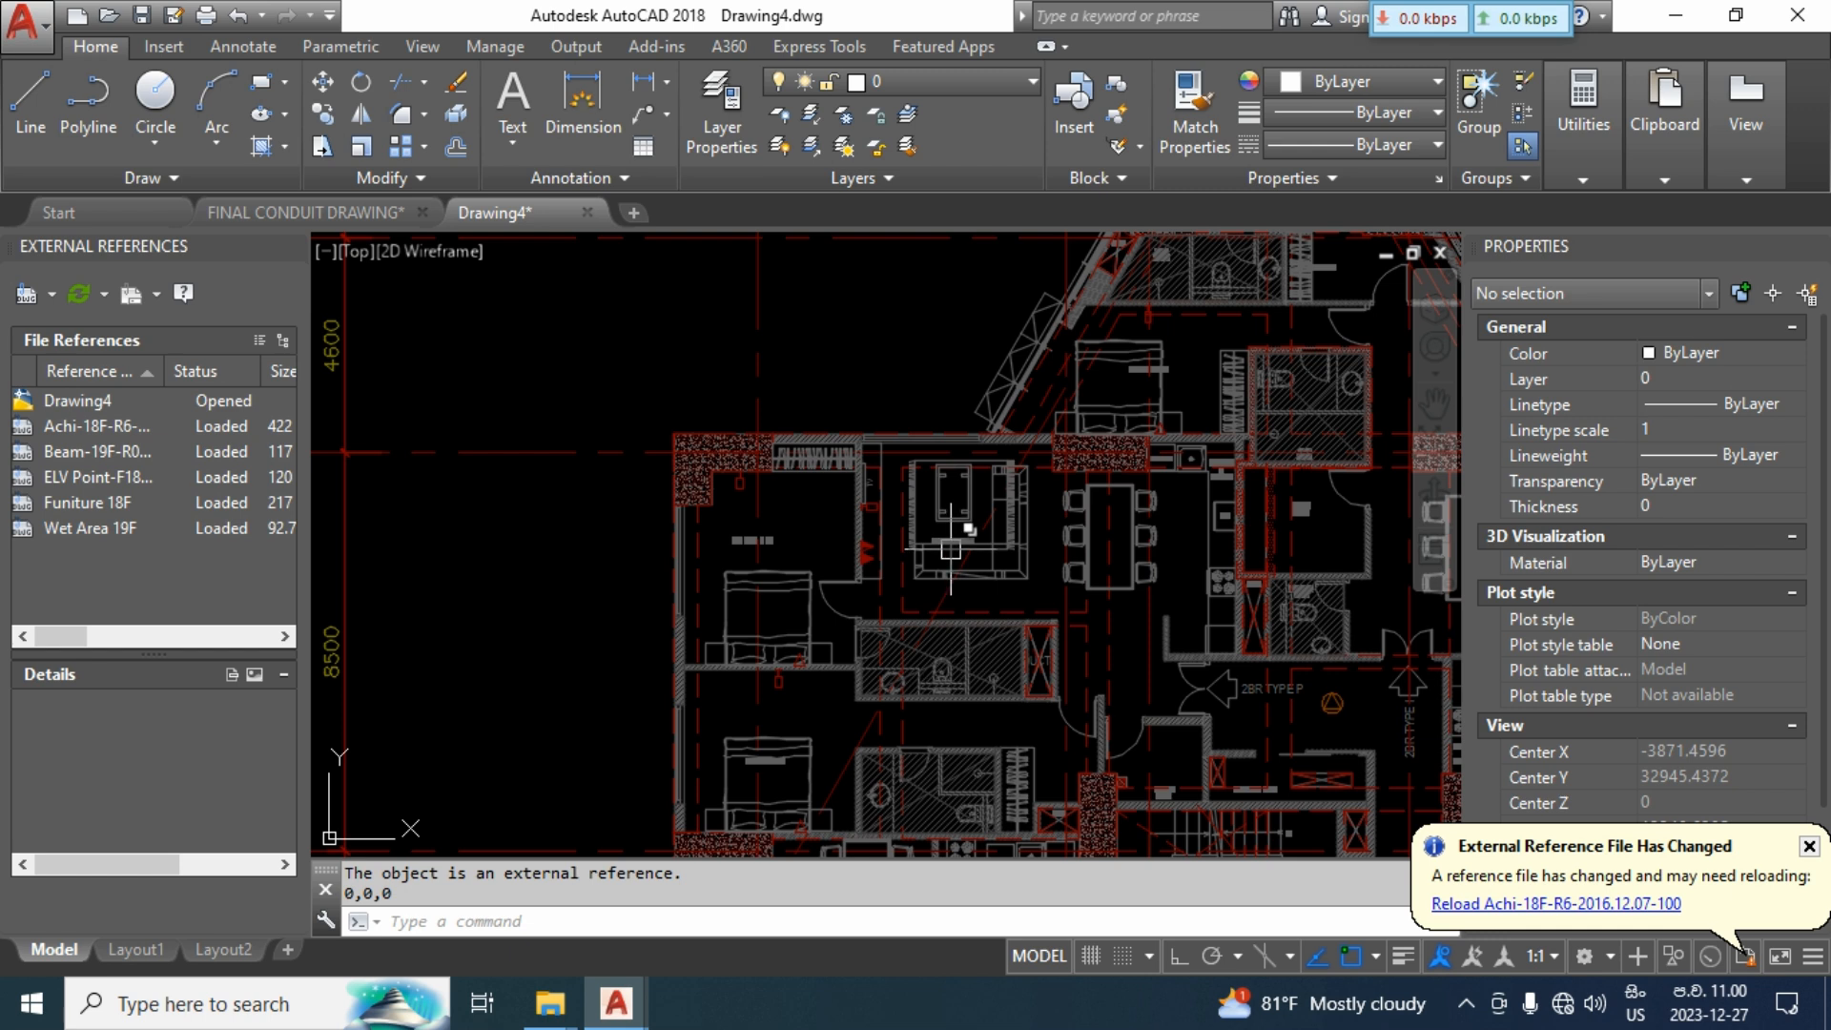
Examine the ELV point symbols in the bedrooms, living areas and common corridor of the upper floor plan.
scroll(950, 550, "up", 4)
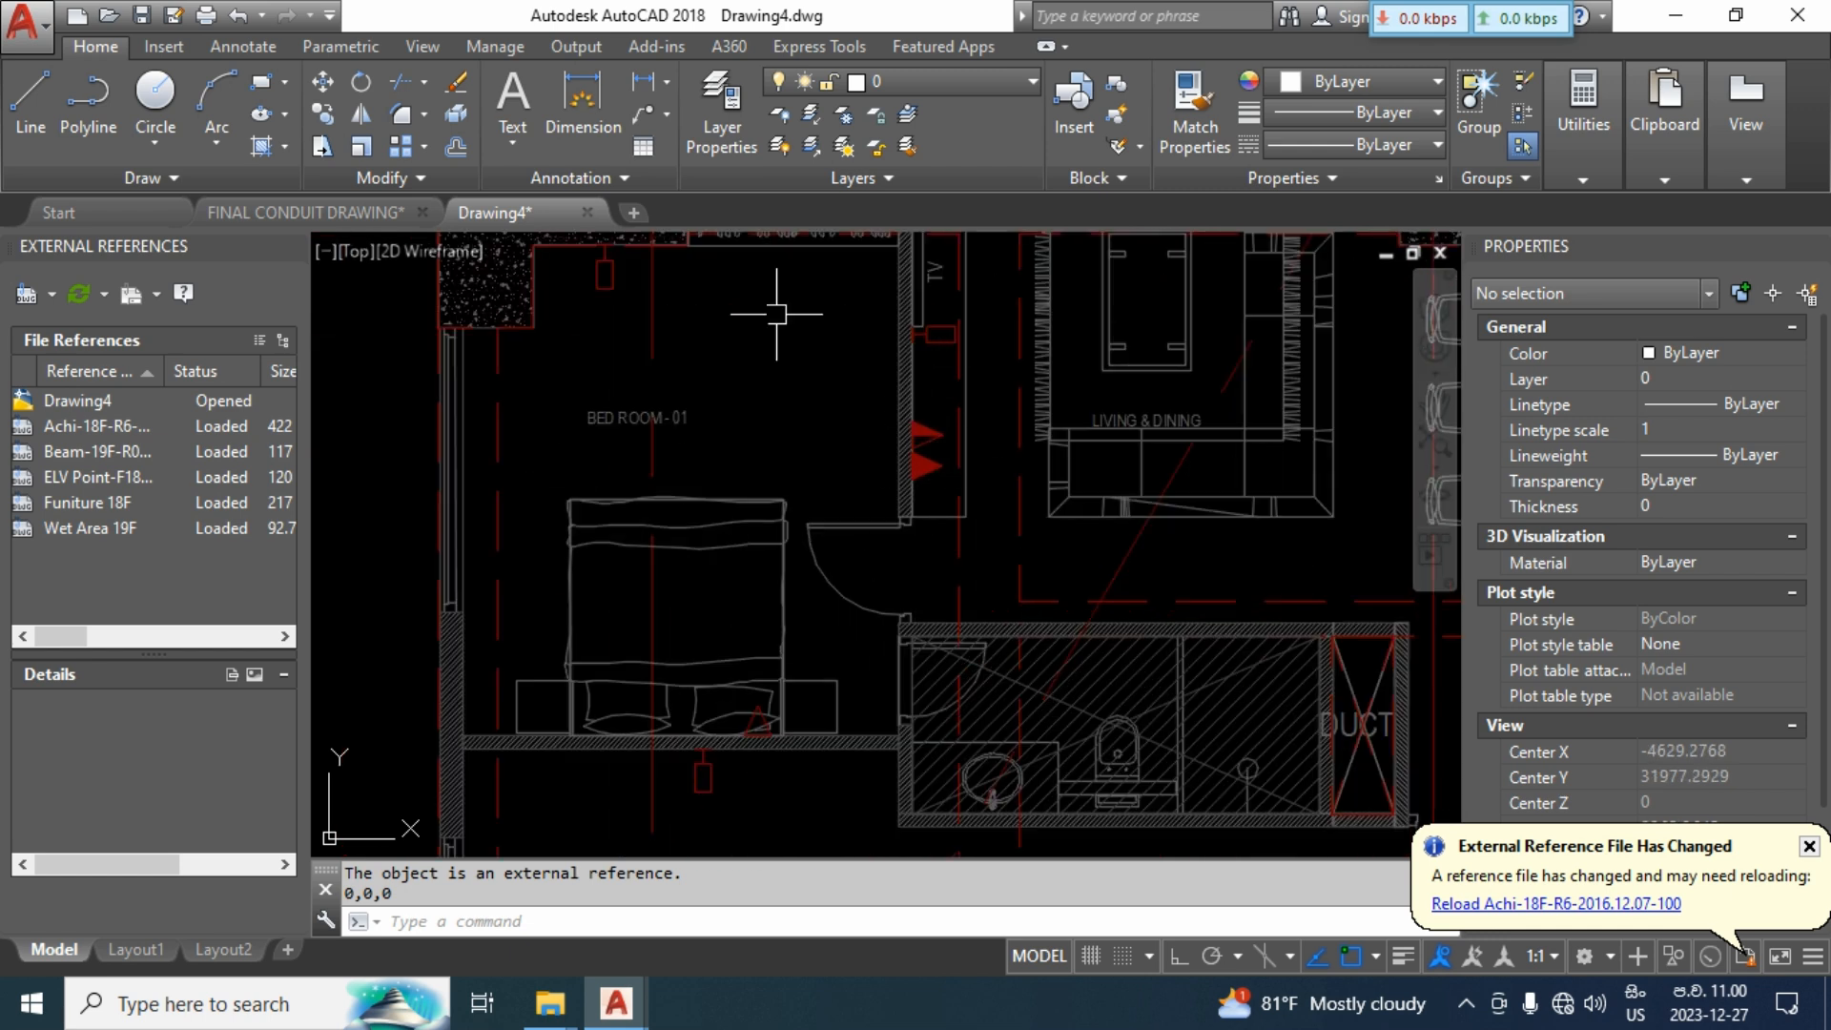
mouse_move(659, 751)
middle_mouse_down()
mouse_move(675, 531)
mouse_move(696, 524)
middle_mouse_up()
scroll(696, 524, "down", 2)
middle_click_drag(877, 656, 631, 629)
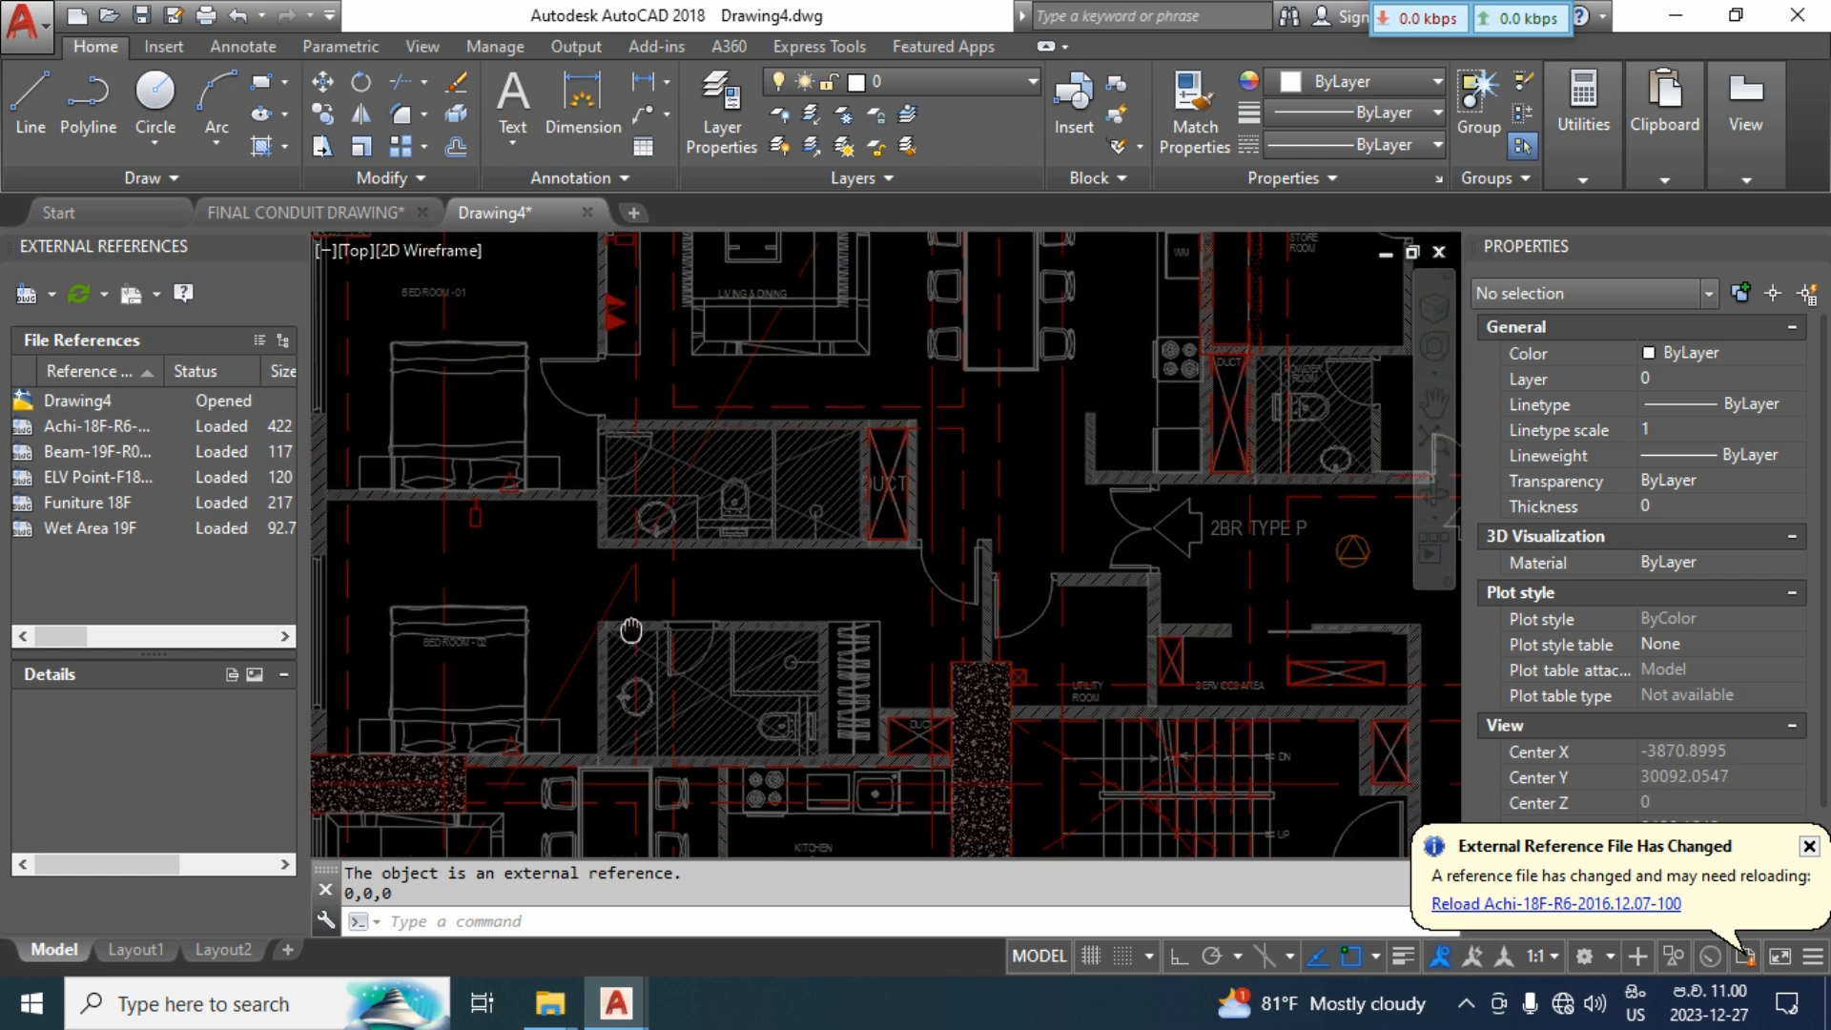
scroll(982, 591, "down", 2)
middle_click_drag(992, 593, 572, 531)
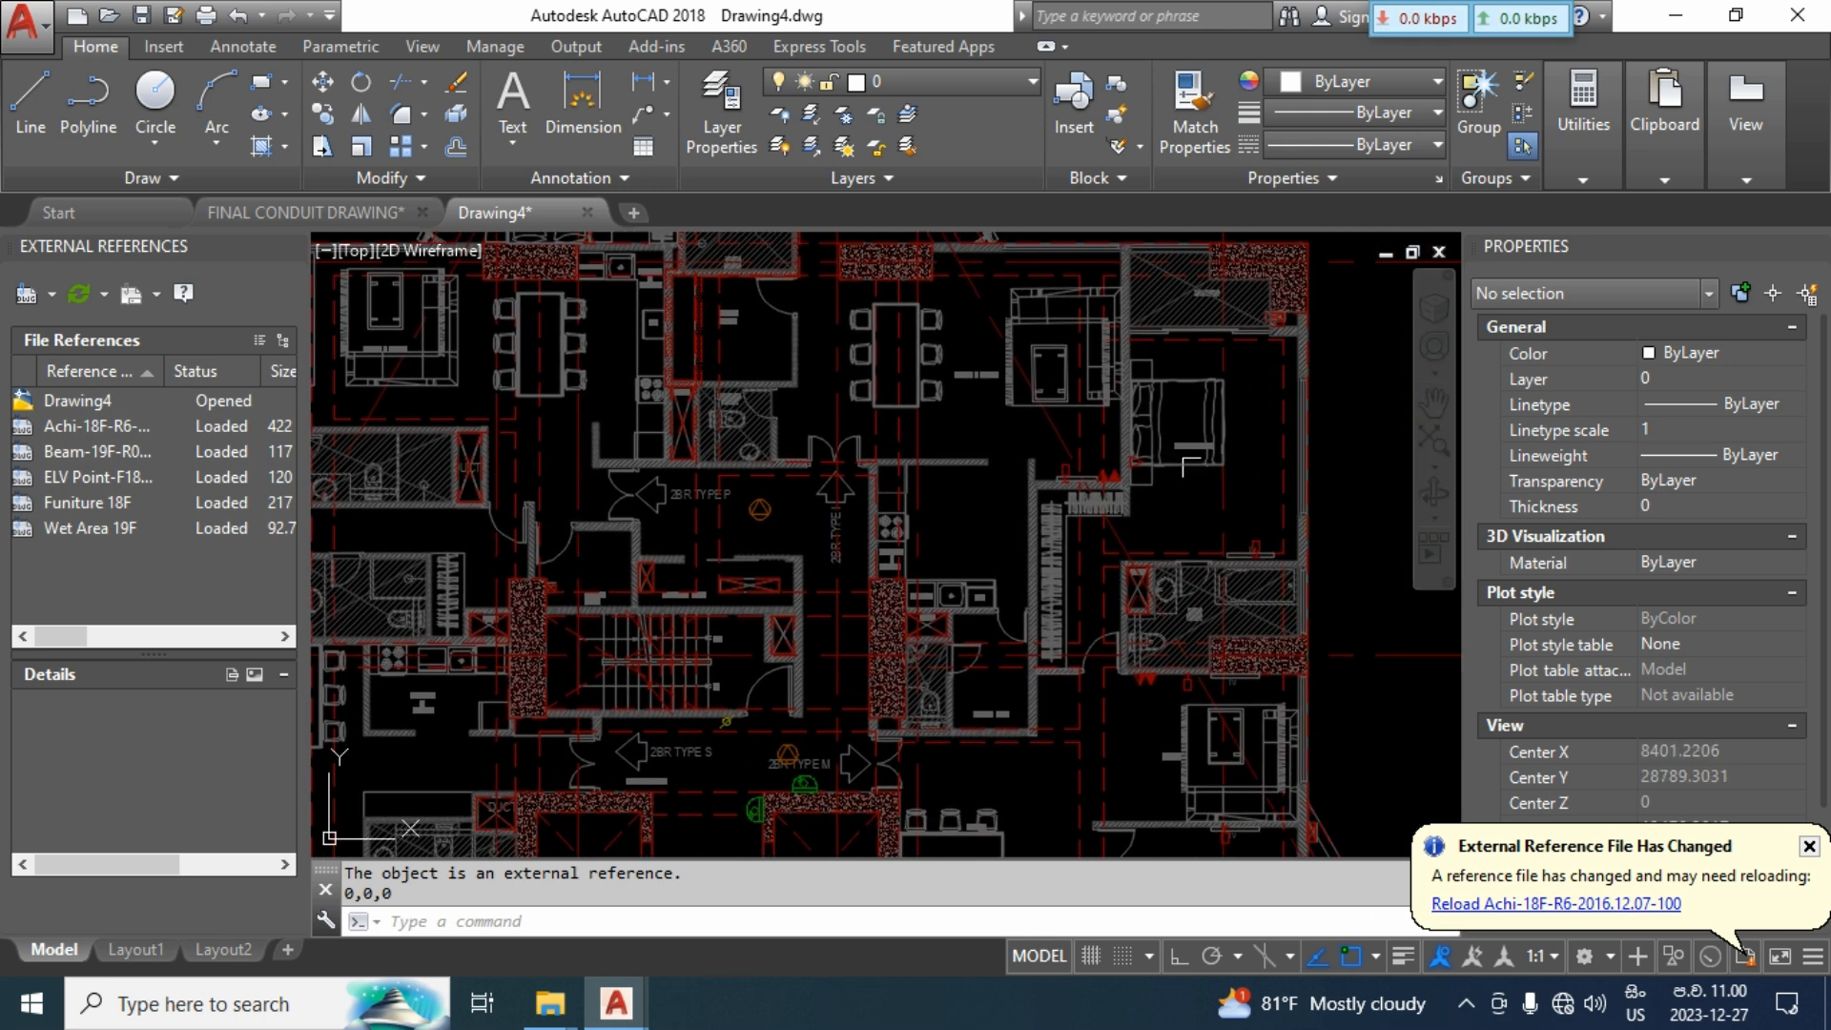
middle_click_drag(361, 808, 573, 818)
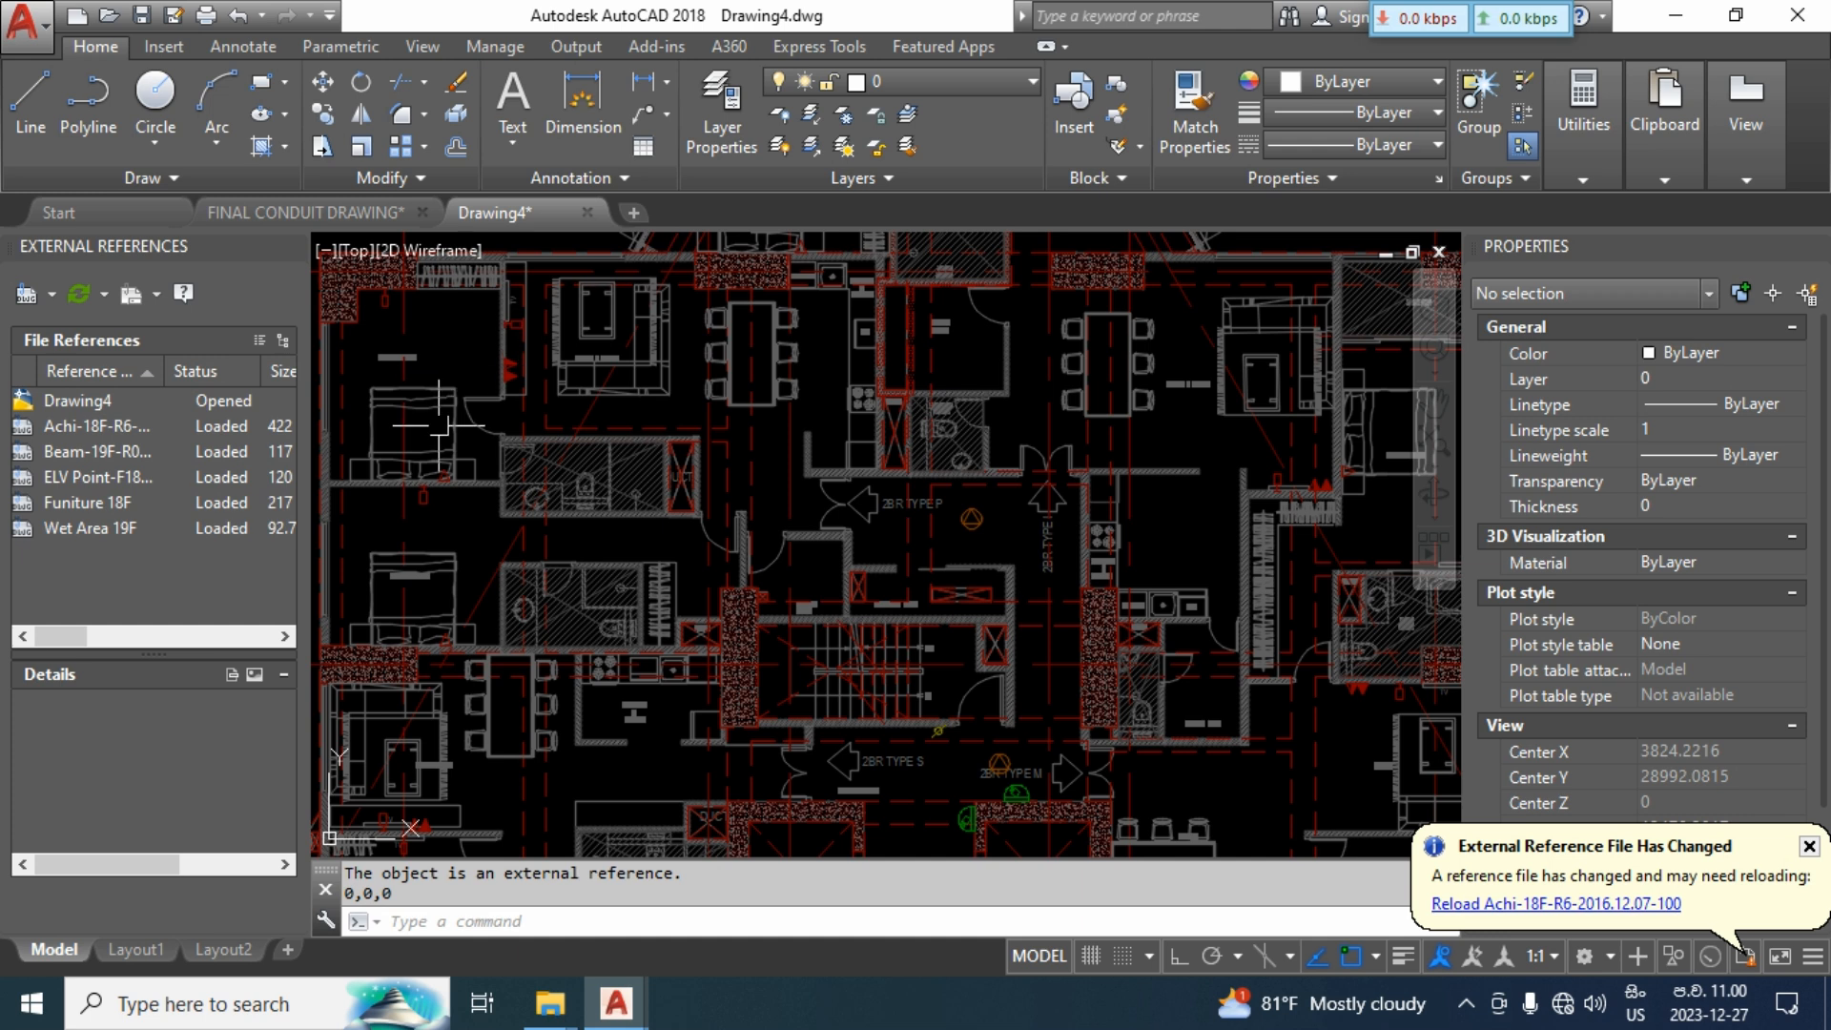
scroll(429, 477, "up", 4)
middle_click_drag(421, 511, 747, 710)
scroll(792, 478, "down", 2)
middle_click_drag(1313, 672, 922, 517)
scroll(1263, 501, "down", 4)
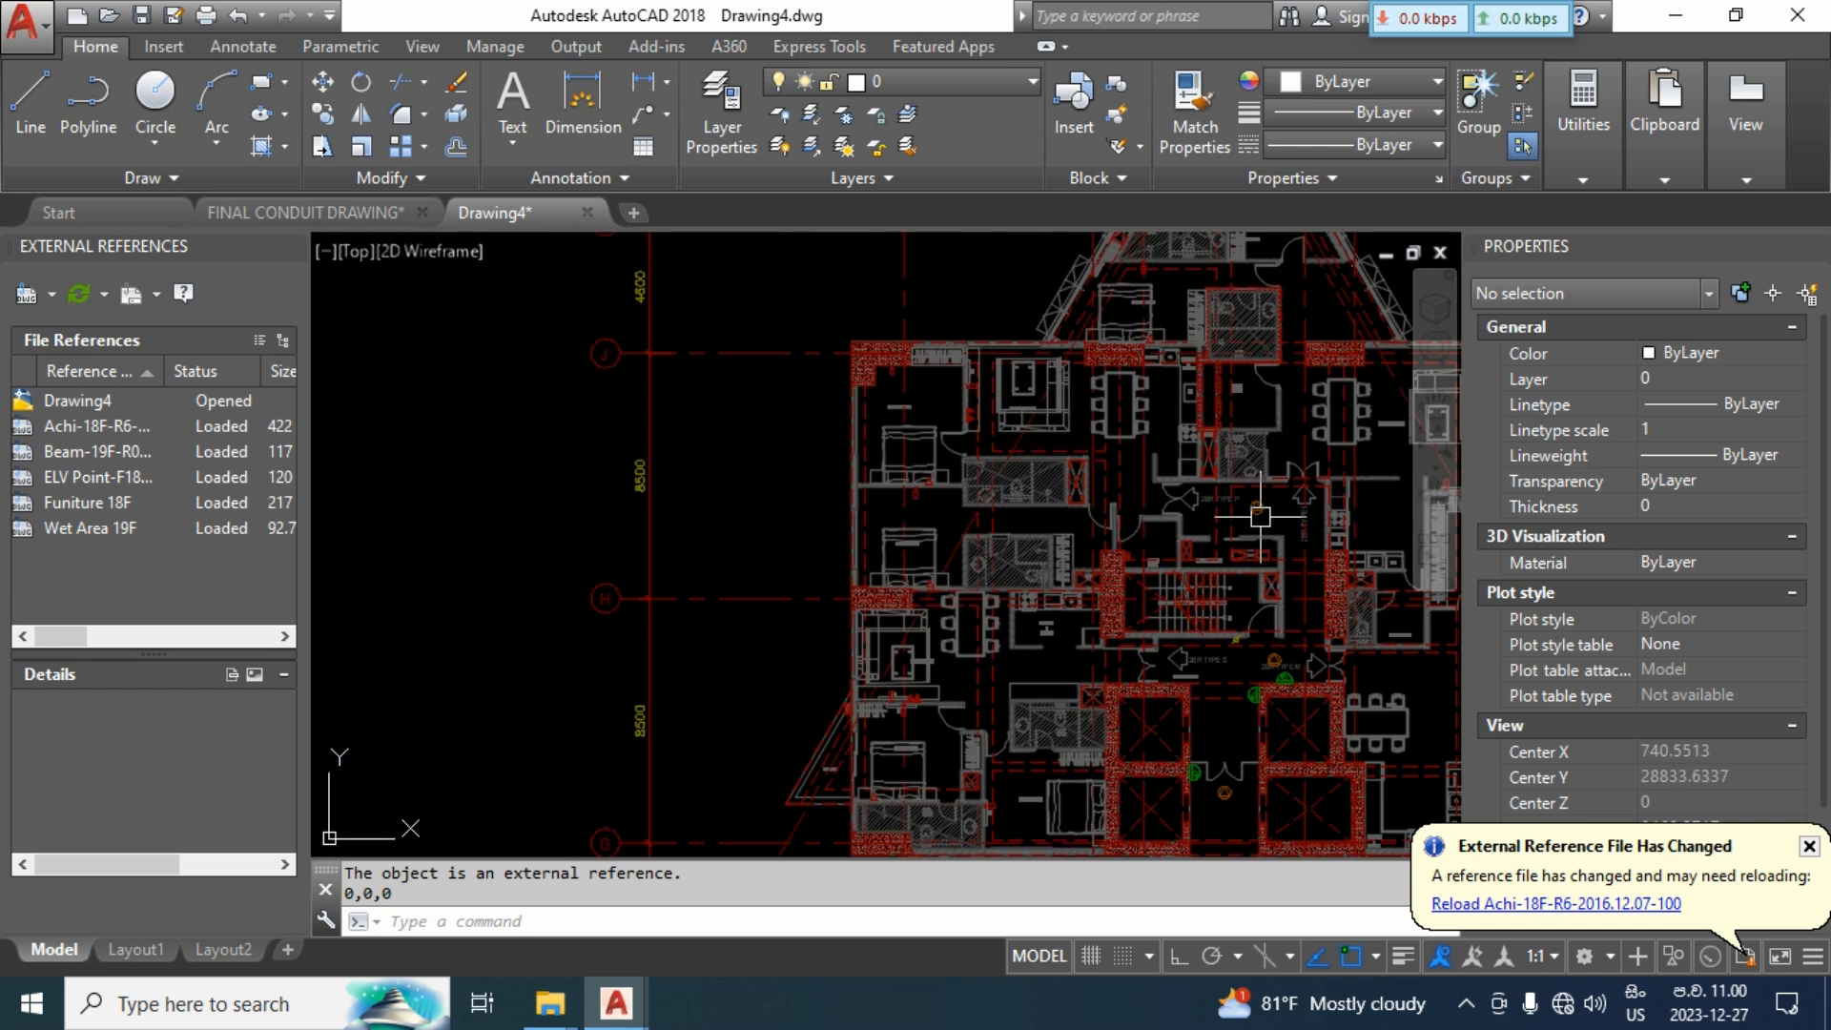
middle_click_drag(1209, 700, 1203, 634)
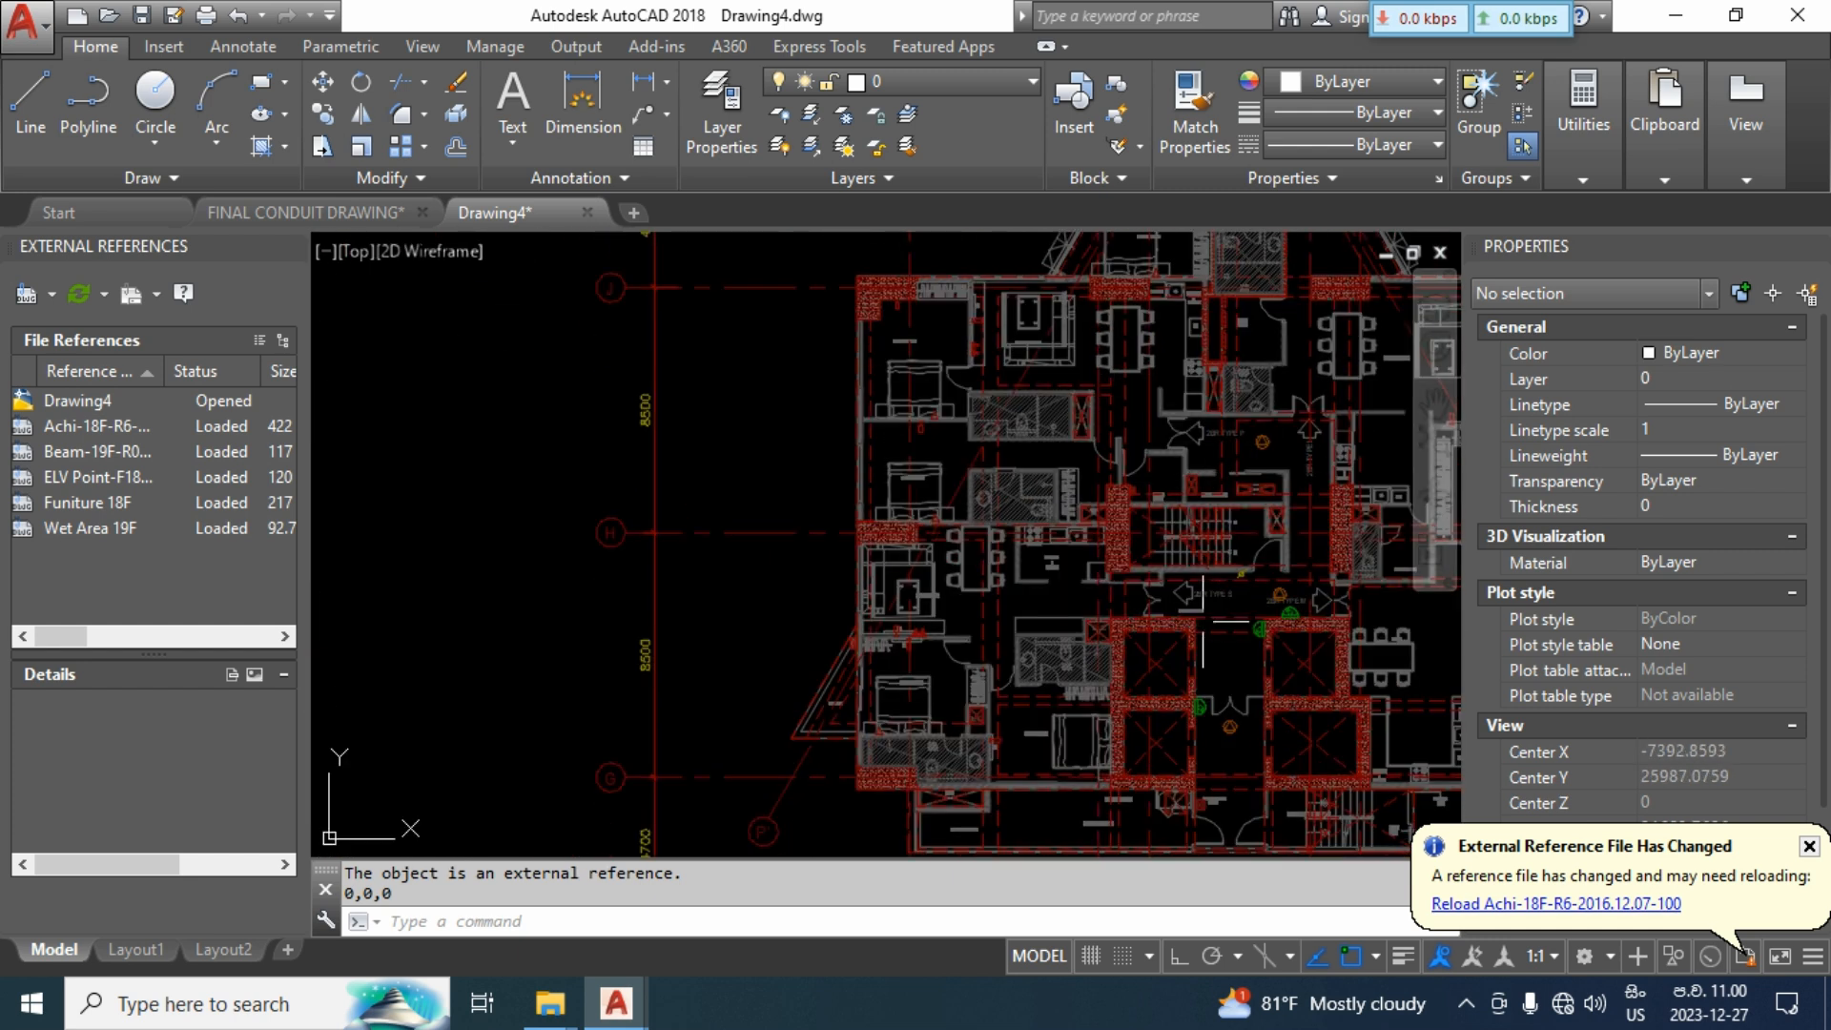
Review the drawing's layers and their properties in the Layer Properties Manager, and close it.
left_click(730, 100)
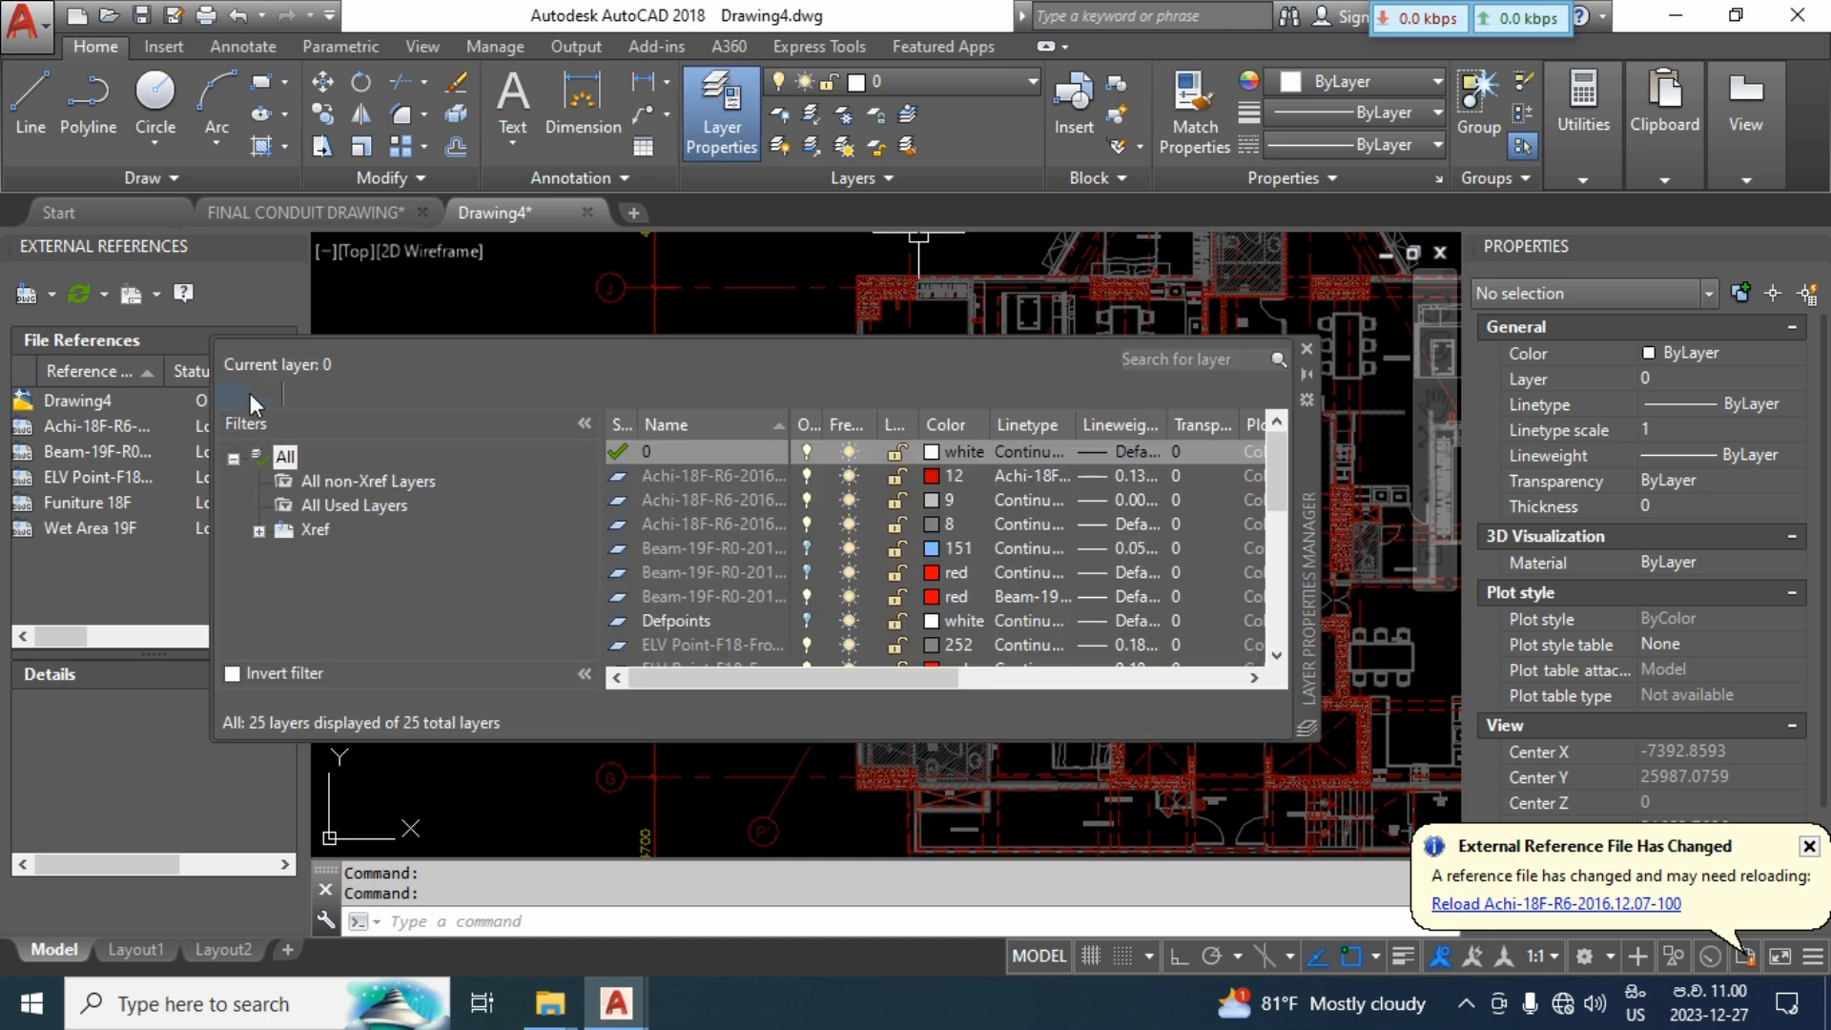
scroll(937, 591, "down", 2)
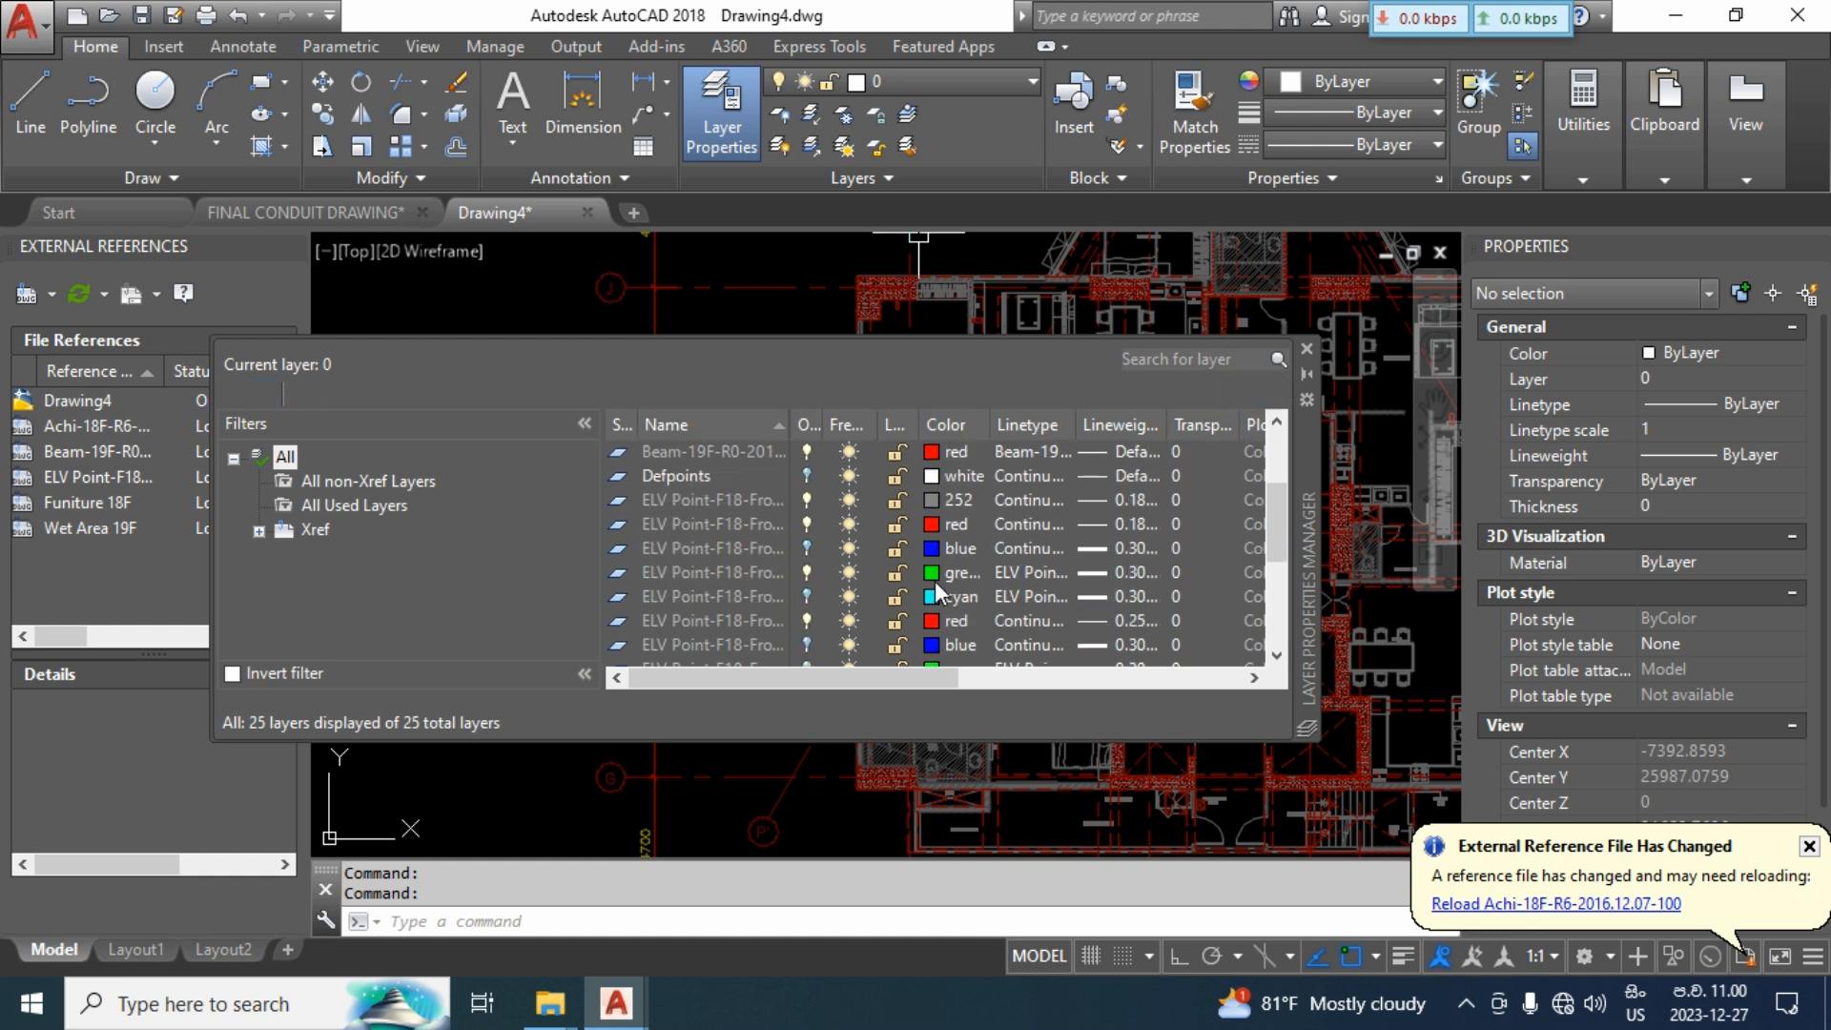
scroll(809, 606, "down", 1)
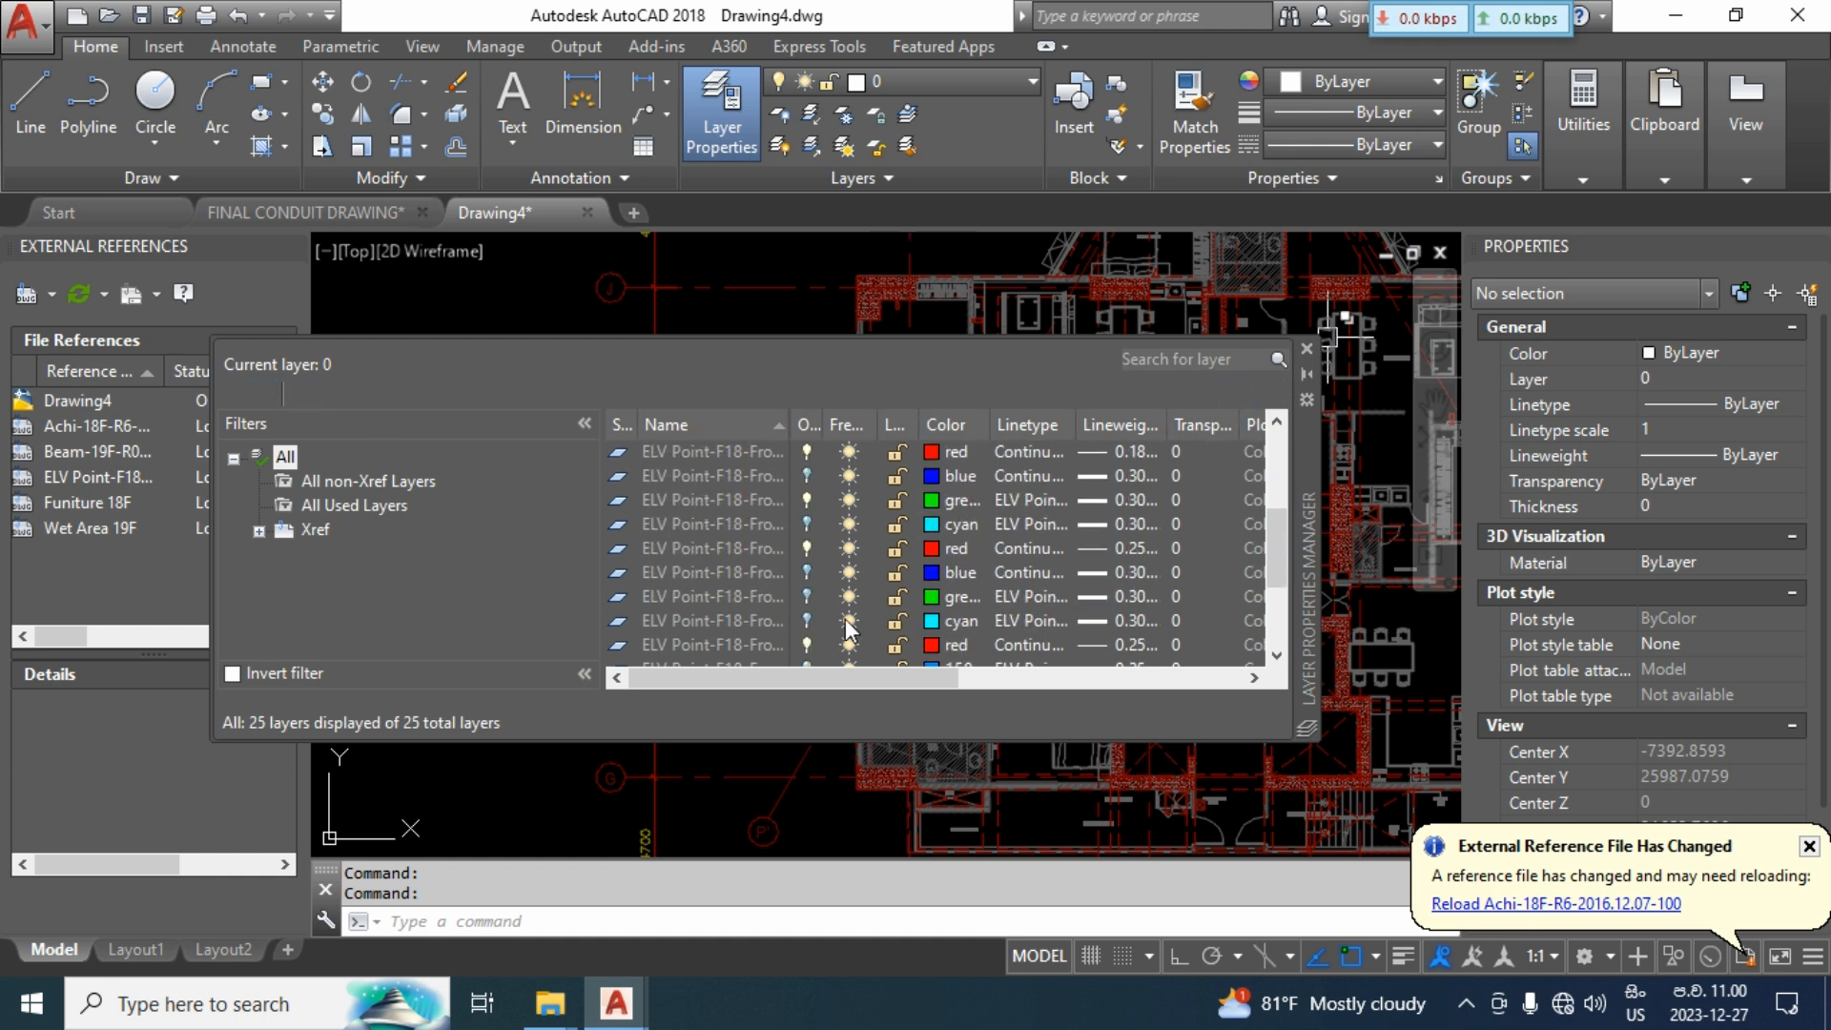
scroll(891, 578, "up", 4)
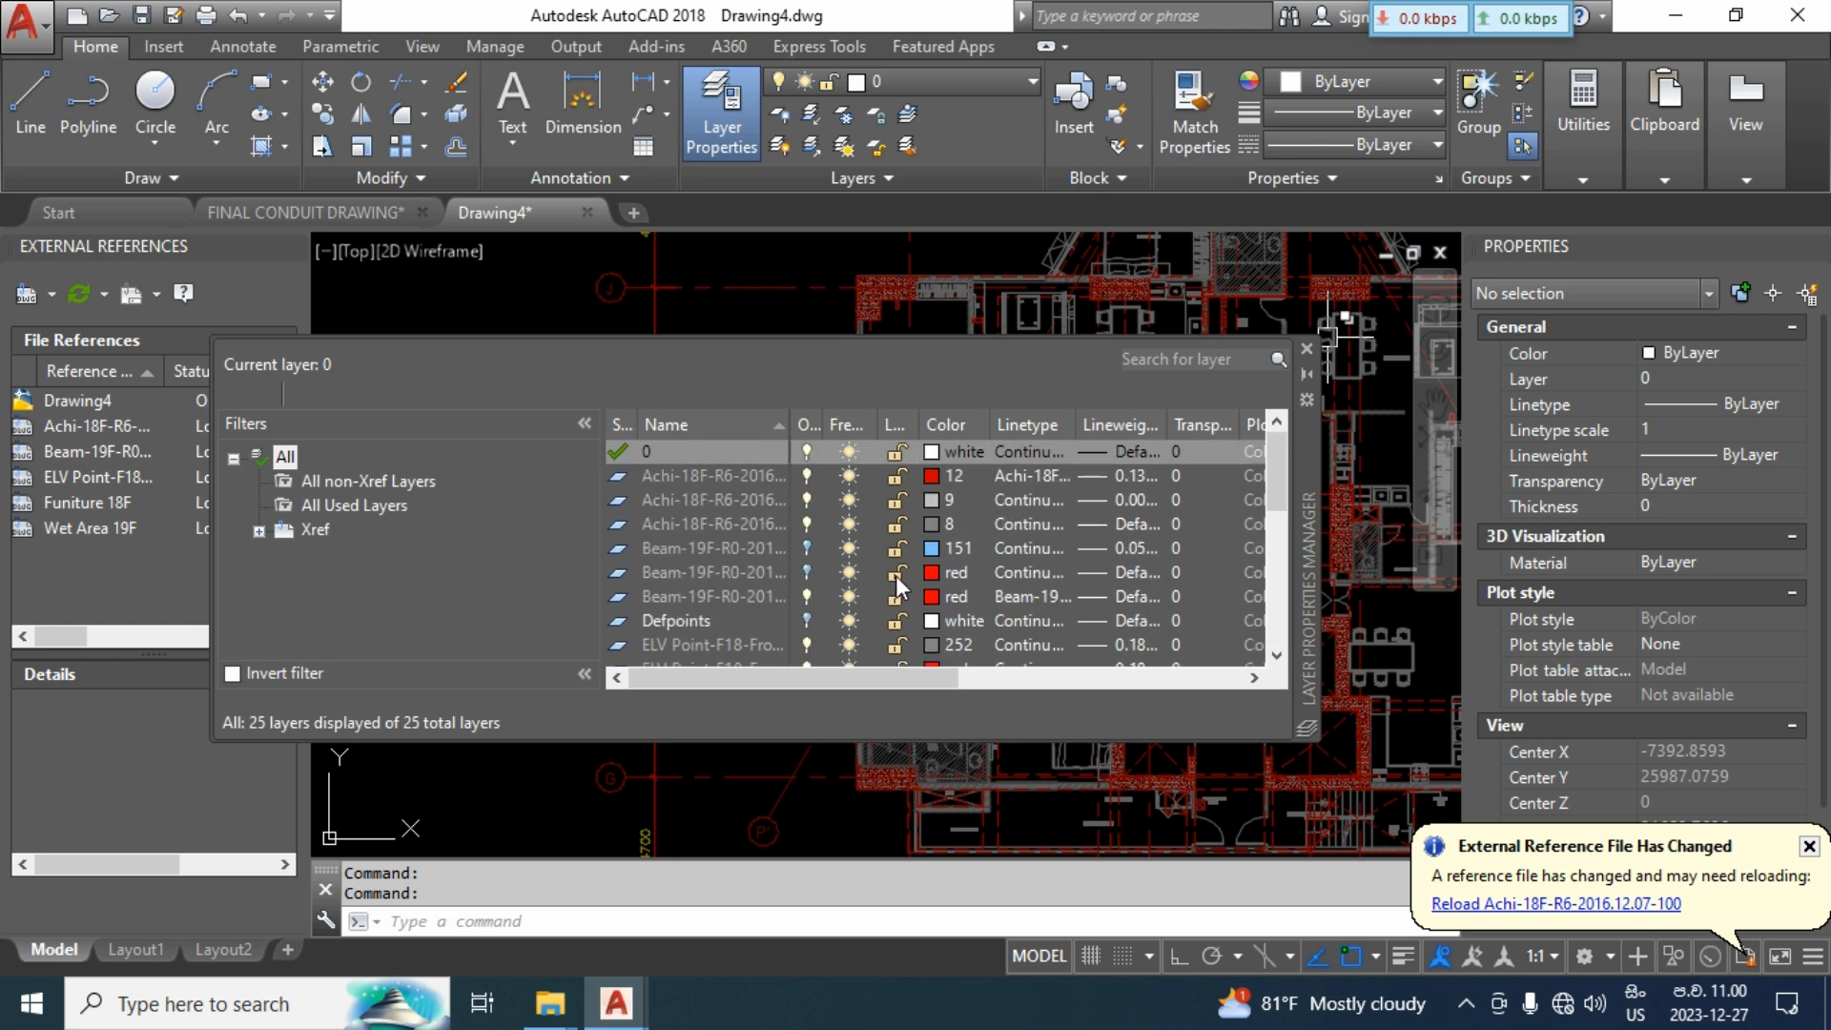
left_click(742, 453)
left_click(1306, 349)
With Ortho on, draw a four-segment conduit line from the ELV point by the lift lobby doors to the living room TV wall, about 10253 mm across.
left_click(34, 93)
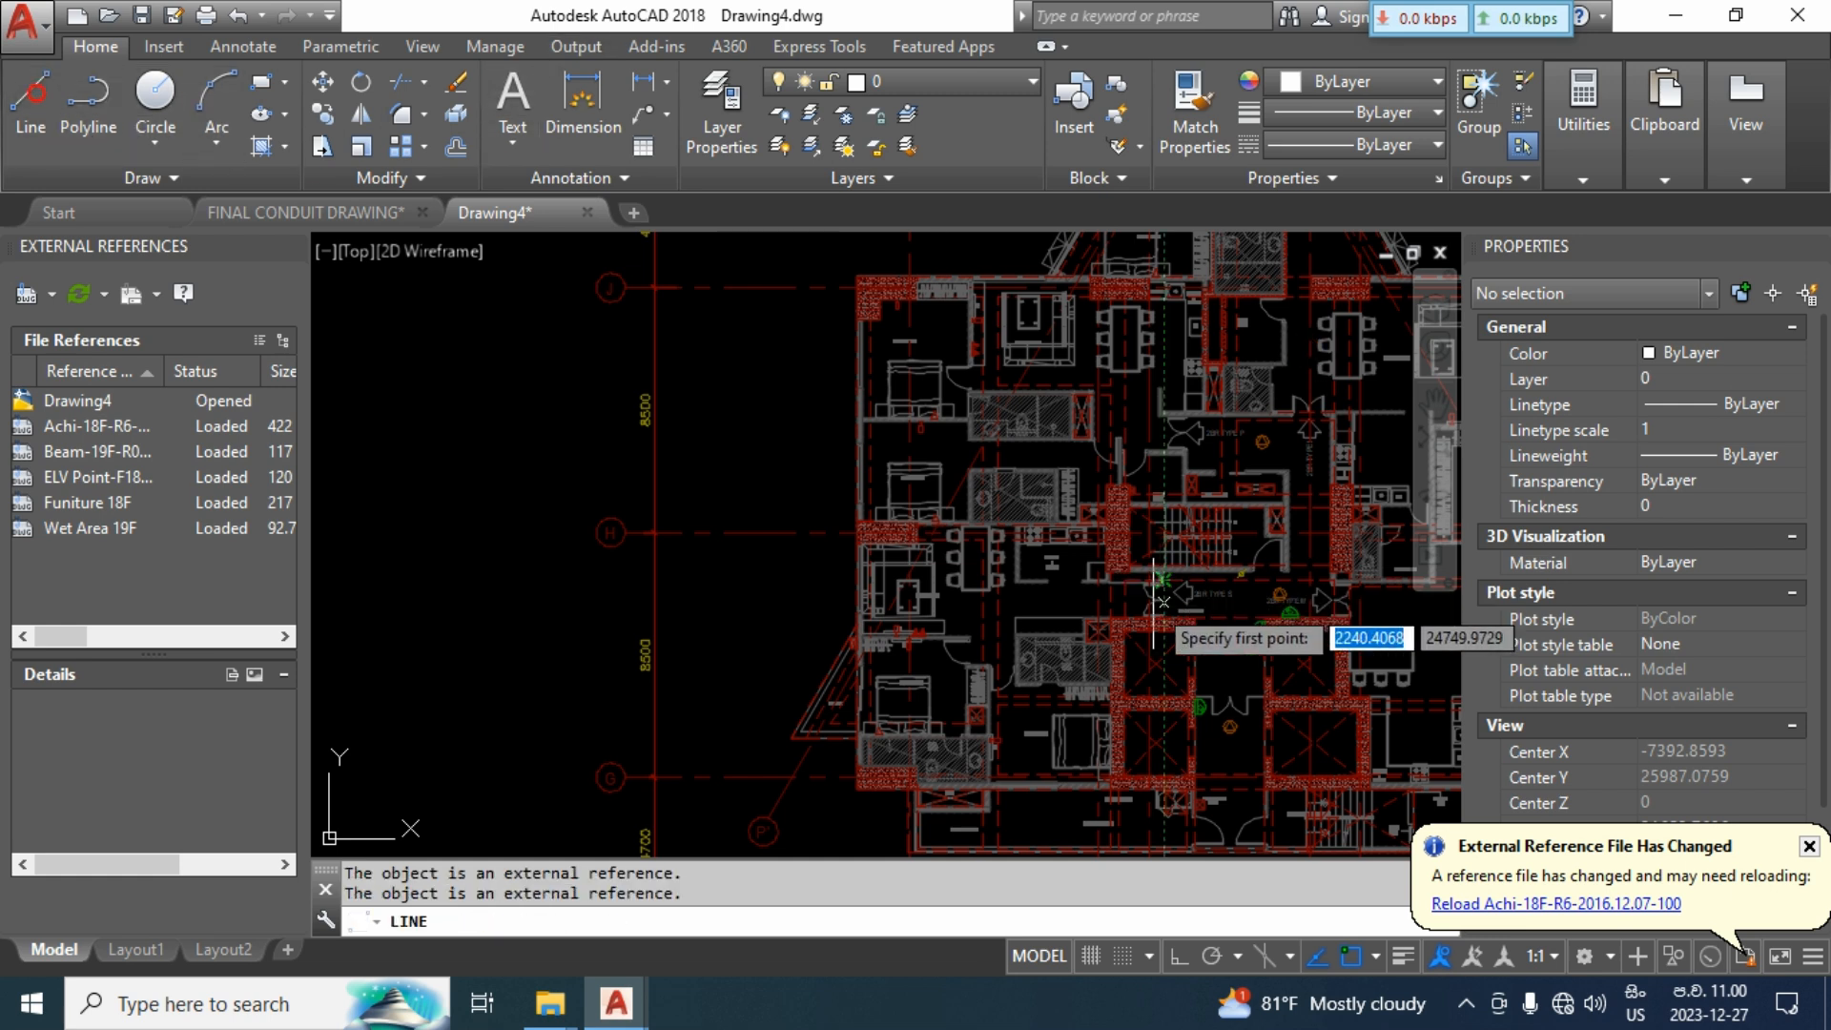
scroll(1083, 709, "up", 6)
left_click(1083, 710)
scroll(1084, 709, "down", 3)
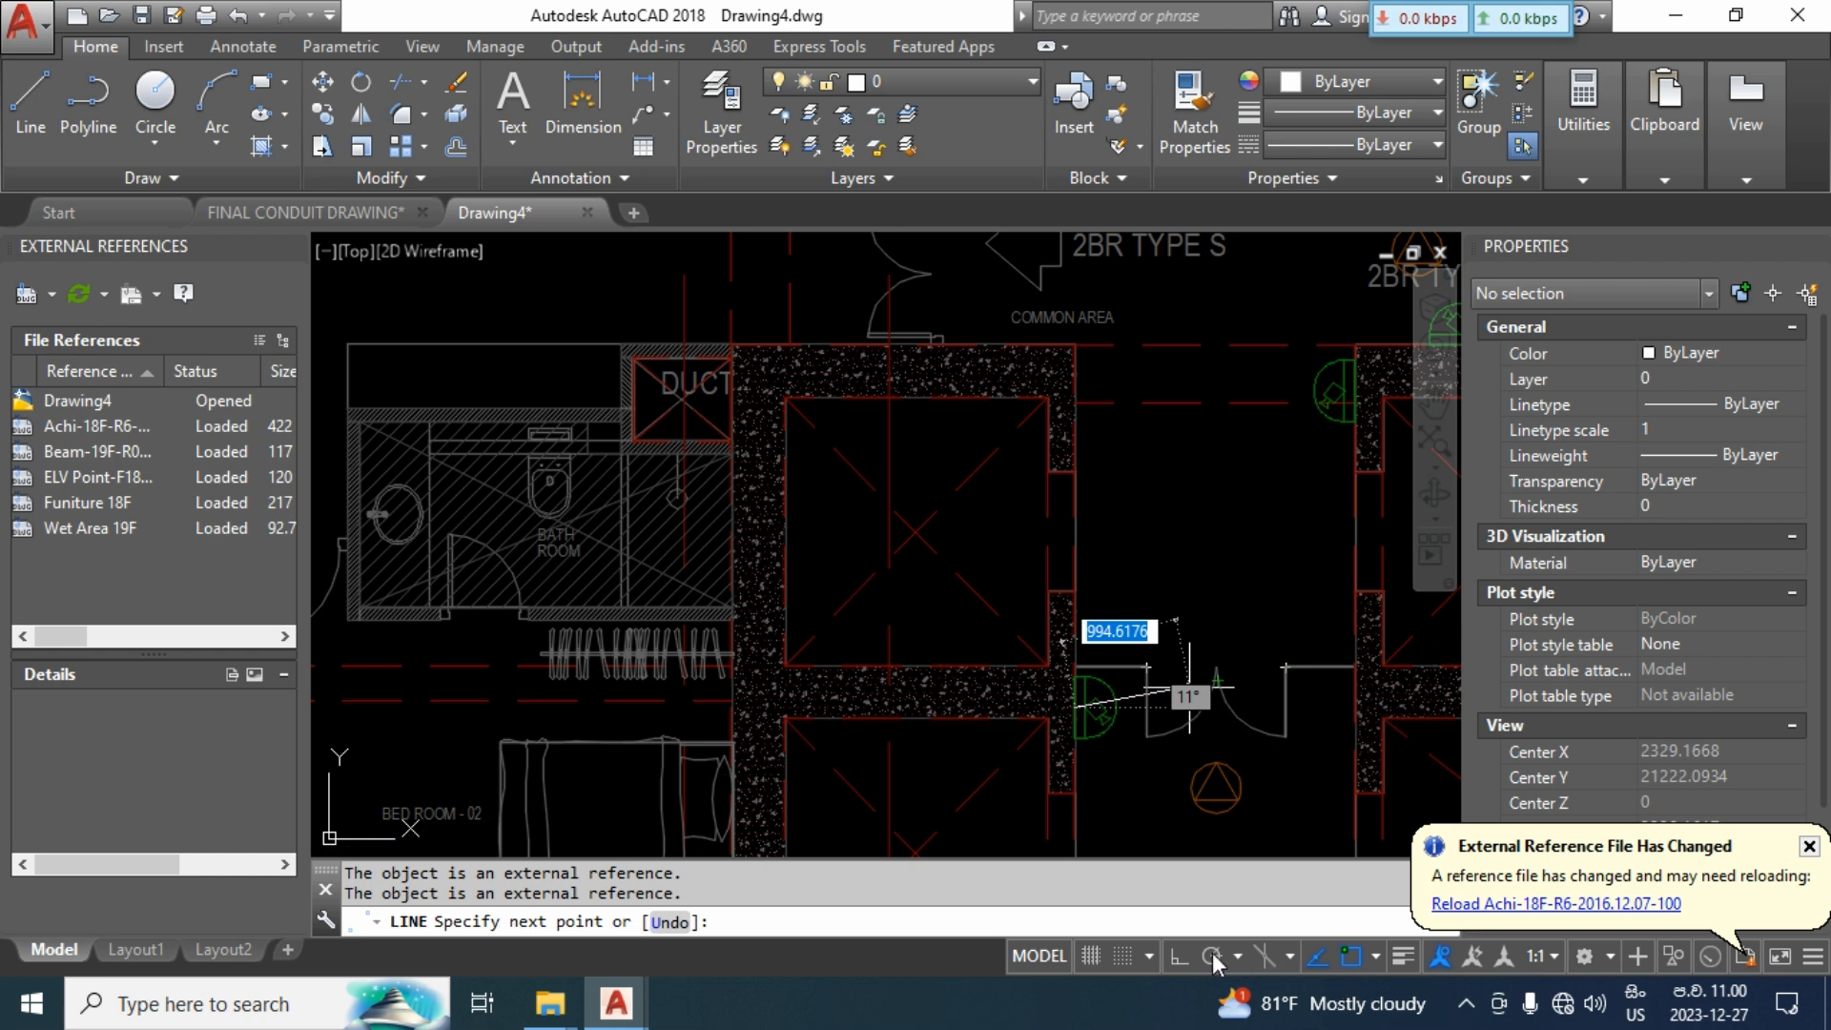
left_click(1179, 955)
left_click(1172, 706)
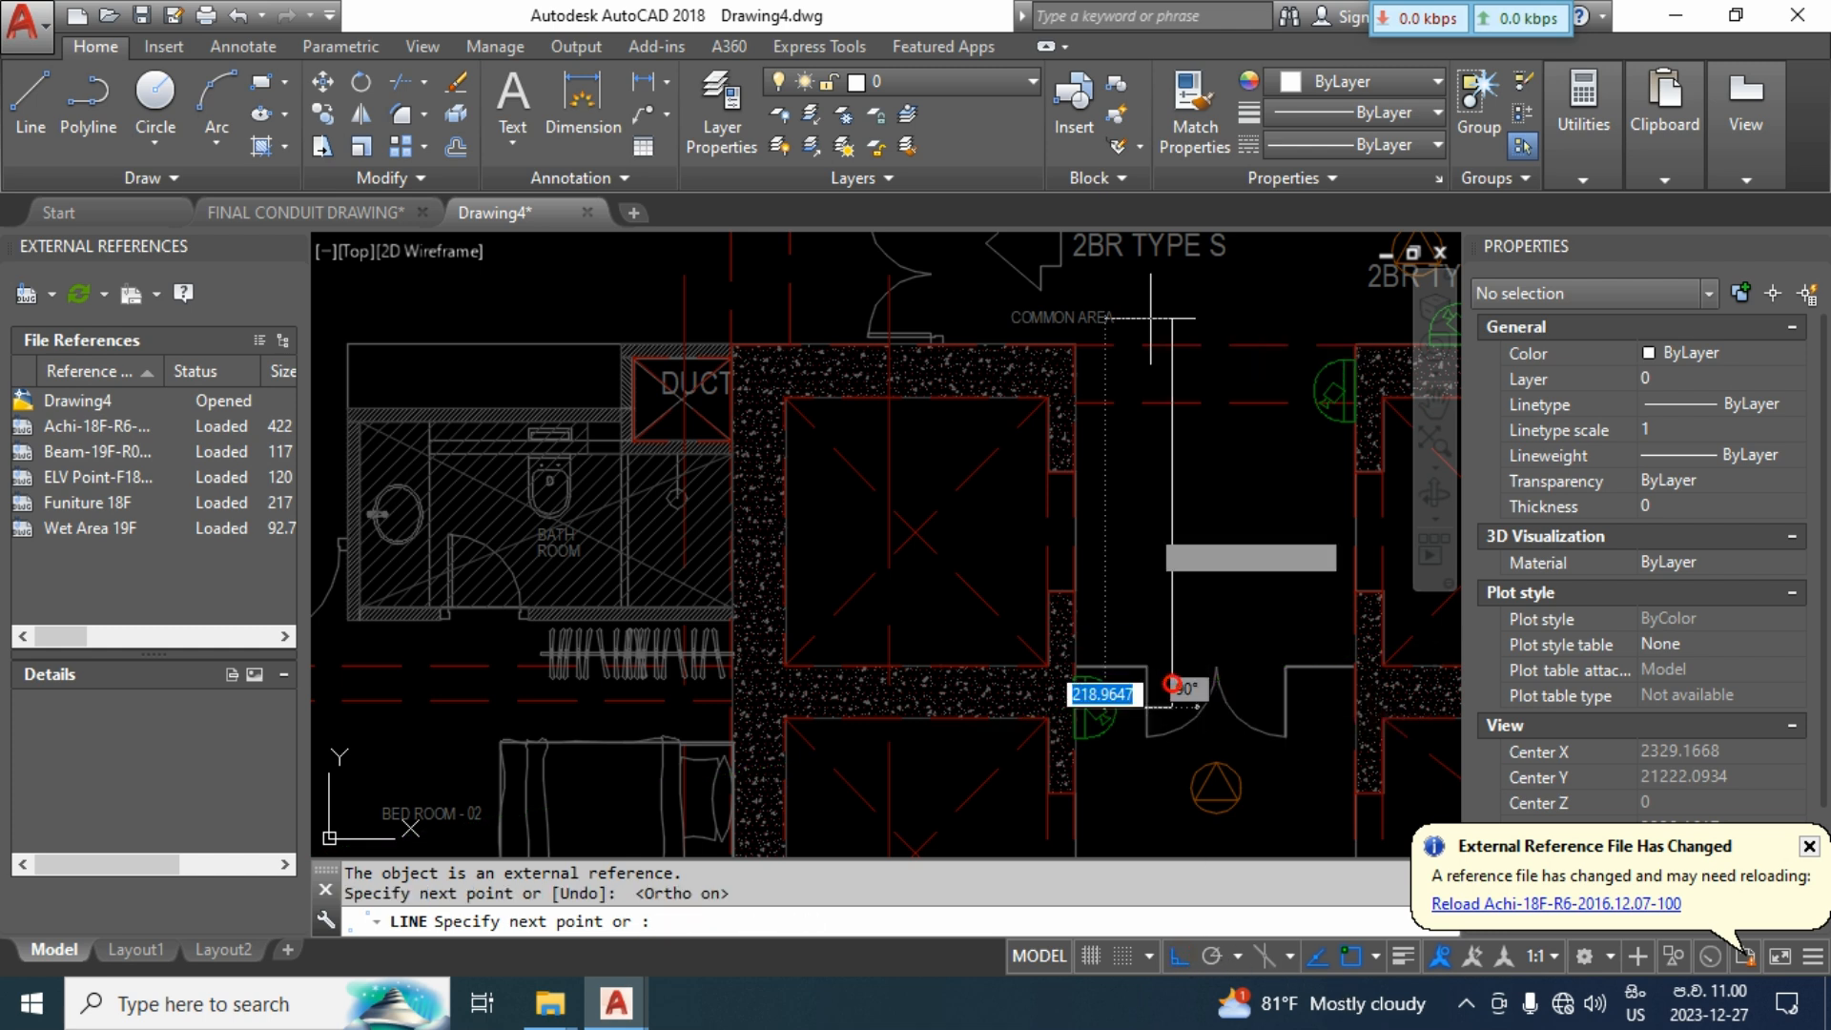
left_click(1172, 300)
middle_click_drag(631, 278, 1549, 504)
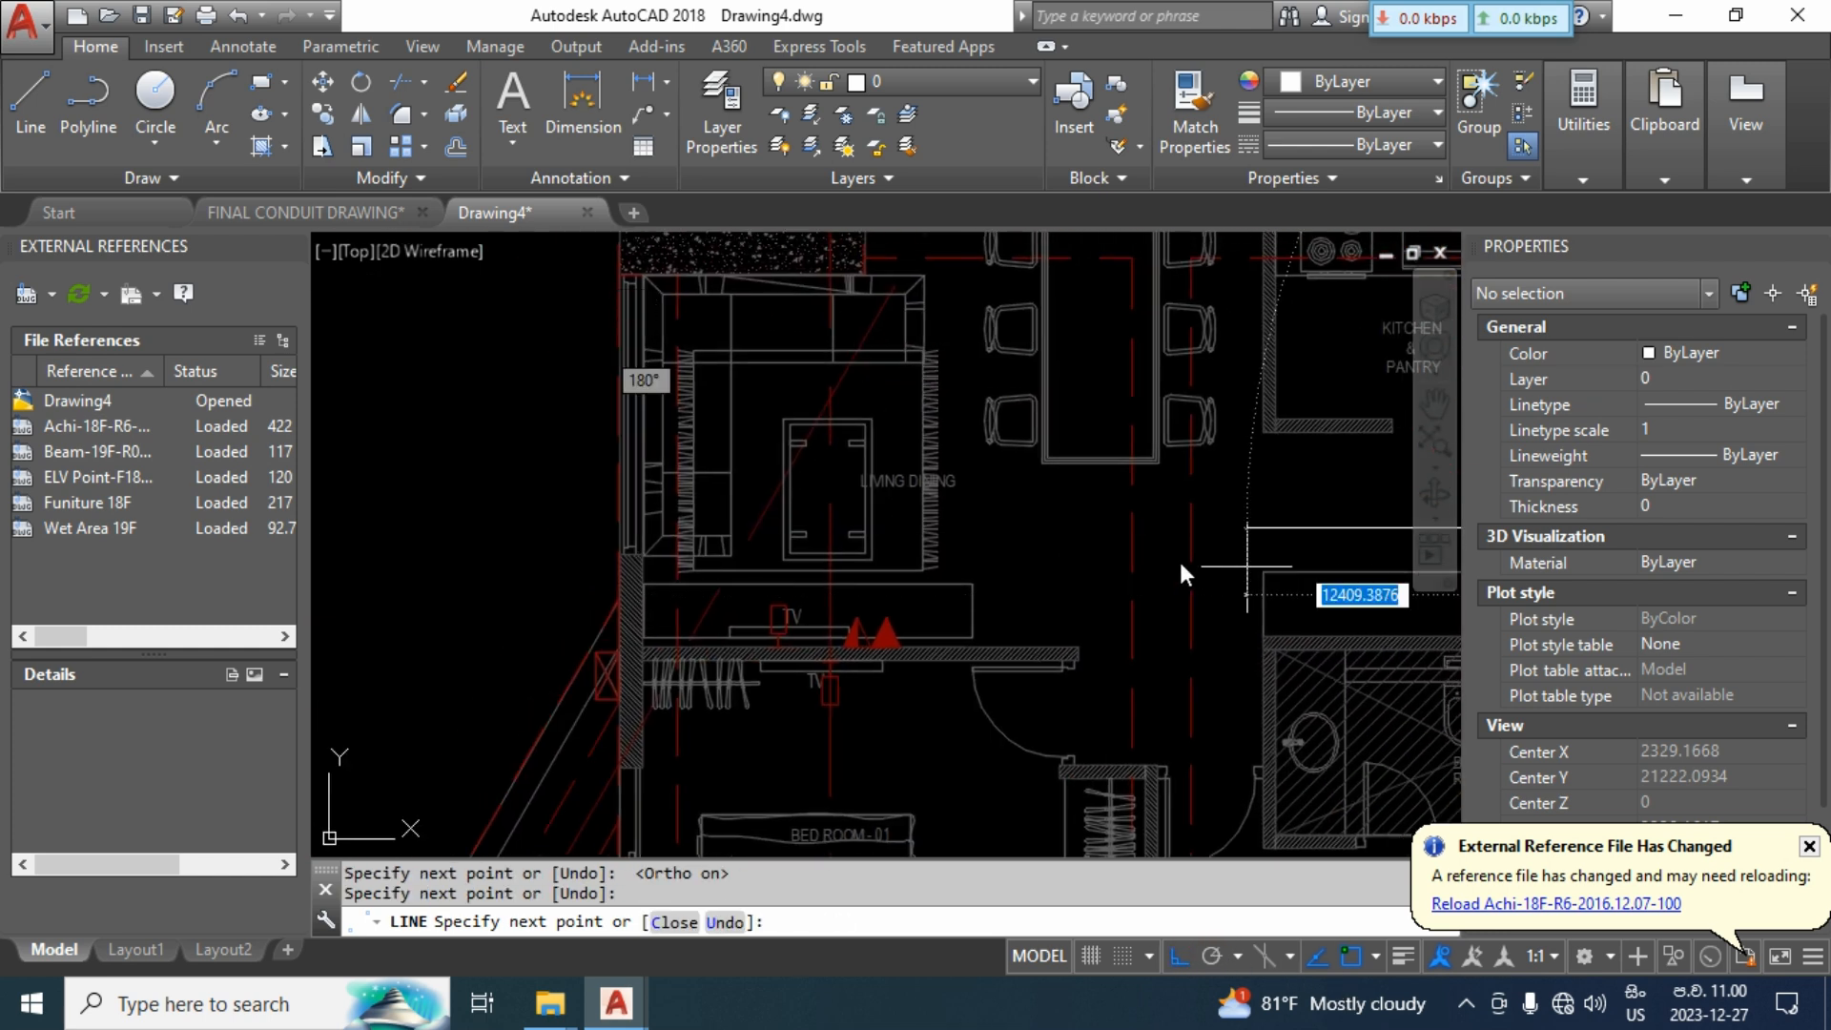
left_click(890, 528)
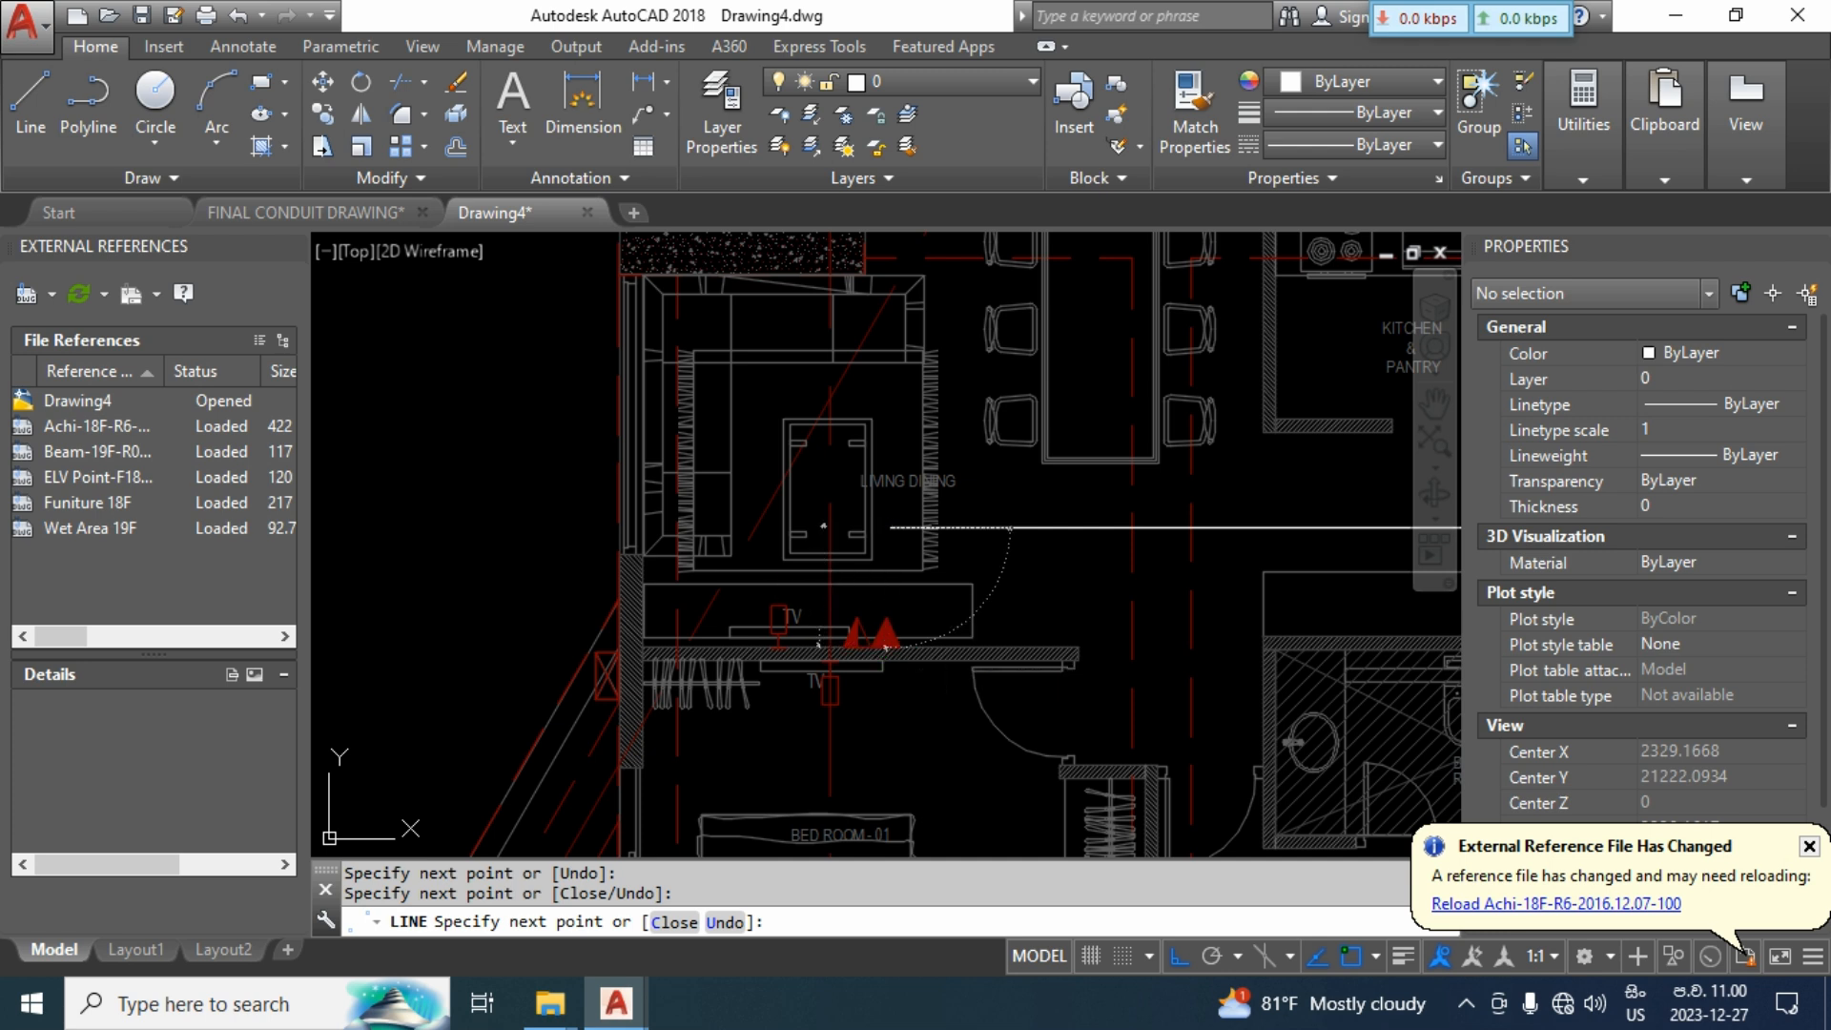
left_click(887, 646)
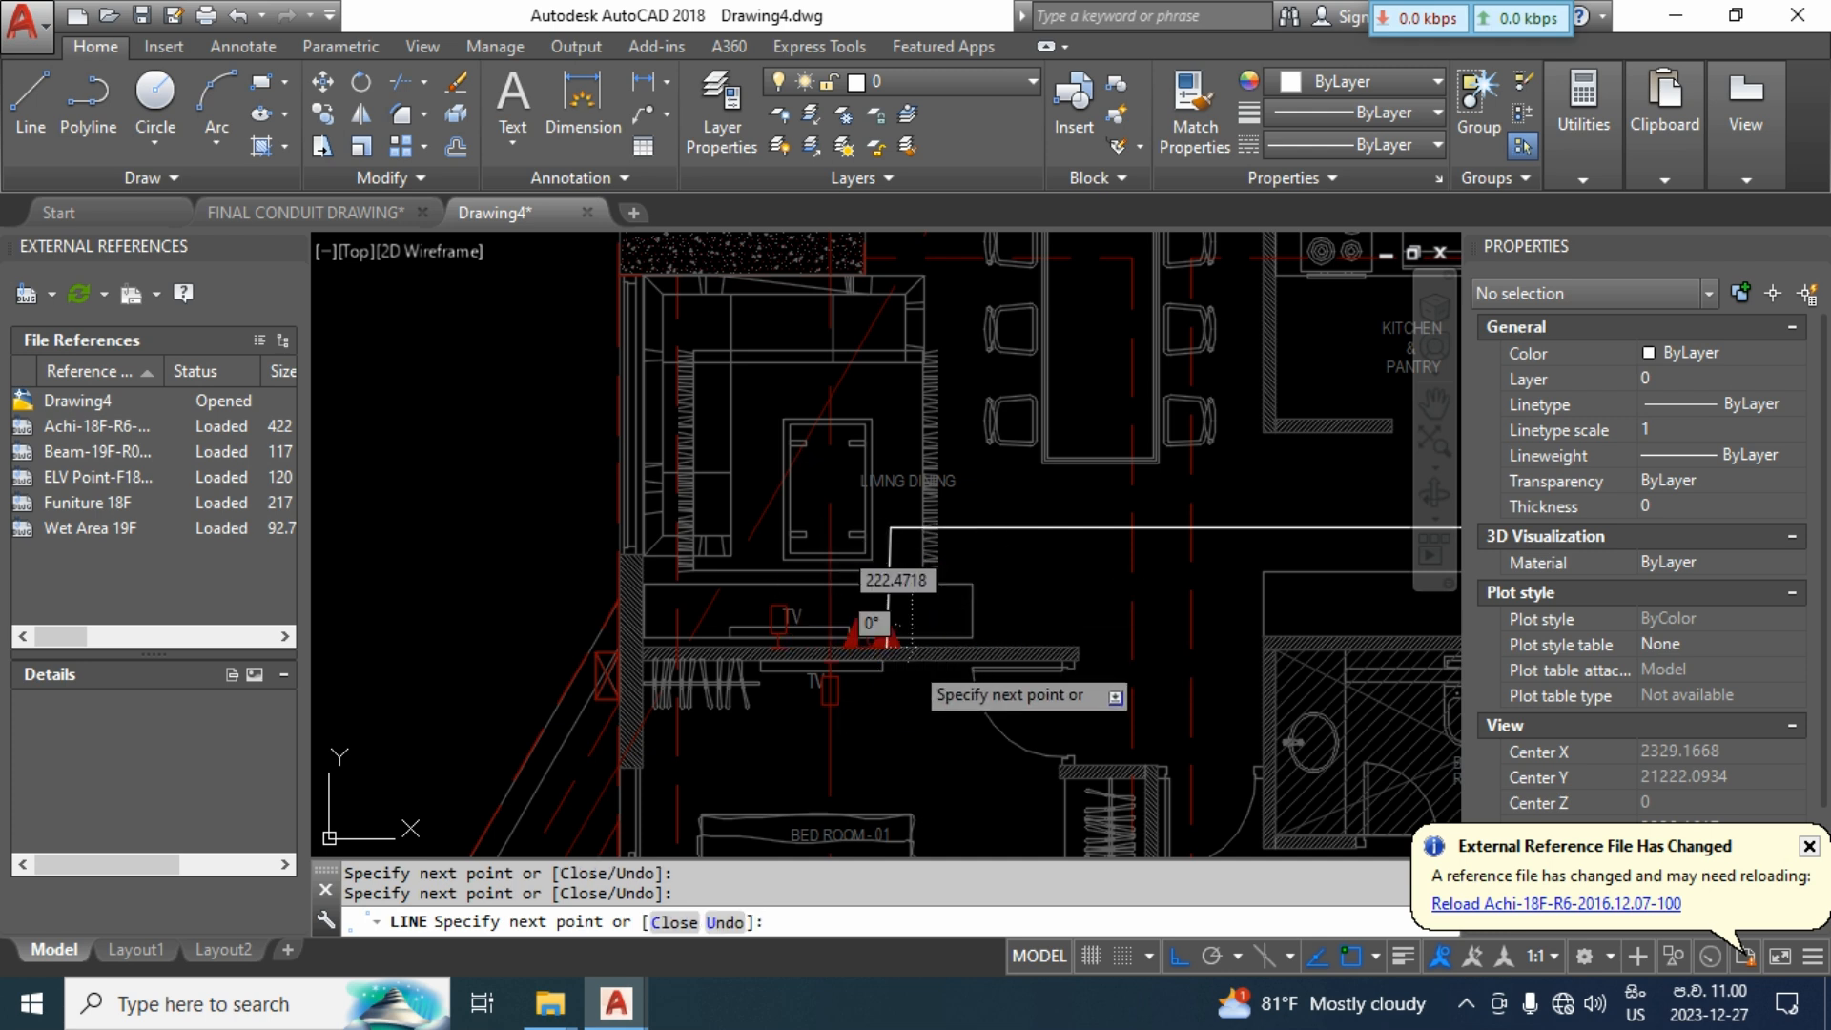
key("Escape")
scroll(934, 658, "down", 5)
middle_click_drag(1068, 633, 837, 670)
middle_click_drag(716, 522, 887, 531)
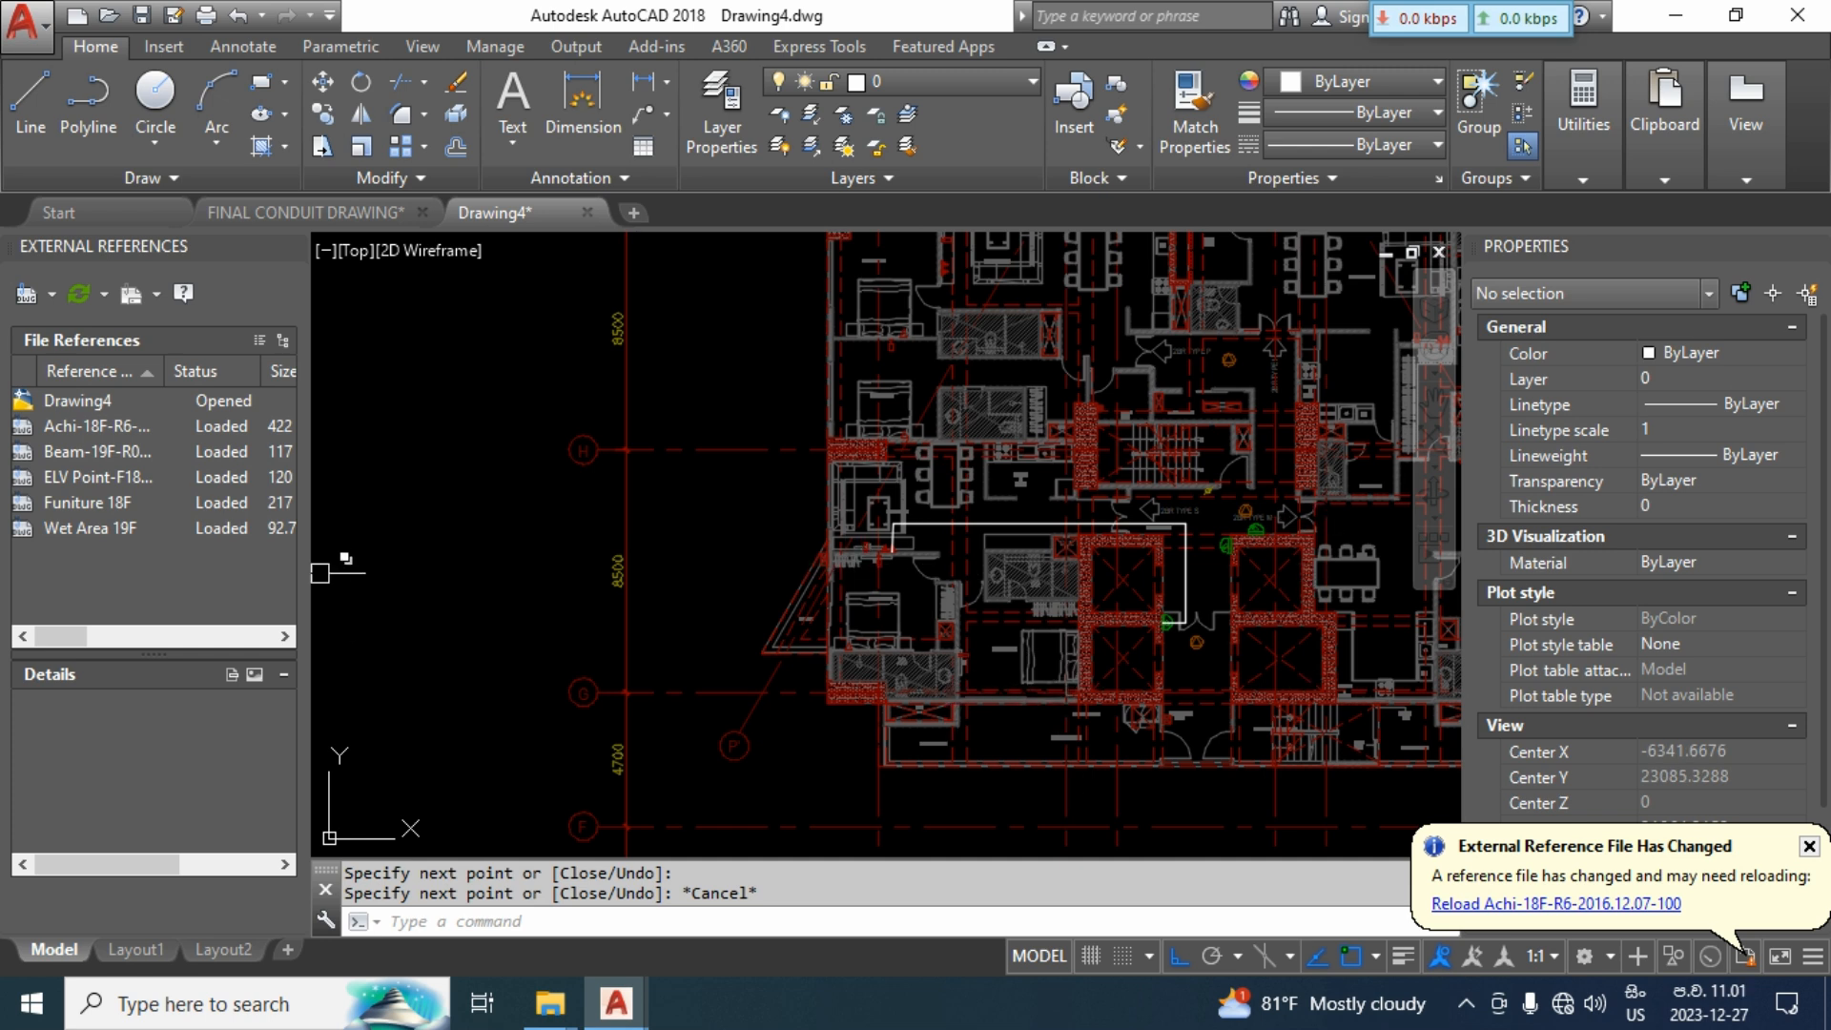
Unload all five external references together, and reload them into the drawing.
left_click_drag(108, 553, 69, 436)
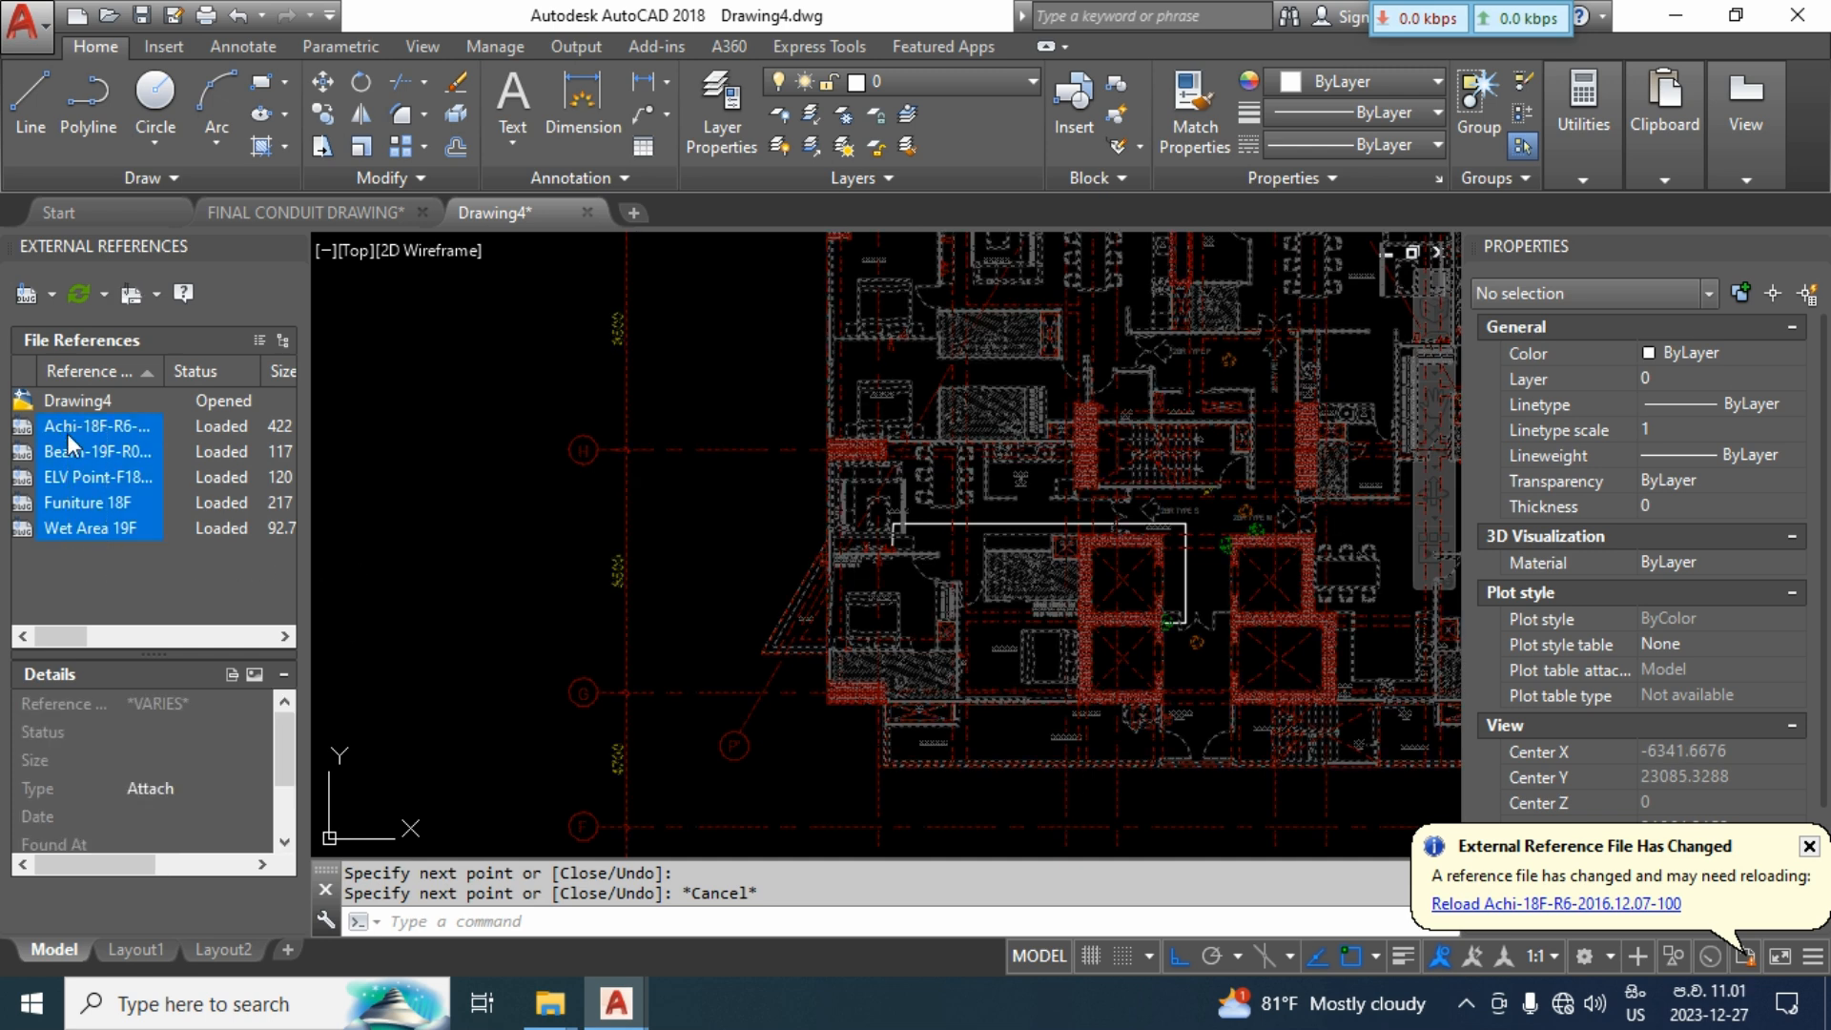
right_click(72, 441)
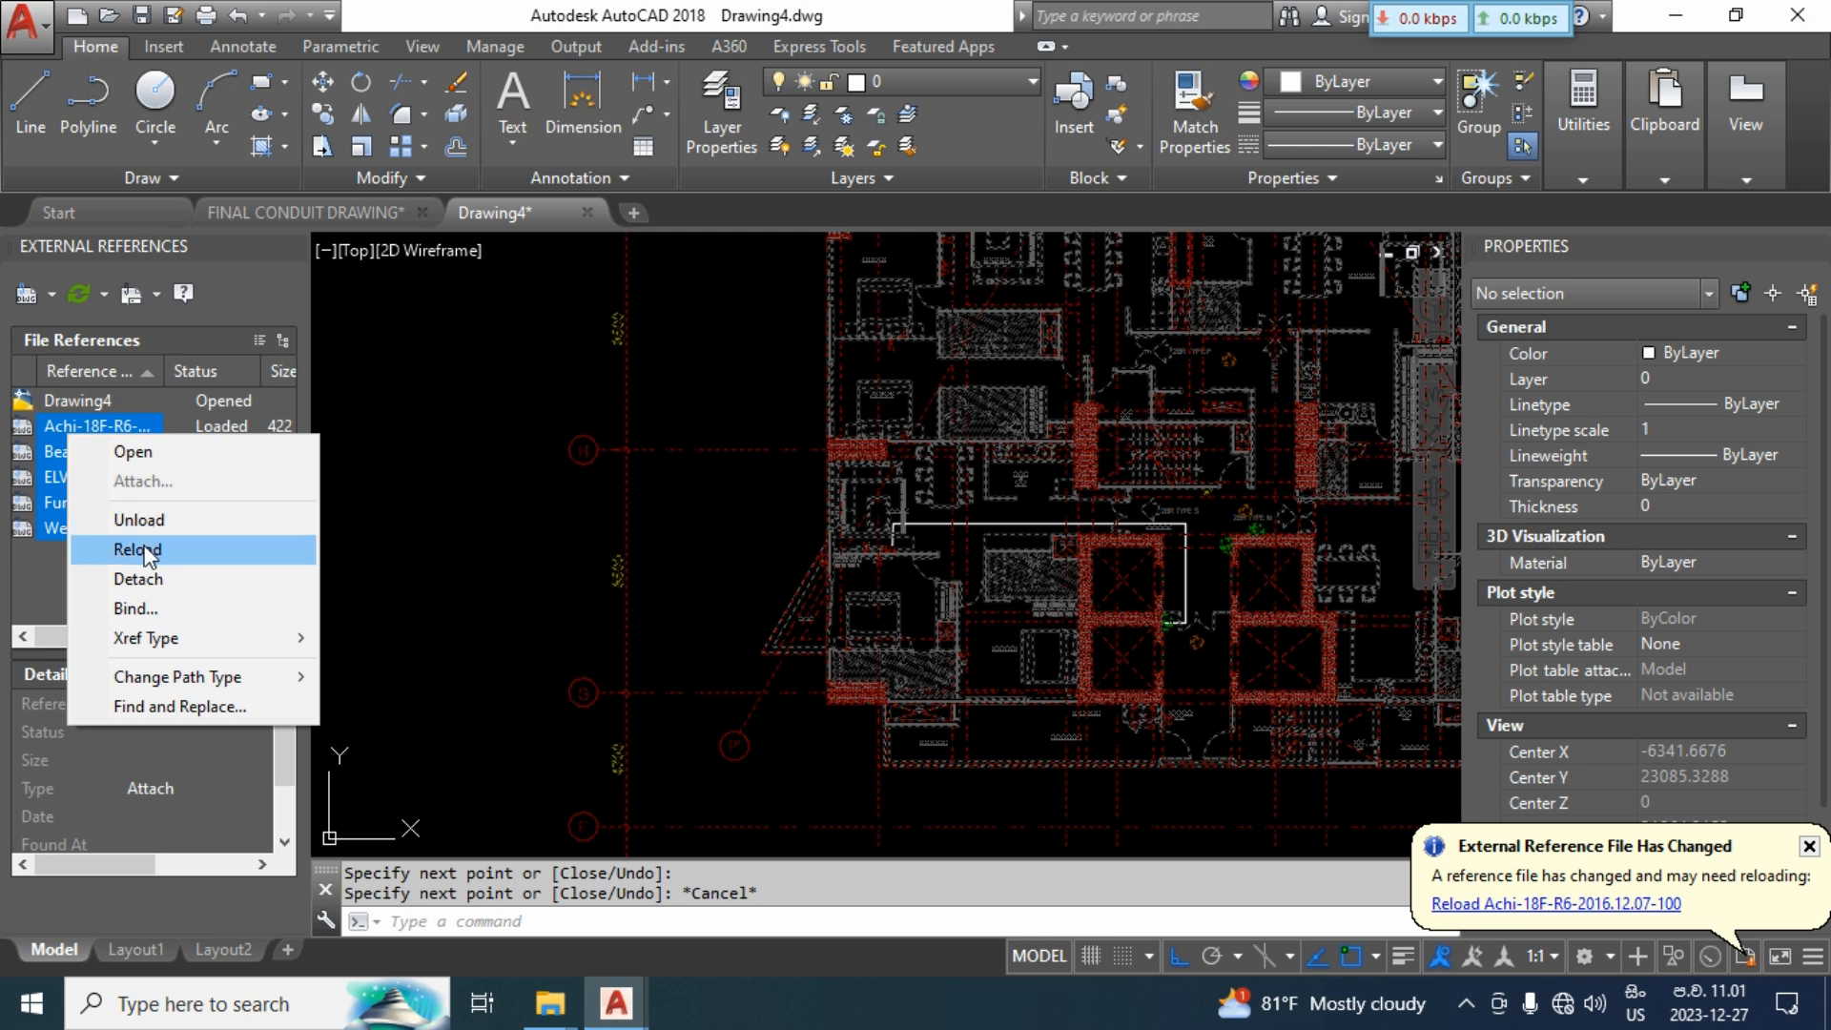
left_click(156, 524)
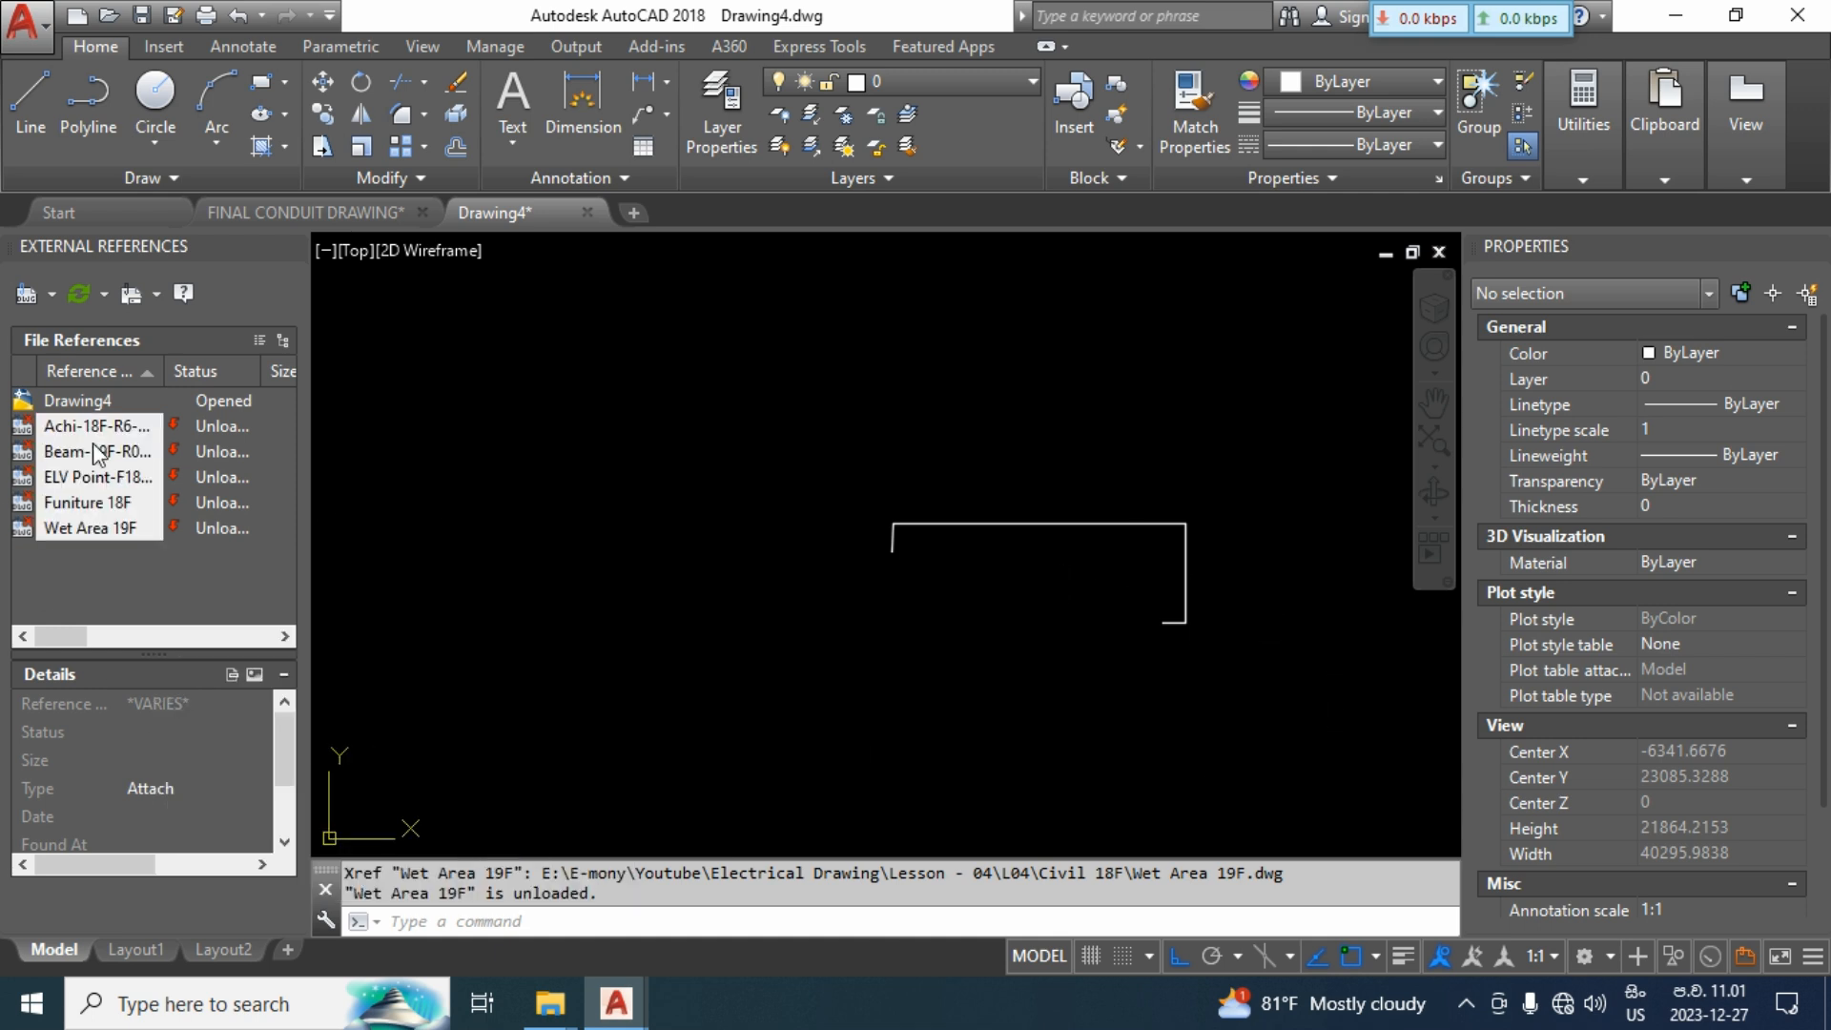
right_click(101, 432)
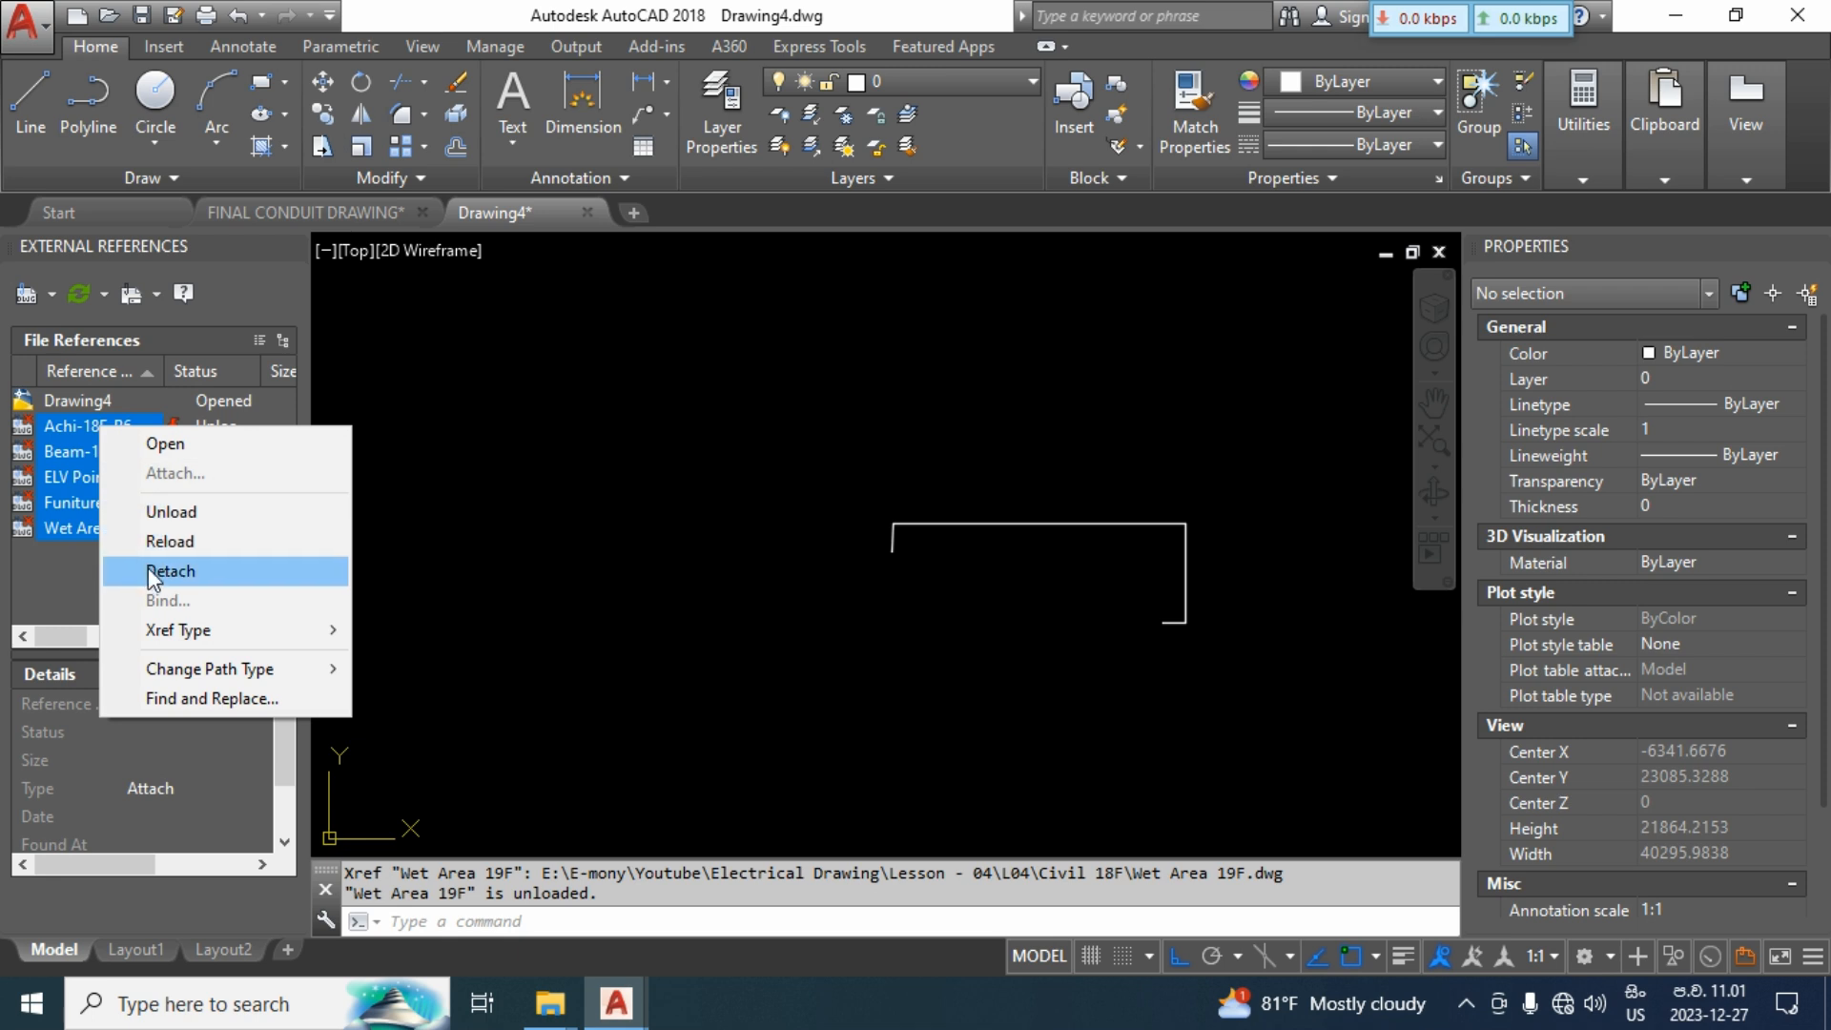
left_click(157, 540)
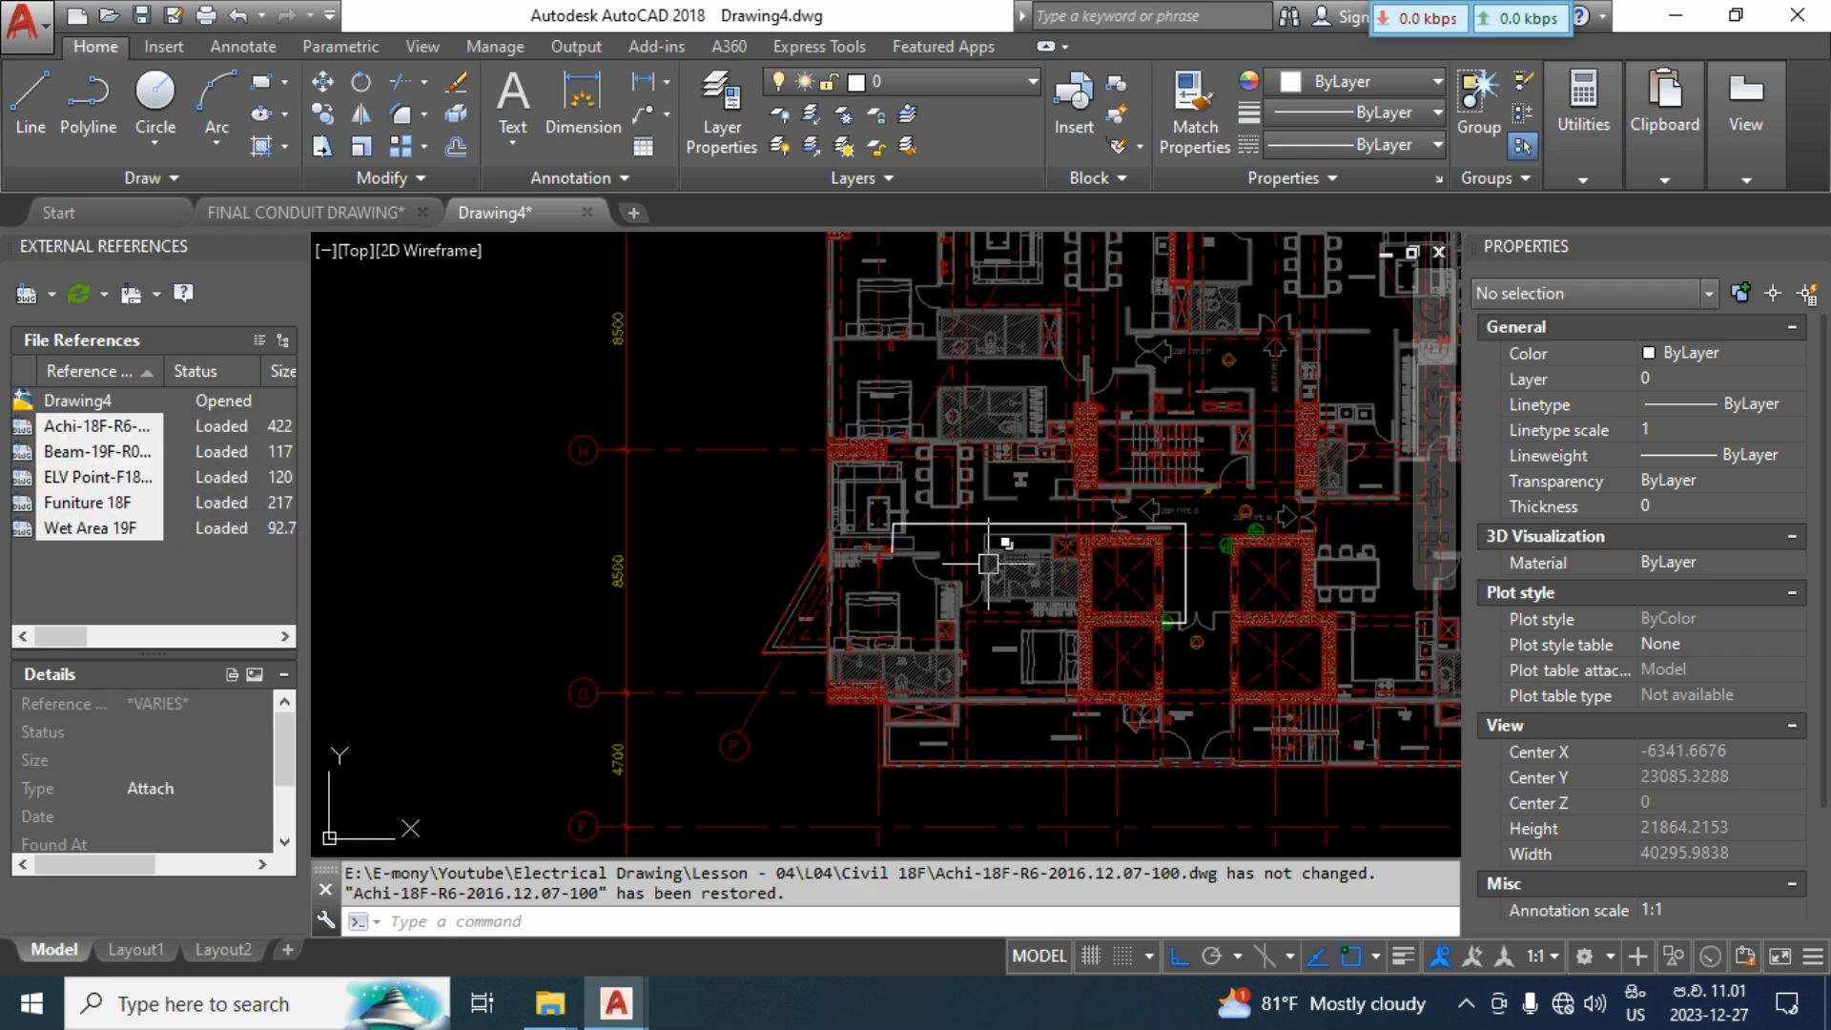
Detach the ELV Point-F18 external reference from the drawing.
left_click(91, 483)
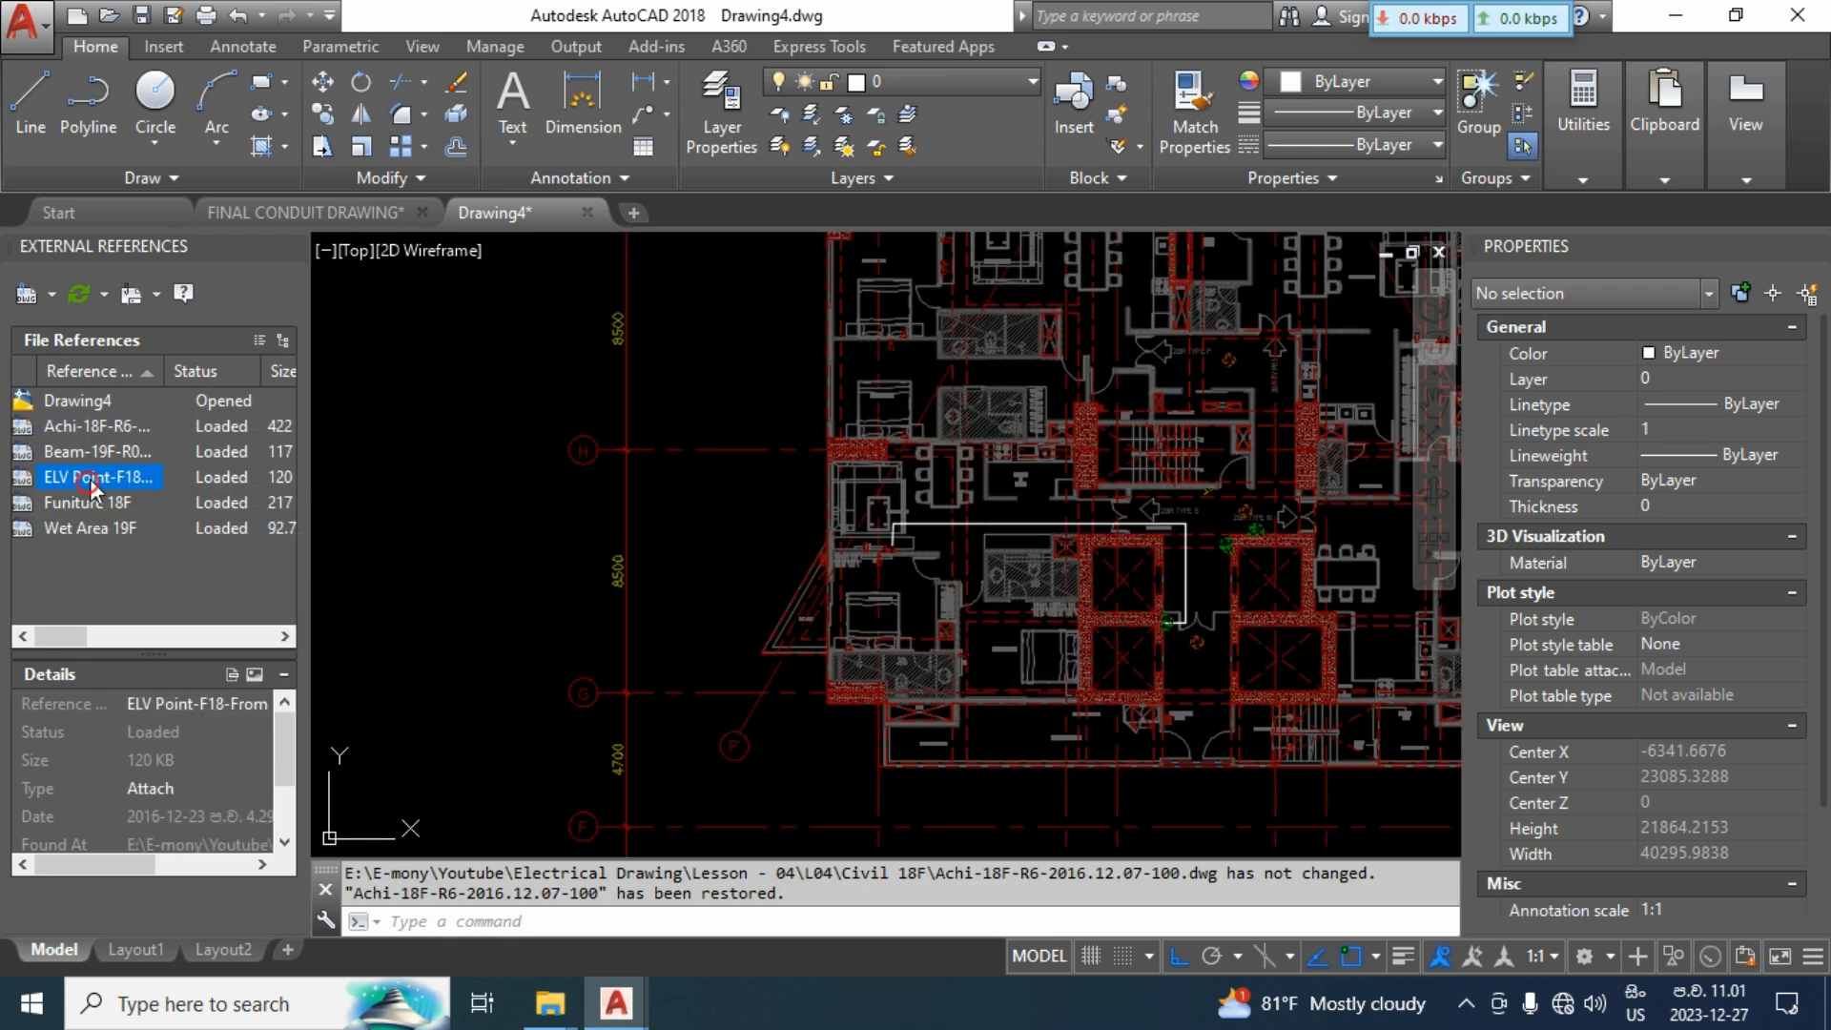
right_click(91, 483)
left_click(179, 624)
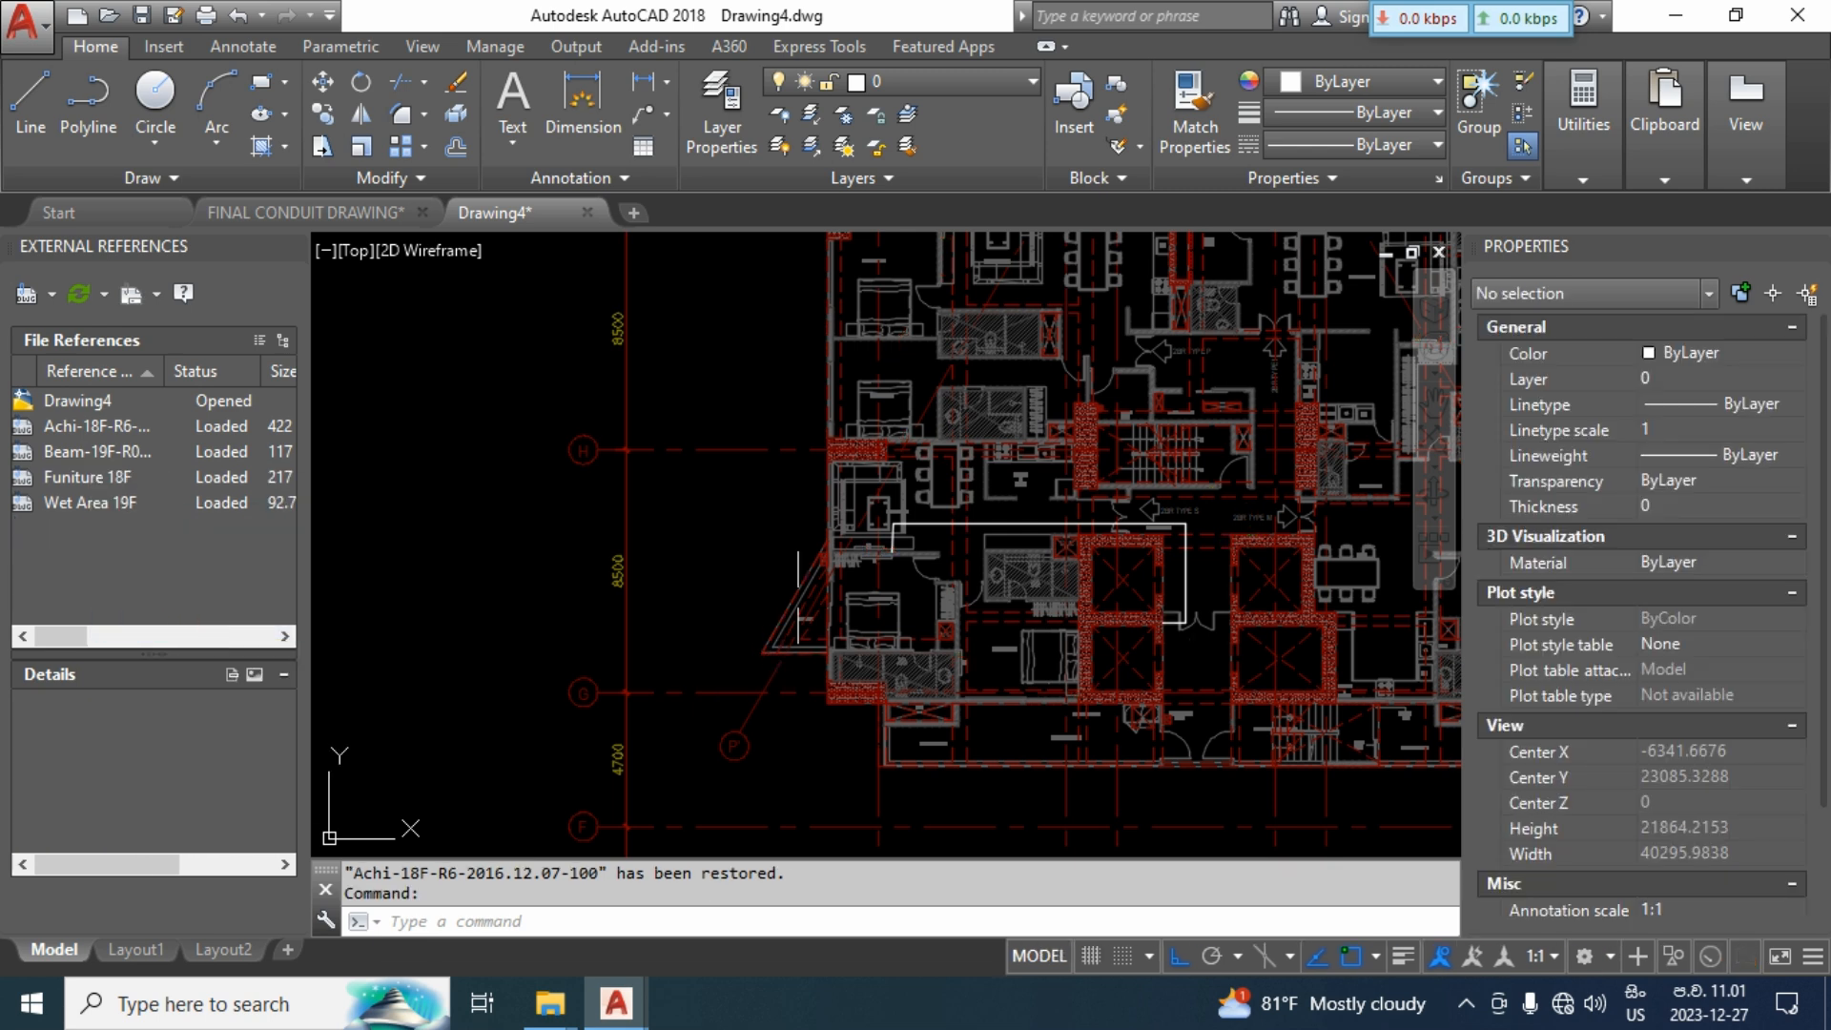
Erase the long horizontal conduit line and the vertical segments at both of its ends.
left_click(906, 523)
scroll(908, 539, "up", 4)
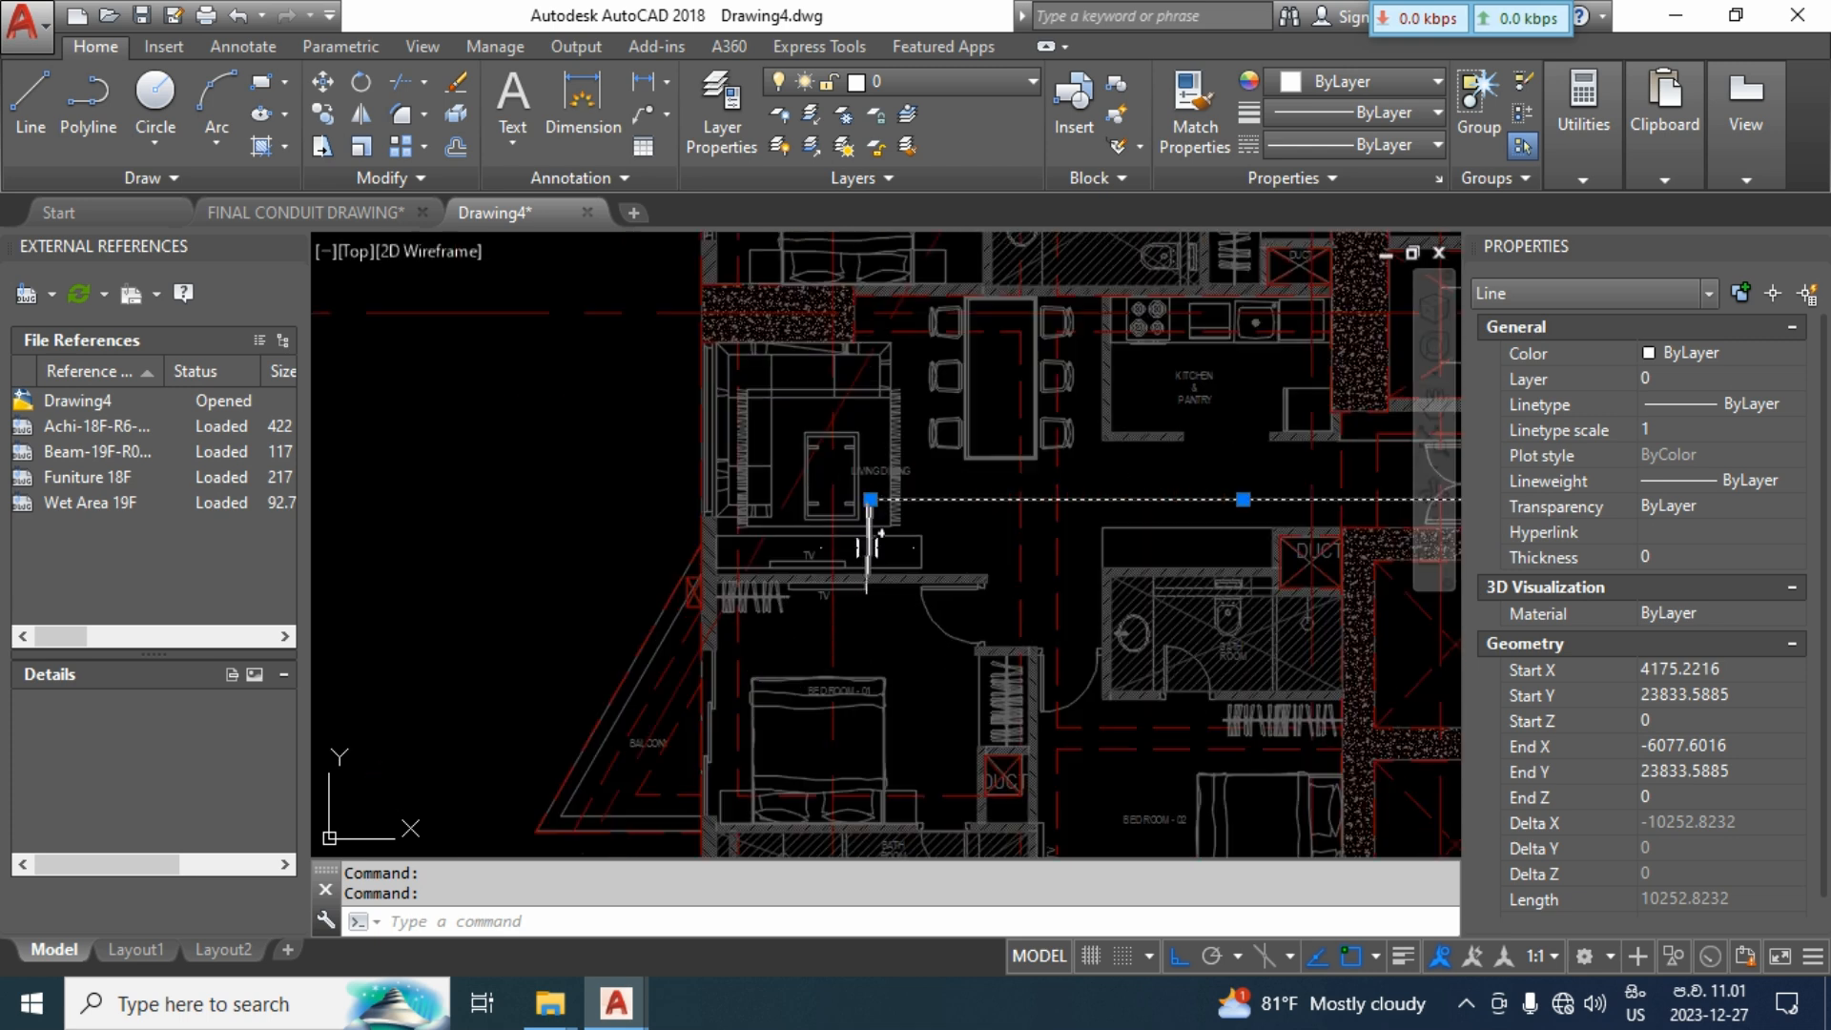
left_click(869, 543)
type("E")
key("Return")
scroll(1245, 637, "down", 3)
left_click(1245, 637)
key("Escape")
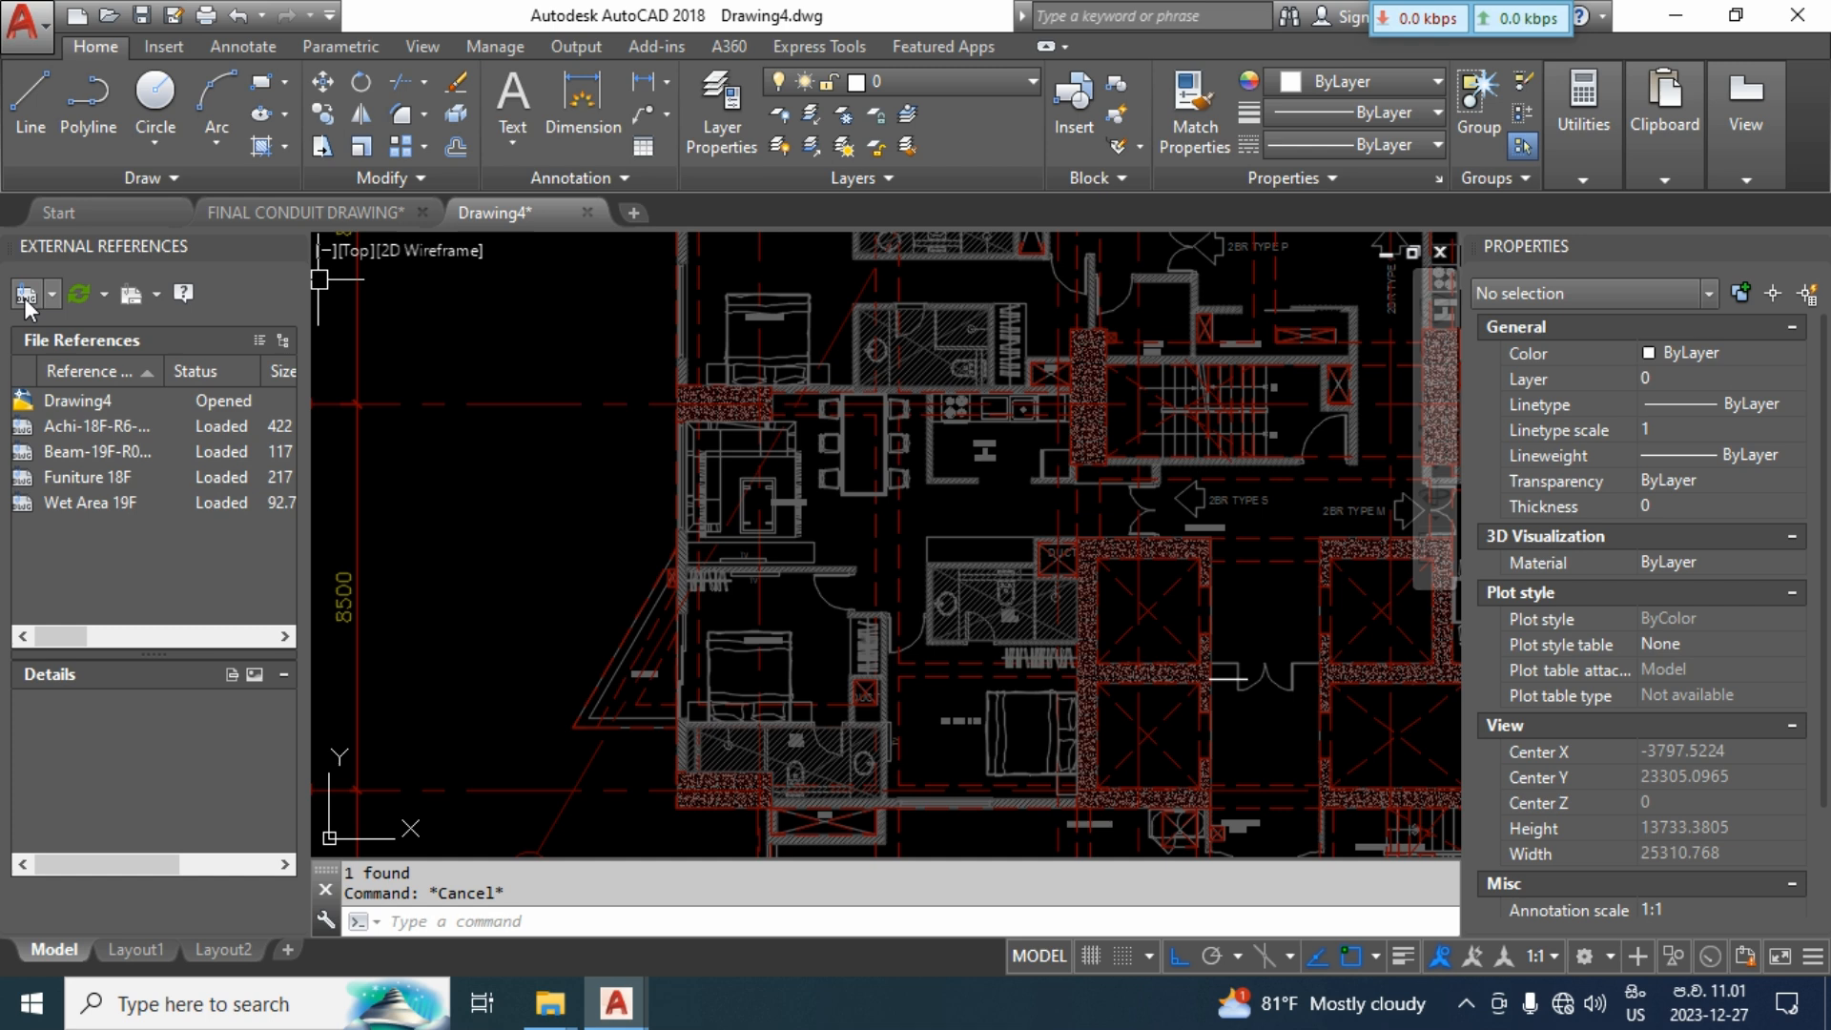
Attach Lighting-F18-From 16F.dwg from the LAYOUT DRAWING folder as an external reference, inserted at 0,0,0.
left_click(25, 295)
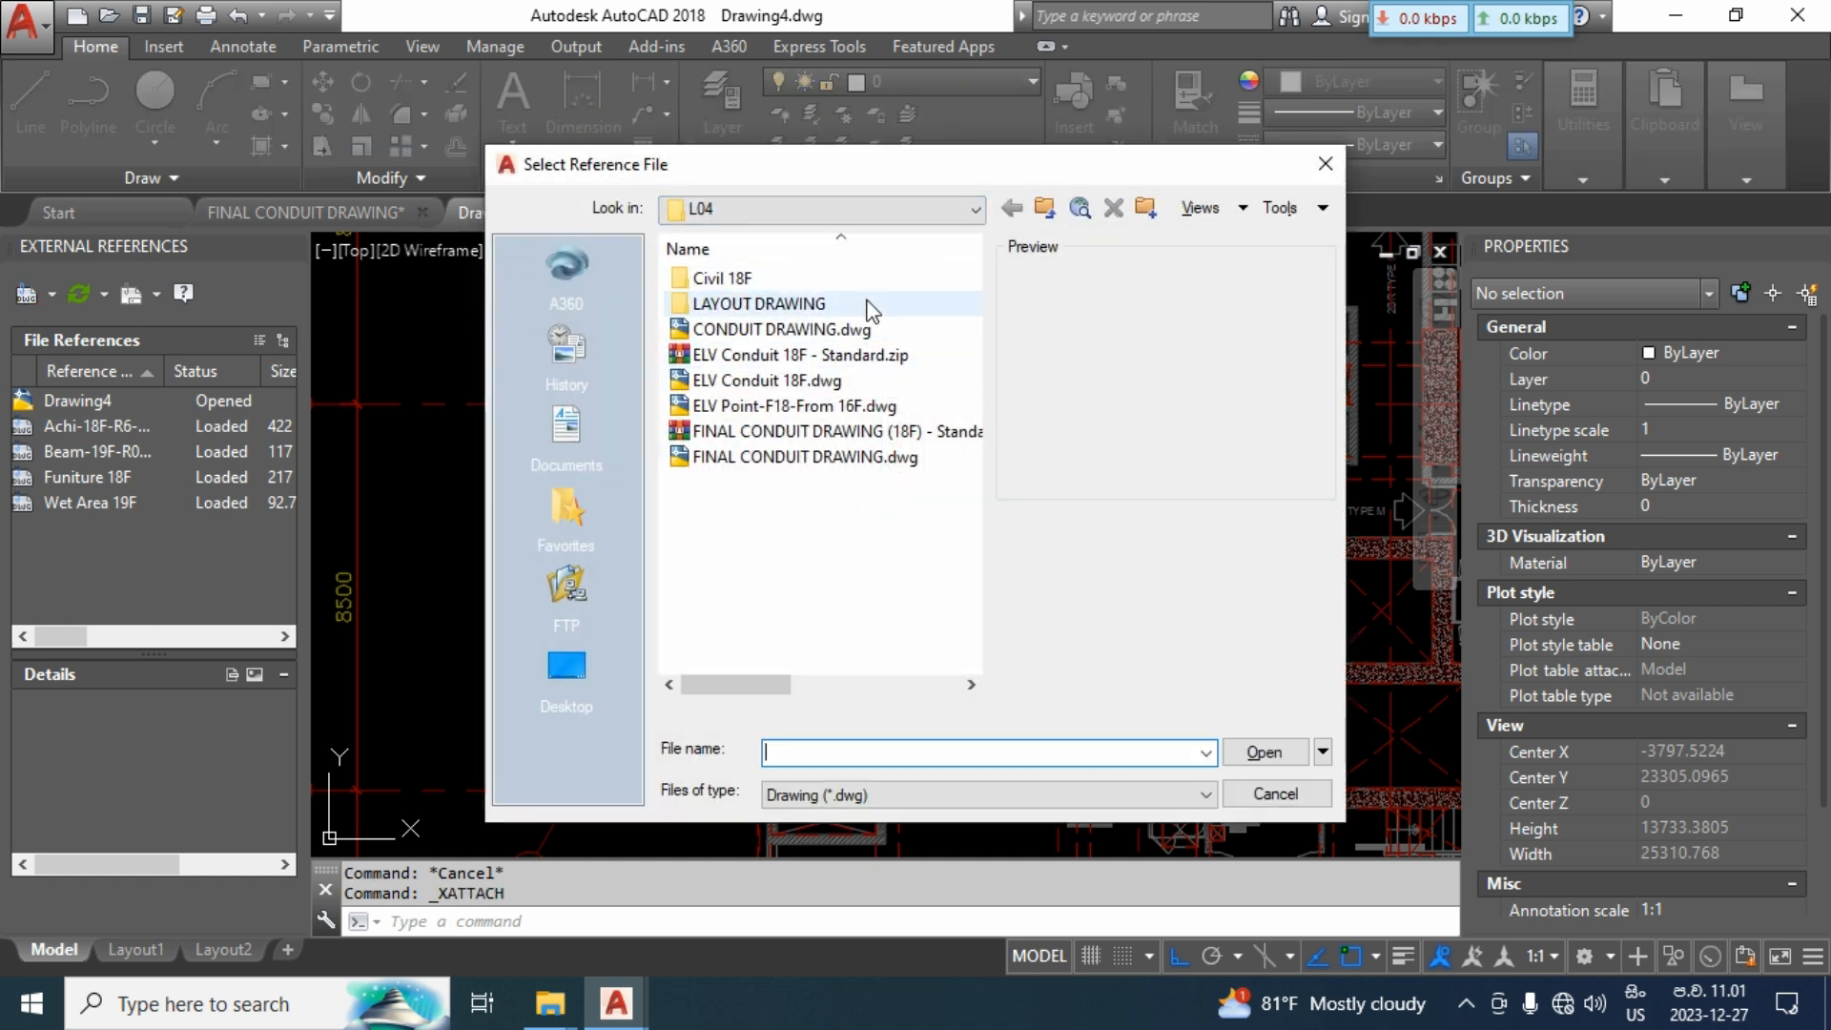
double_click(868, 305)
left_click(868, 286)
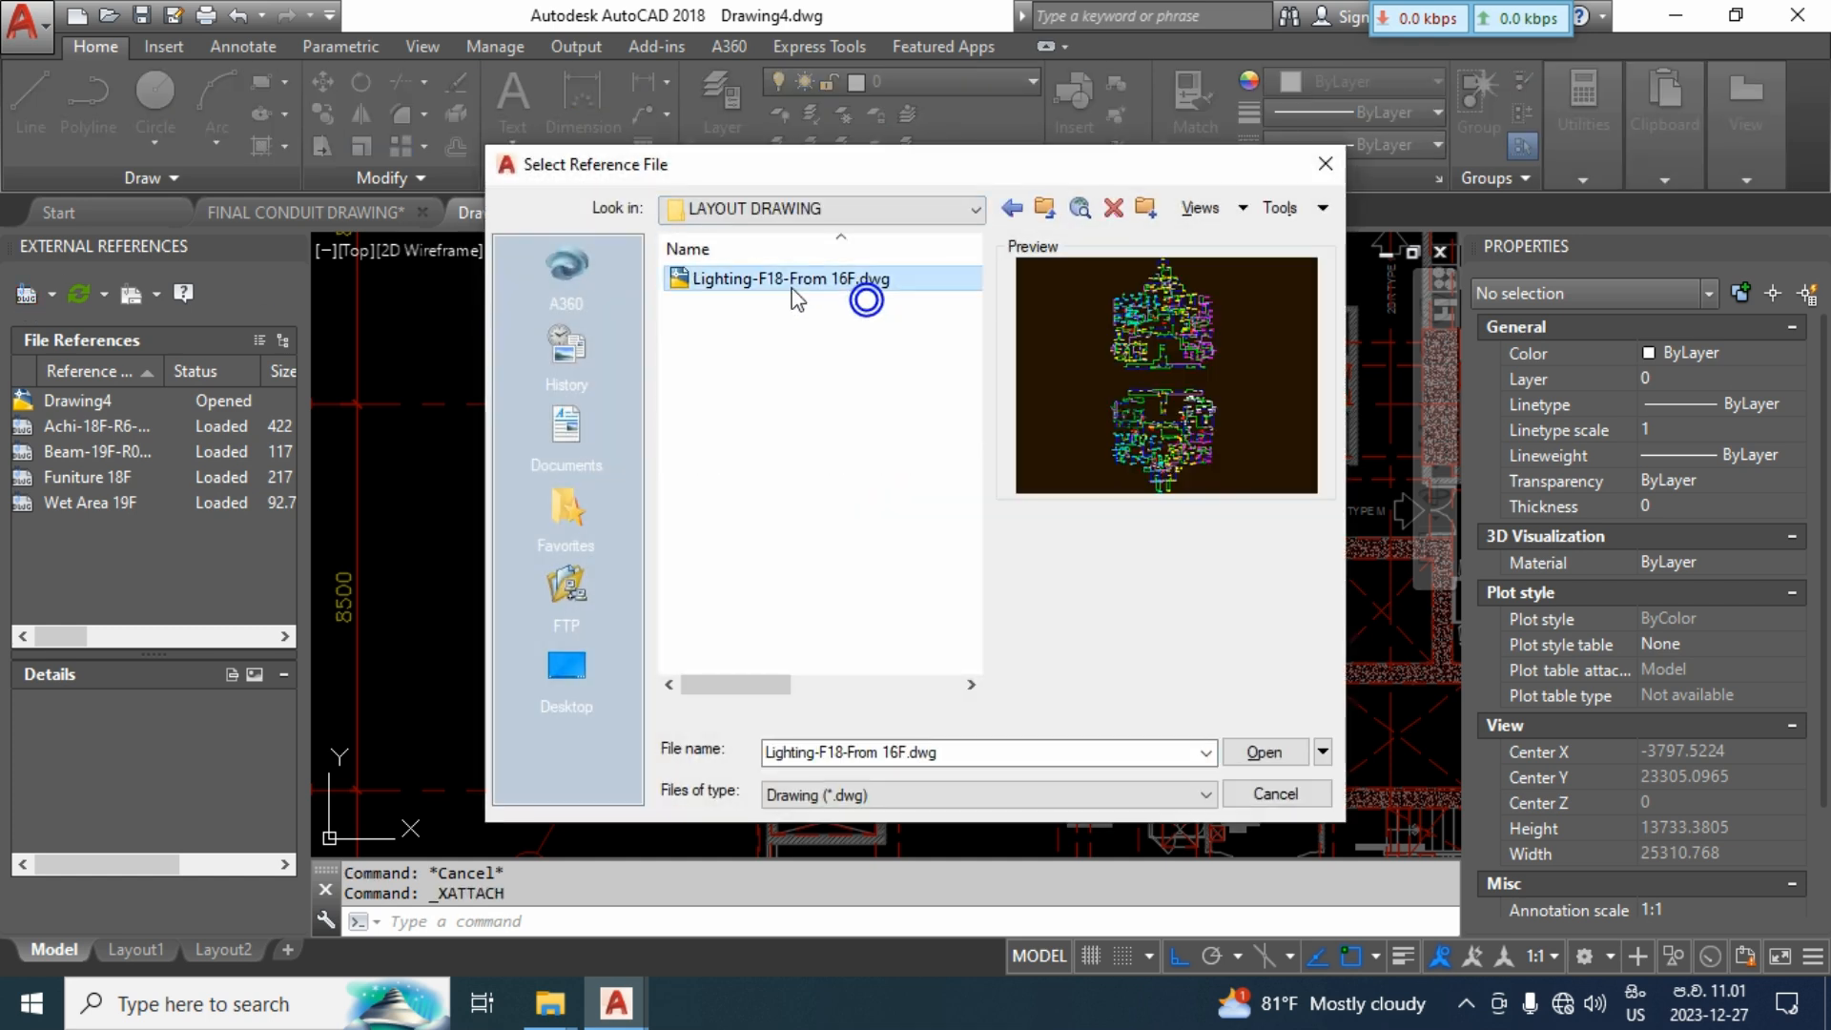
left_click(1279, 753)
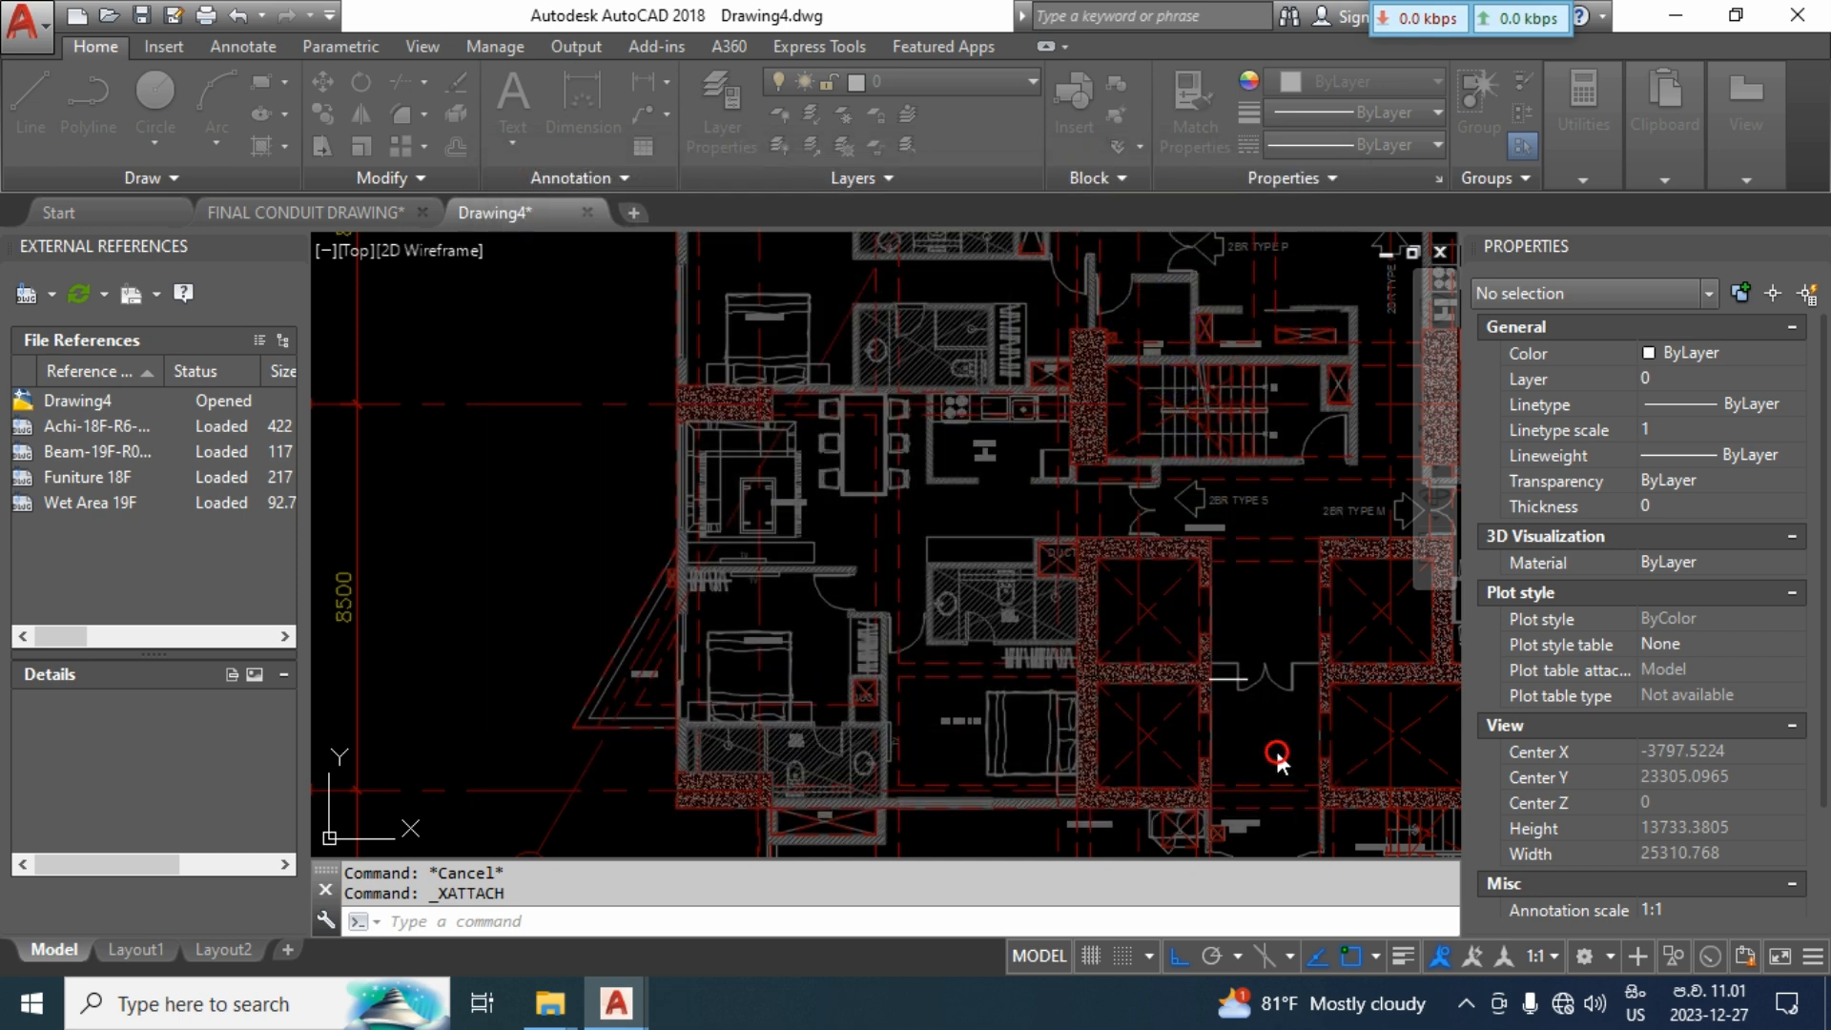
left_click(1008, 758)
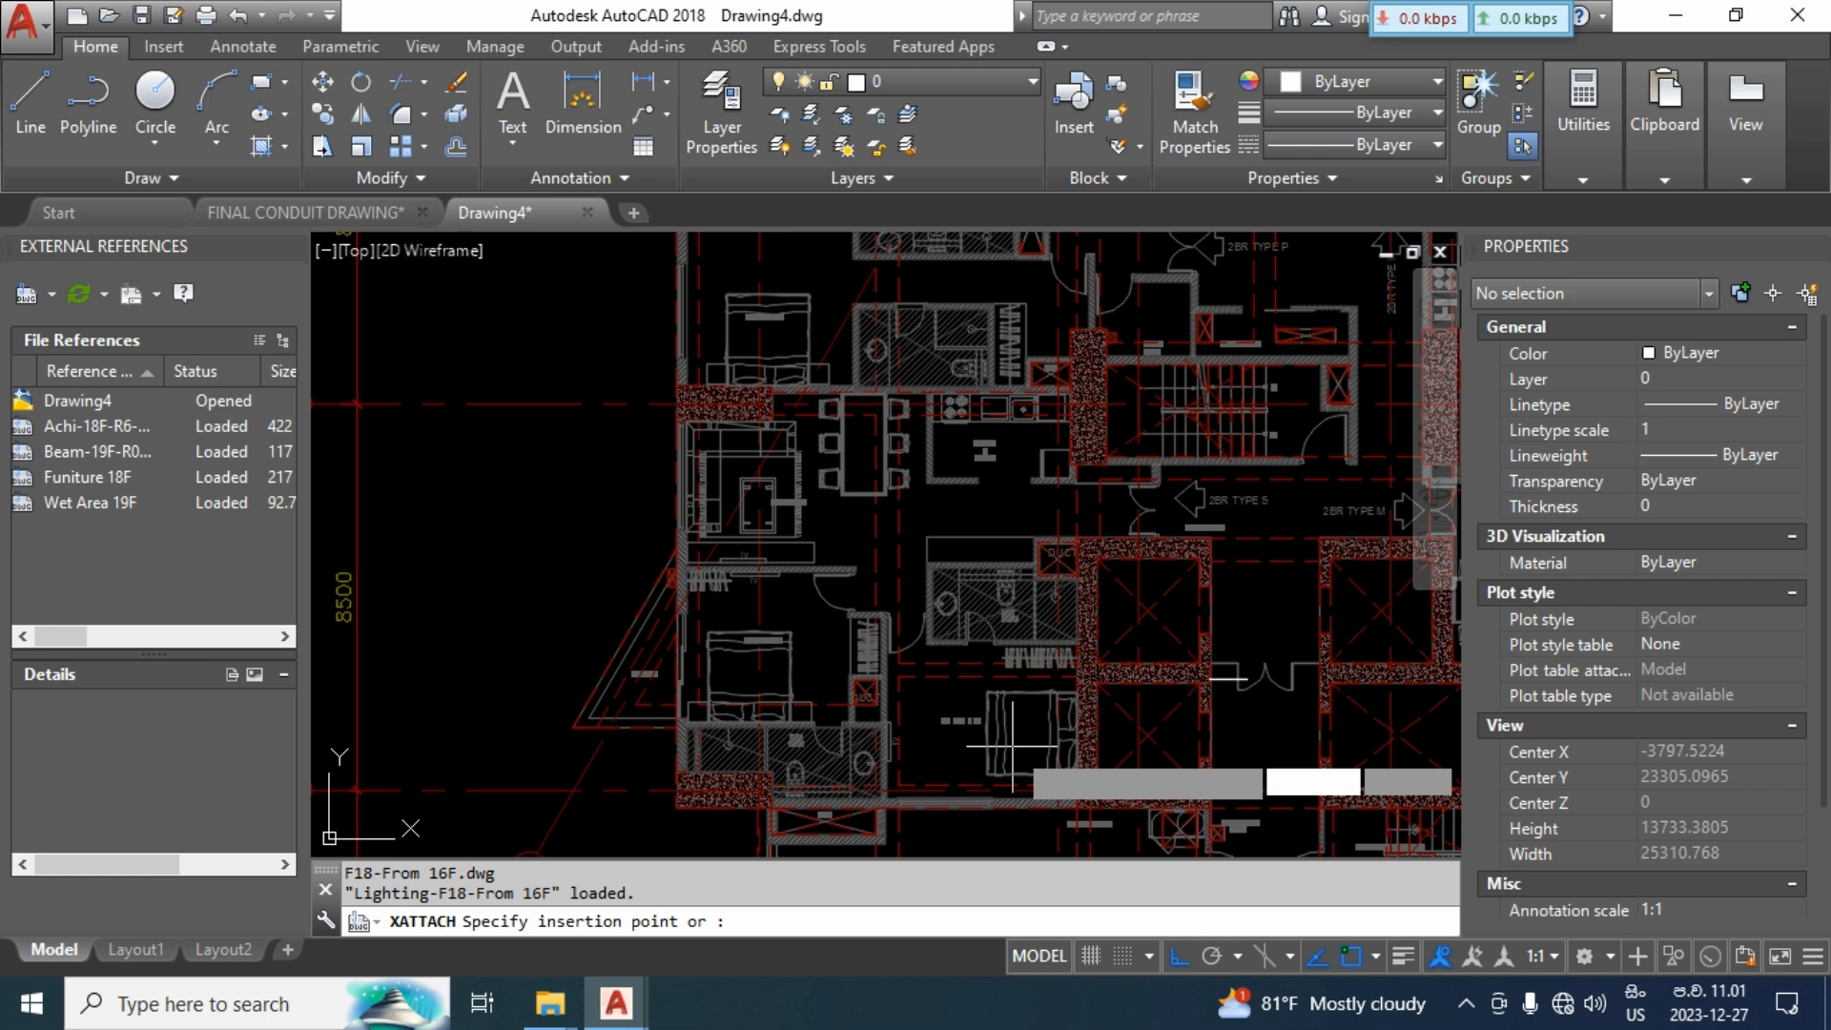
type("0")
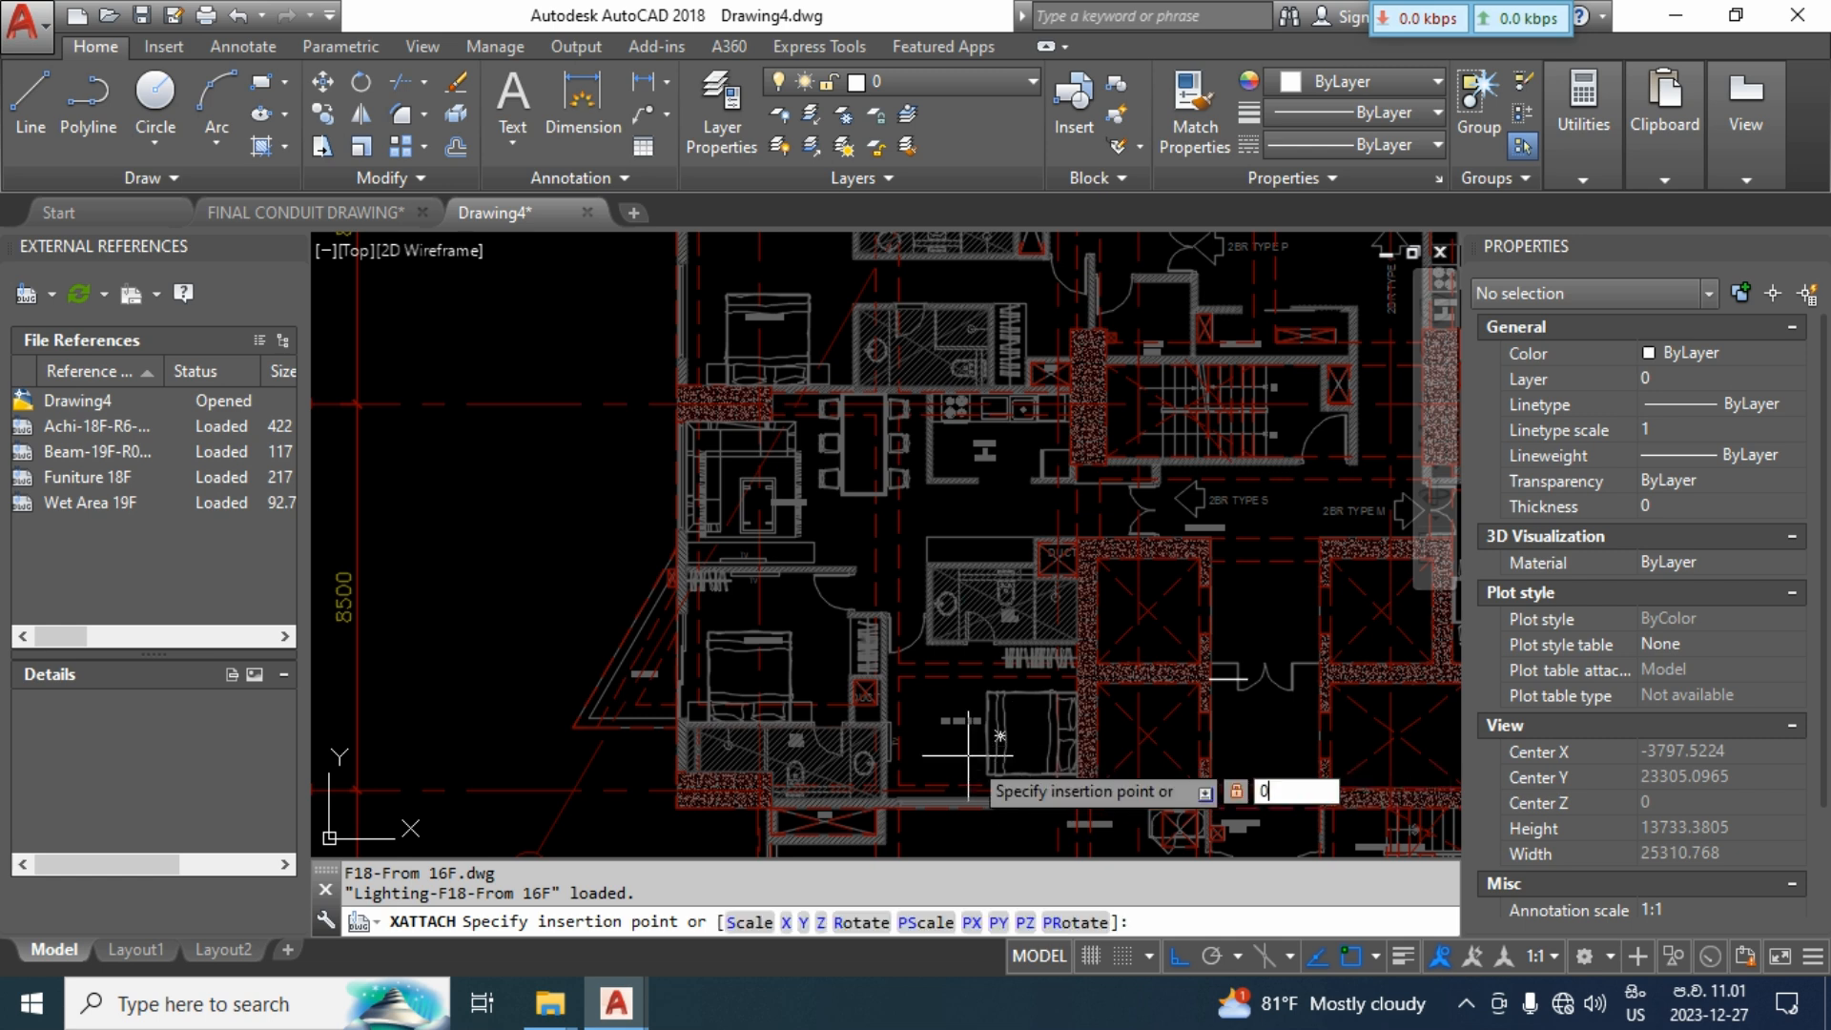
type(",0,0")
key("Return")
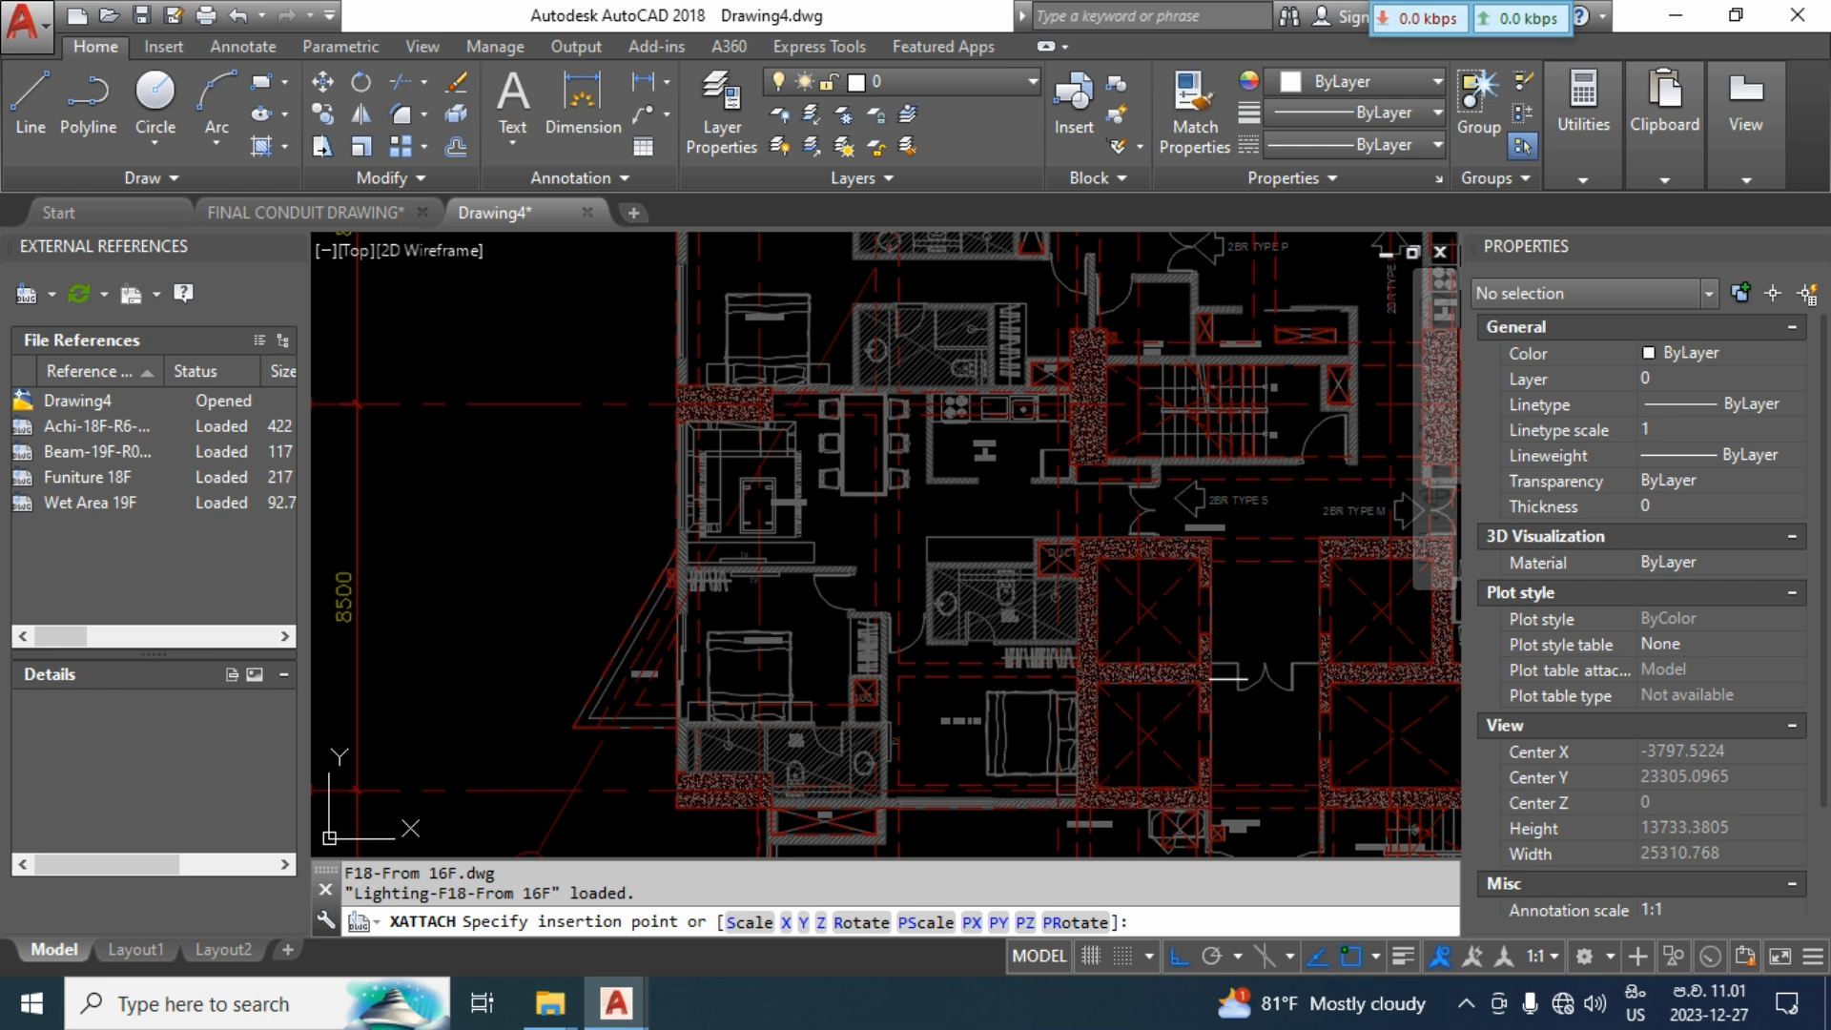
Examine the lighting points, circuit labels and wiring routes in the living and dining area and the neighbouring rooms.
scroll(961, 647, "up", 8)
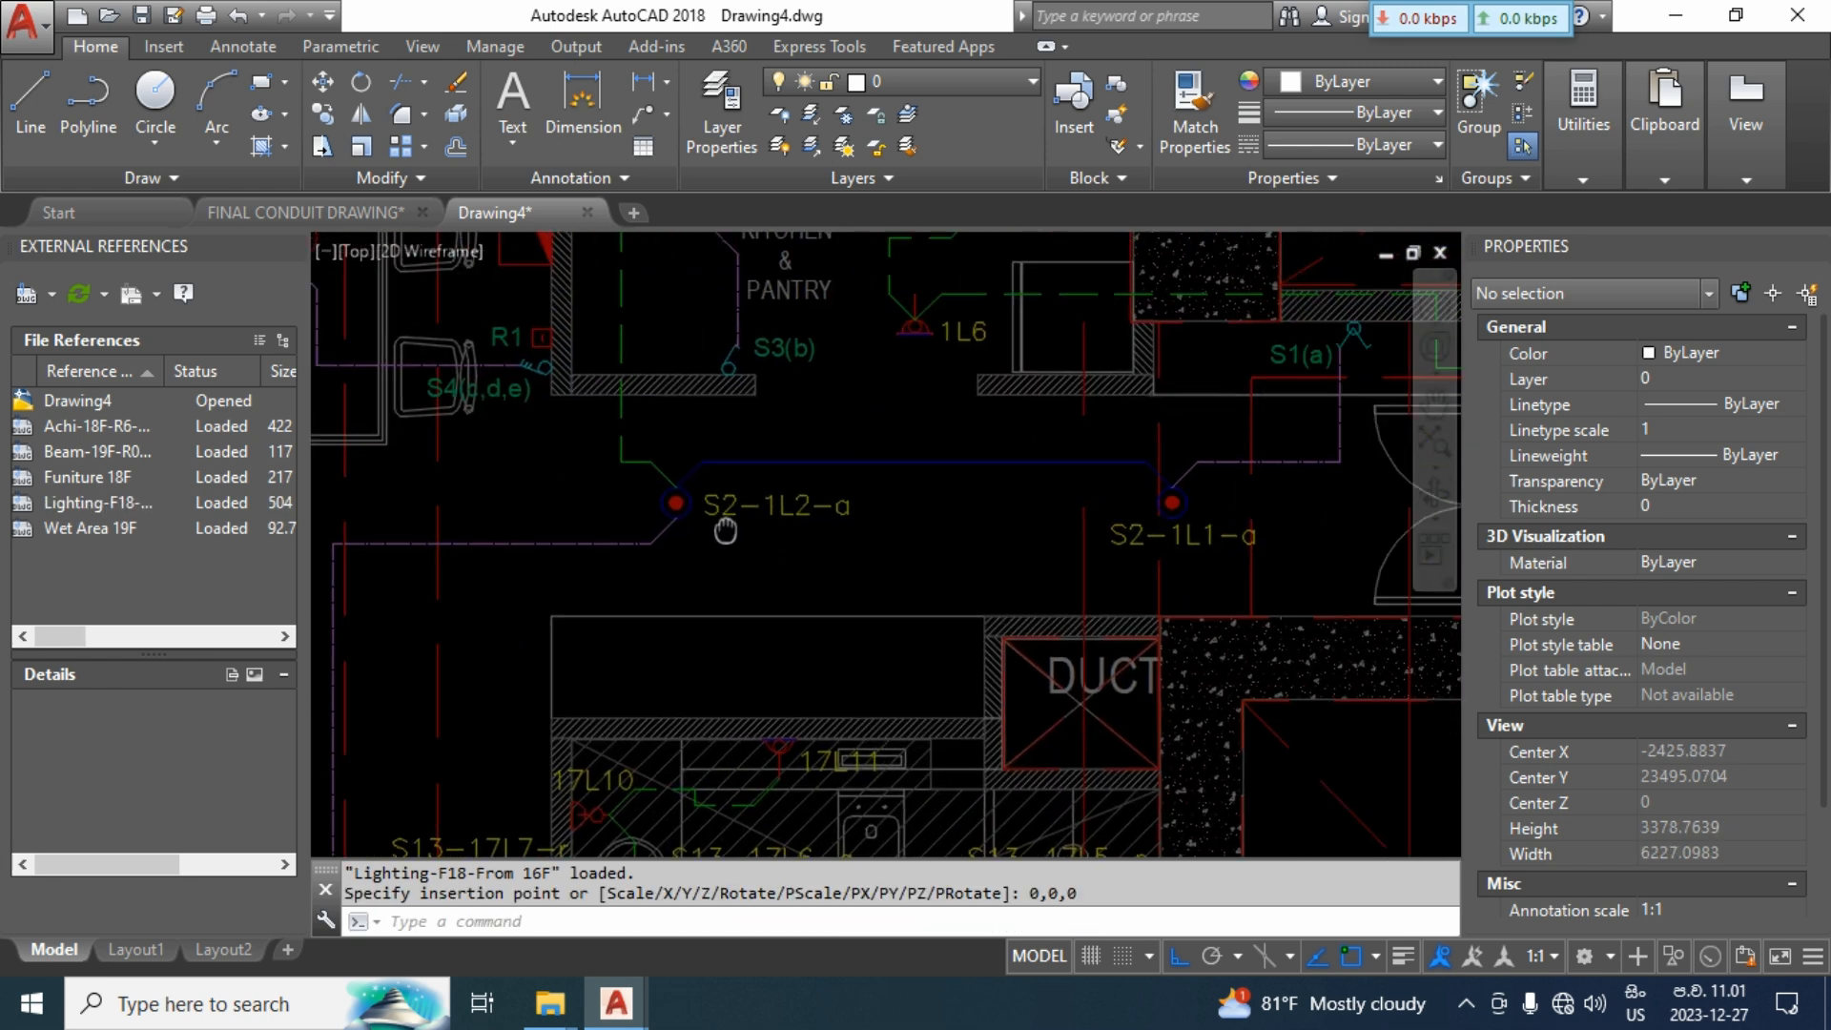
scroll(1019, 566, "down", 5)
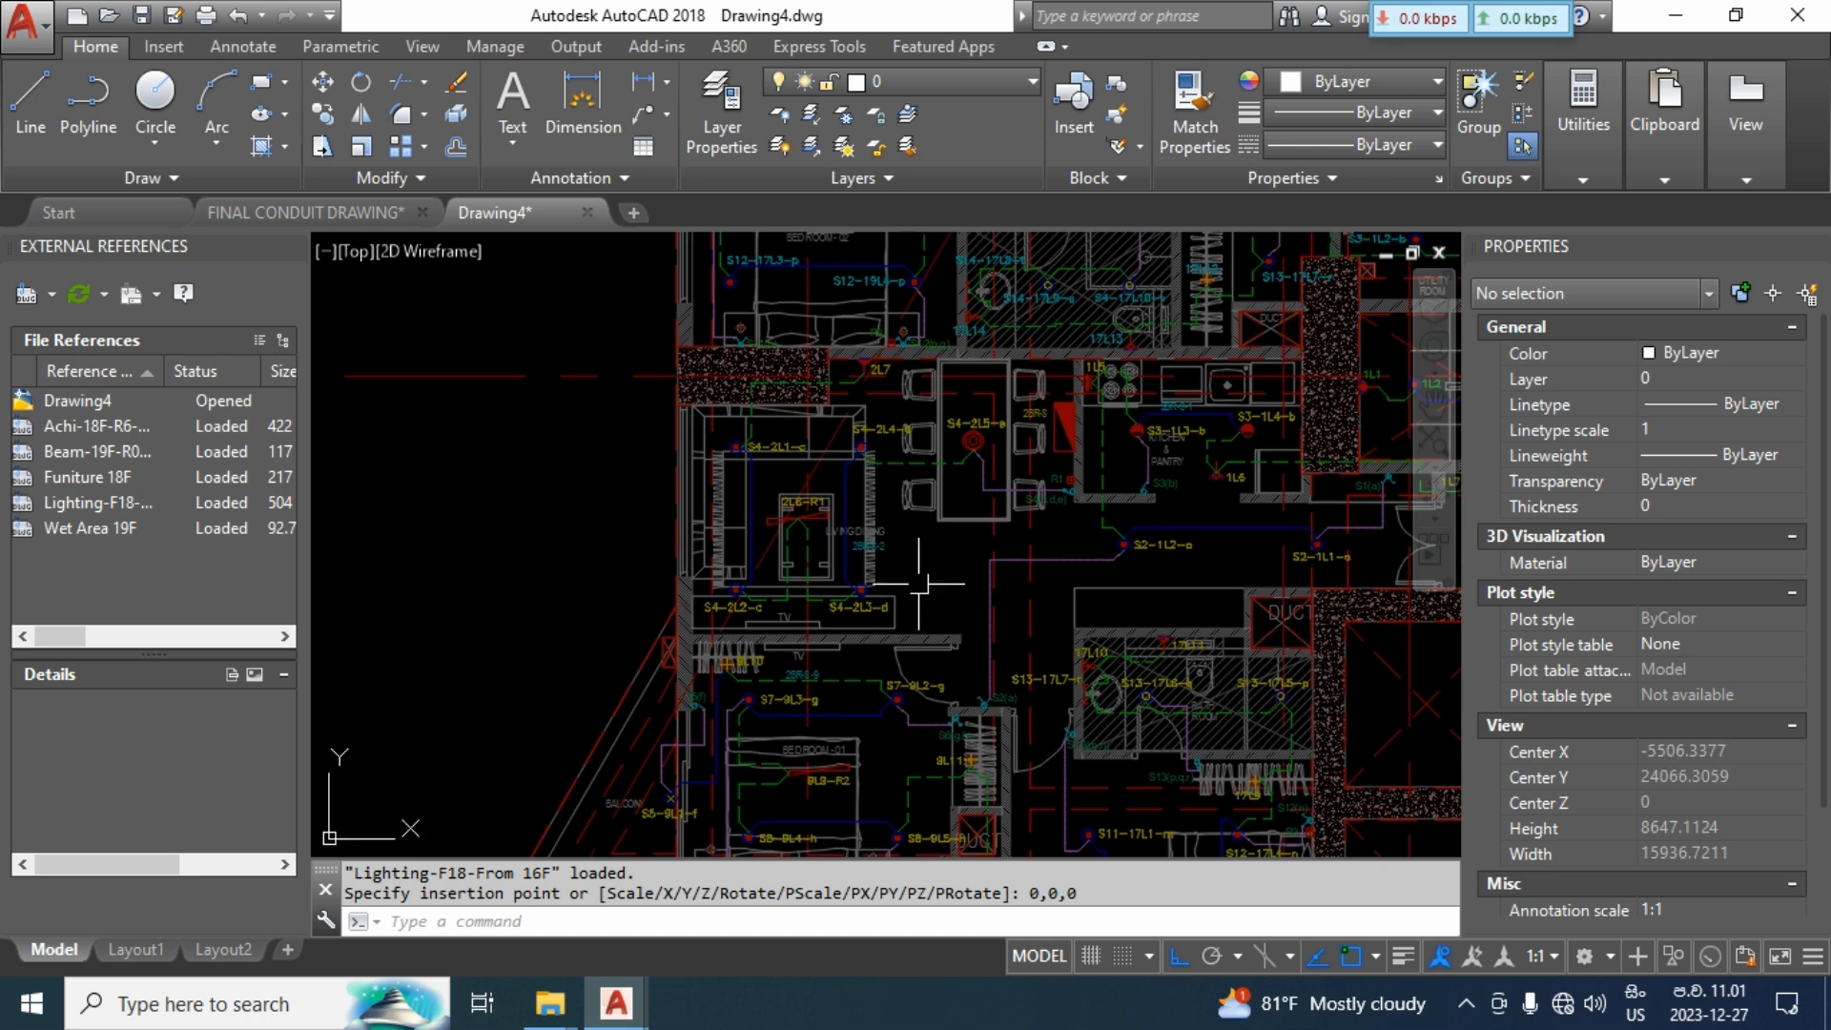
scroll(858, 420, "up", 3)
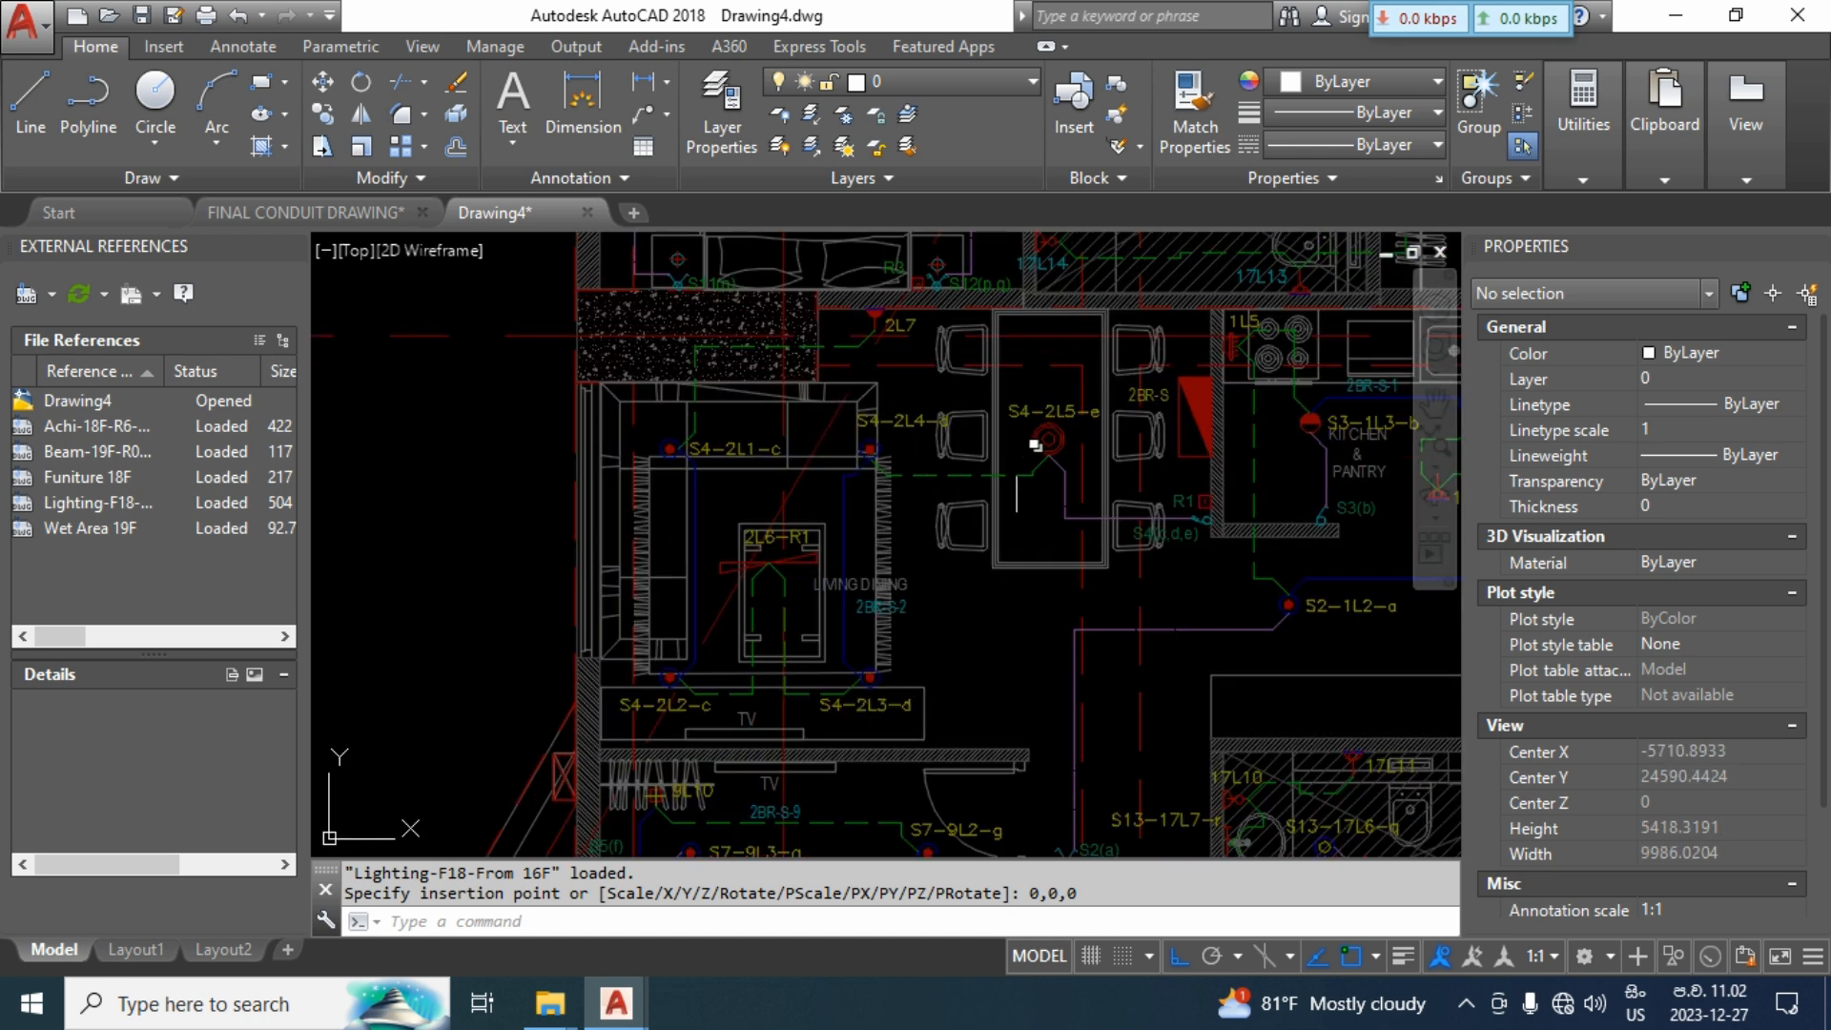
scroll(791, 473, "up", 2)
middle_click_drag(746, 592, 936, 518)
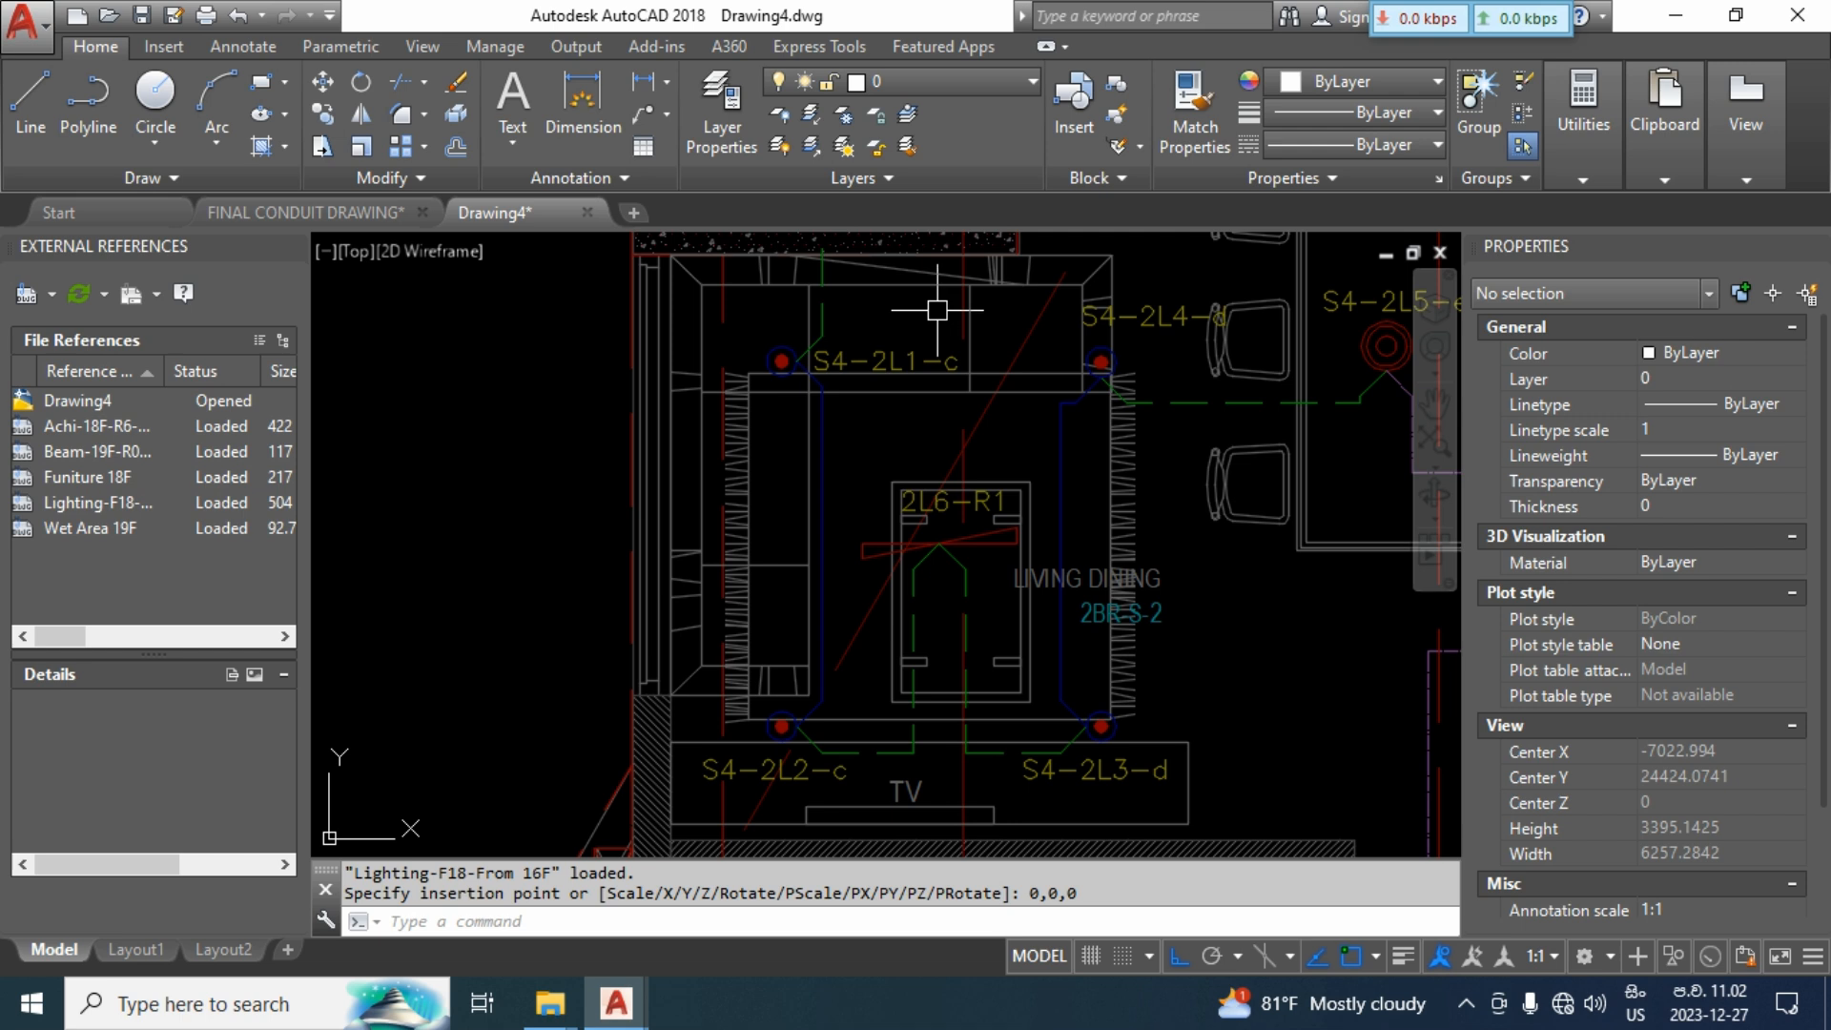
mouse_move(892, 368)
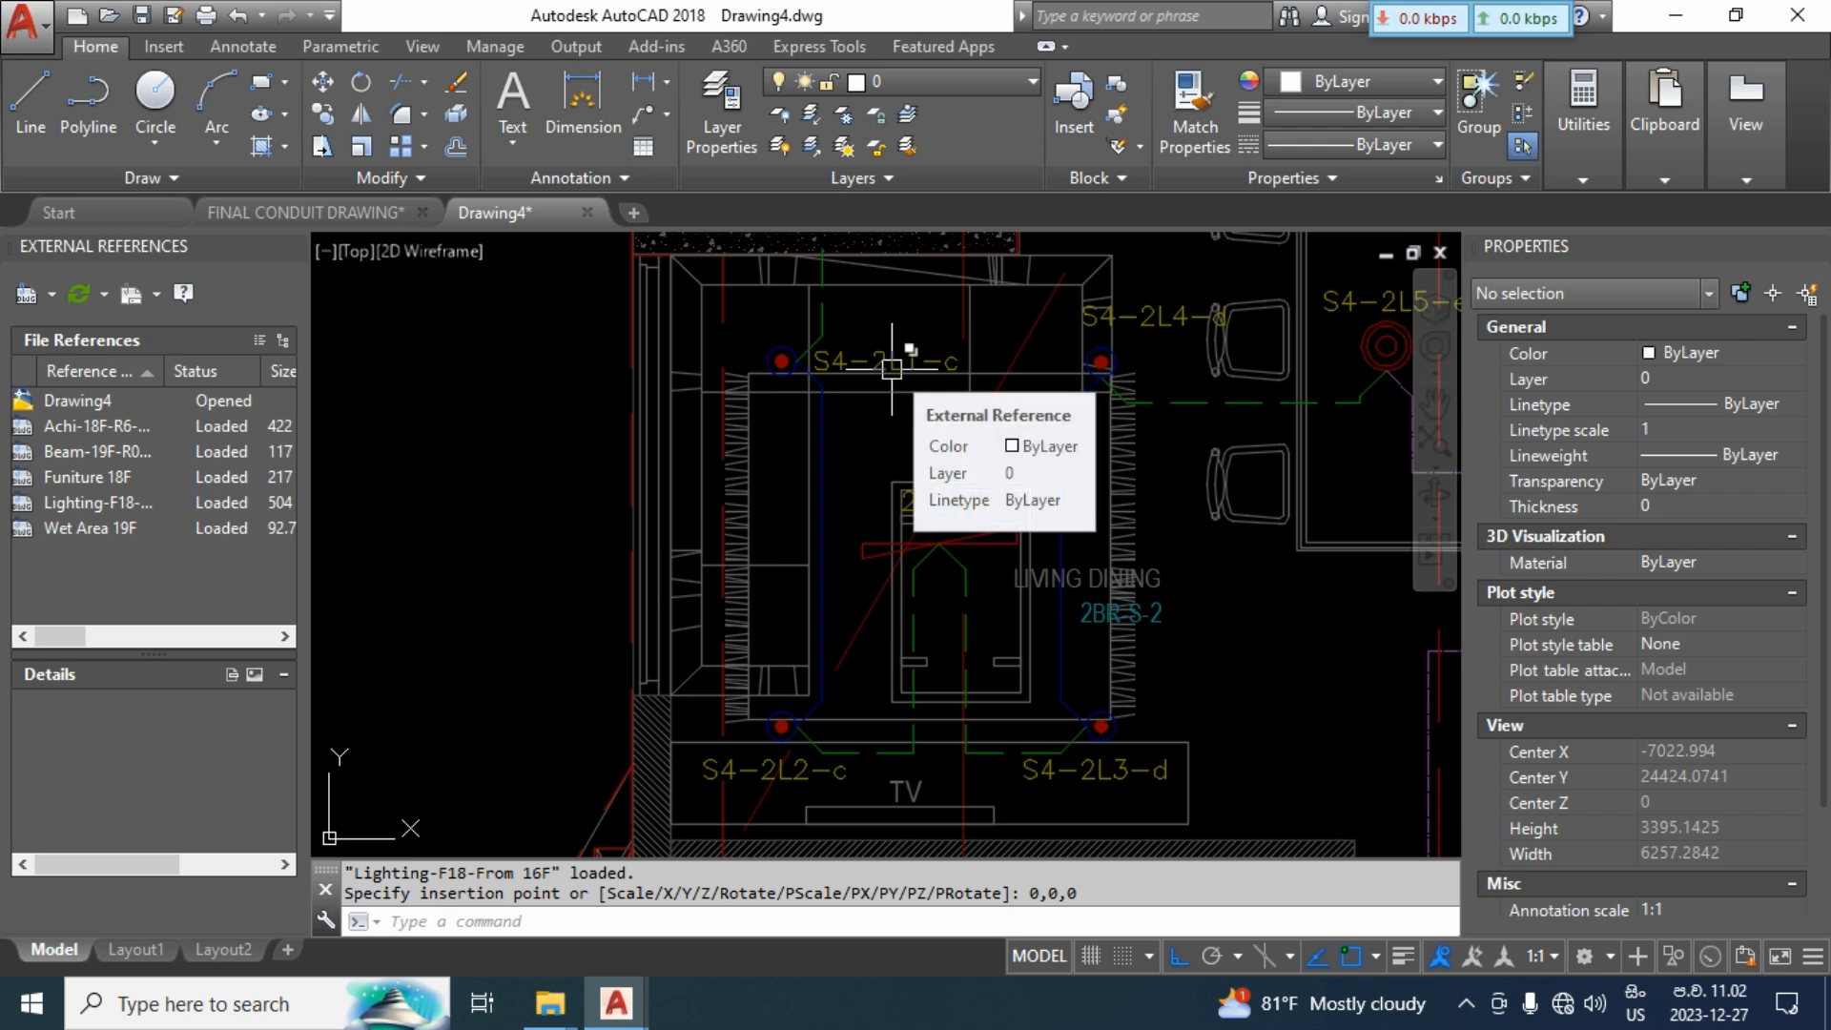
middle_click_drag(857, 532, 878, 489)
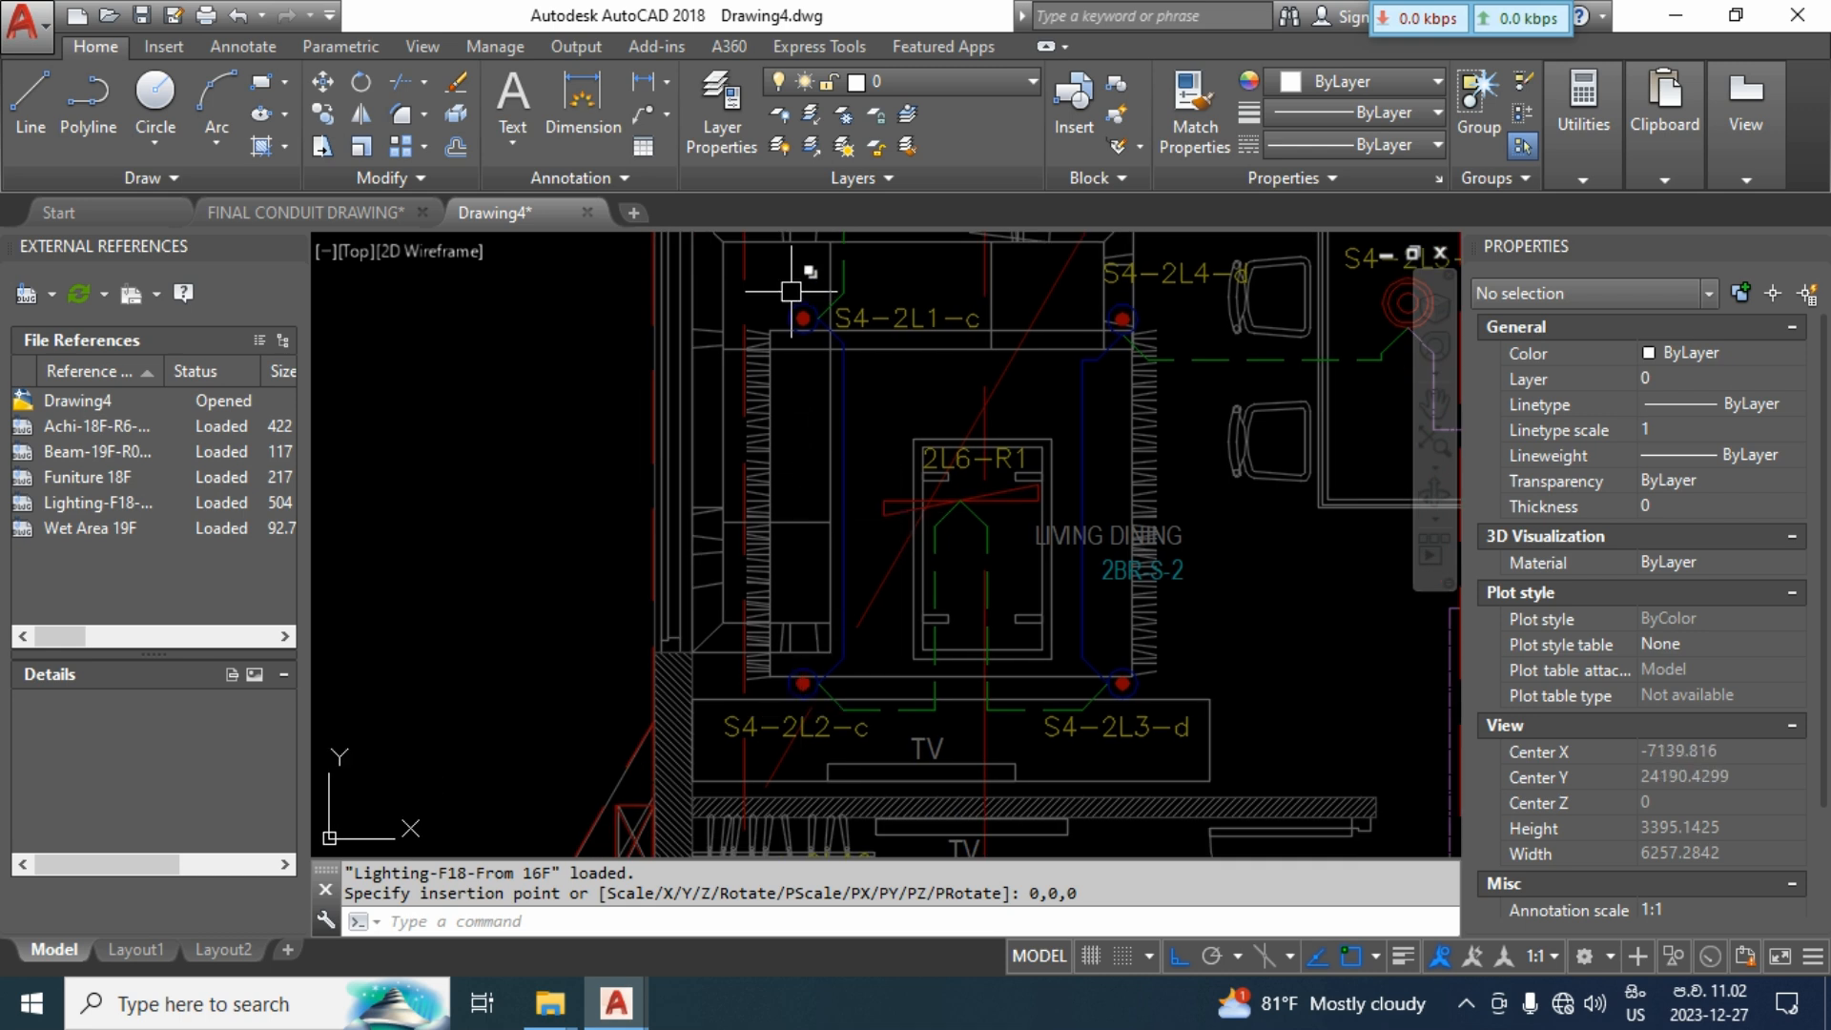
mouse_move(783, 684)
scroll(969, 660, "down", 3)
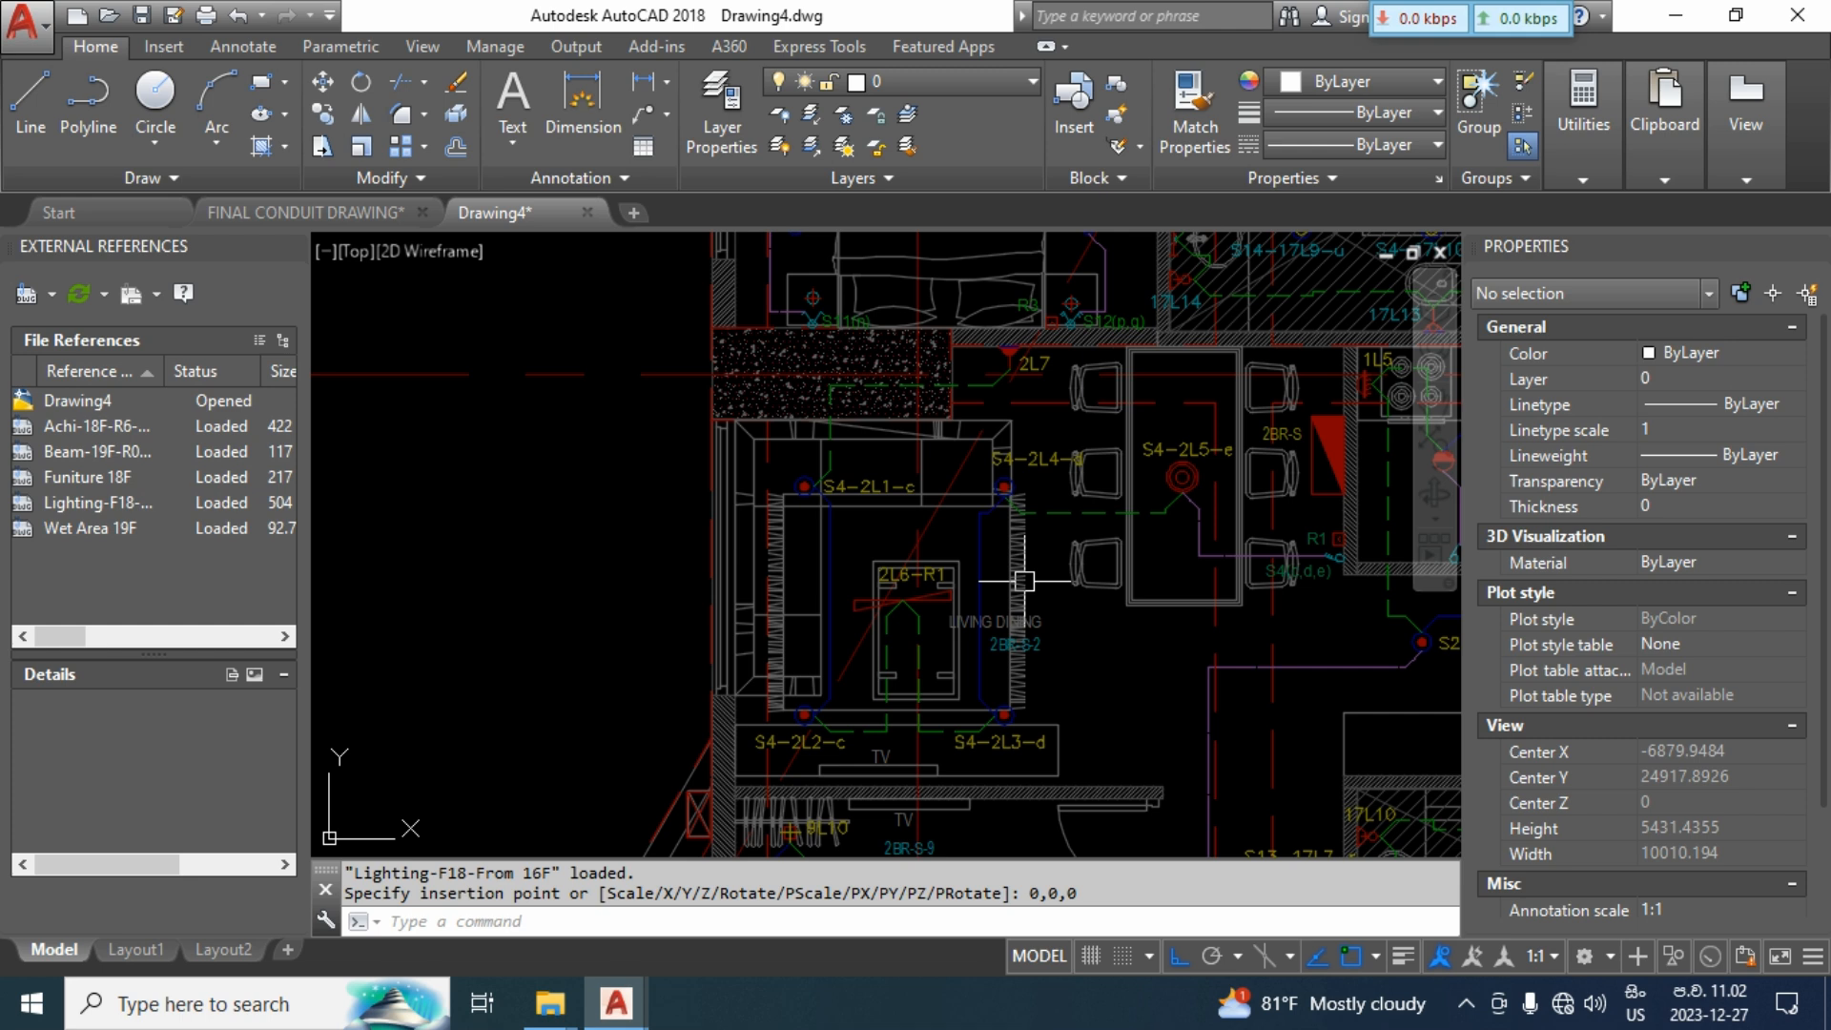
middle_click_drag(1097, 655, 998, 570)
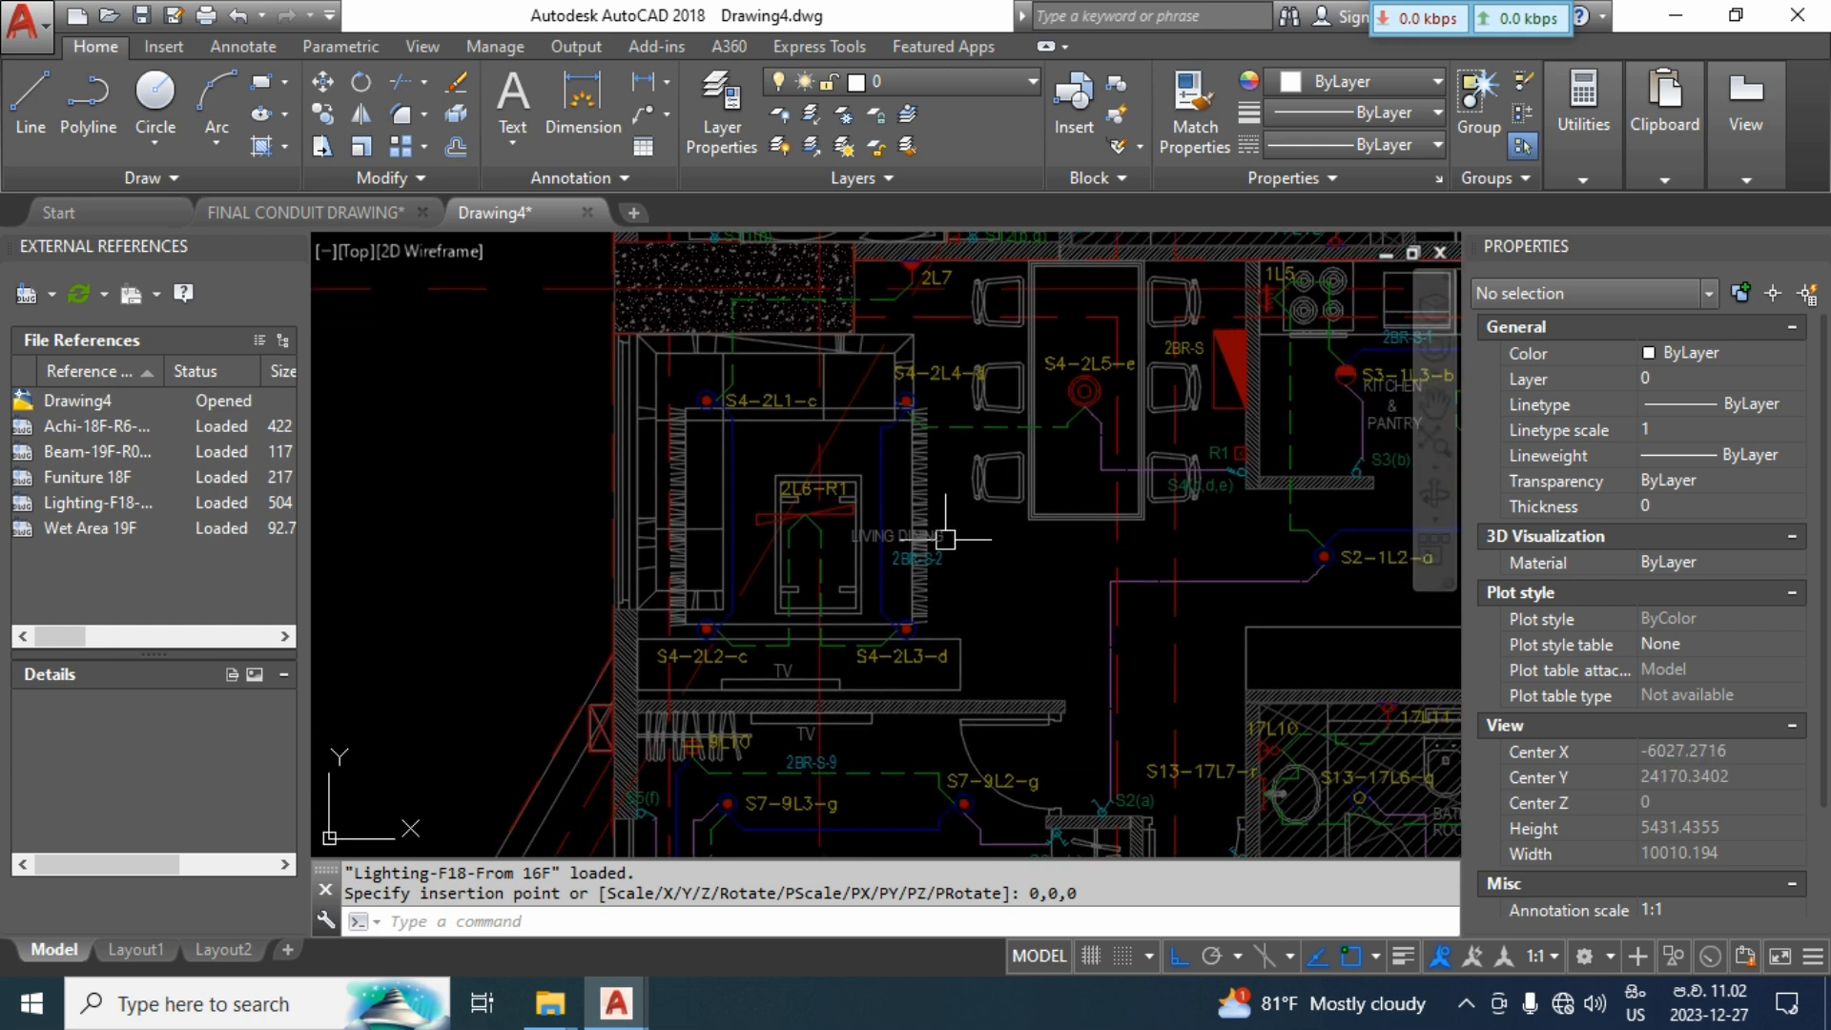
scroll(939, 539, "down", 2)
mouse_move(763, 416)
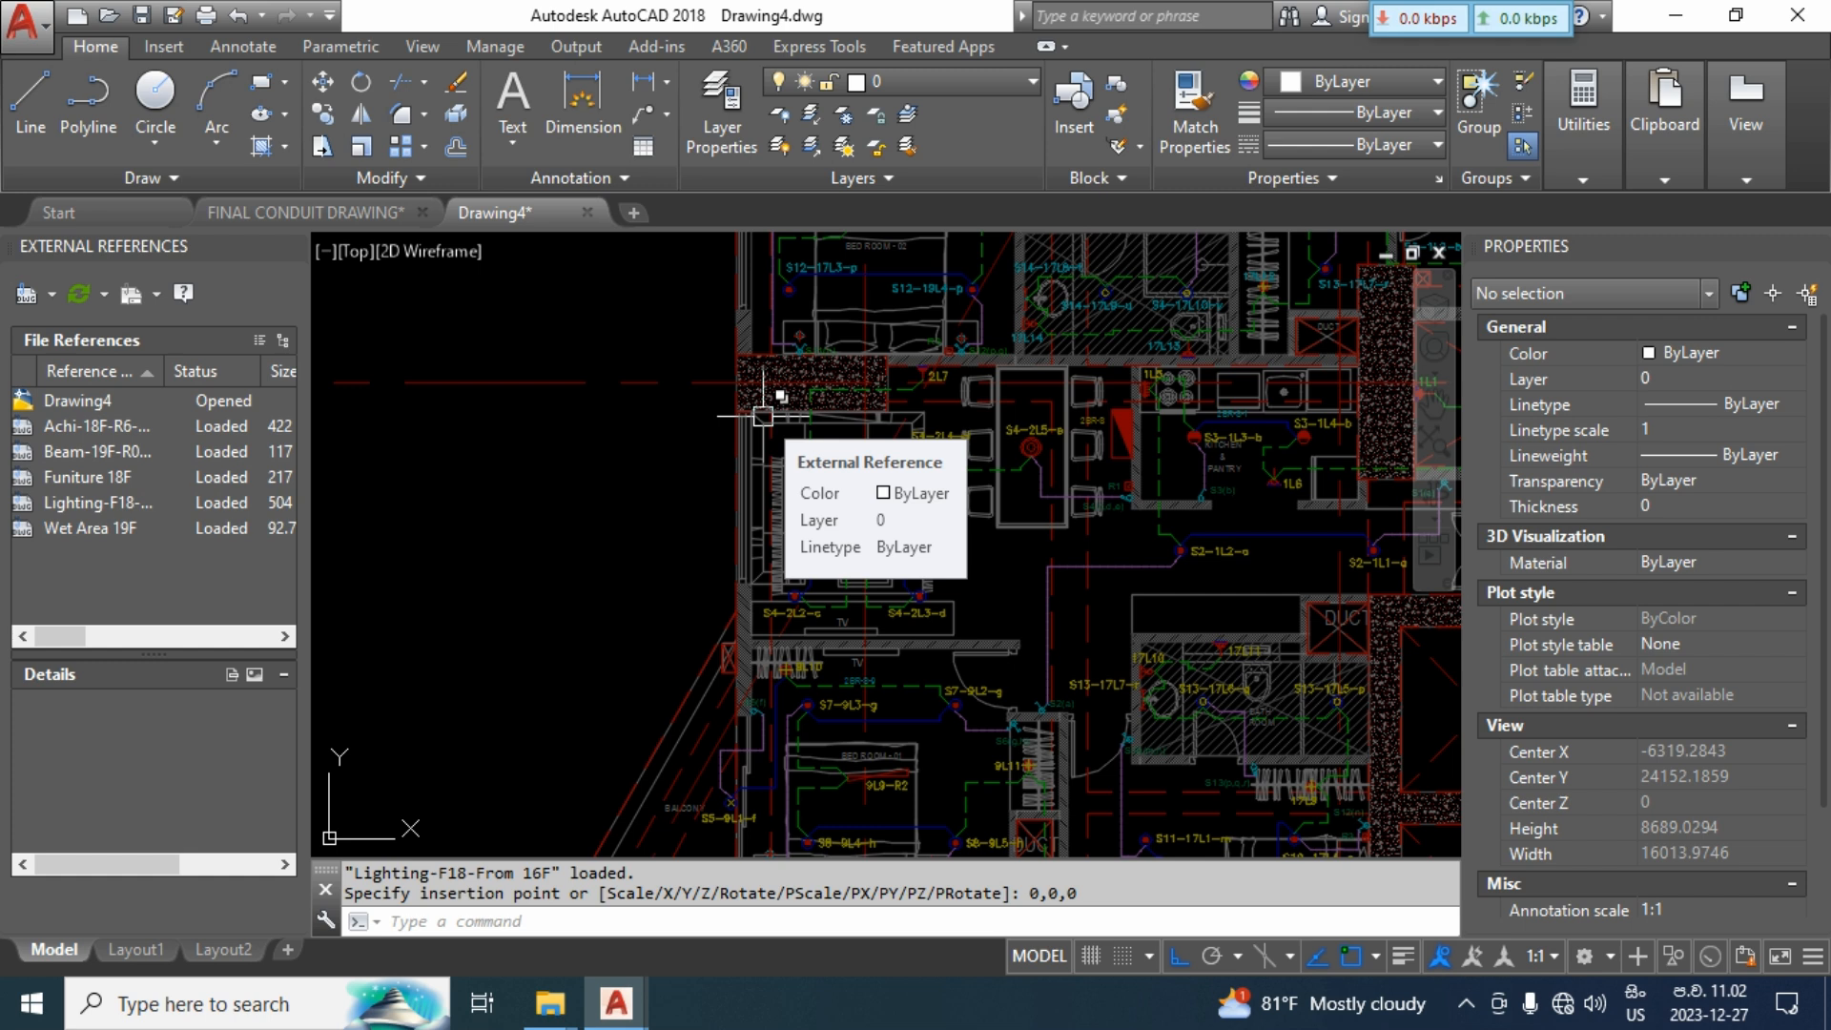
scroll(777, 391, "up", 4)
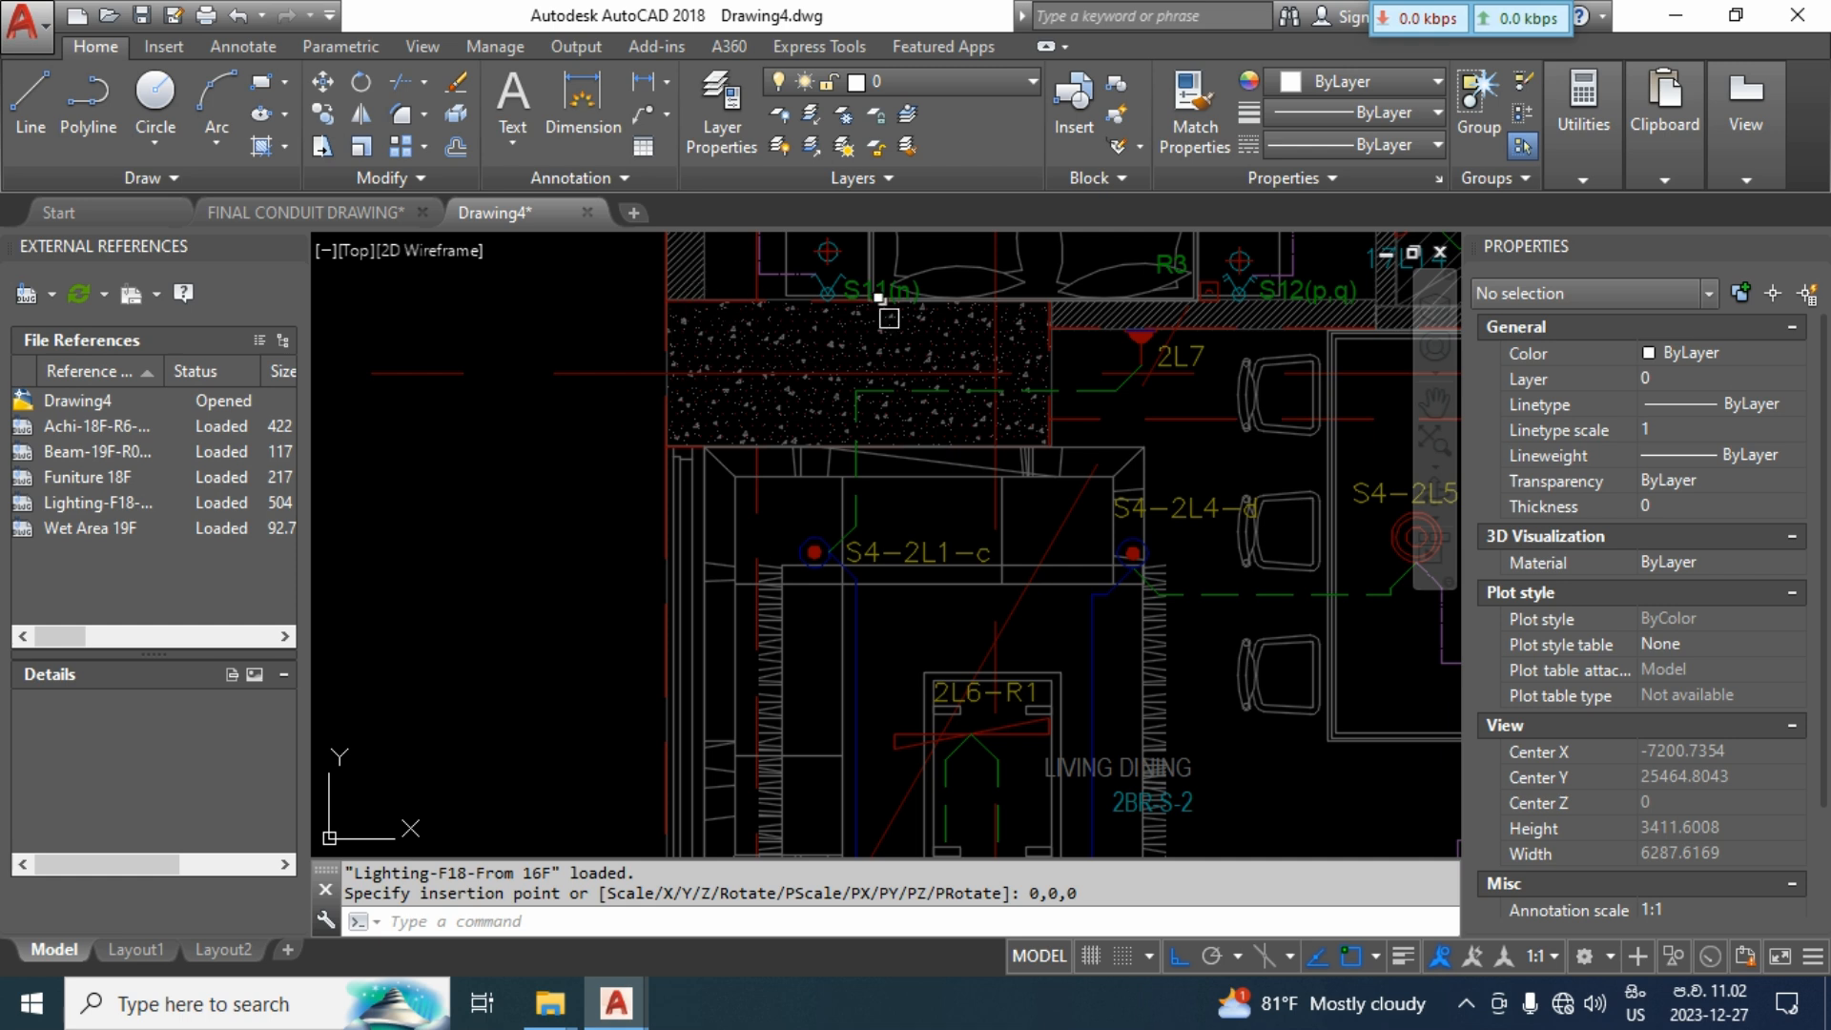
middle_click_drag(1043, 527, 1002, 365)
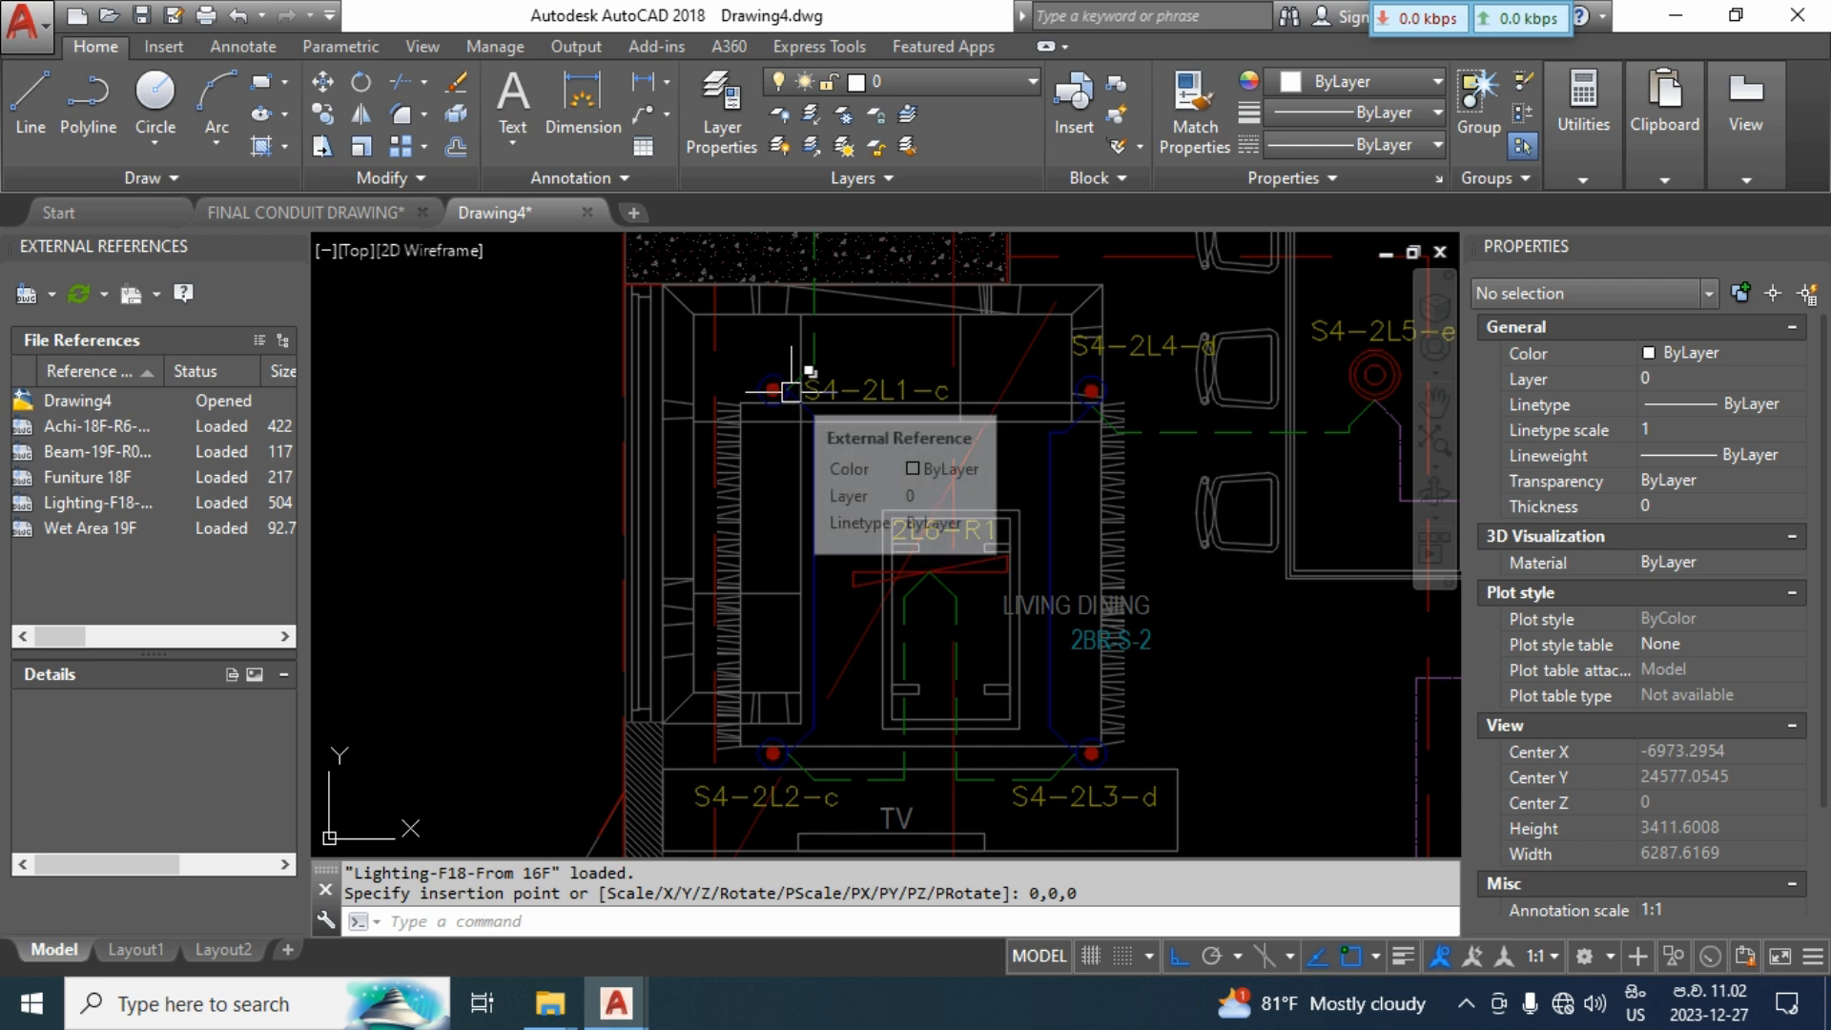
middle_click_drag(1135, 727, 1004, 577)
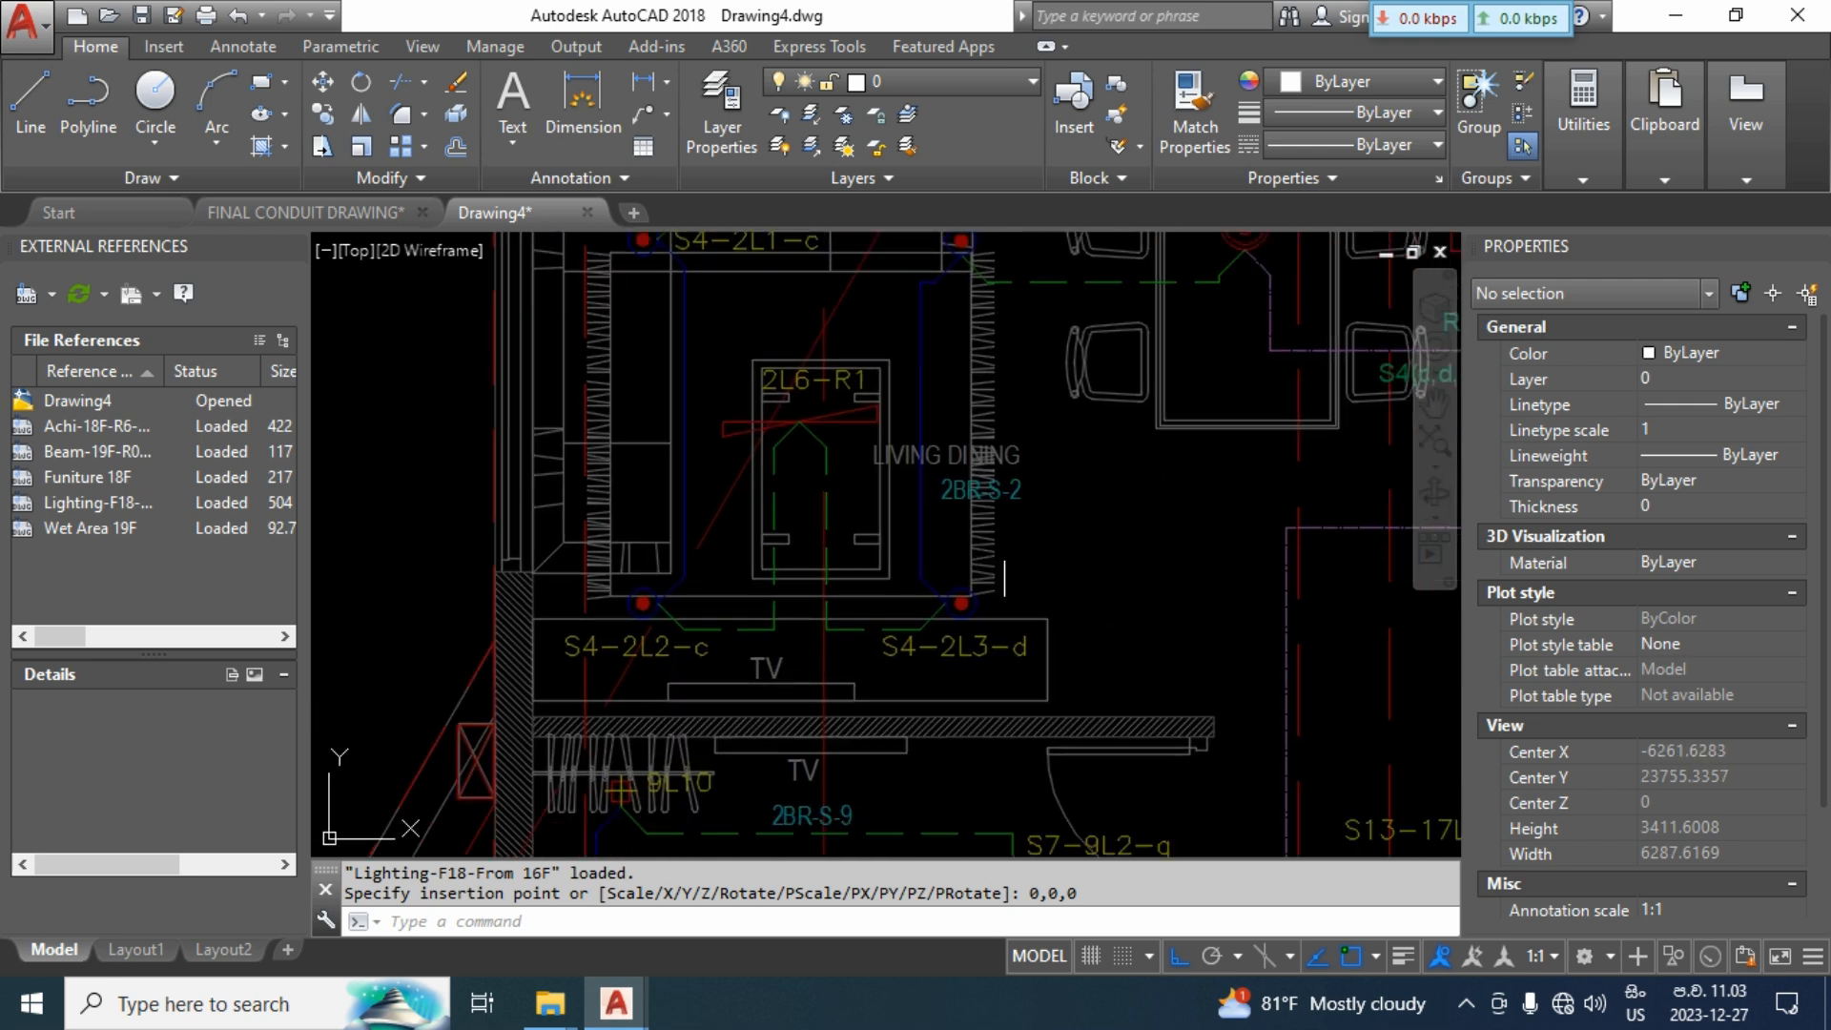
scroll(953, 577, "down", 4)
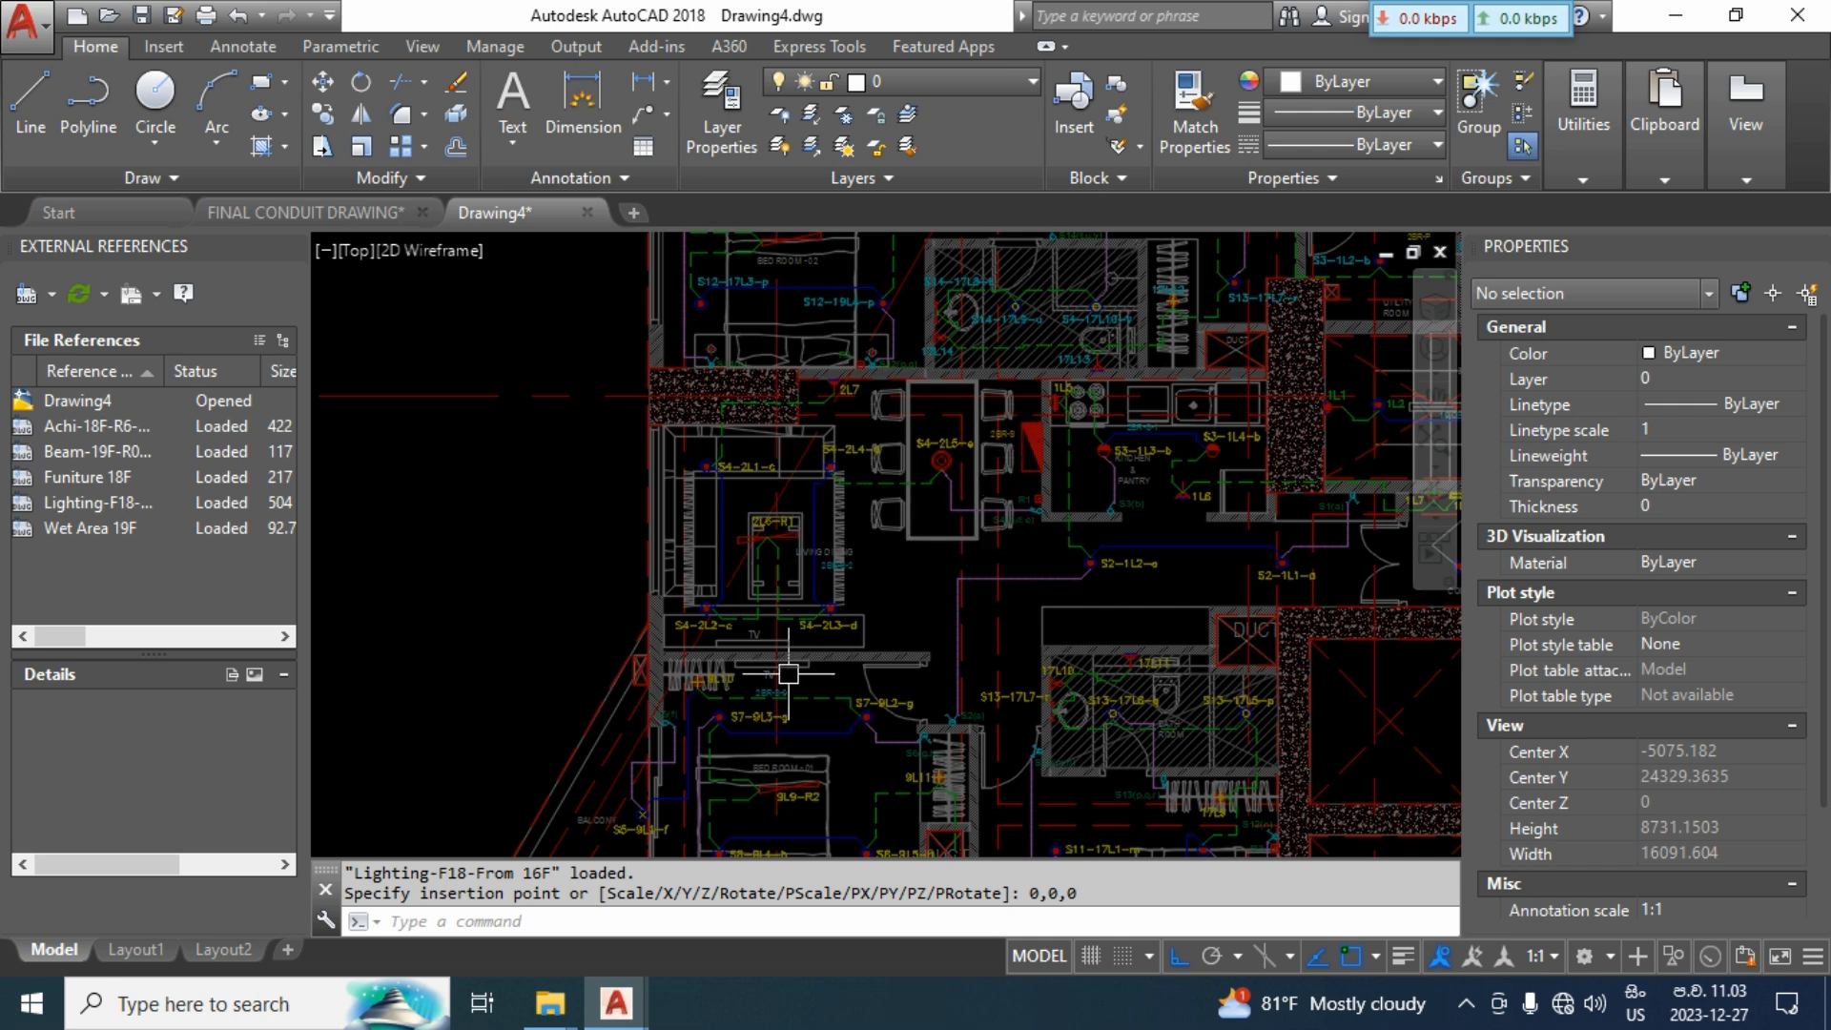
Examine the overlaid lighting layout across the whole floor, from the western apartments and central core to the pointed southern end and back north.
scroll(788, 674, "up", 1)
scroll(820, 634, "down", 1)
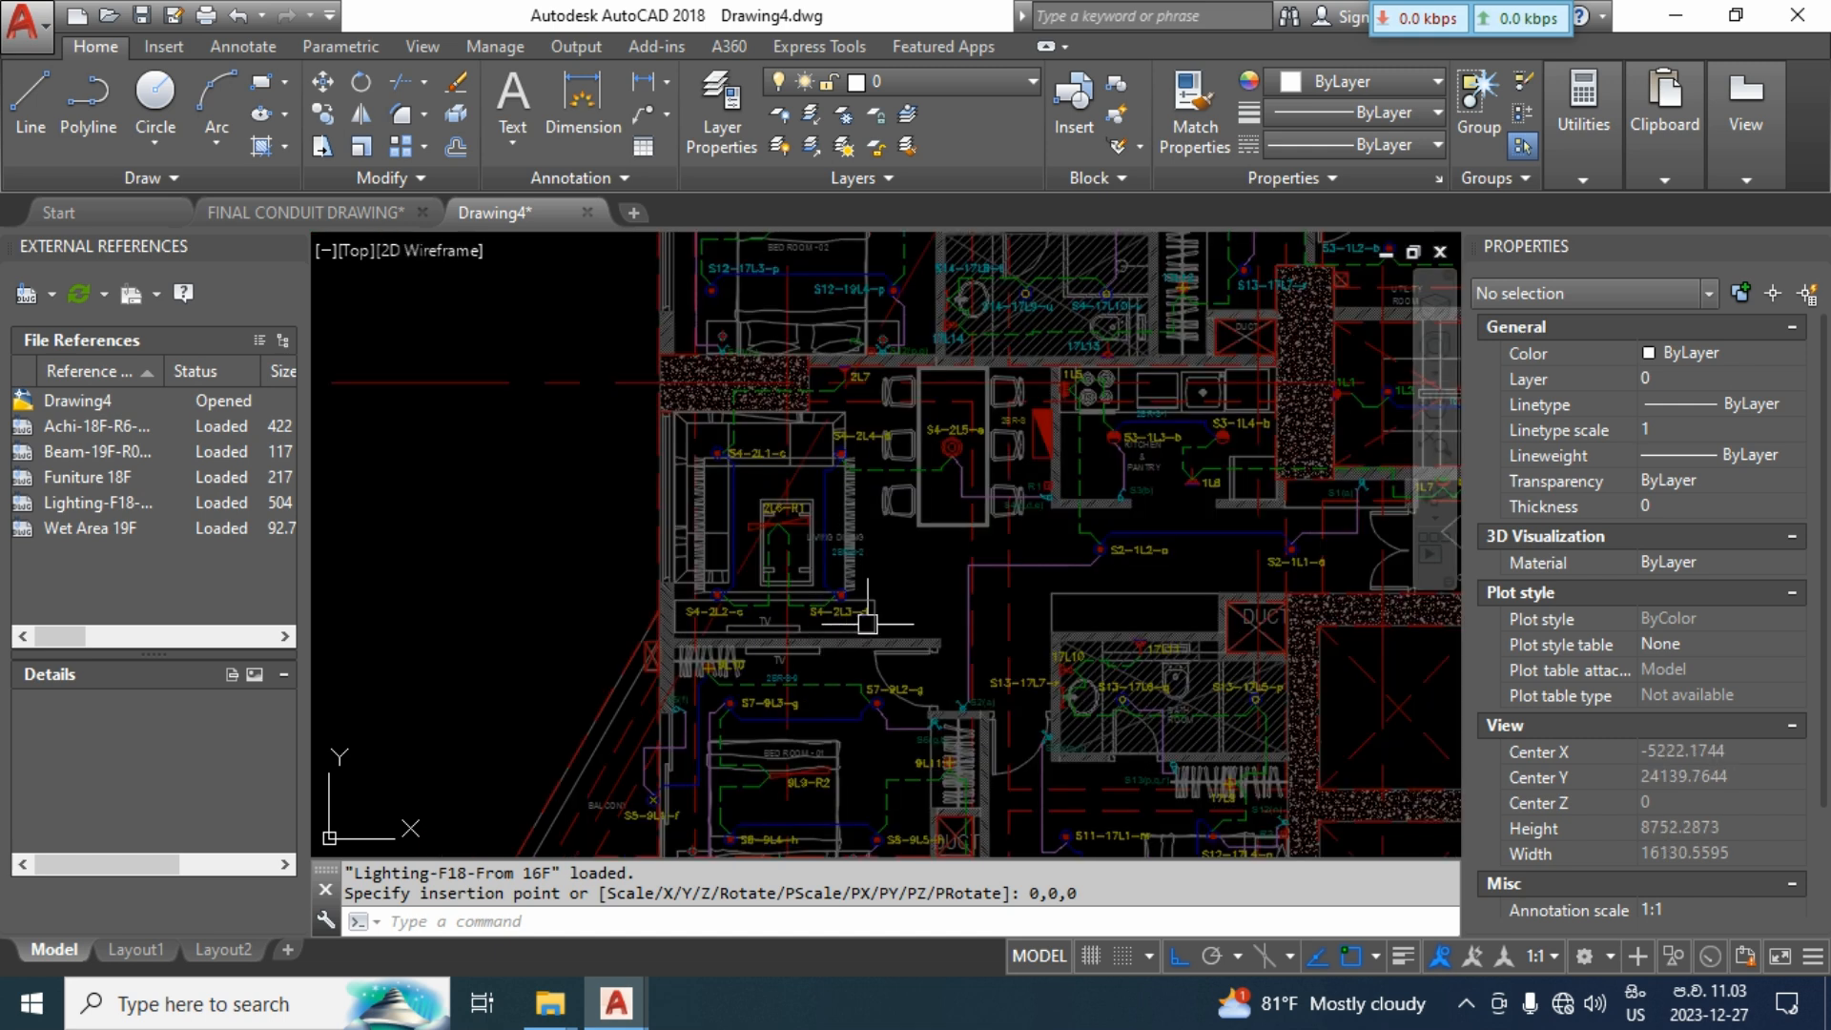
middle_click_drag(866, 623, 898, 711)
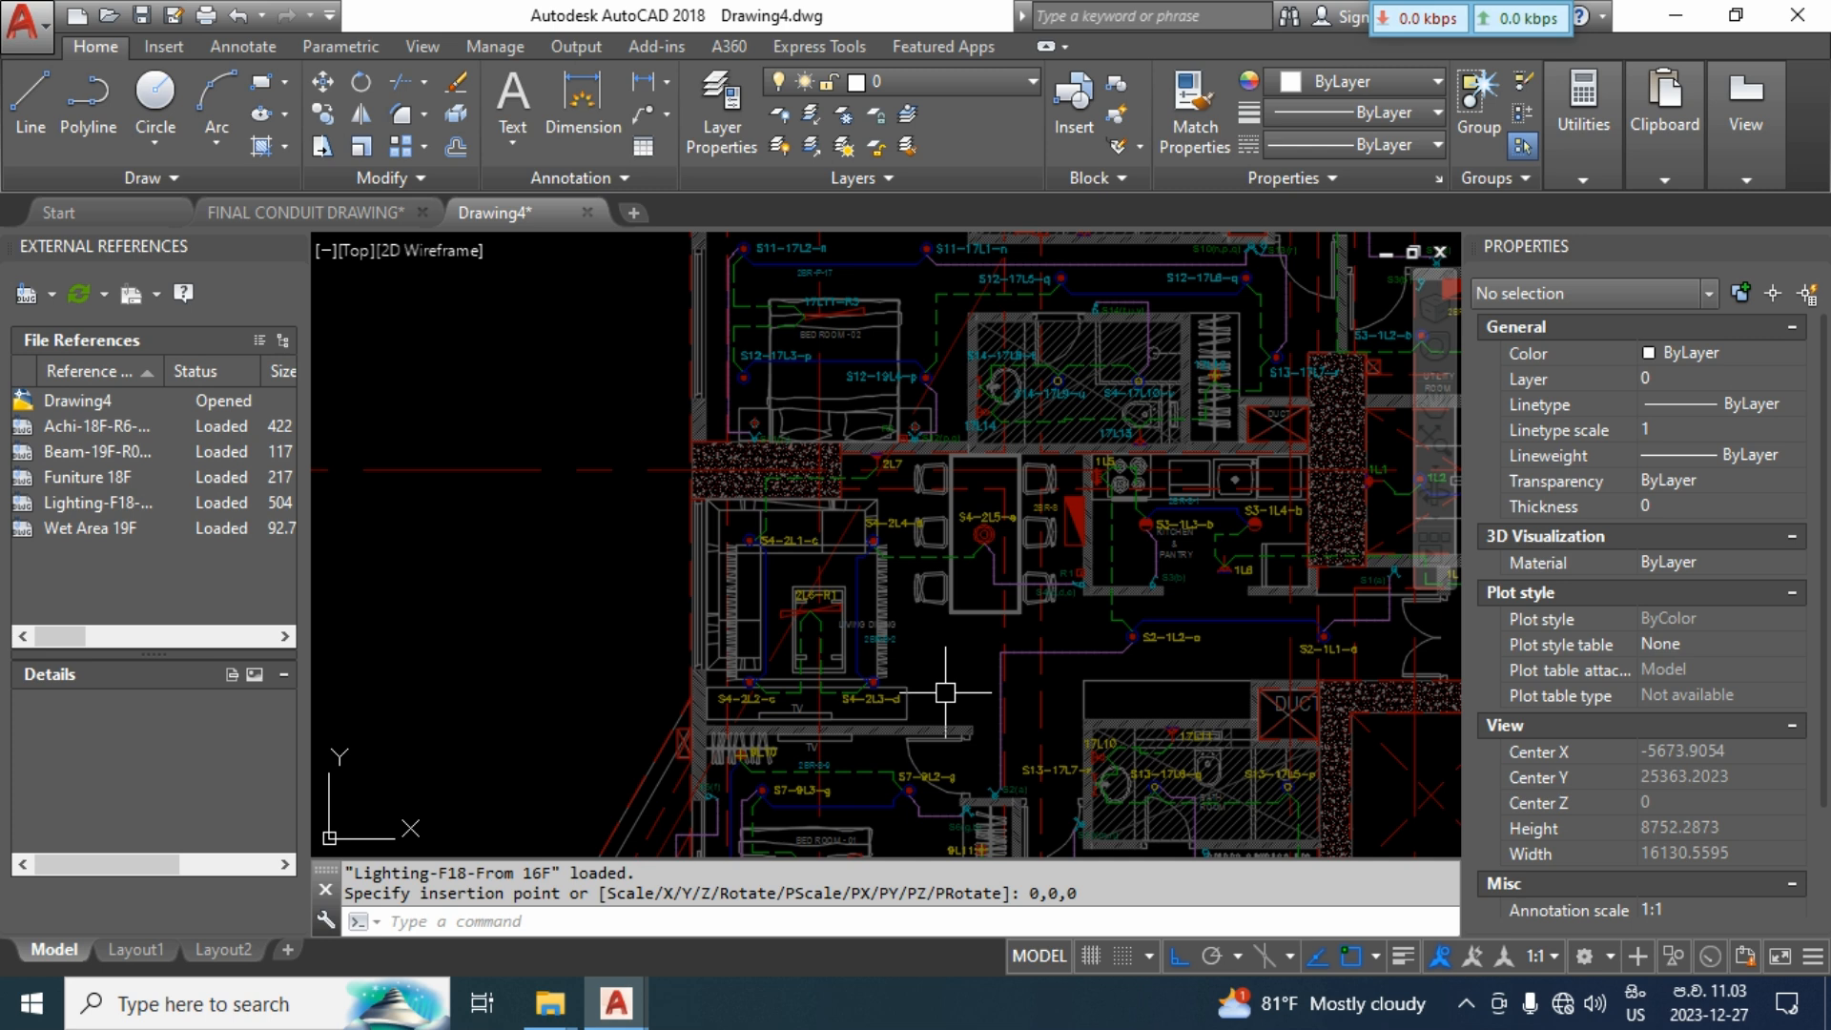
scroll(945, 694, "down", 4)
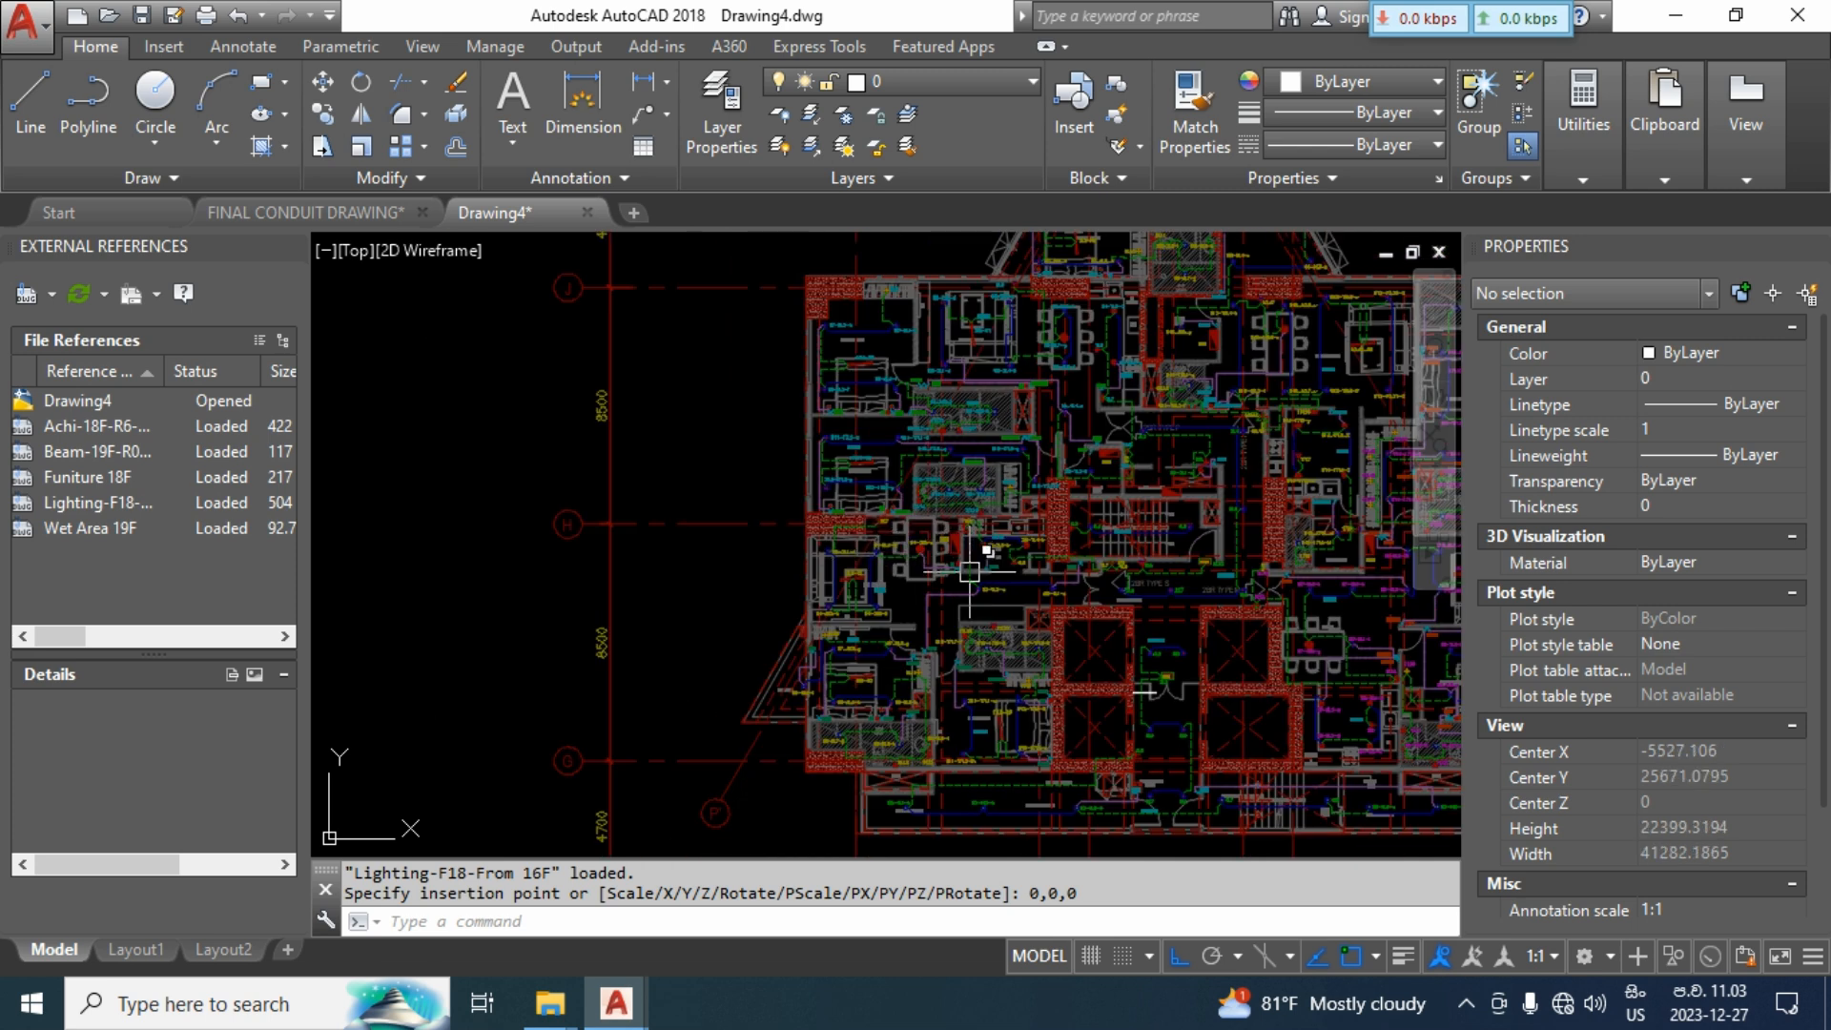
middle_click_drag(969, 572, 921, 494)
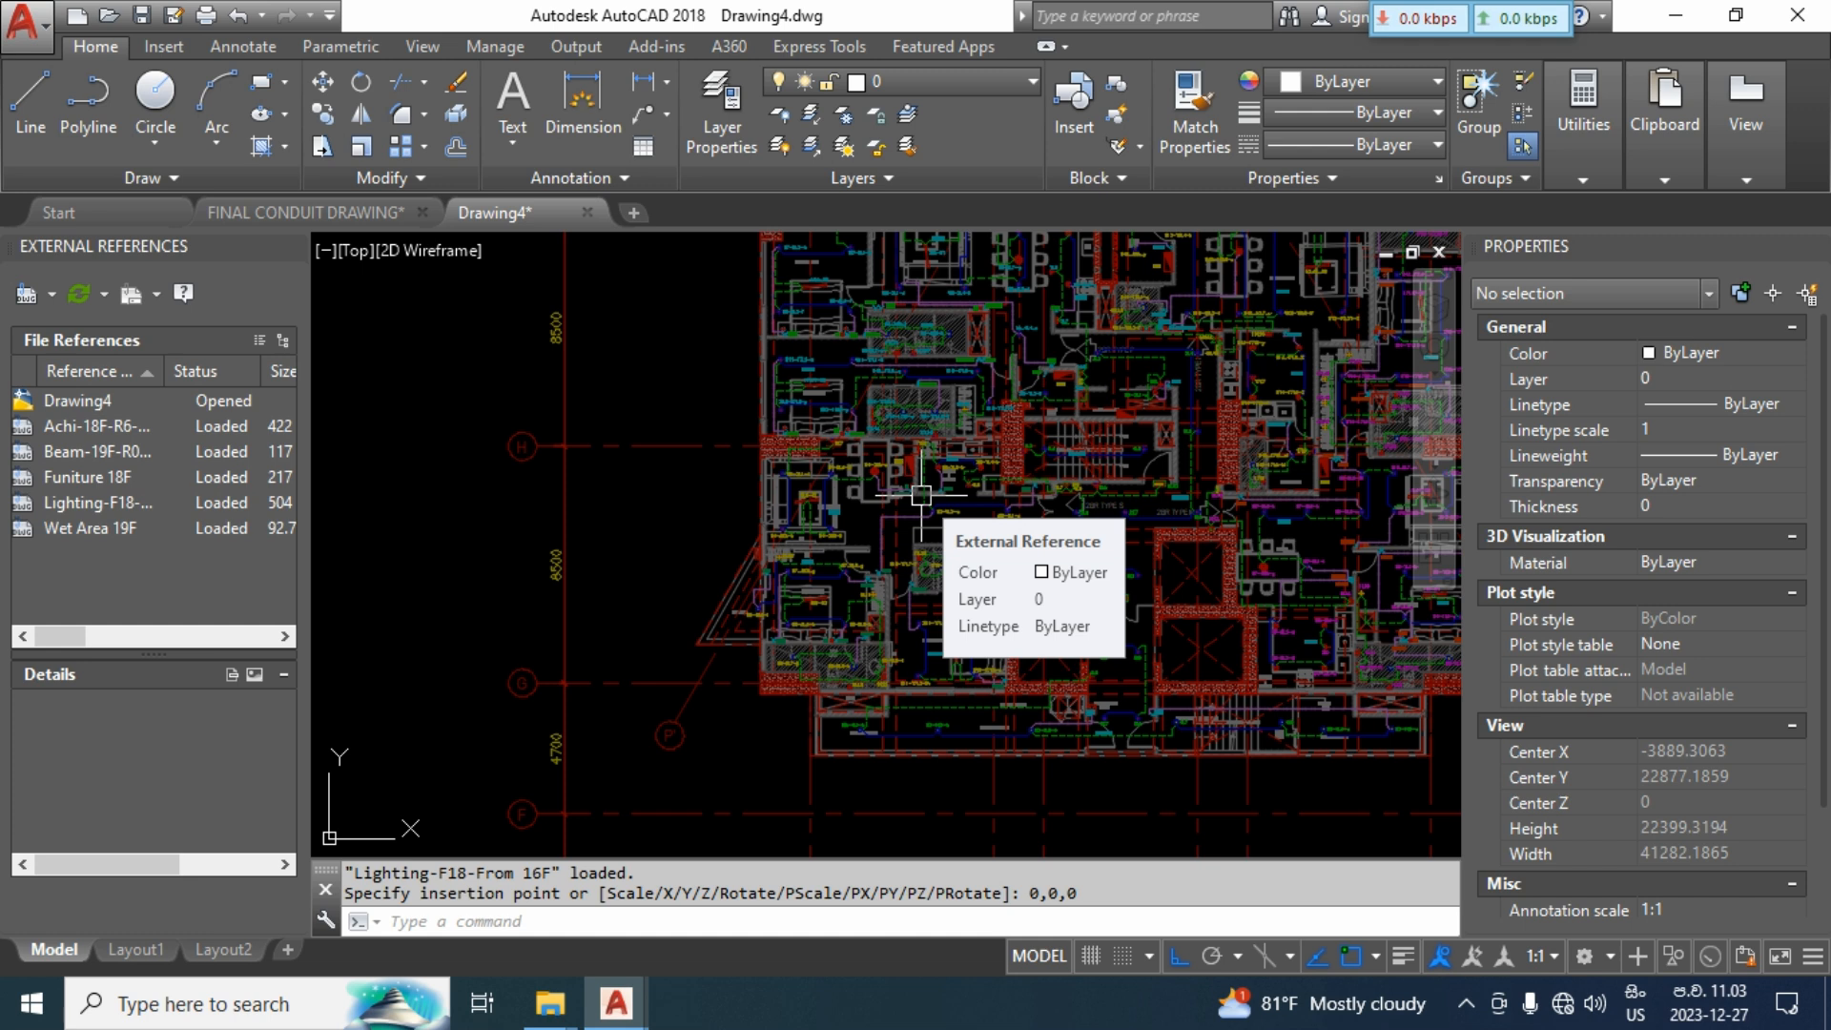
mouse_move(1069, 556)
middle_mouse_down()
mouse_move(934, 618)
mouse_move(1073, 439)
middle_mouse_up()
scroll(937, 618, "down", 2)
middle_click_drag(1072, 729, 1090, 458)
middle_click_drag(1057, 766, 1015, 647)
scroll(1014, 647, "up", 3)
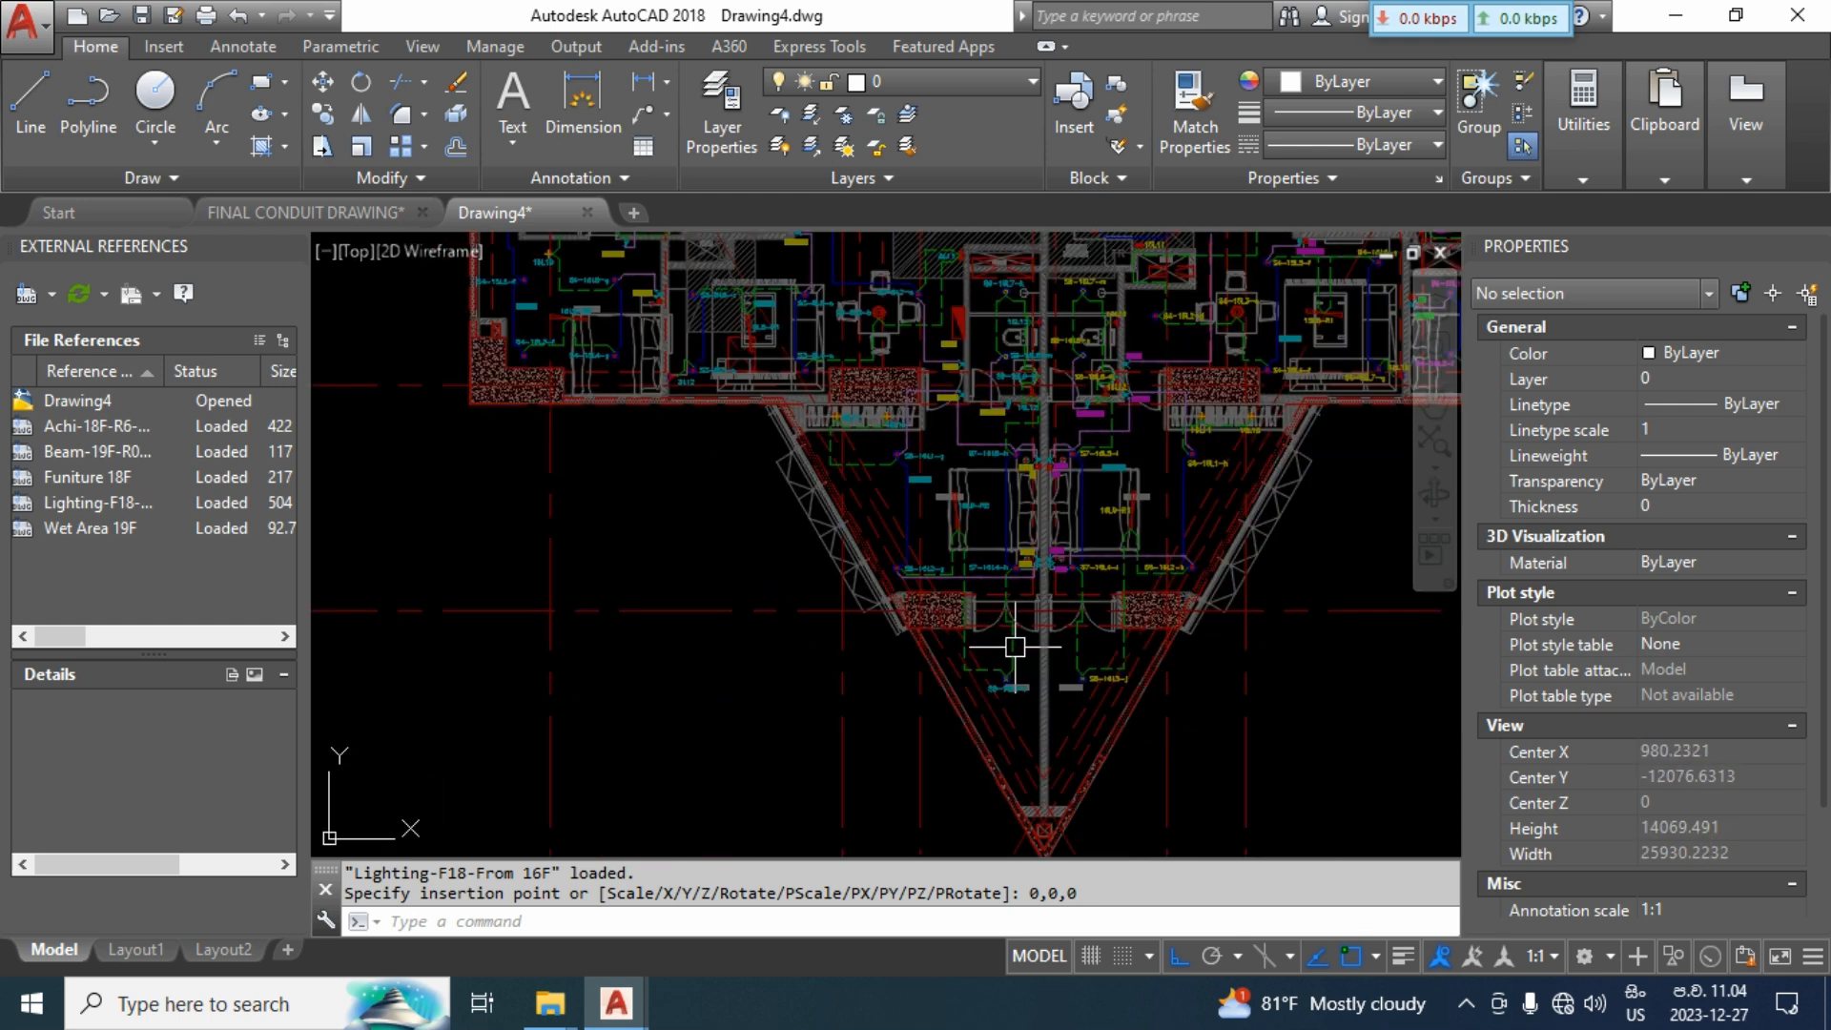
middle_click_drag(1056, 514, 1061, 806)
middle_click_drag(1007, 370, 1059, 700)
middle_click_drag(1045, 442, 1026, 799)
mouse_move(1035, 405)
middle_mouse_down()
mouse_move(989, 711)
mouse_move(1013, 848)
middle_mouse_up()
middle_click_drag(958, 443, 969, 843)
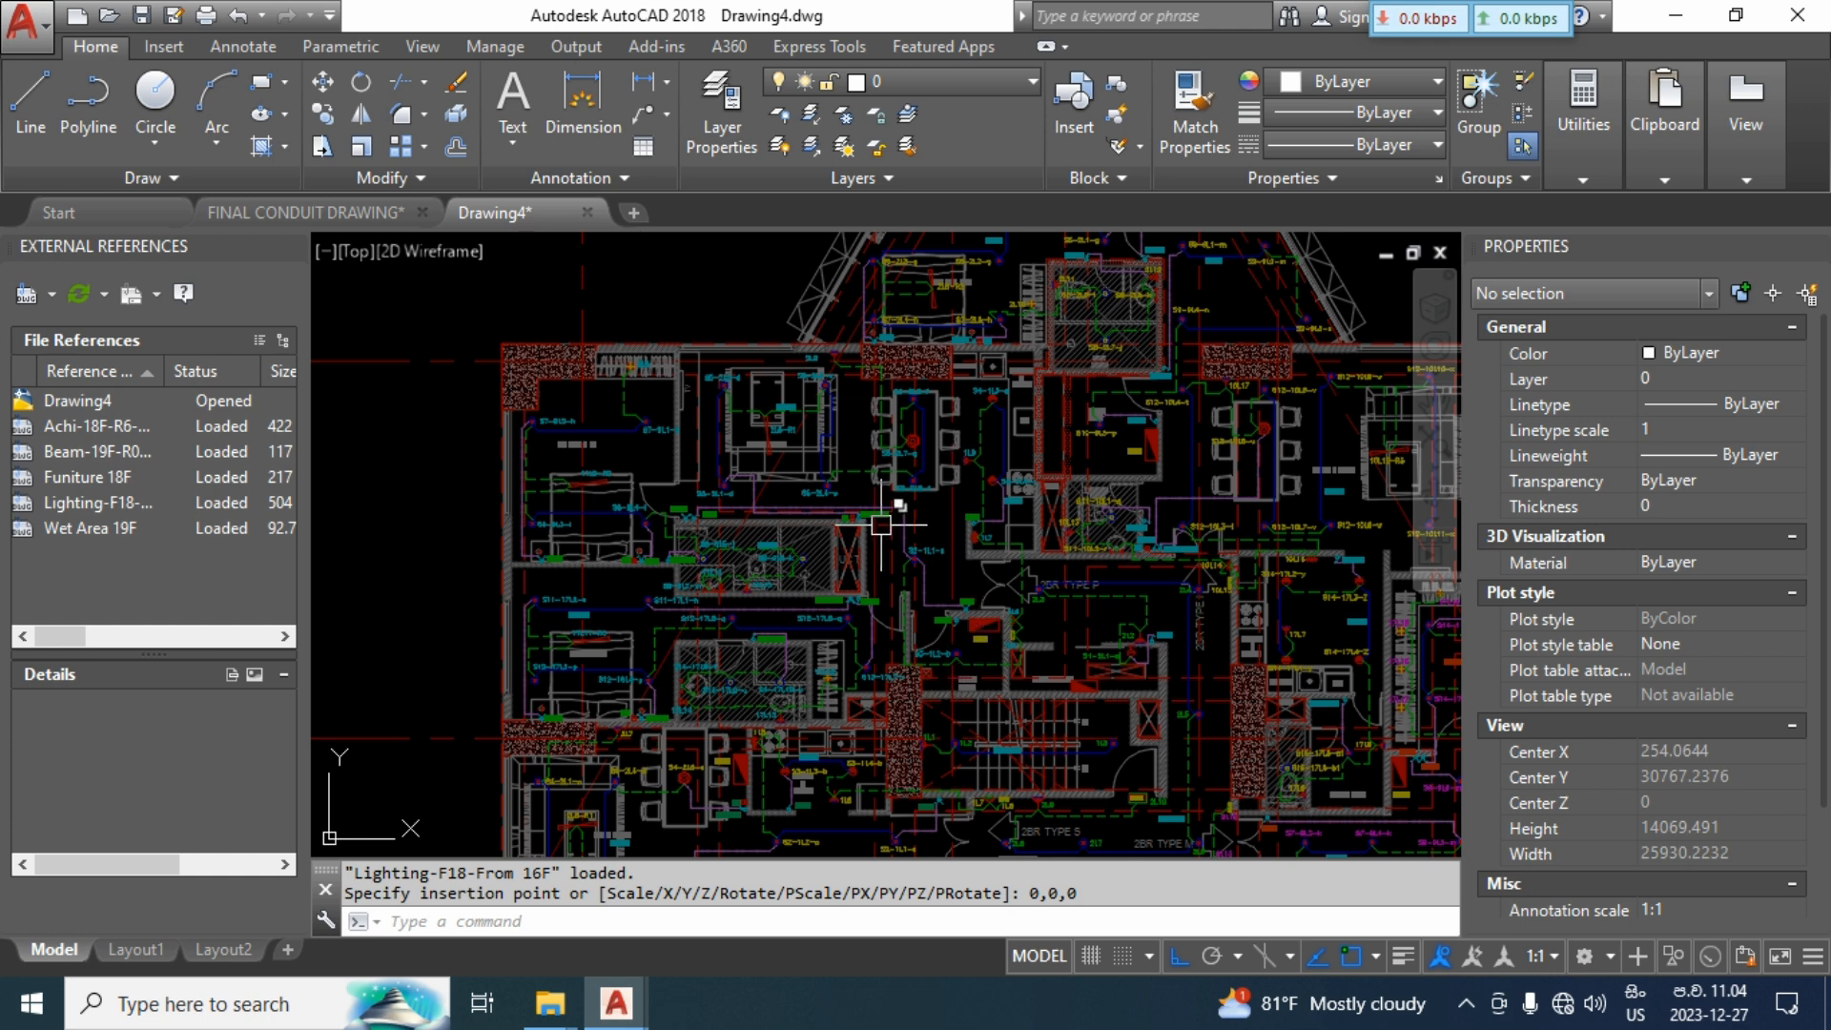
Review the drawing's layer list, including the layers of the attached references, and close the layer properties.
left_click(721, 114)
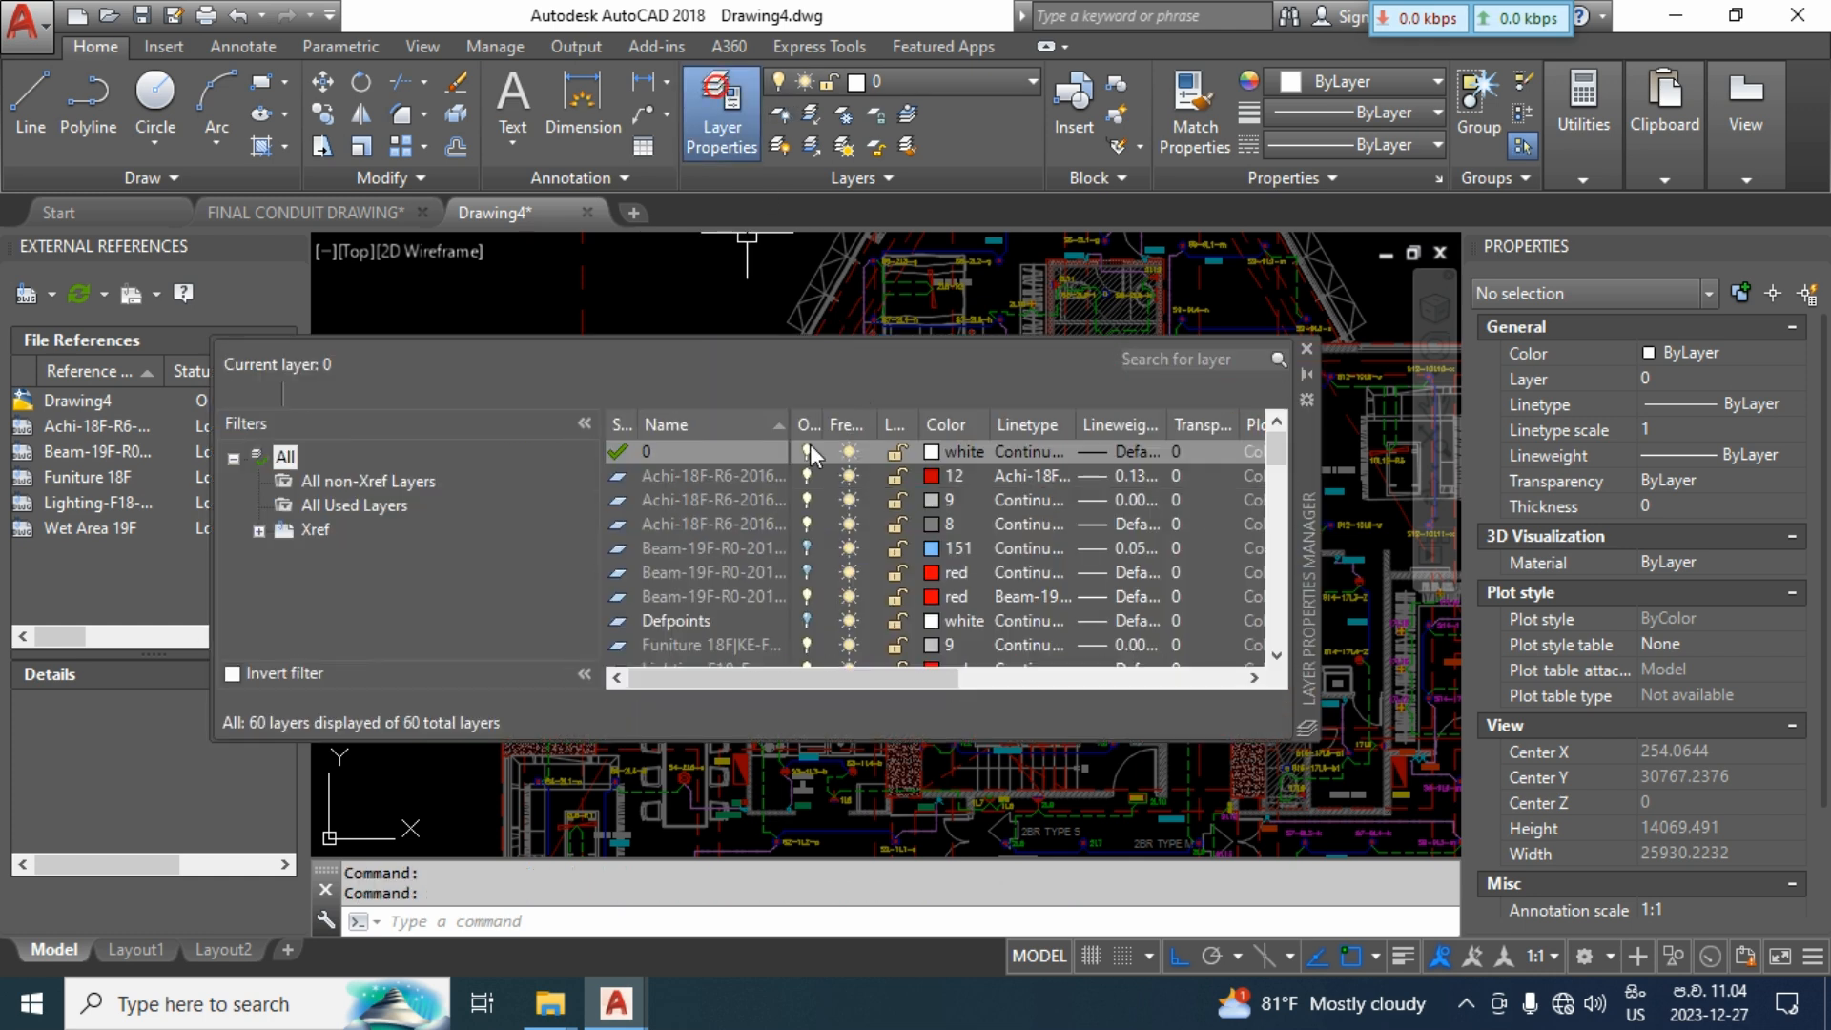
left_click(1306, 351)
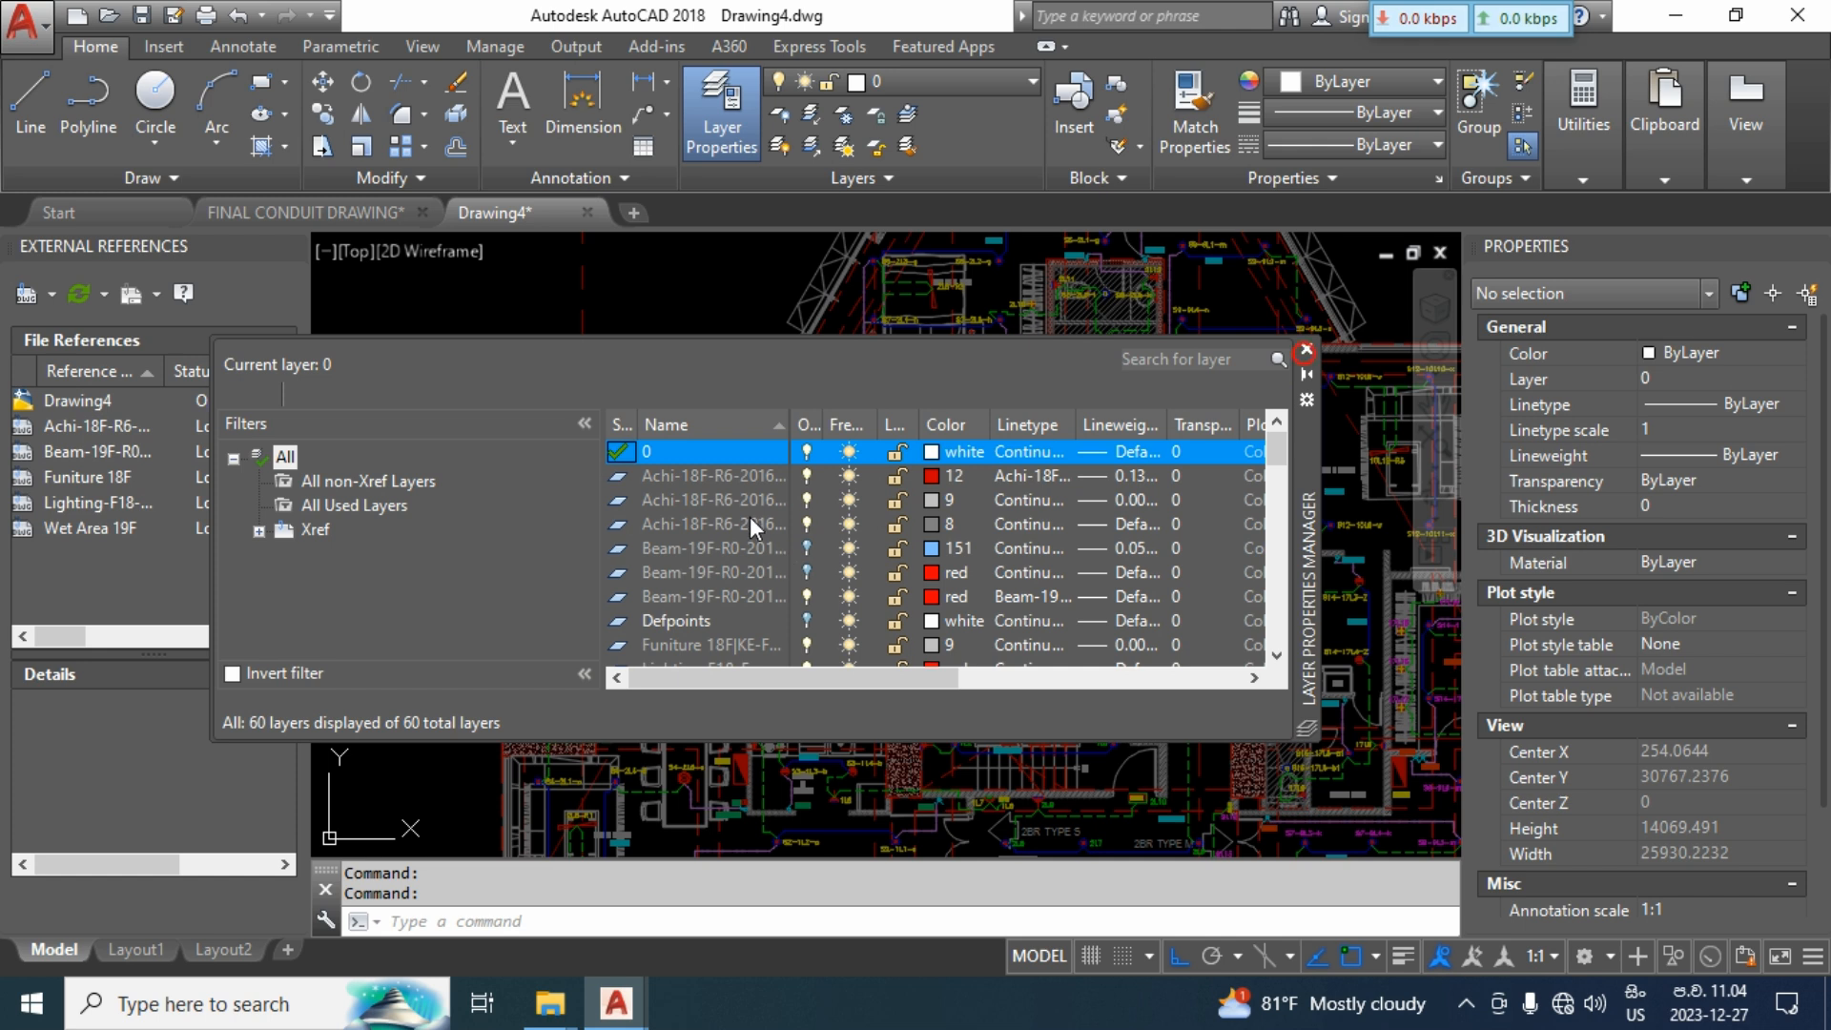
left_click(1306, 349)
middle_click_drag(886, 575, 919, 430)
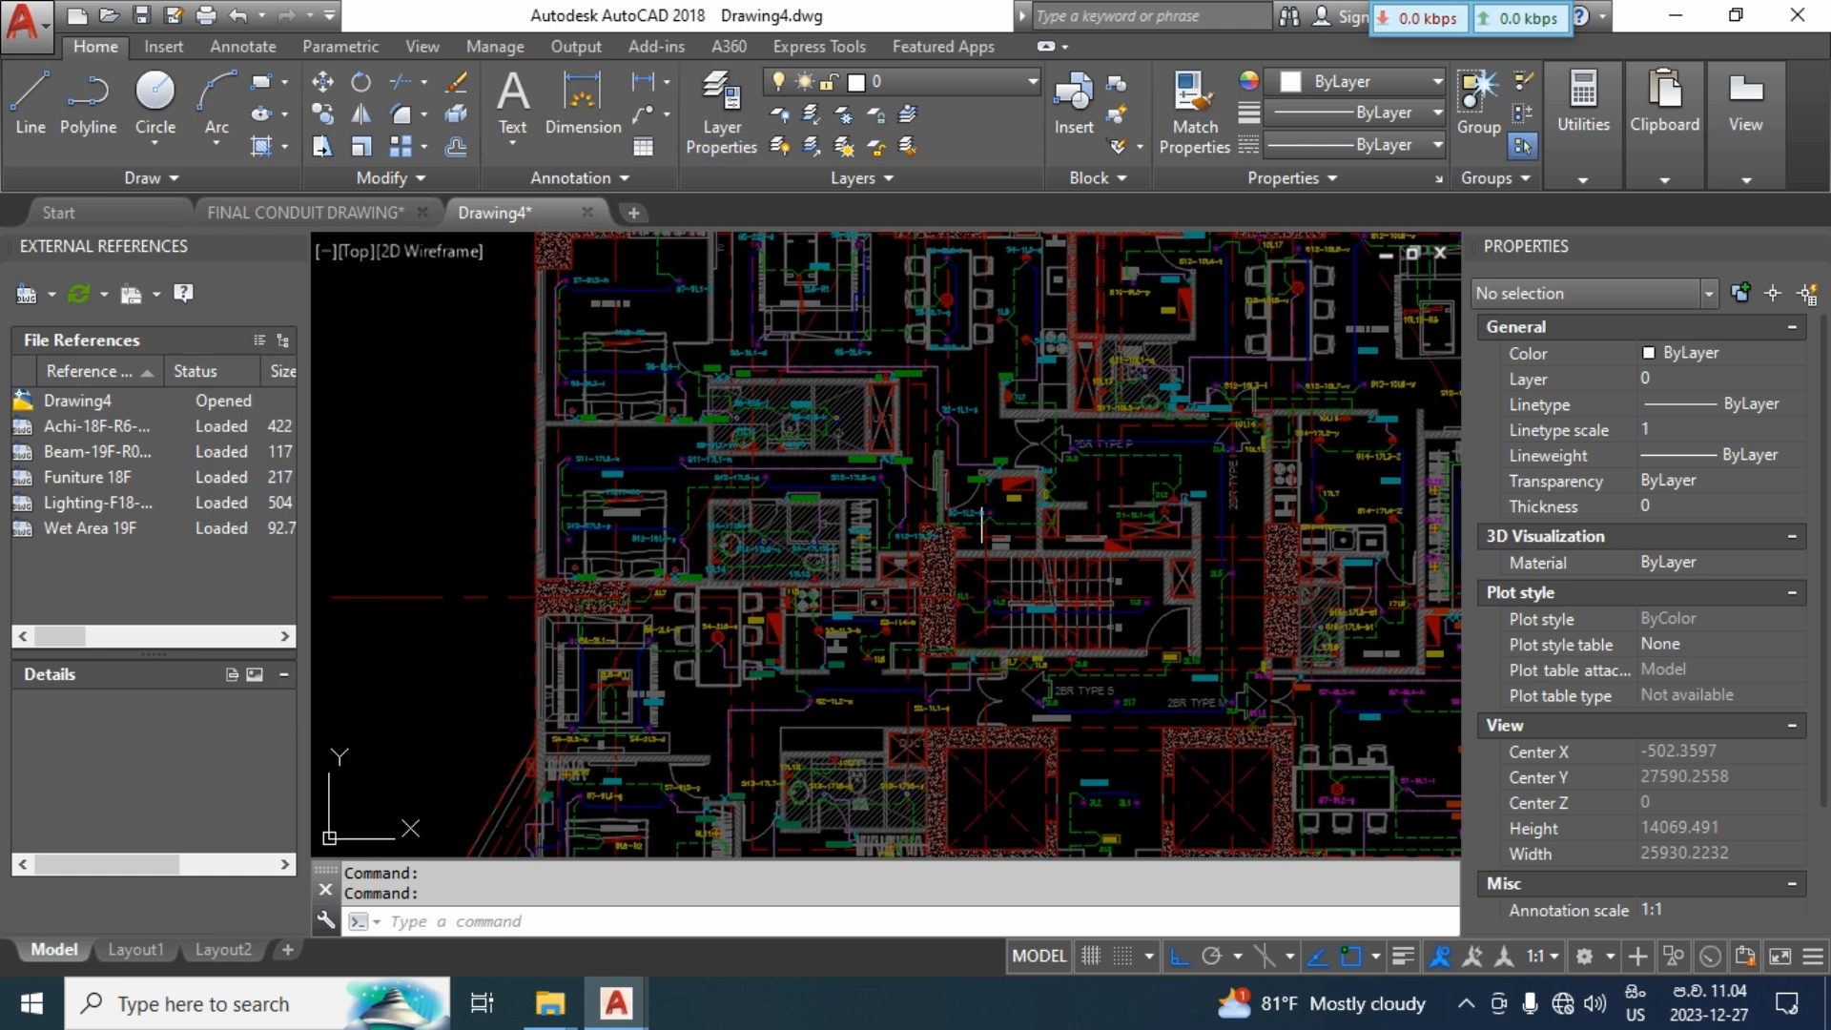